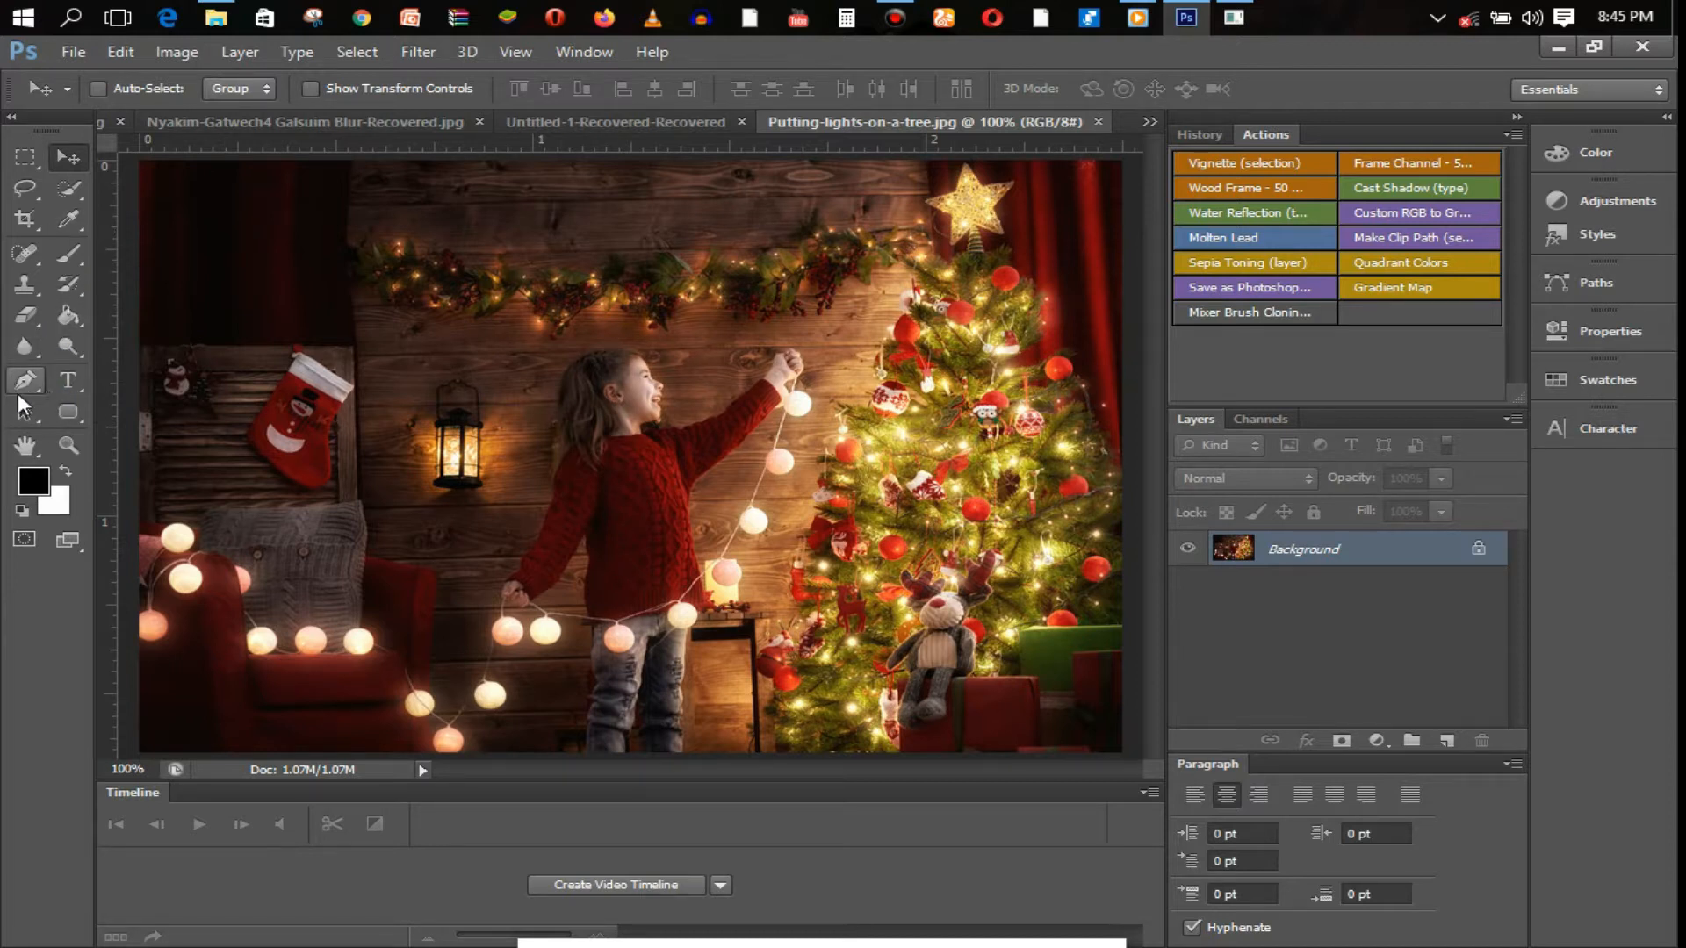
# - Activate the Pen tool in Path mode and enlarge the second bulb below the girl's raised hand
pyautogui.click(26, 384)
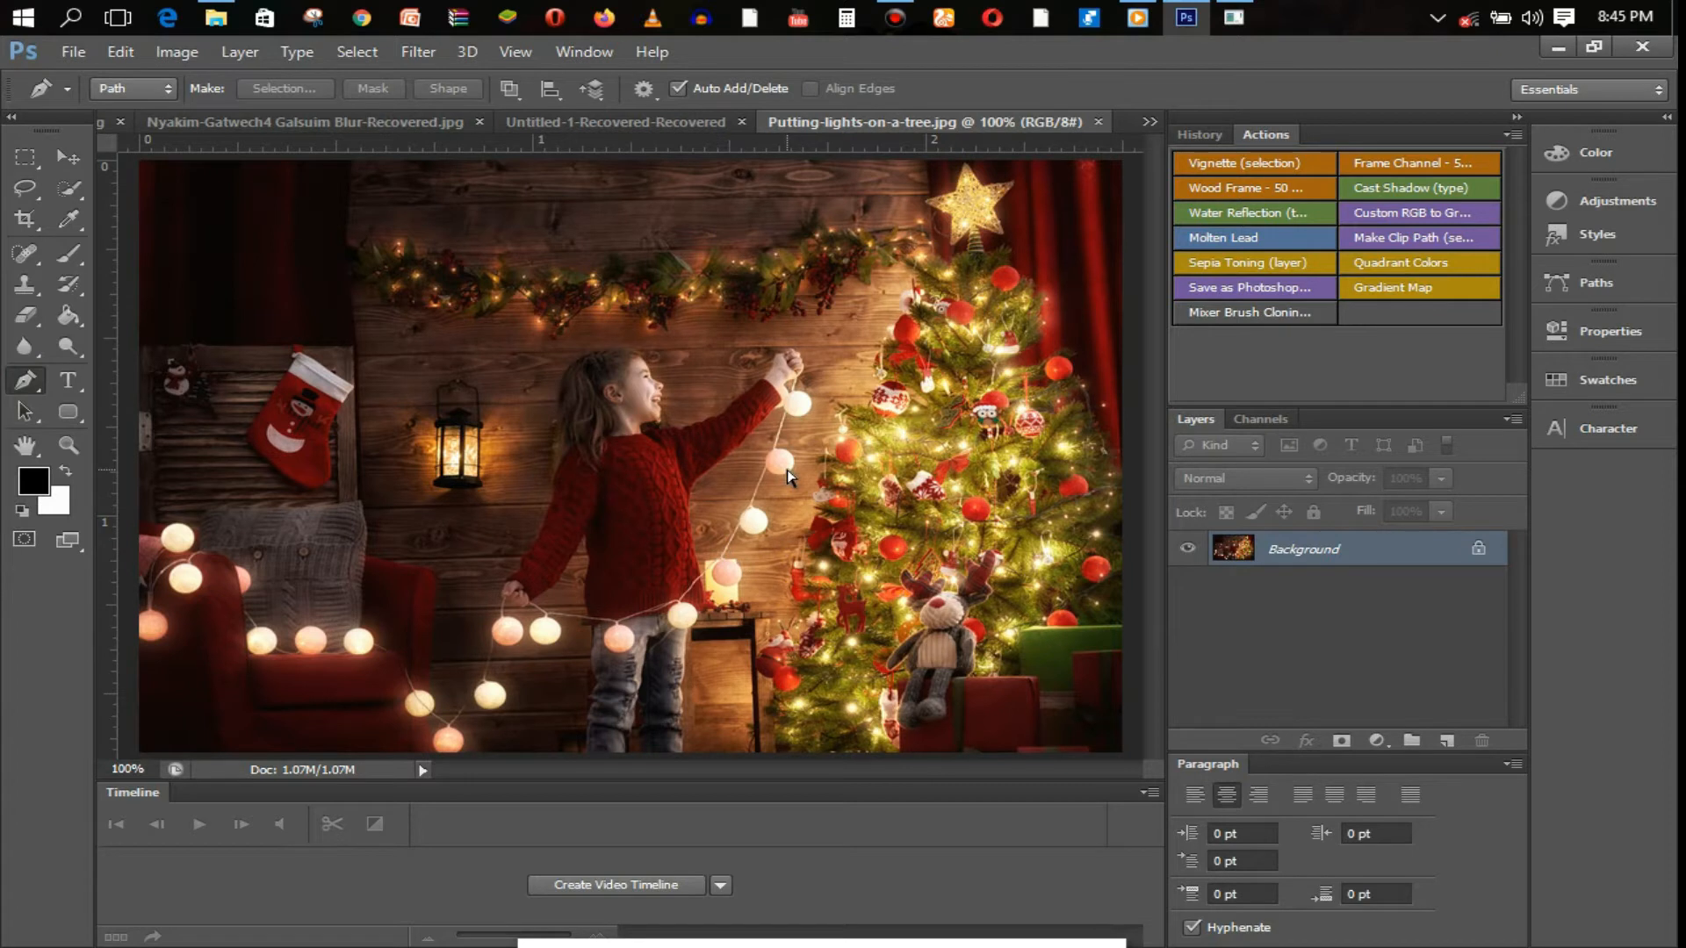
pyautogui.scroll(1, 786, 471)
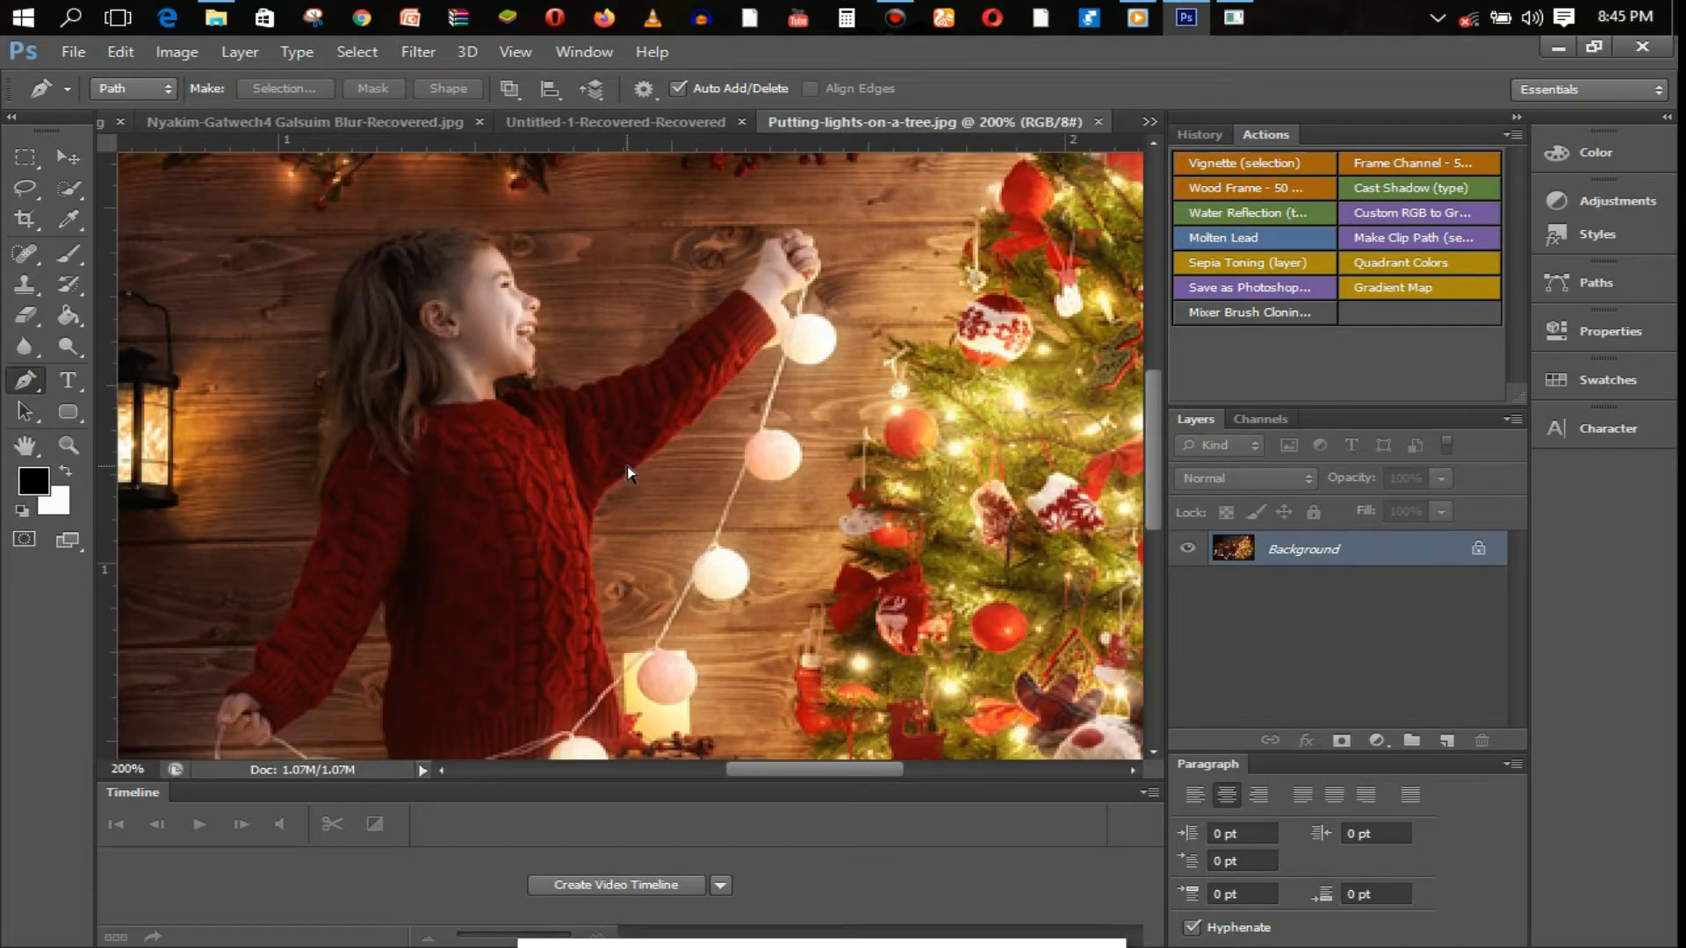
pyautogui.scroll(1, 793, 467)
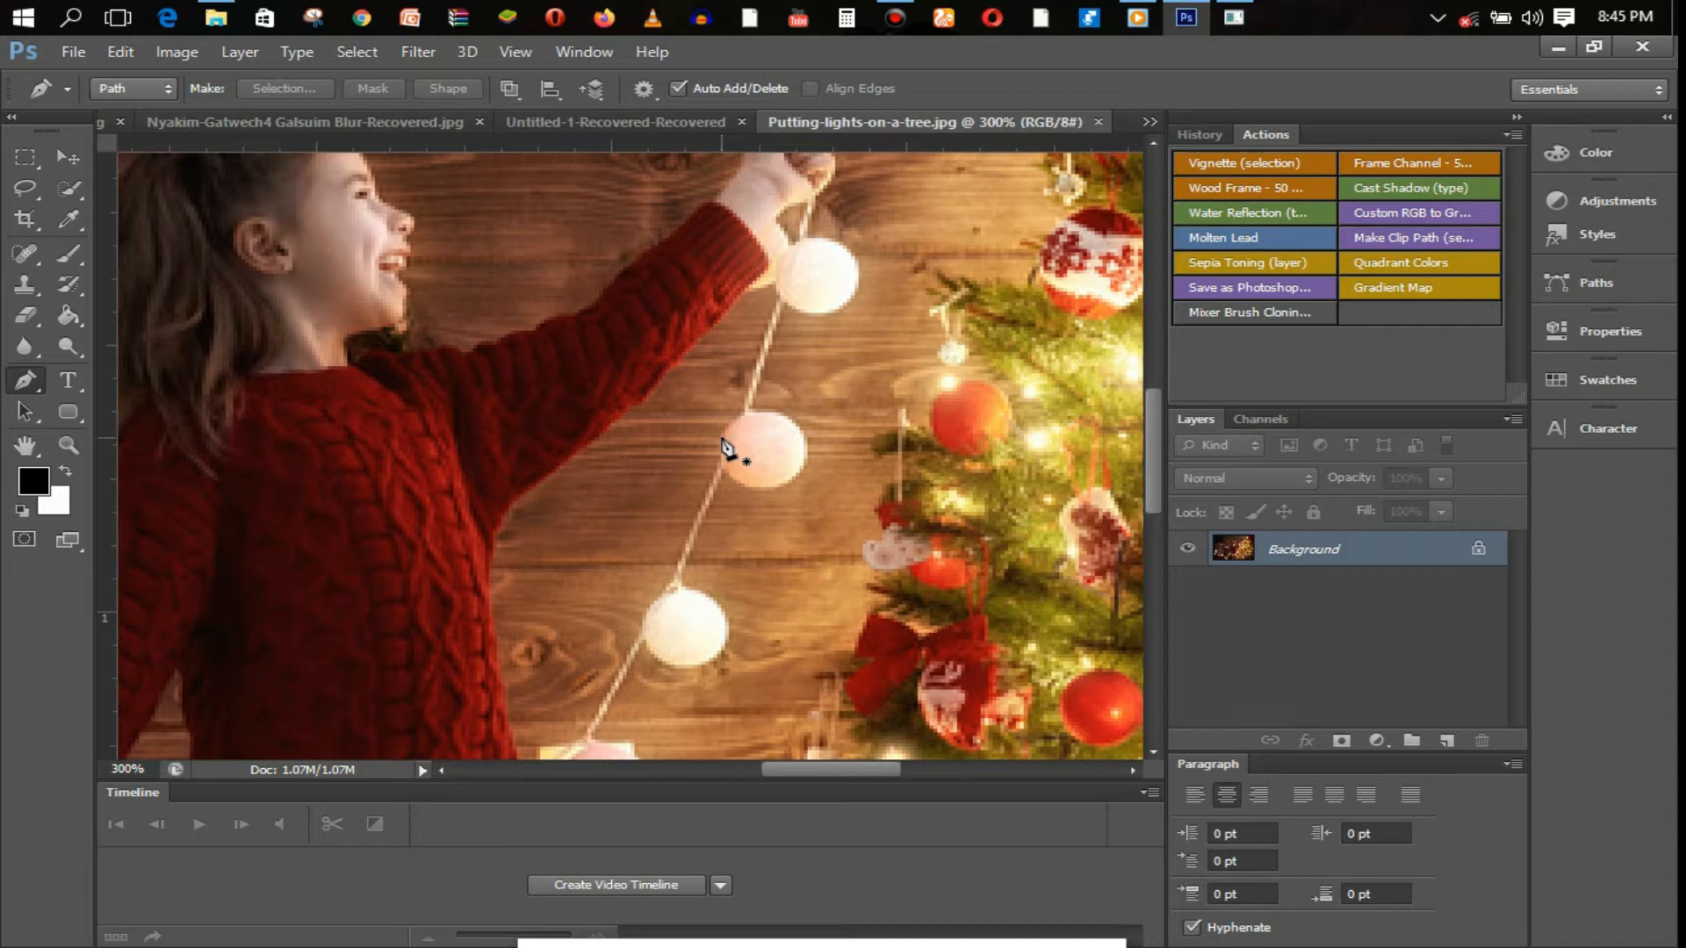
pyautogui.click(722, 439)
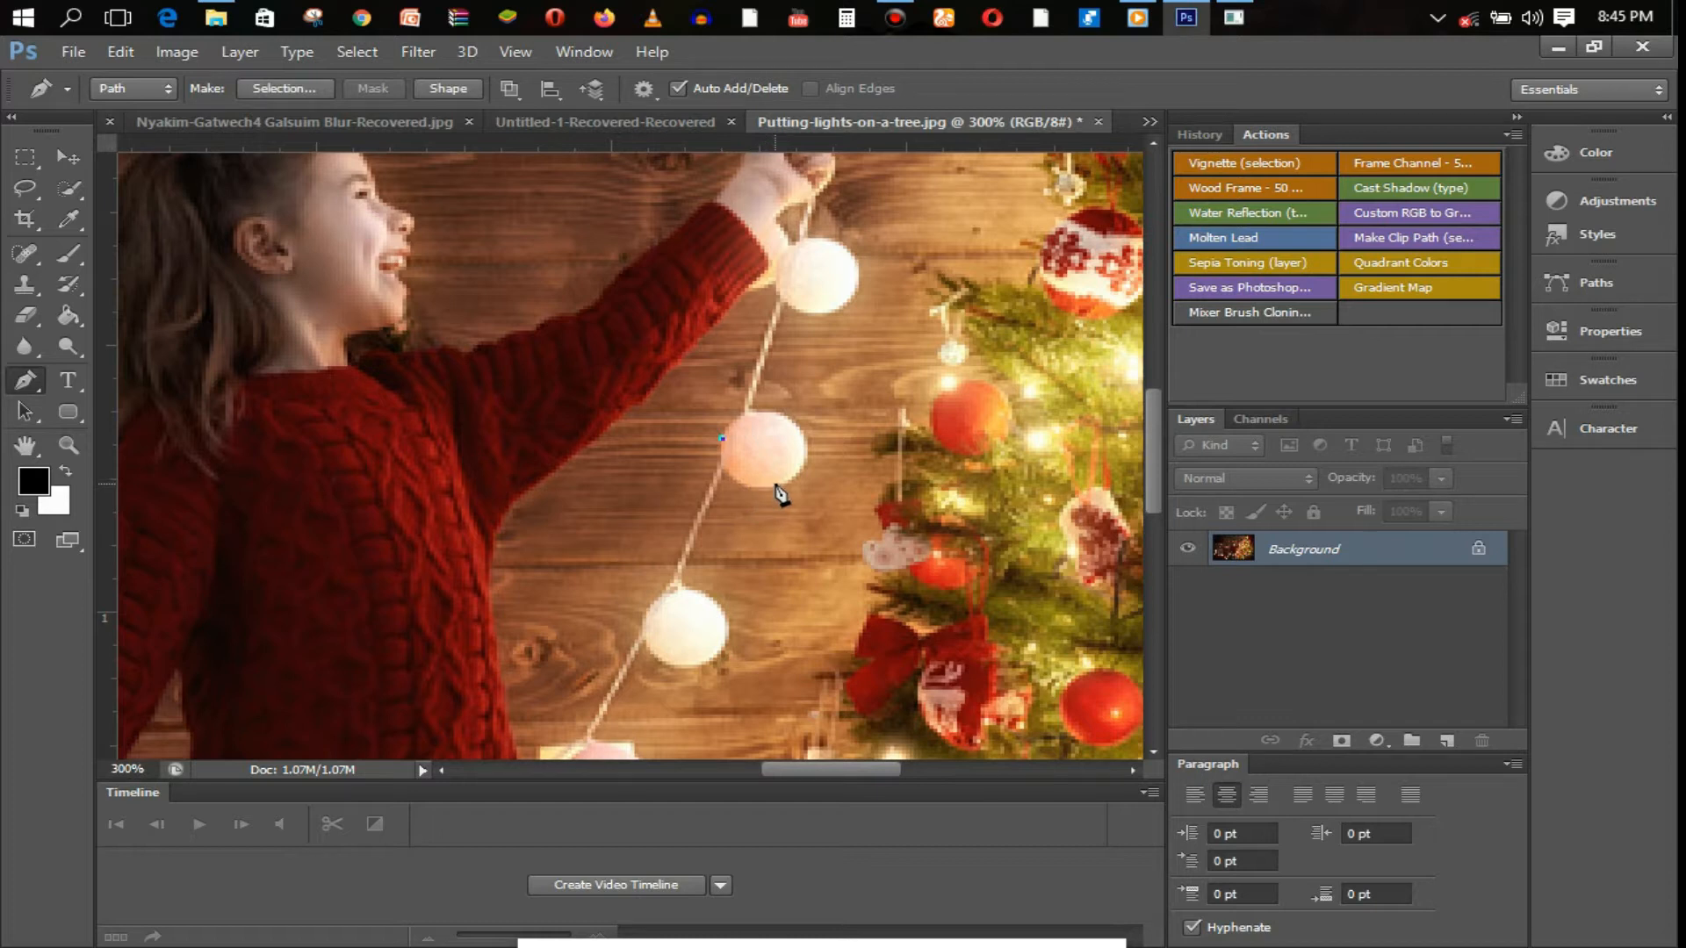
pyautogui.moveTo(778, 484)
pyautogui.mouseDown()
pyautogui.moveTo(841, 490)
pyautogui.moveTo(851, 472)
pyautogui.moveTo(770, 487)
pyautogui.mouseUp()
pyautogui.moveTo(839, 479); pyautogui.dragTo(785, 498)
pyautogui.hotkey('ctrl', 'alt', 'z')
pyautogui.hotkey('ctrl', 'alt', 'z')
pyautogui.hotkey('ctrl', 'alt', 'z')
pyautogui.hotkey('ctrl', 'alt', 'z')
# - Trace a closed curved path around the second bulb below the girl's raised hand with the Pen tool
pyautogui.scroll(1, 747, 470)
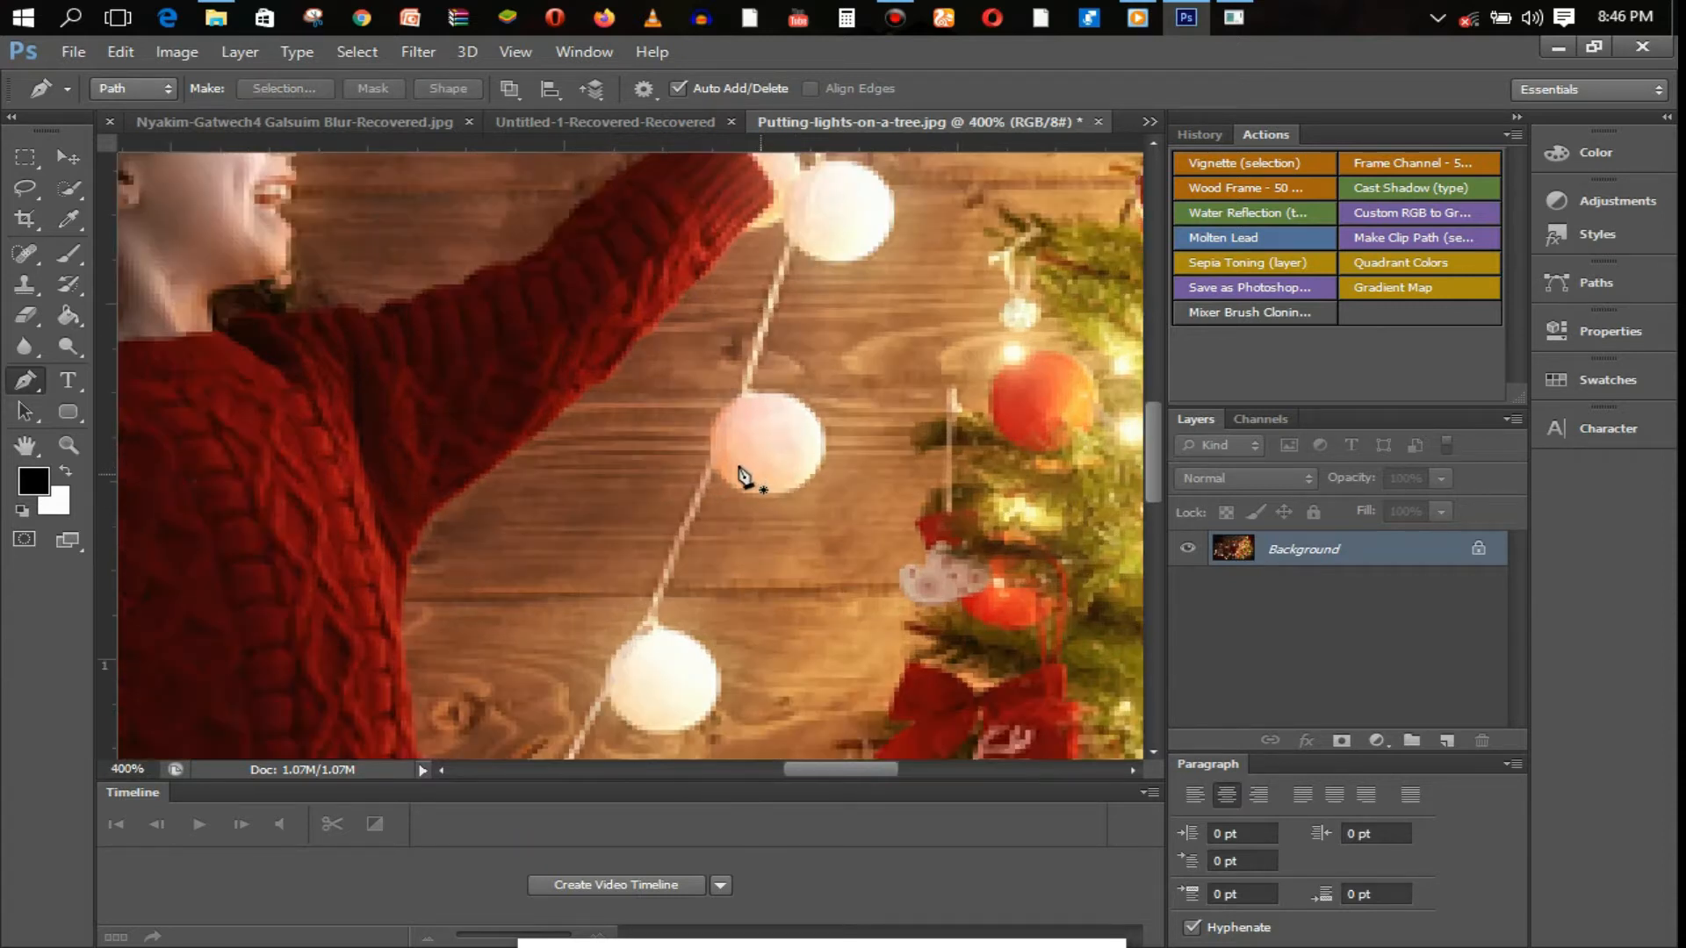
pyautogui.click(716, 419)
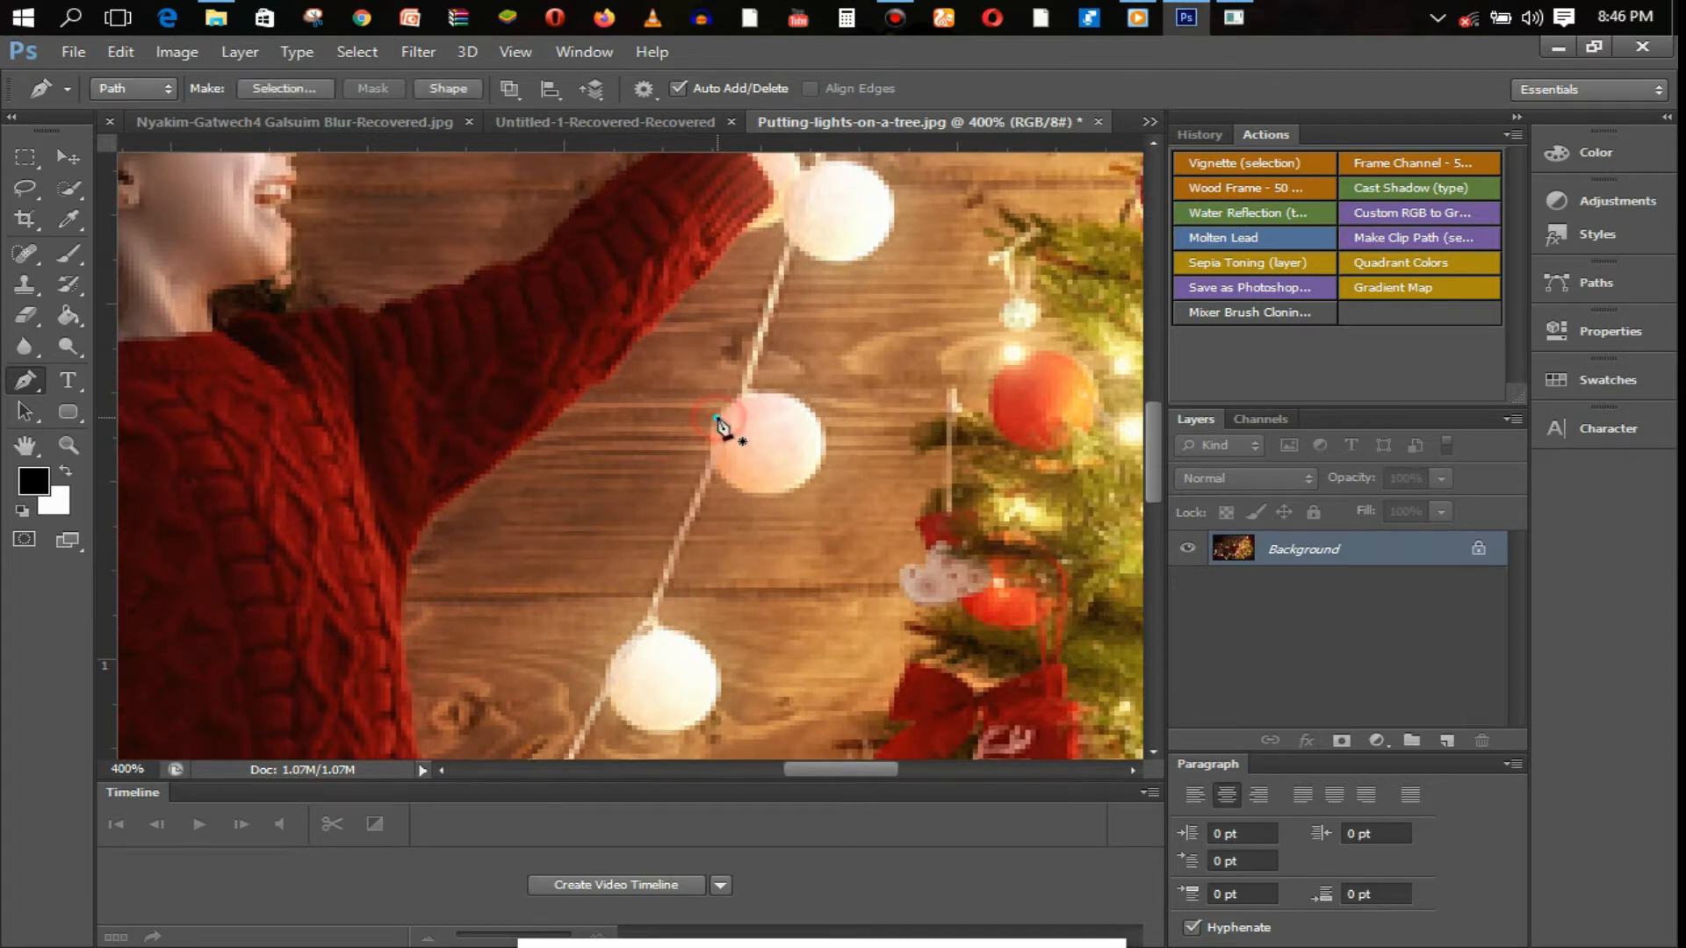
pyautogui.moveTo(774, 495); pyautogui.dragTo(860, 489)
pyautogui.click(774, 494)
pyautogui.moveTo(820, 458); pyautogui.dragTo(817, 418)
pyautogui.keyDown('alt'); pyautogui.click(822, 452); pyautogui.keyUp('alt')
pyautogui.moveTo(805, 403); pyautogui.dragTo(777, 391)
pyautogui.keyDown('alt'); pyautogui.click(805, 403); pyautogui.keyUp('alt')
pyautogui.click(716, 418)
pyautogui.moveTo(716, 418); pyautogui.dragTo(667, 456)
pyautogui.press('alt')
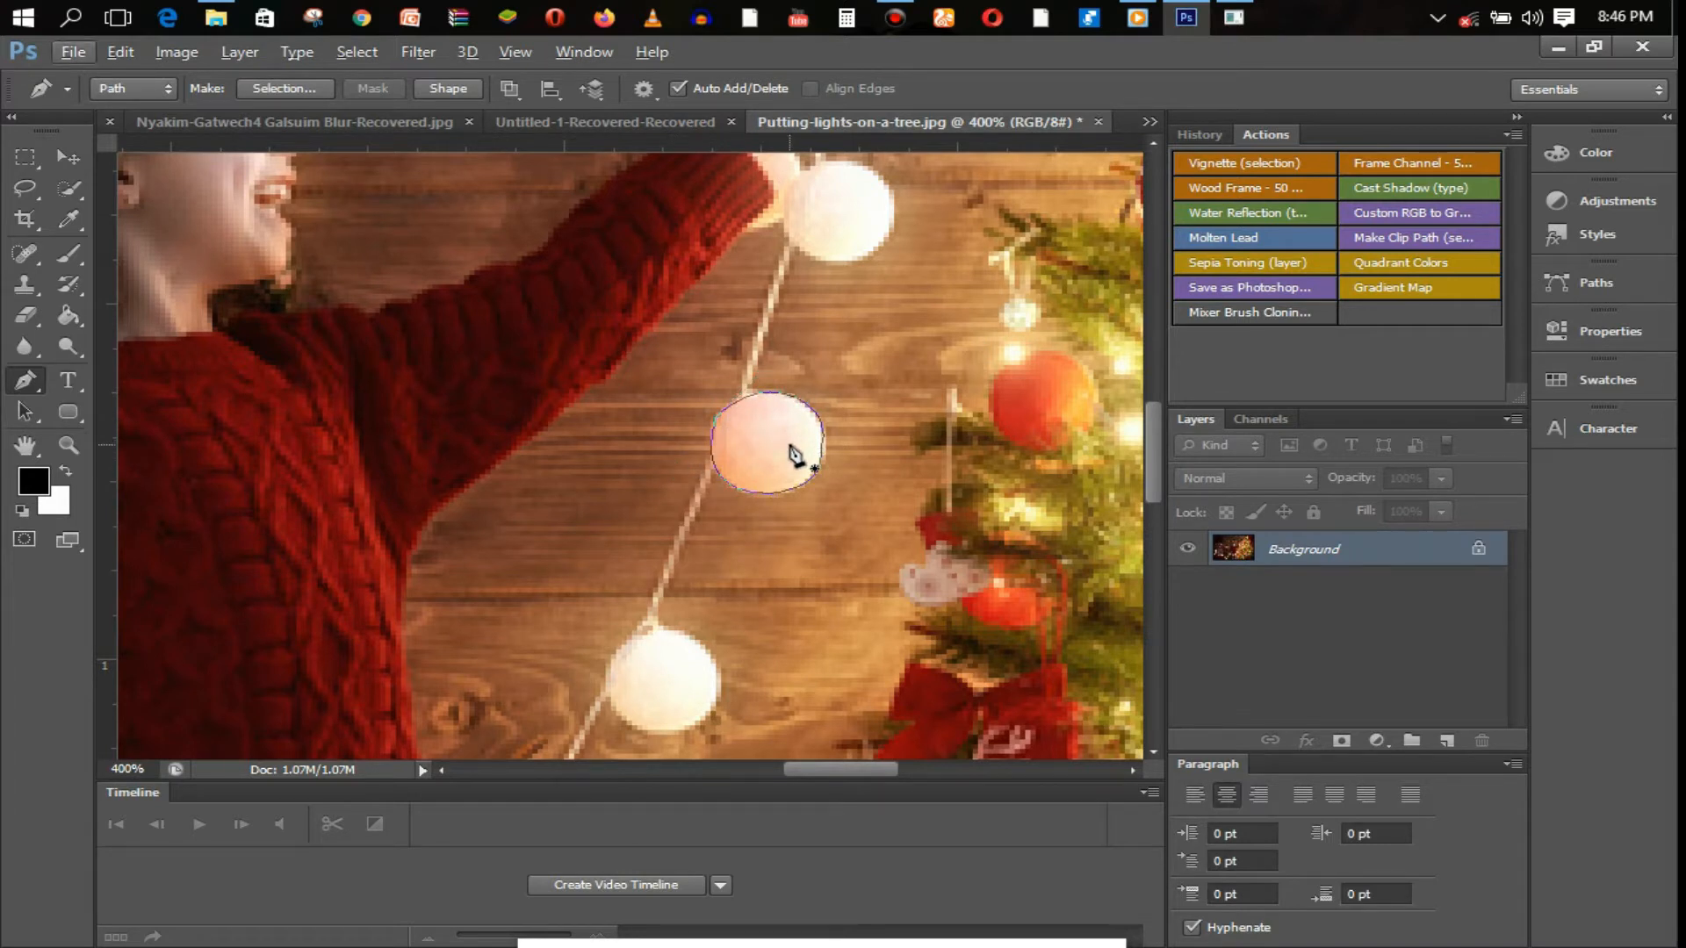
# - Convert the bulb path into a selection and add a new empty layer above the Background
pyautogui.keyDown('alt'); pyautogui.click(760, 453); pyautogui.keyUp('alt')
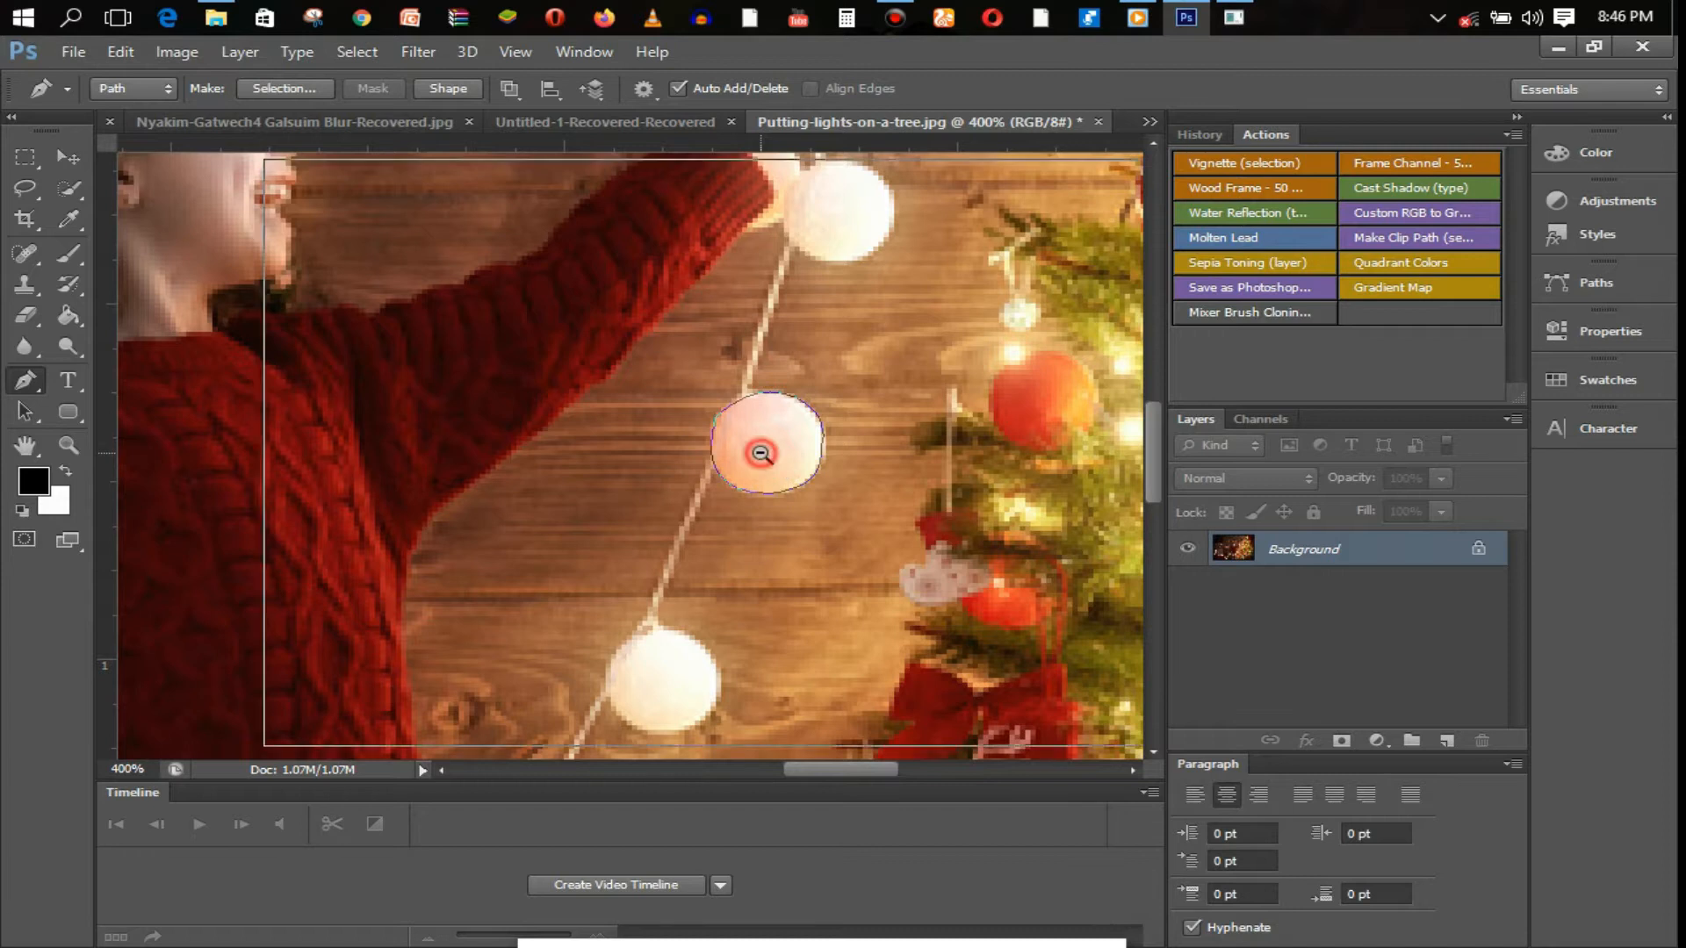
pyautogui.keyDown('alt'); pyautogui.click(761, 453); pyautogui.keyUp('alt')
pyautogui.keyDown('alt'); pyautogui.click(761, 452); pyautogui.keyUp('alt')
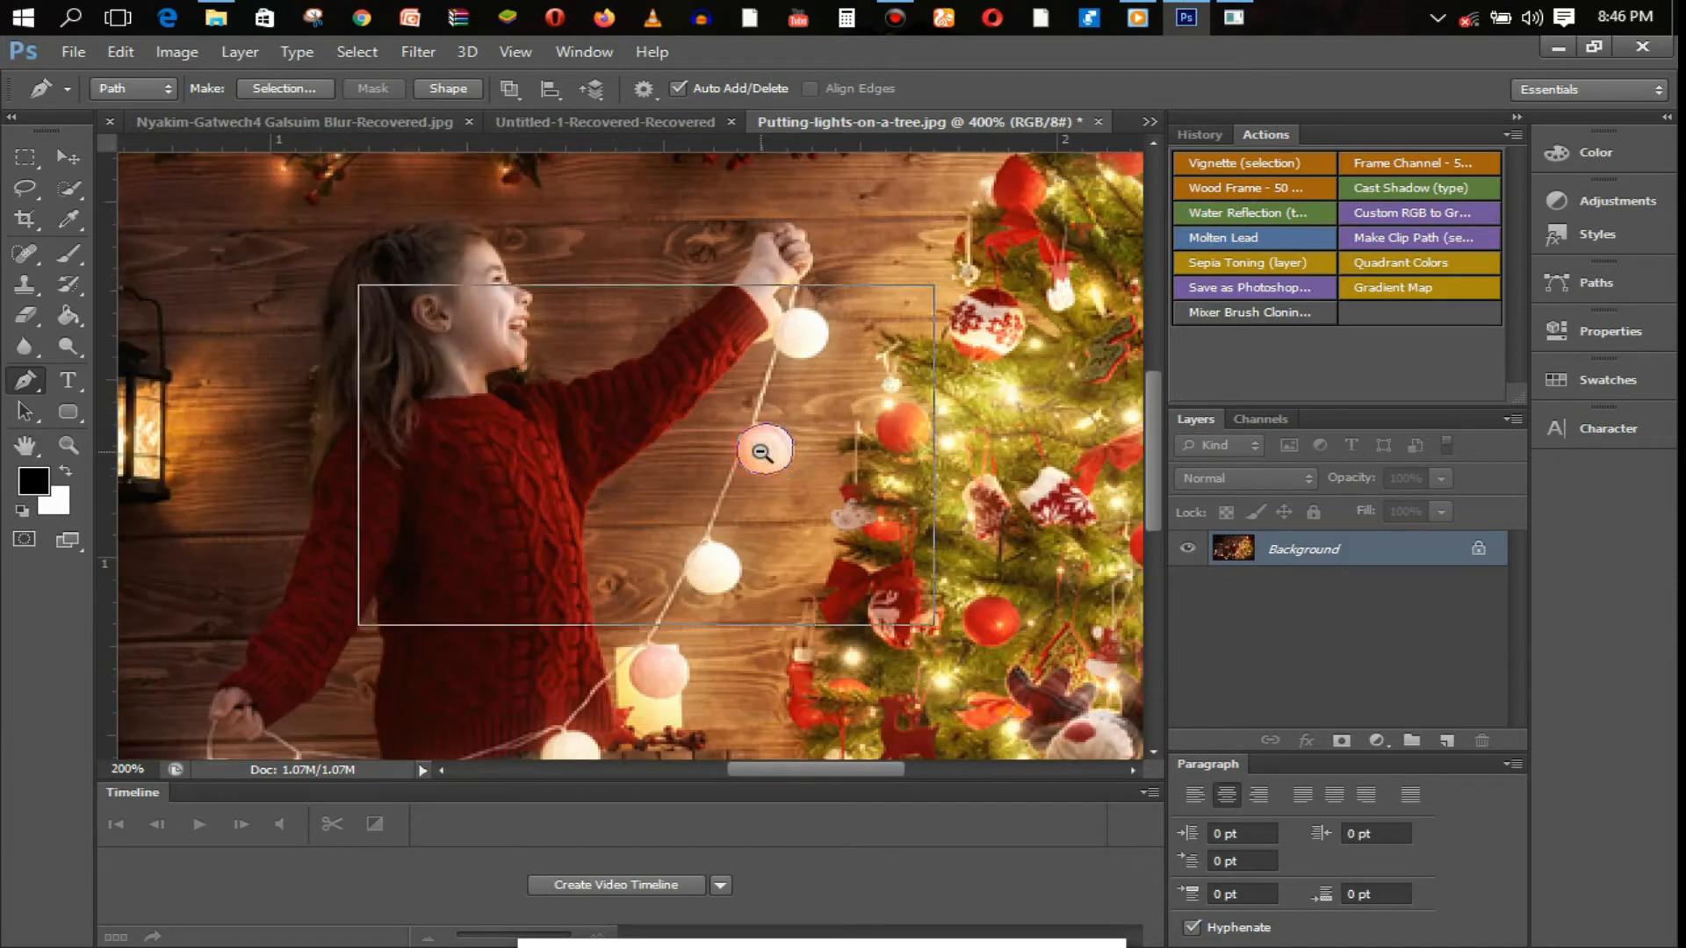
pyautogui.keyDown('alt'); pyautogui.click(762, 452); pyautogui.keyUp('alt')
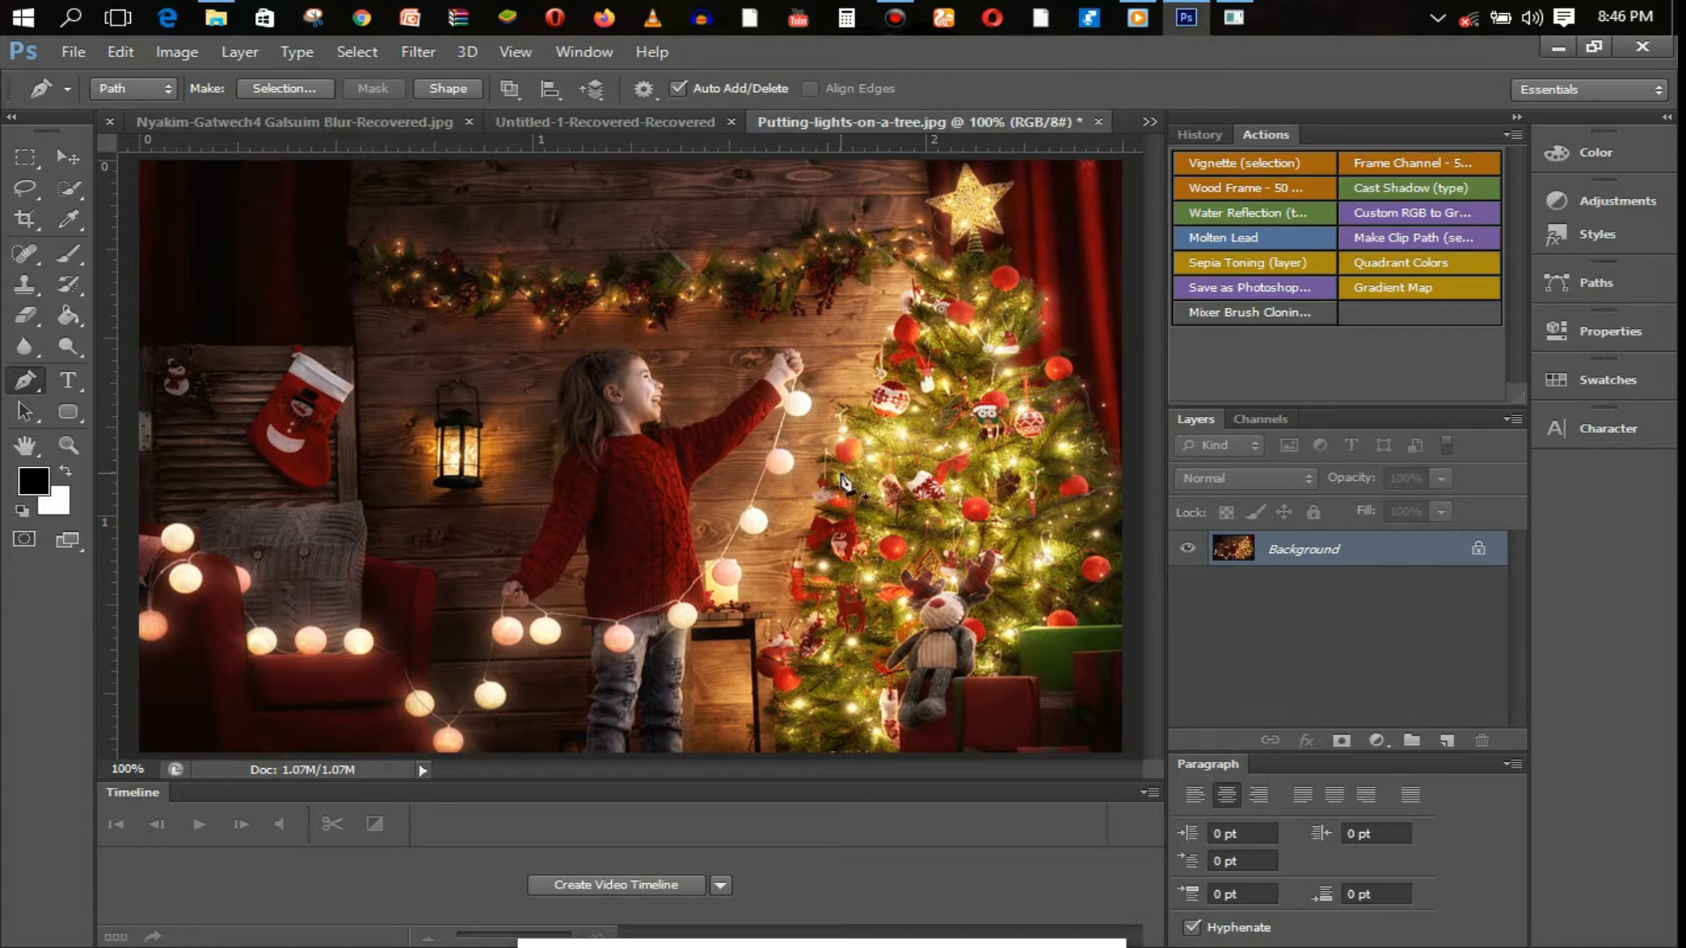
pyautogui.hotkey('ctrl', 'Return')
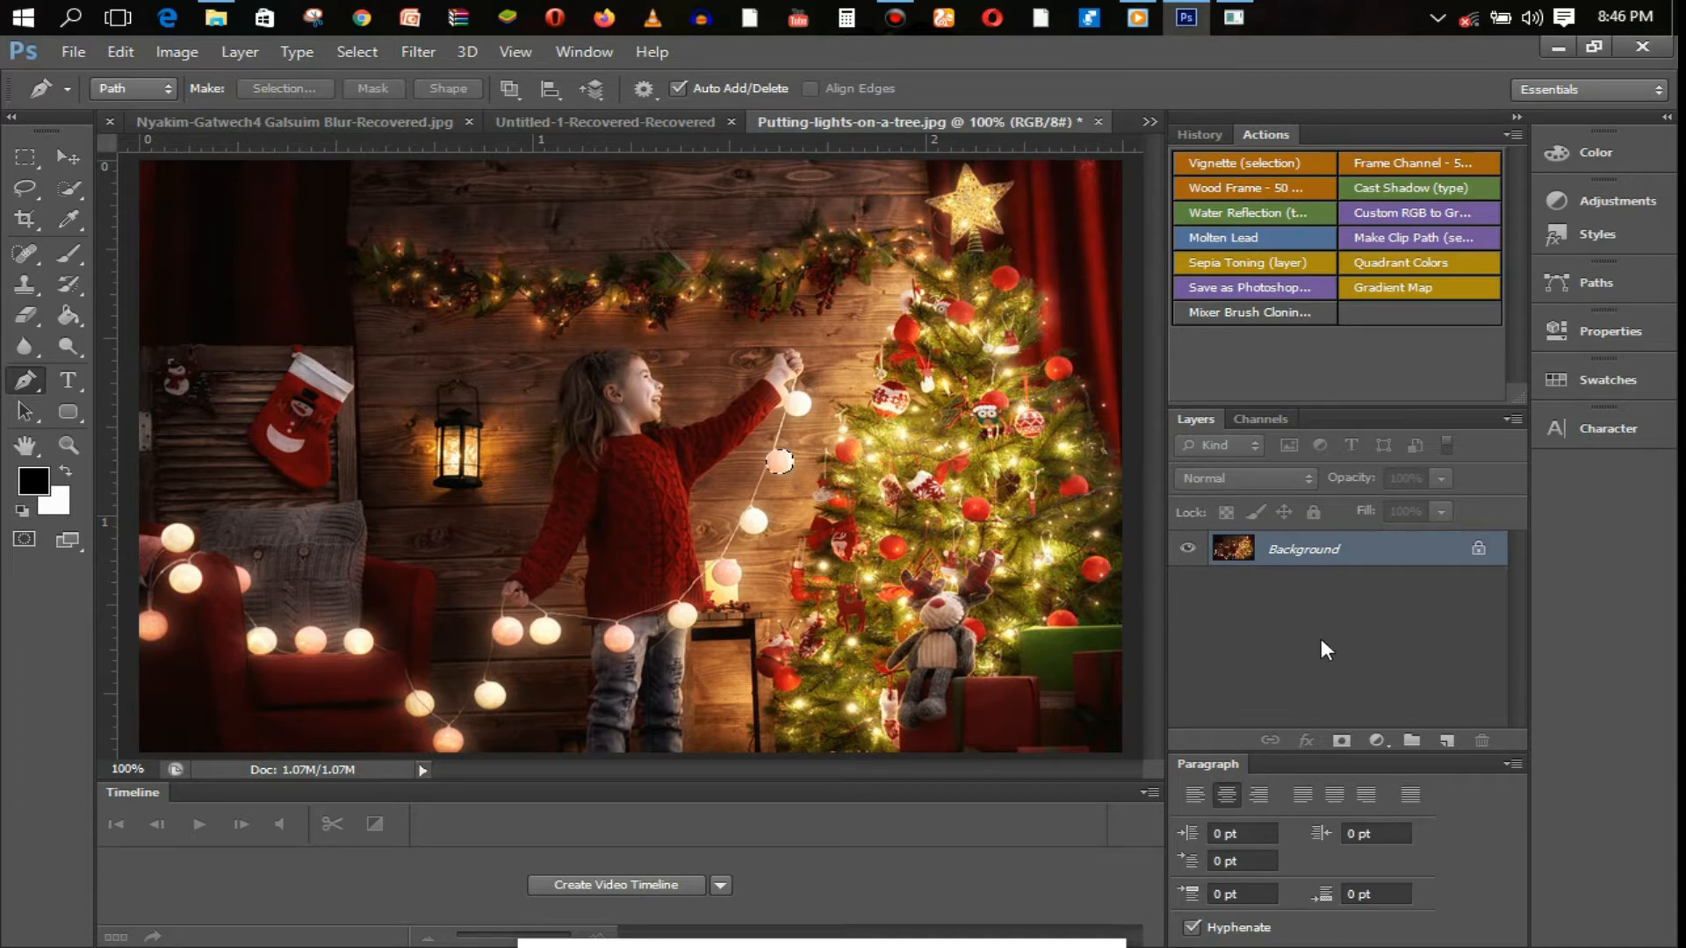
pyautogui.click(1447, 741)
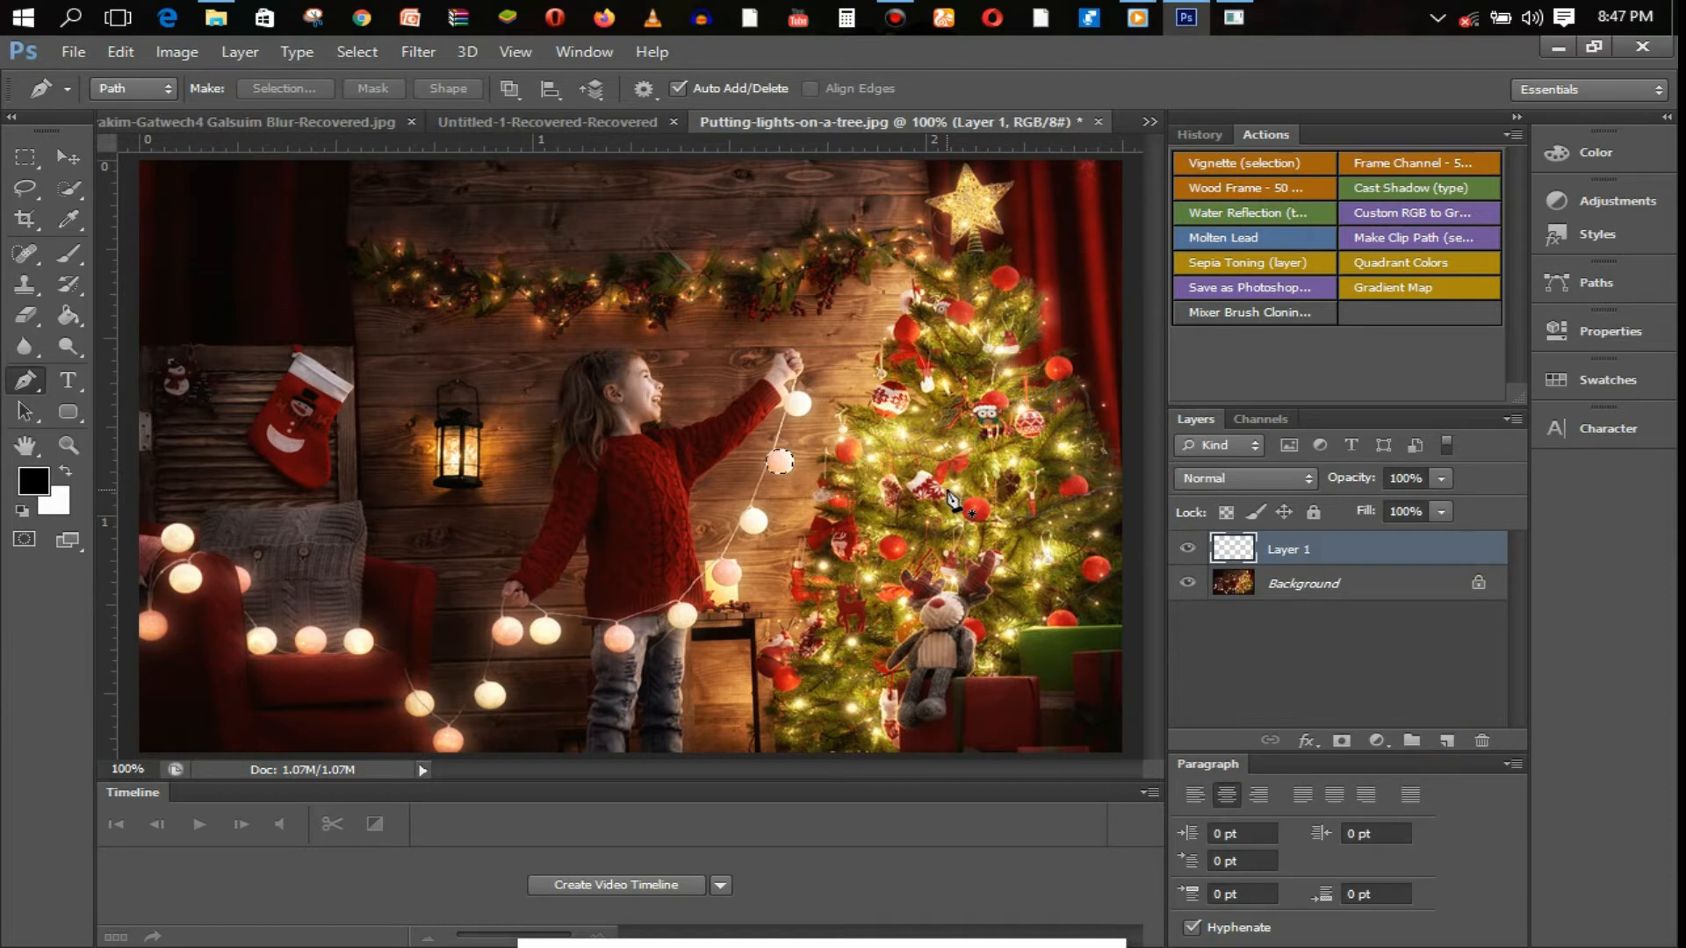
pyautogui.press('g')
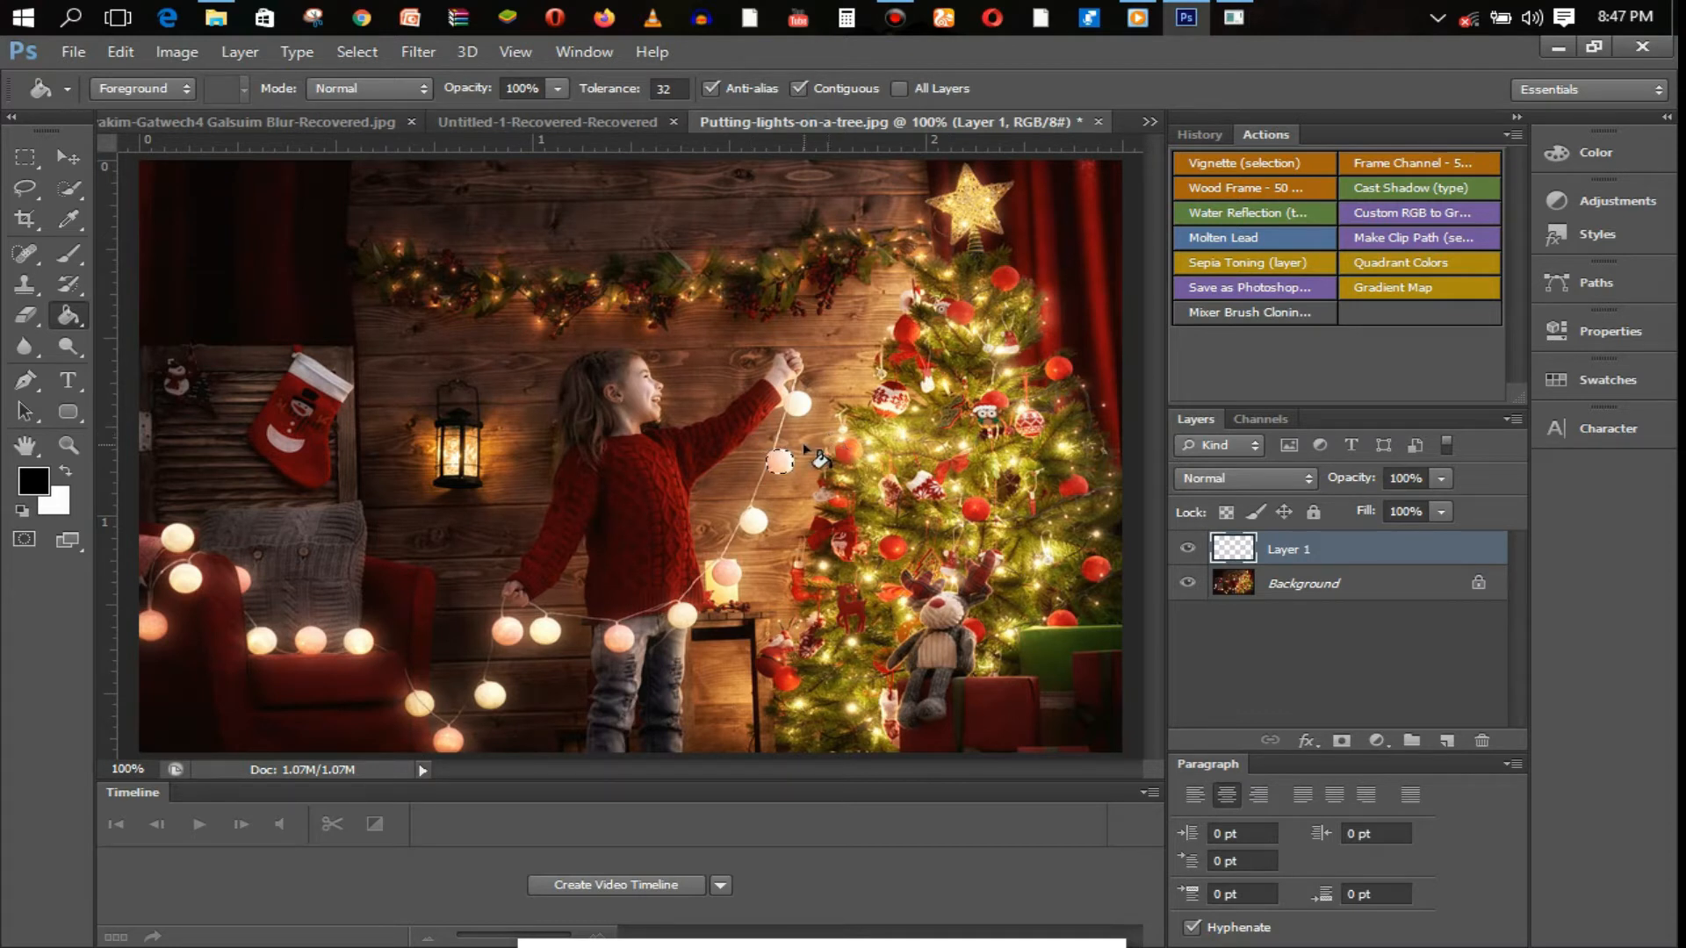
pyautogui.click(779, 461)
pyautogui.hotkey('ctrl', 'z')
# - Set the foreground color to bright yellow, hex f2ea09
pyautogui.click(39, 480)
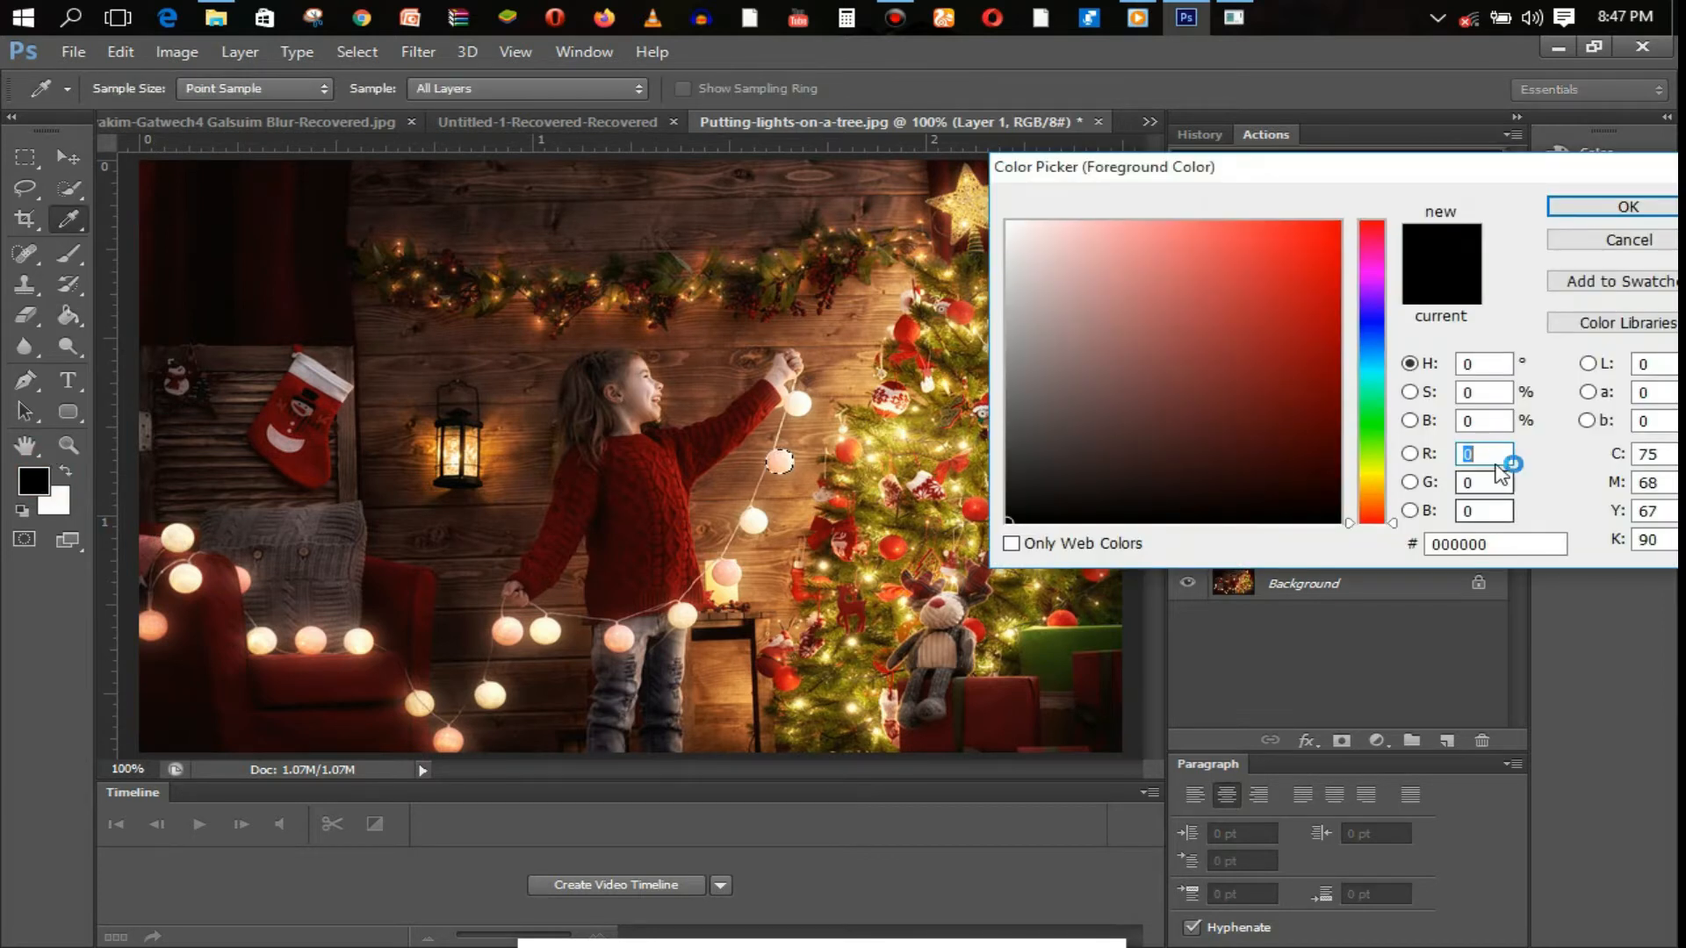
pyautogui.click(1373, 476)
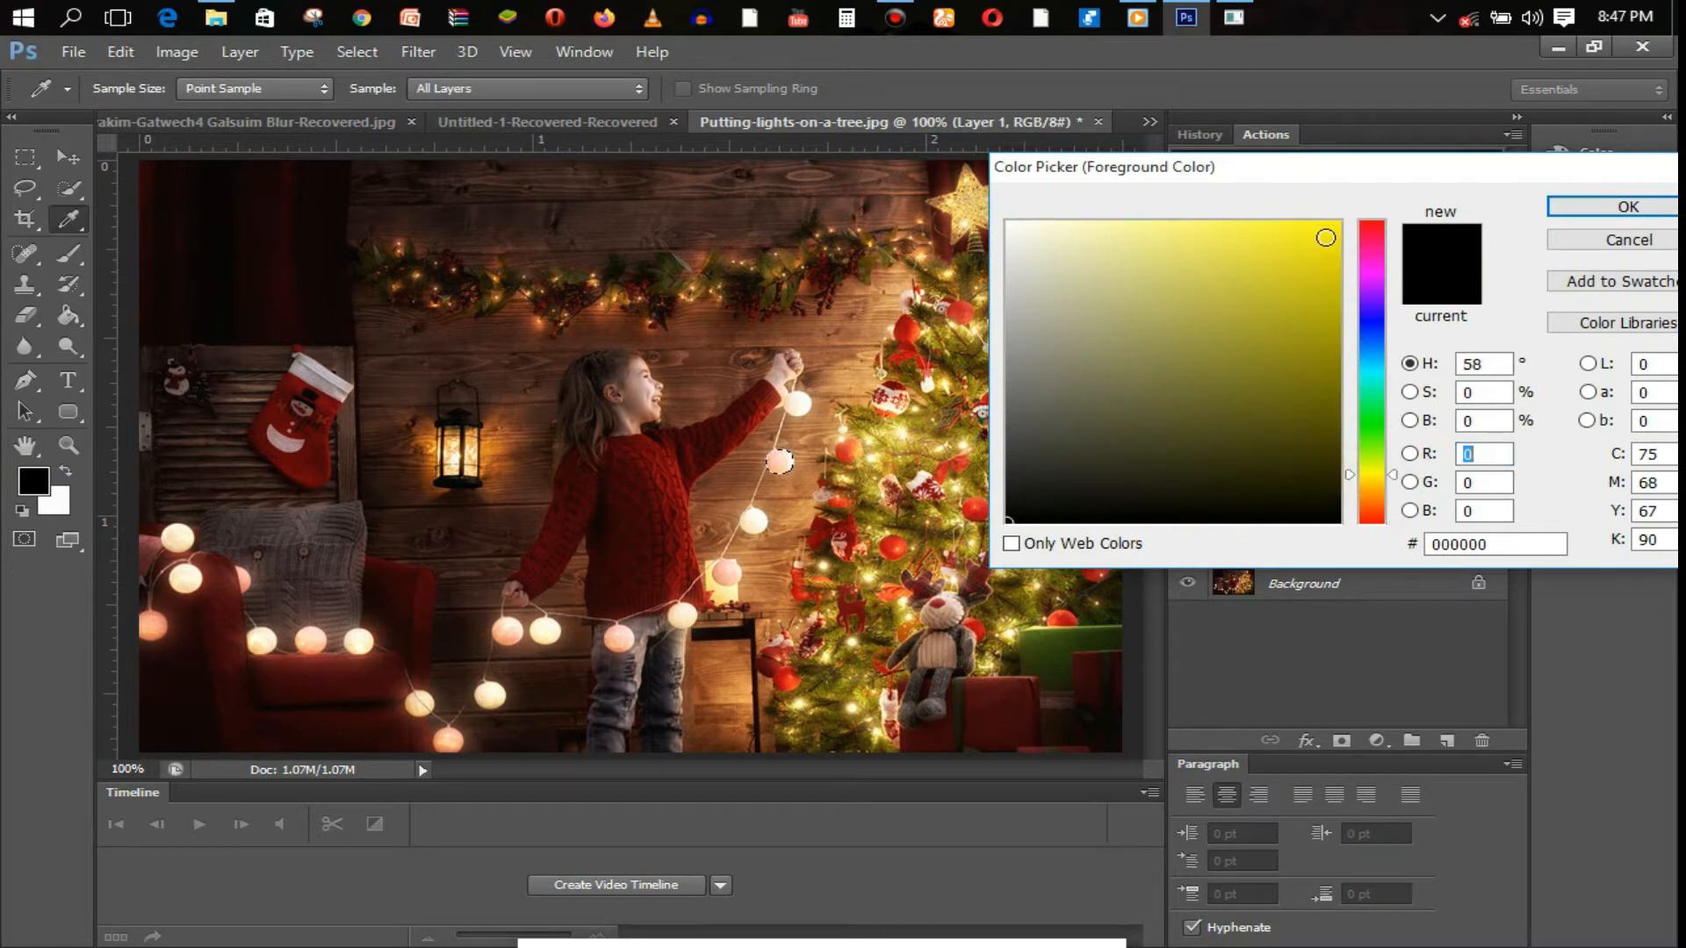
pyautogui.click(1327, 236)
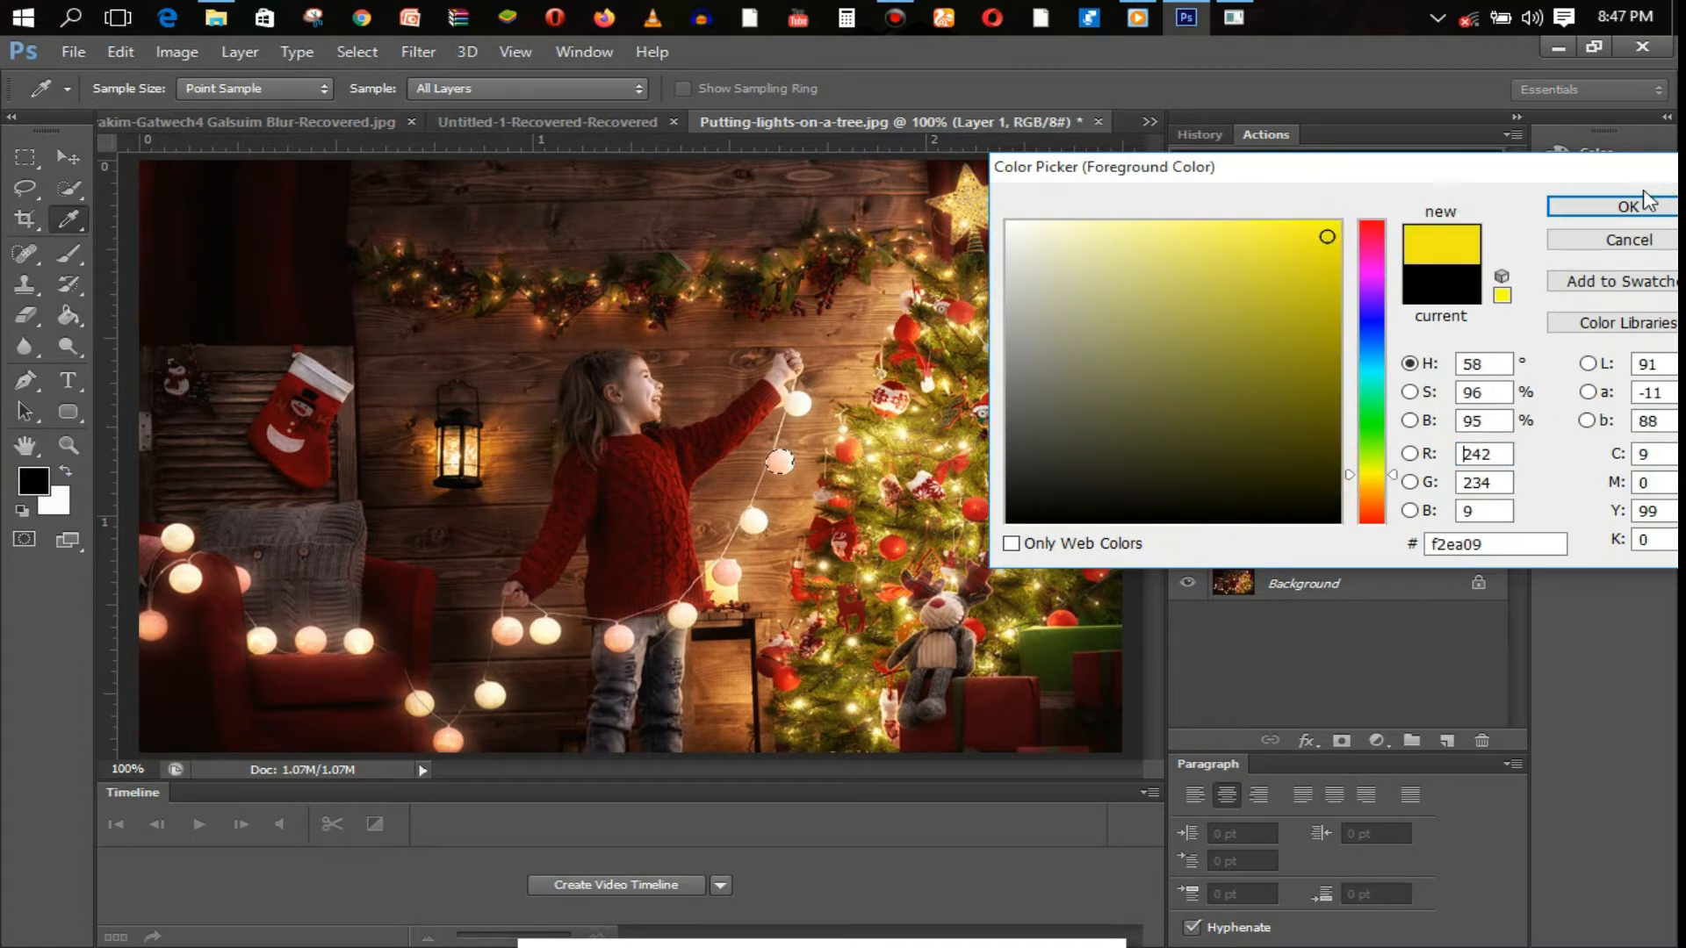
pyautogui.click(1629, 207)
# - Fill the selected bulb shape on Layer 1 with the yellow foreground color, deselect it, and activate the Move tool
pyautogui.press('g')
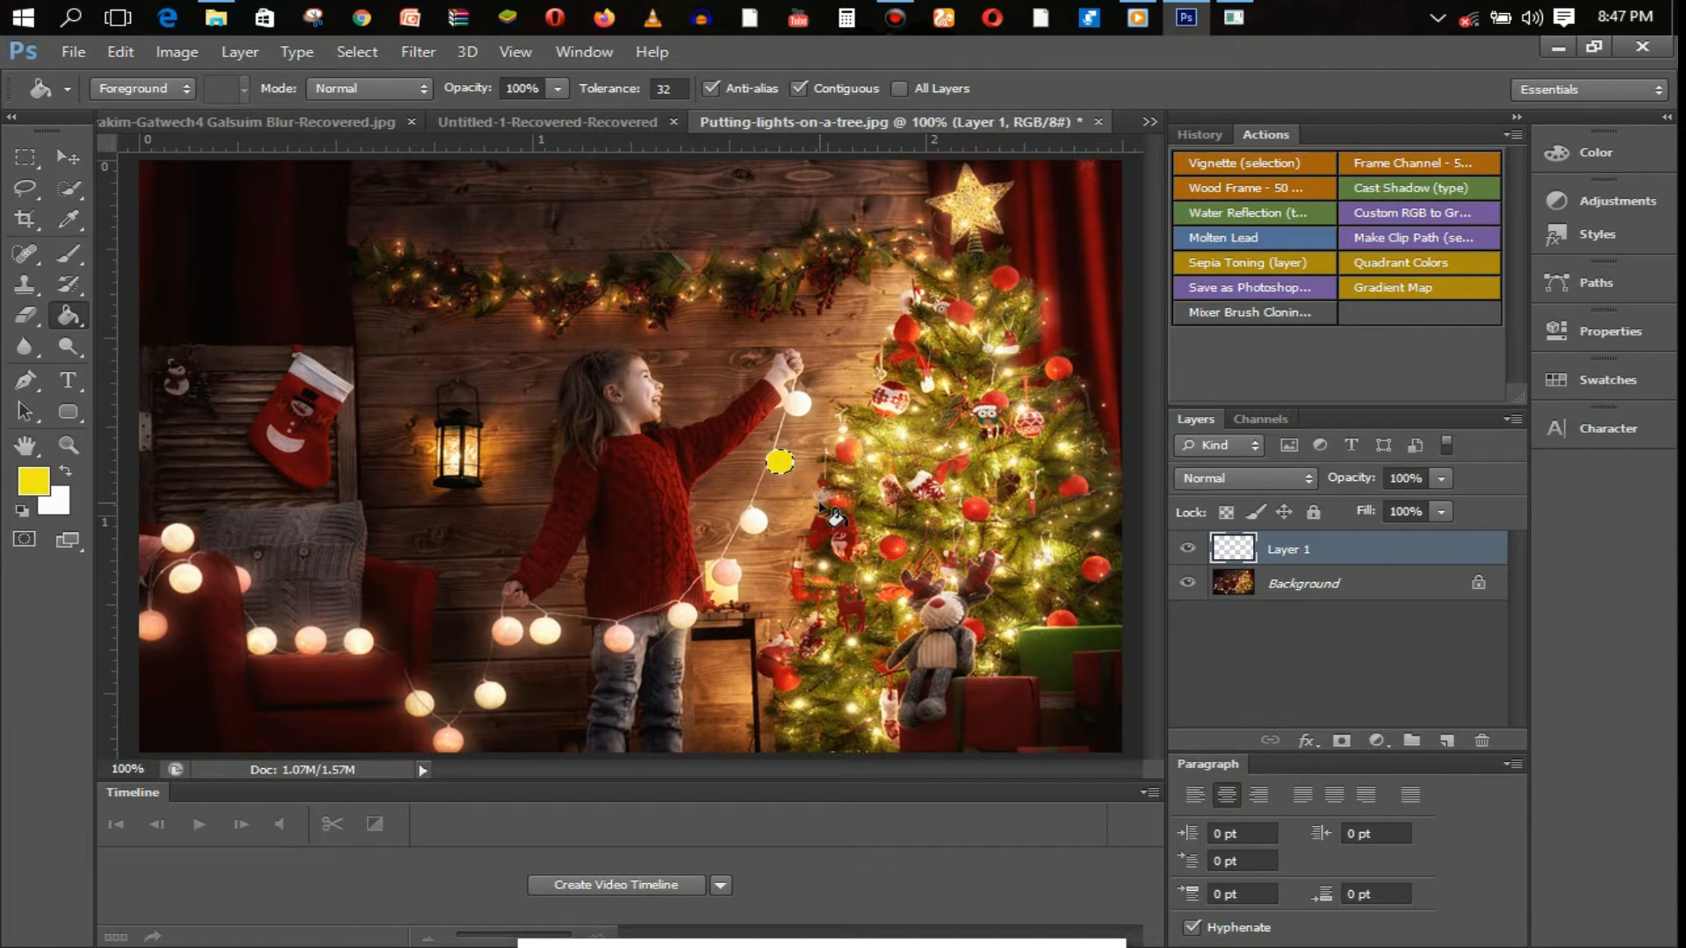
pyautogui.hotkey('ctrl', 'd')
pyautogui.press('v')
# - Convert Layer 1 with the yellow bulb shape to a smart object
pyautogui.hotkey('ctrl', '+')
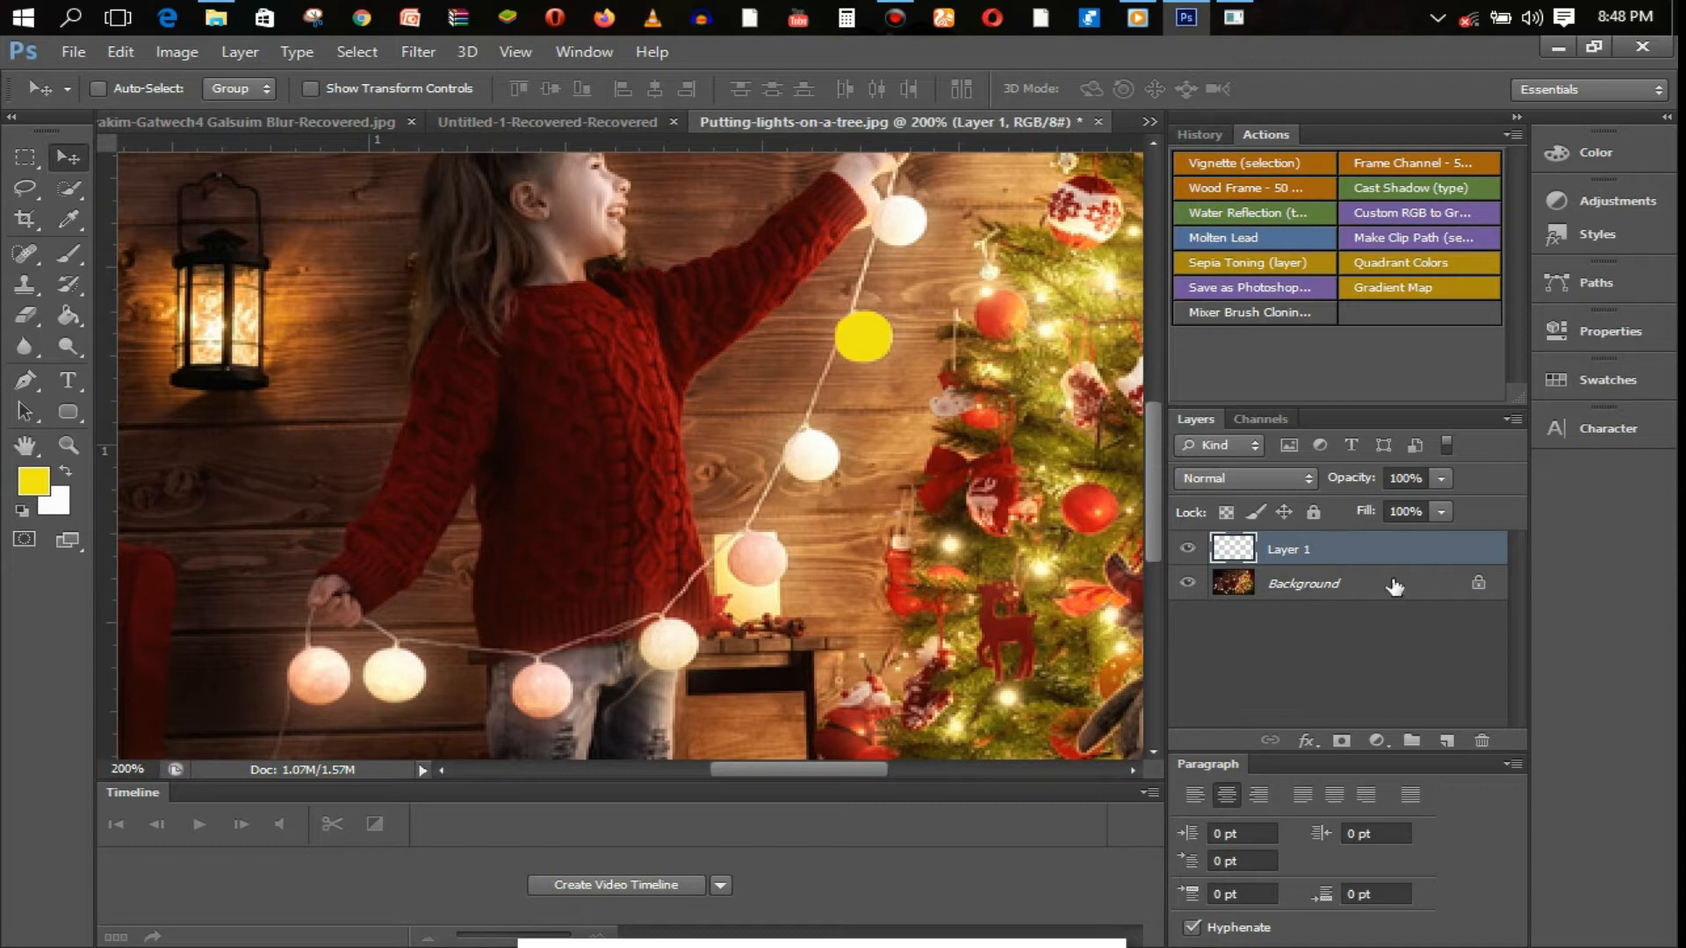
pyautogui.rightClick(1375, 561)
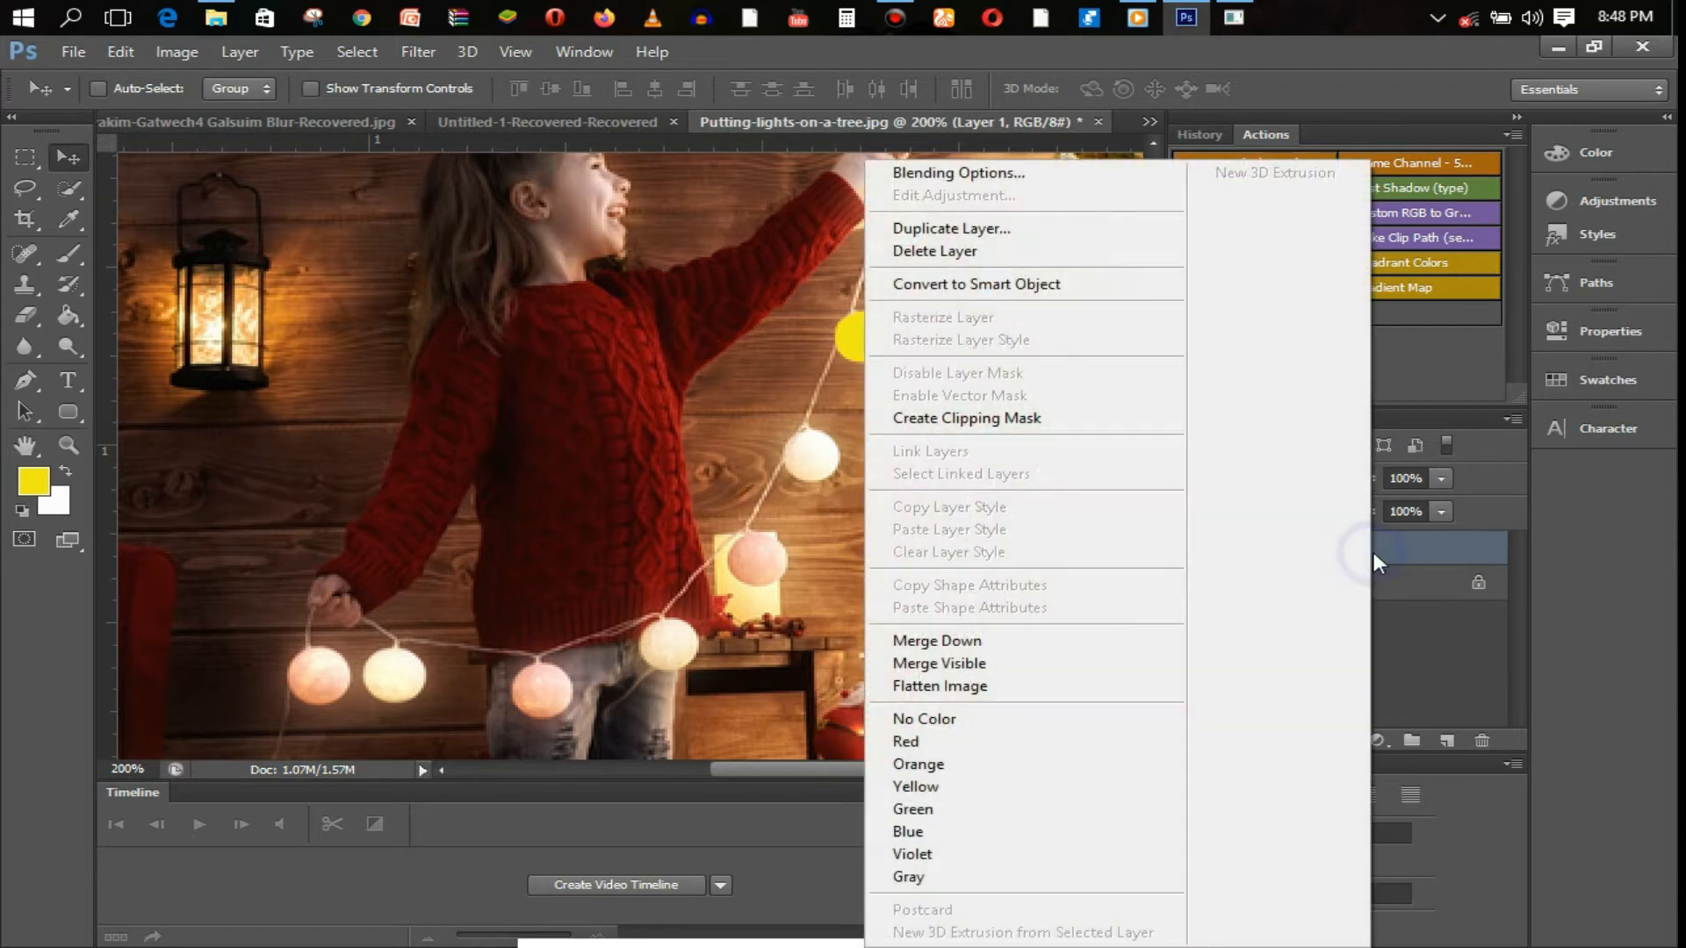
pyautogui.click(1075, 284)
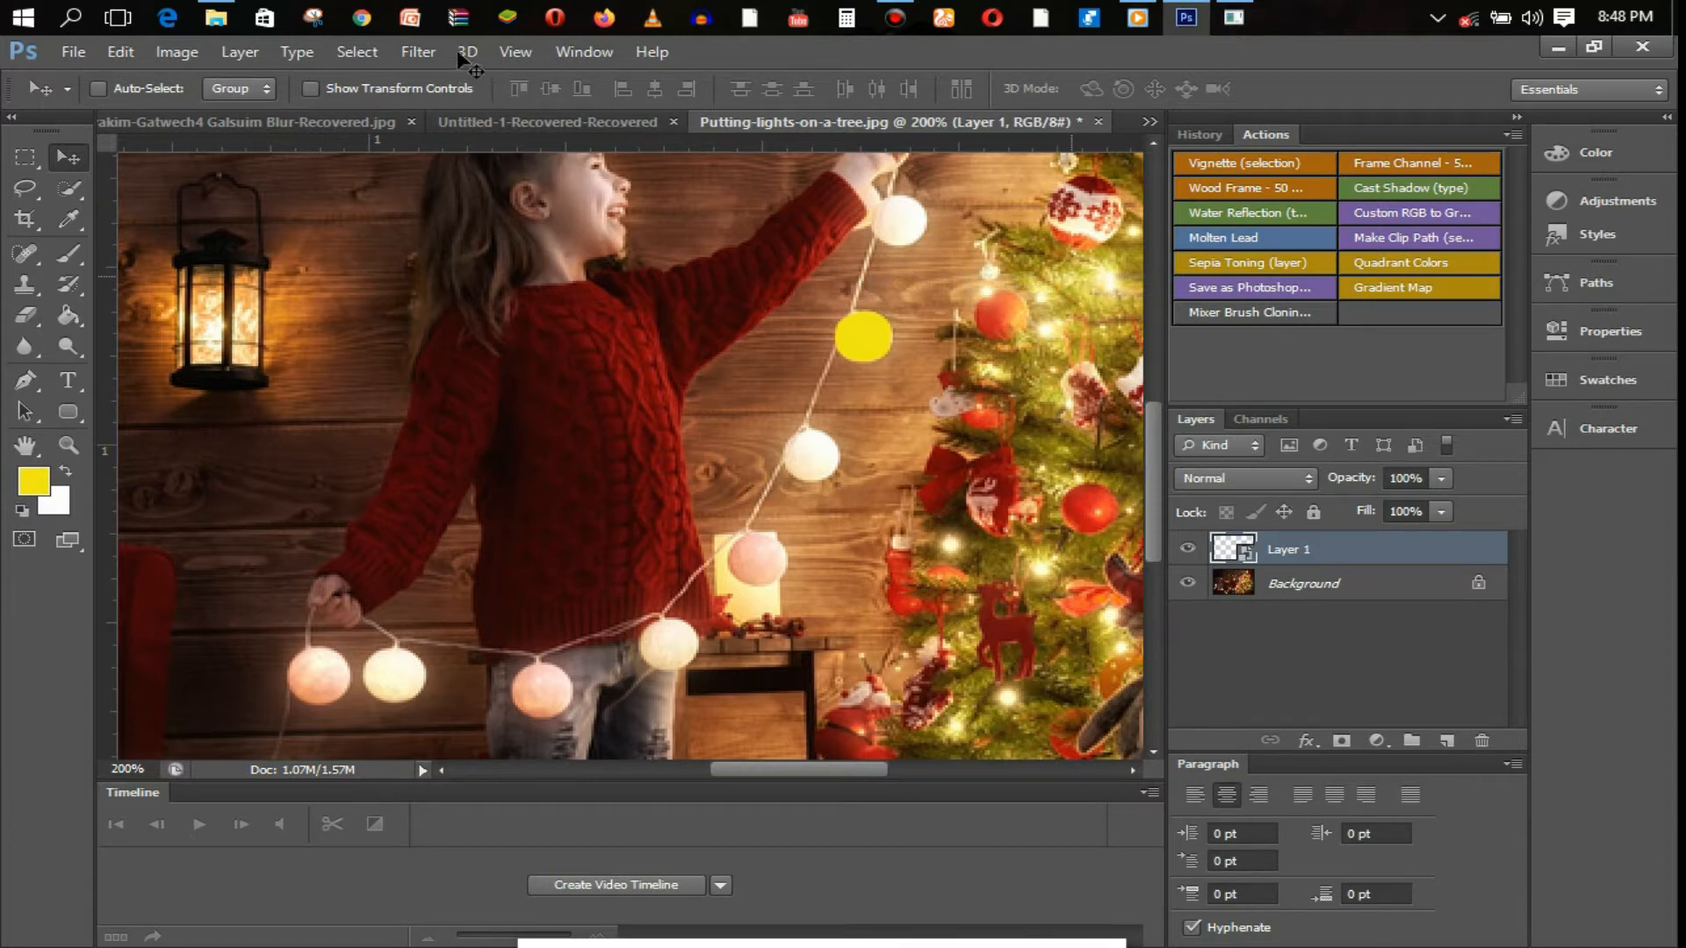
pyautogui.click(421, 54)
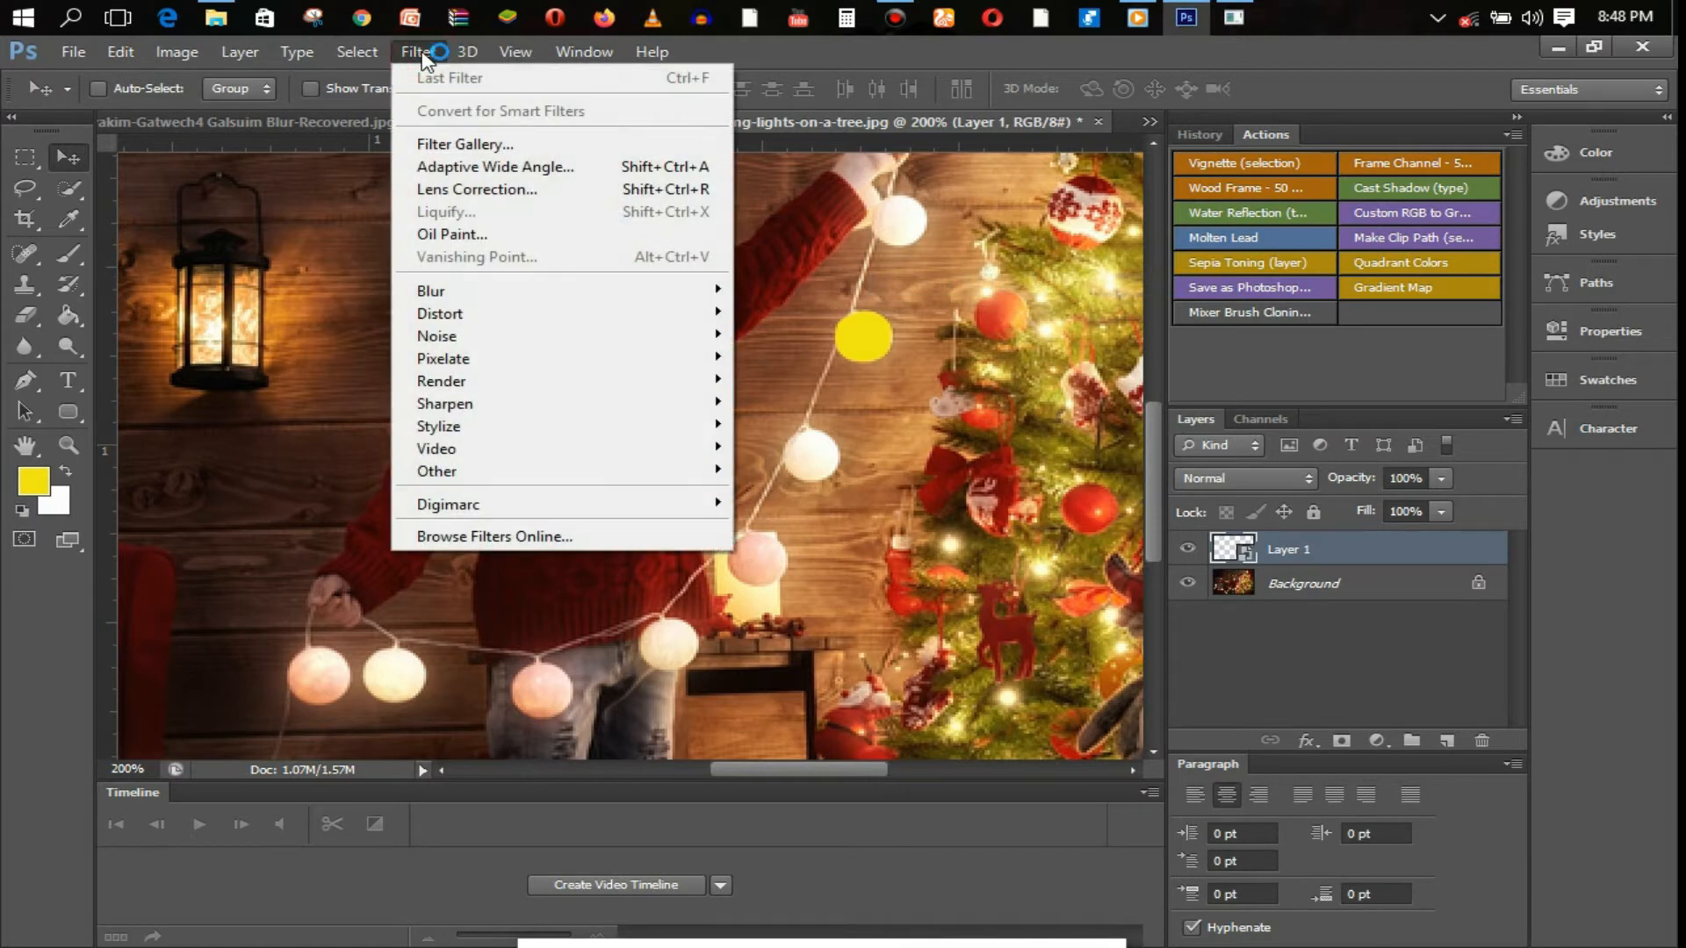
pyautogui.click(536, 288)
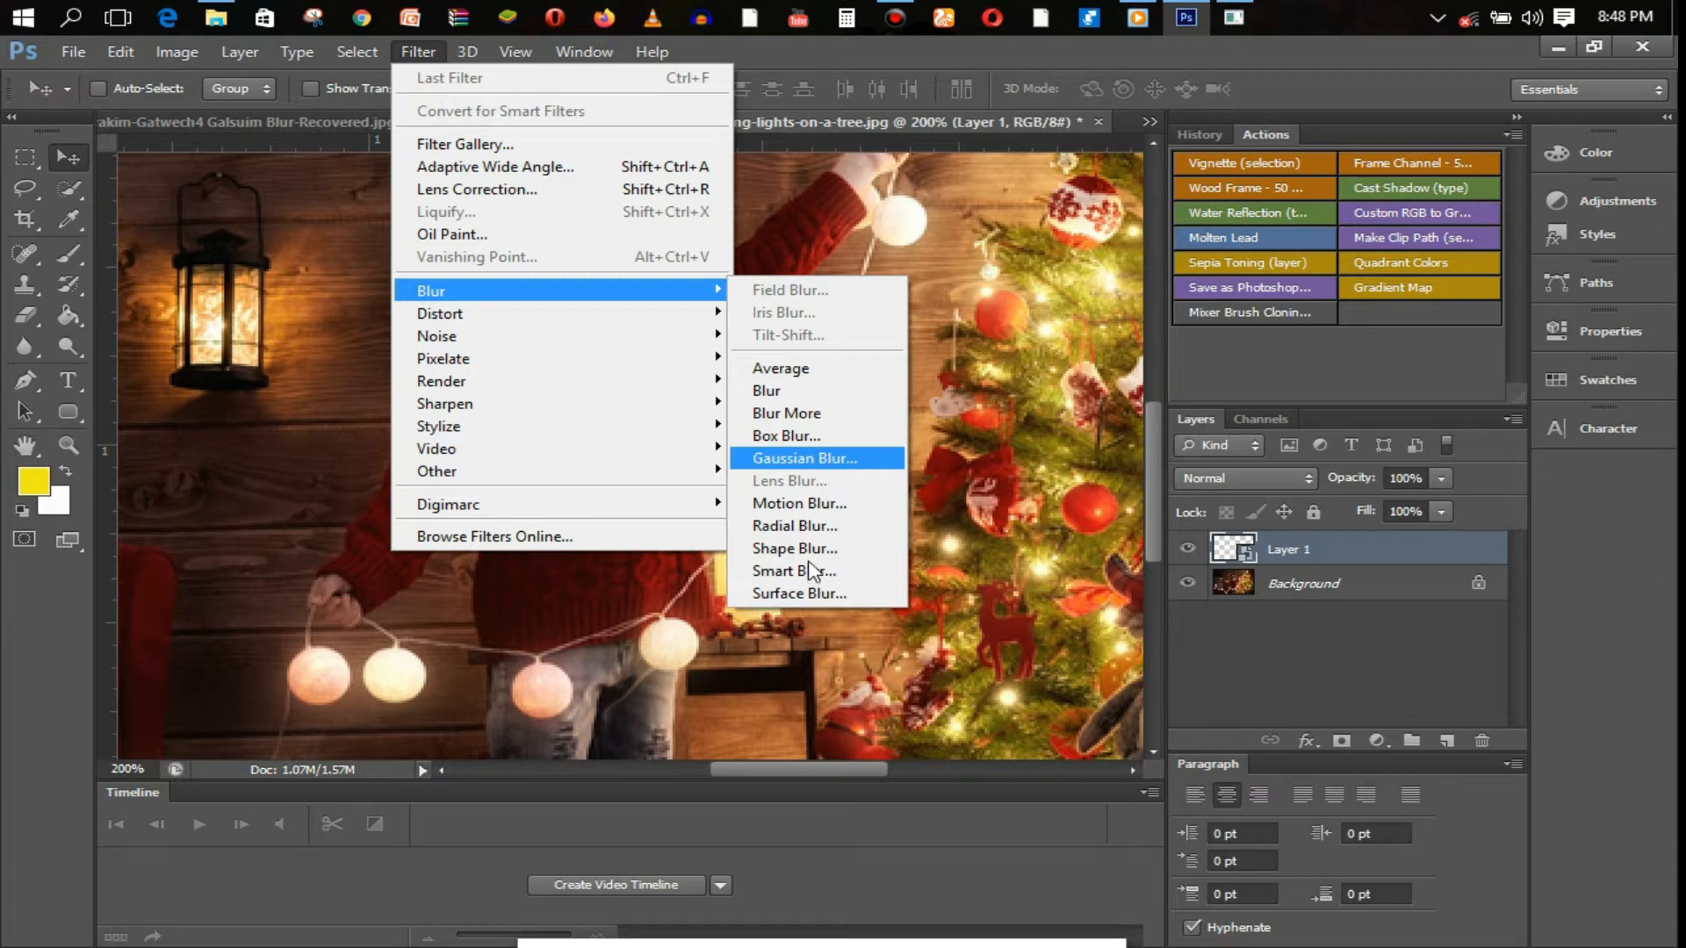
pyautogui.click(810, 504)
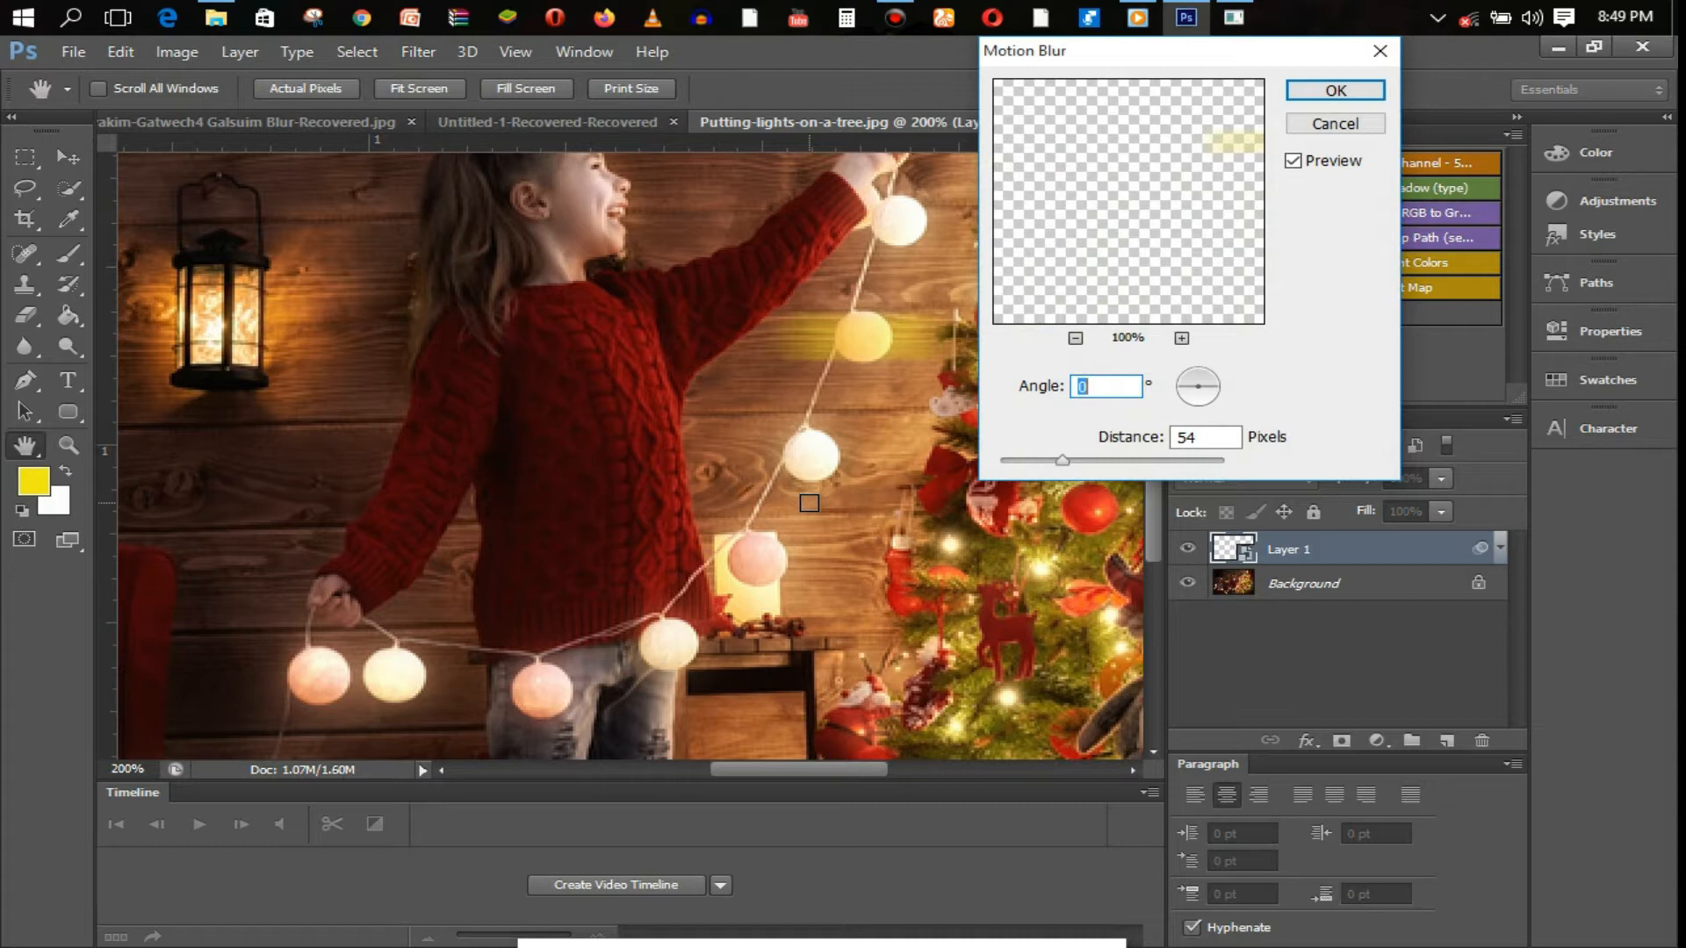
pyautogui.click(1320, 126)
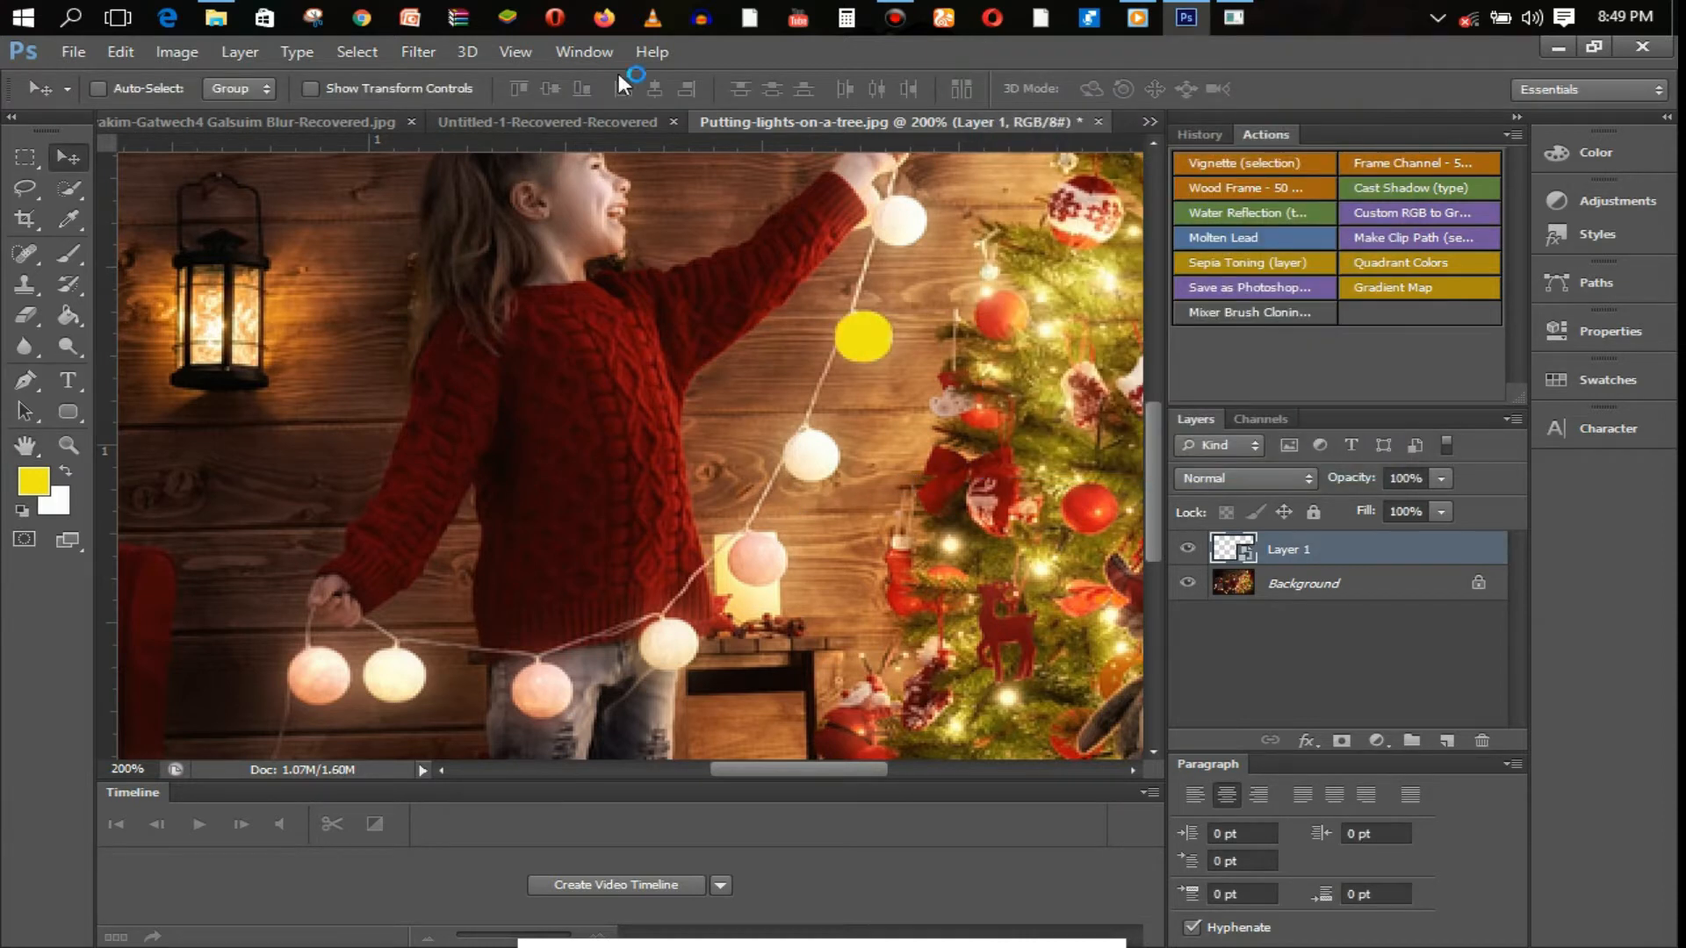
# - Apply a Gaussian Blur smart filter to Layer 1, using a low radius that softly feathers the yellow bulb's edge
pyautogui.click(430, 50)
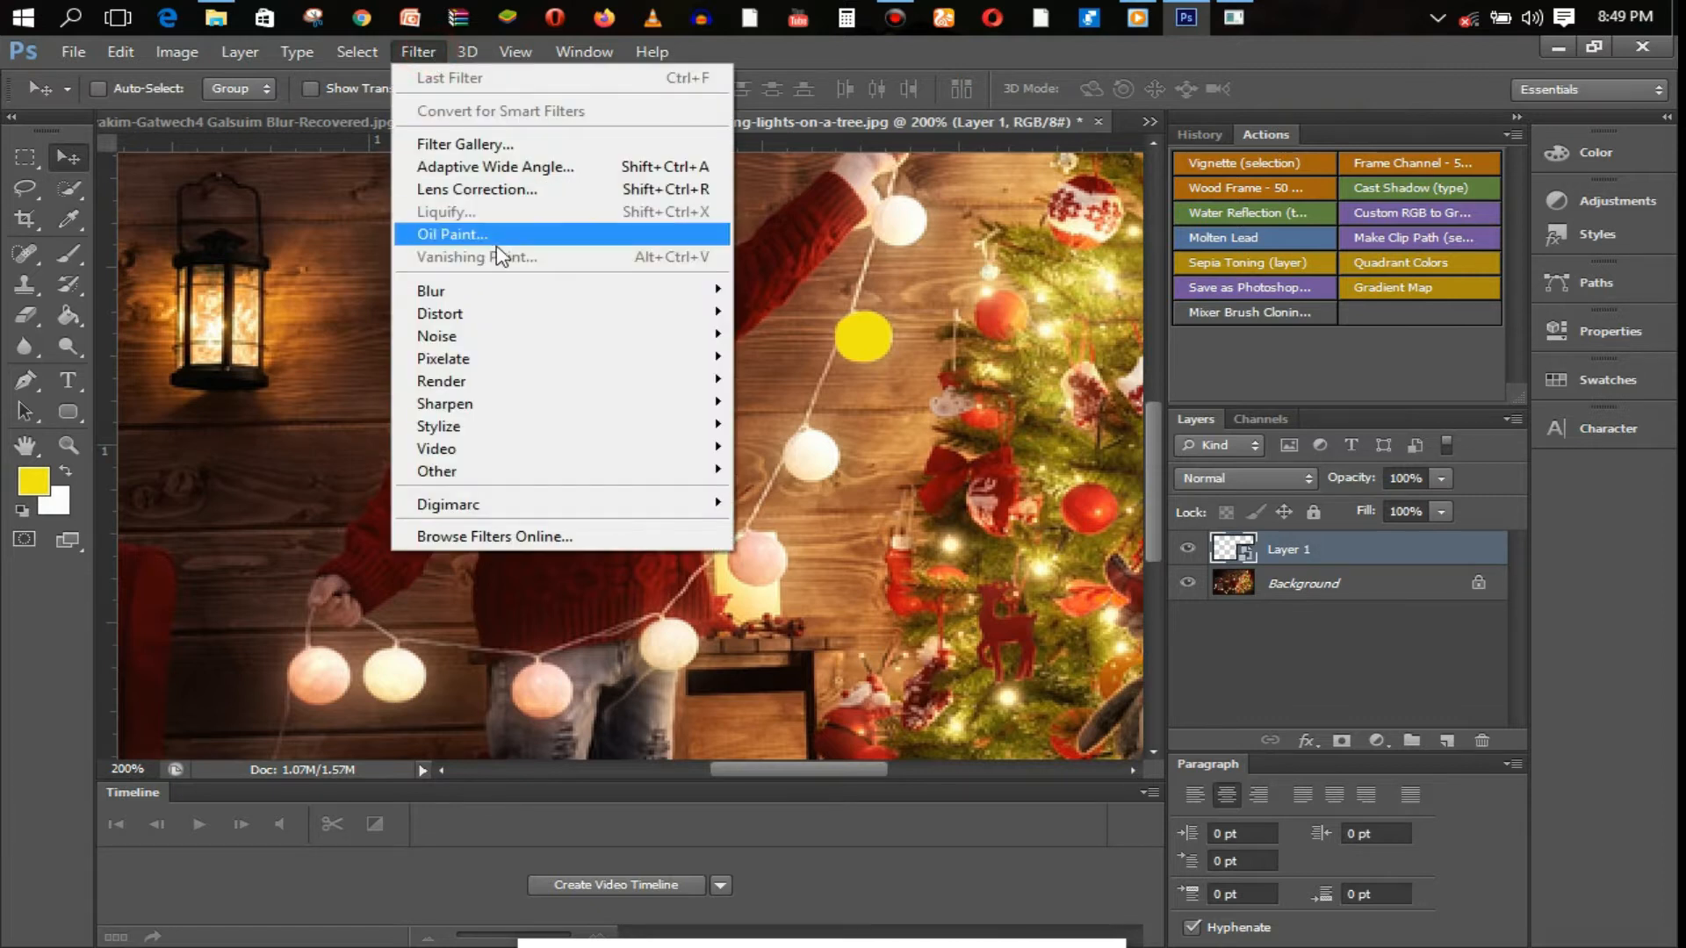
pyautogui.moveTo(506, 301)
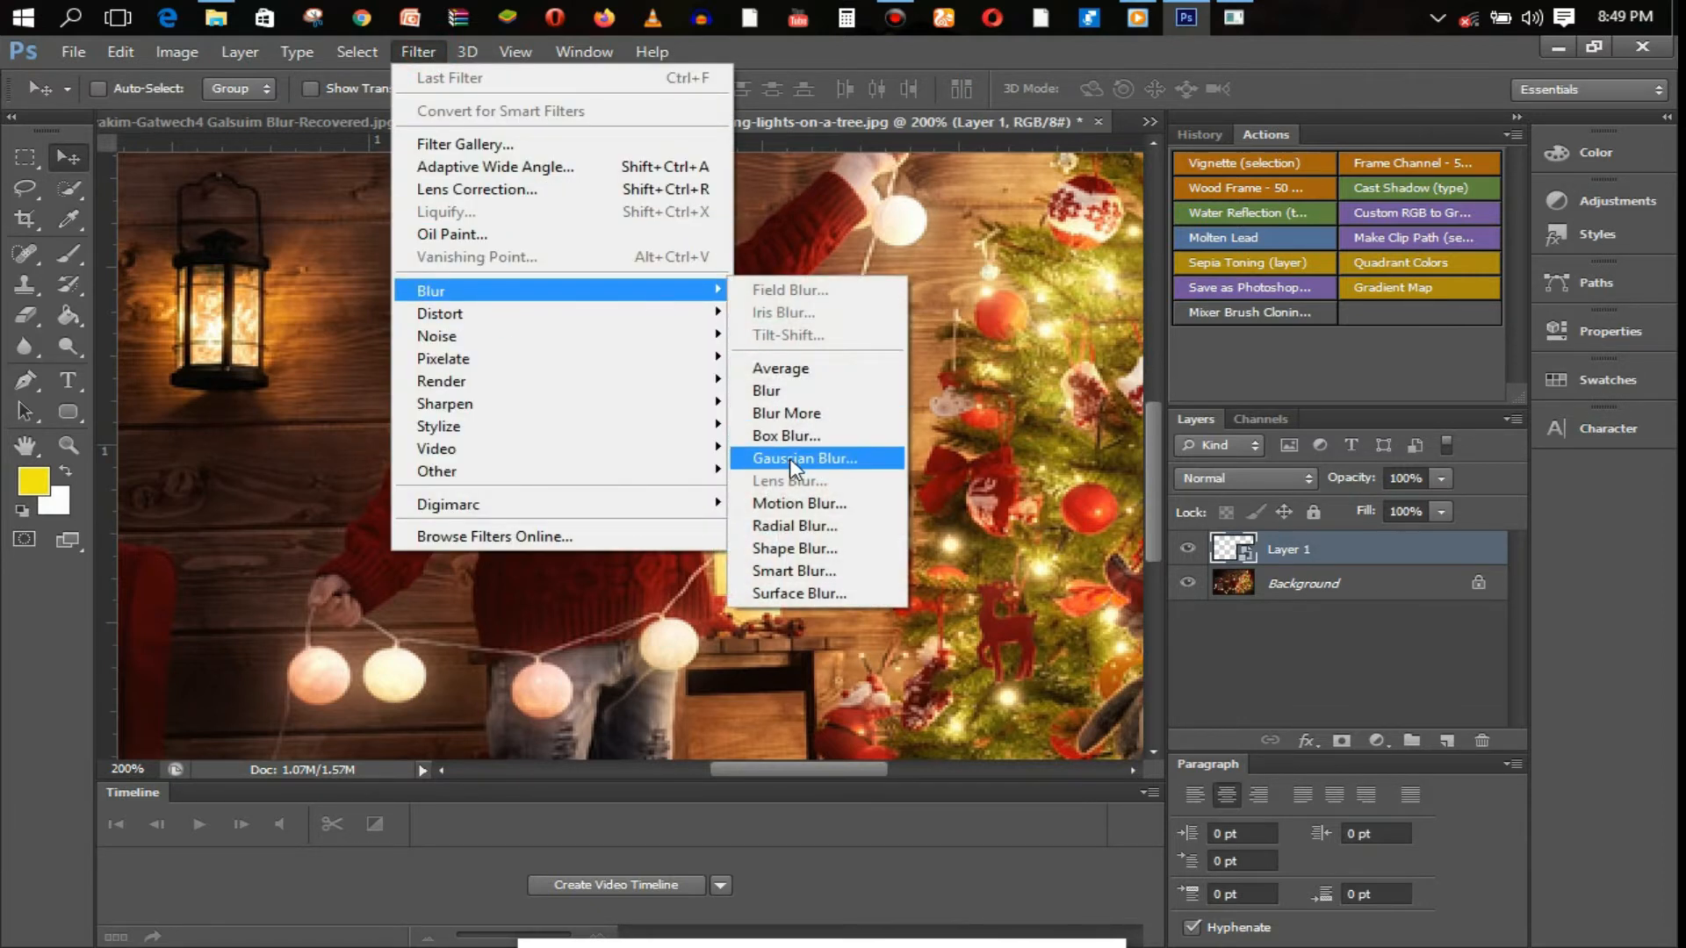
pyautogui.click(788, 458)
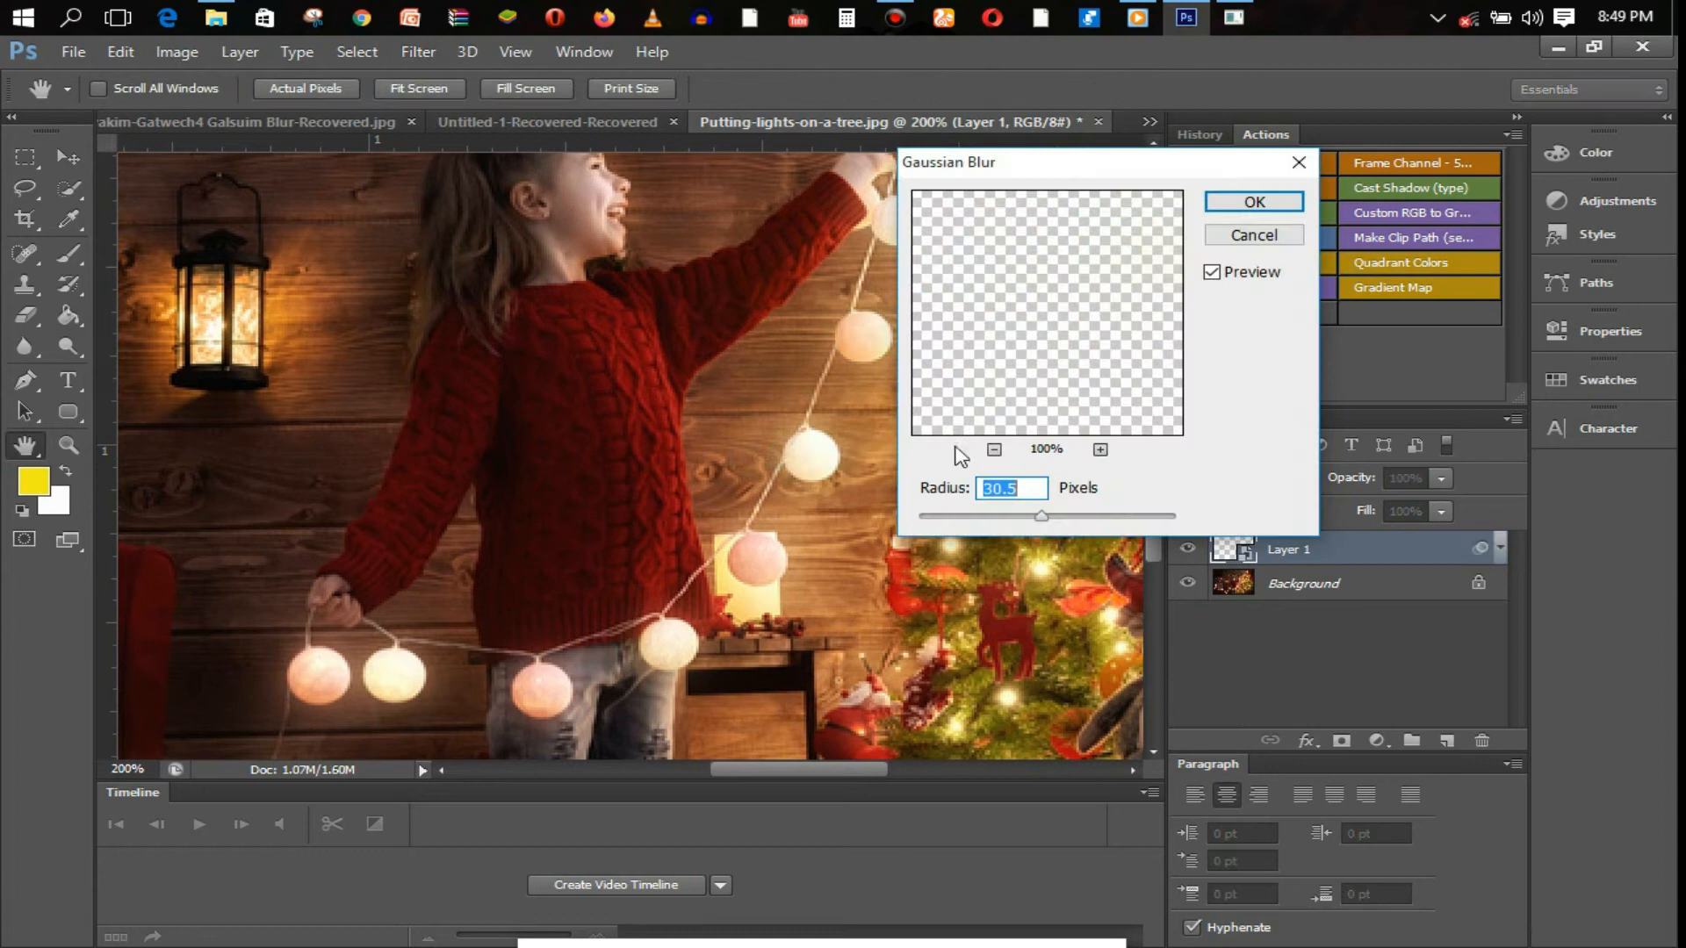
pyautogui.click(982, 516)
pyautogui.click(957, 516)
pyautogui.click(976, 516)
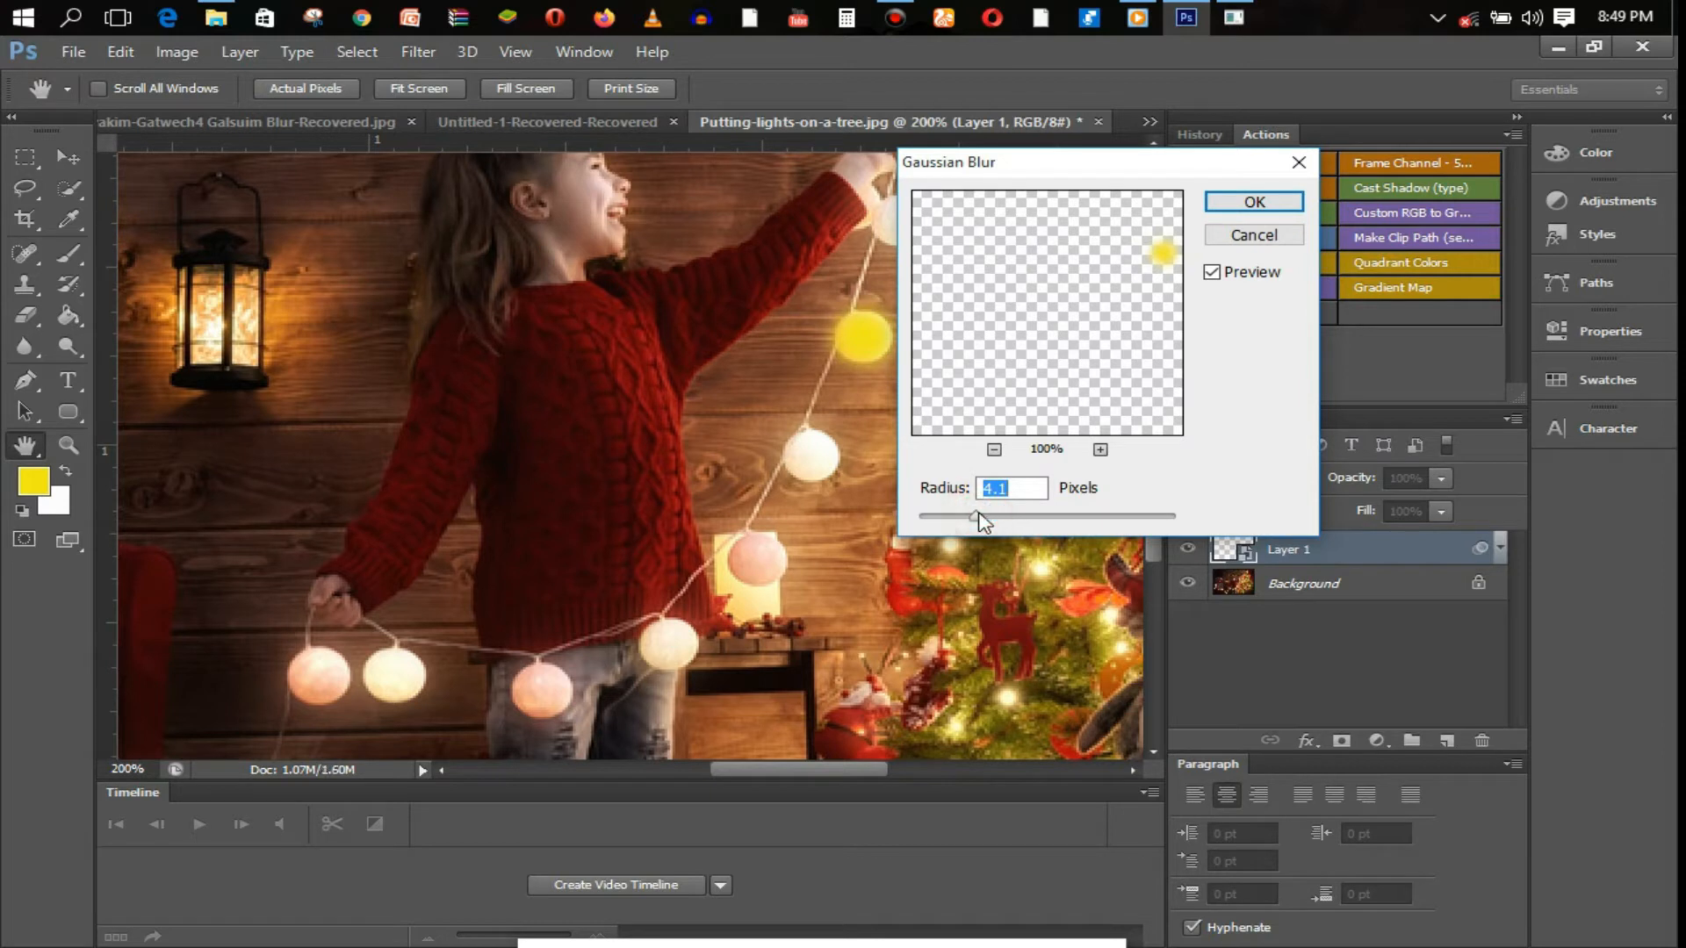
pyautogui.click(993, 516)
pyautogui.click(1265, 204)
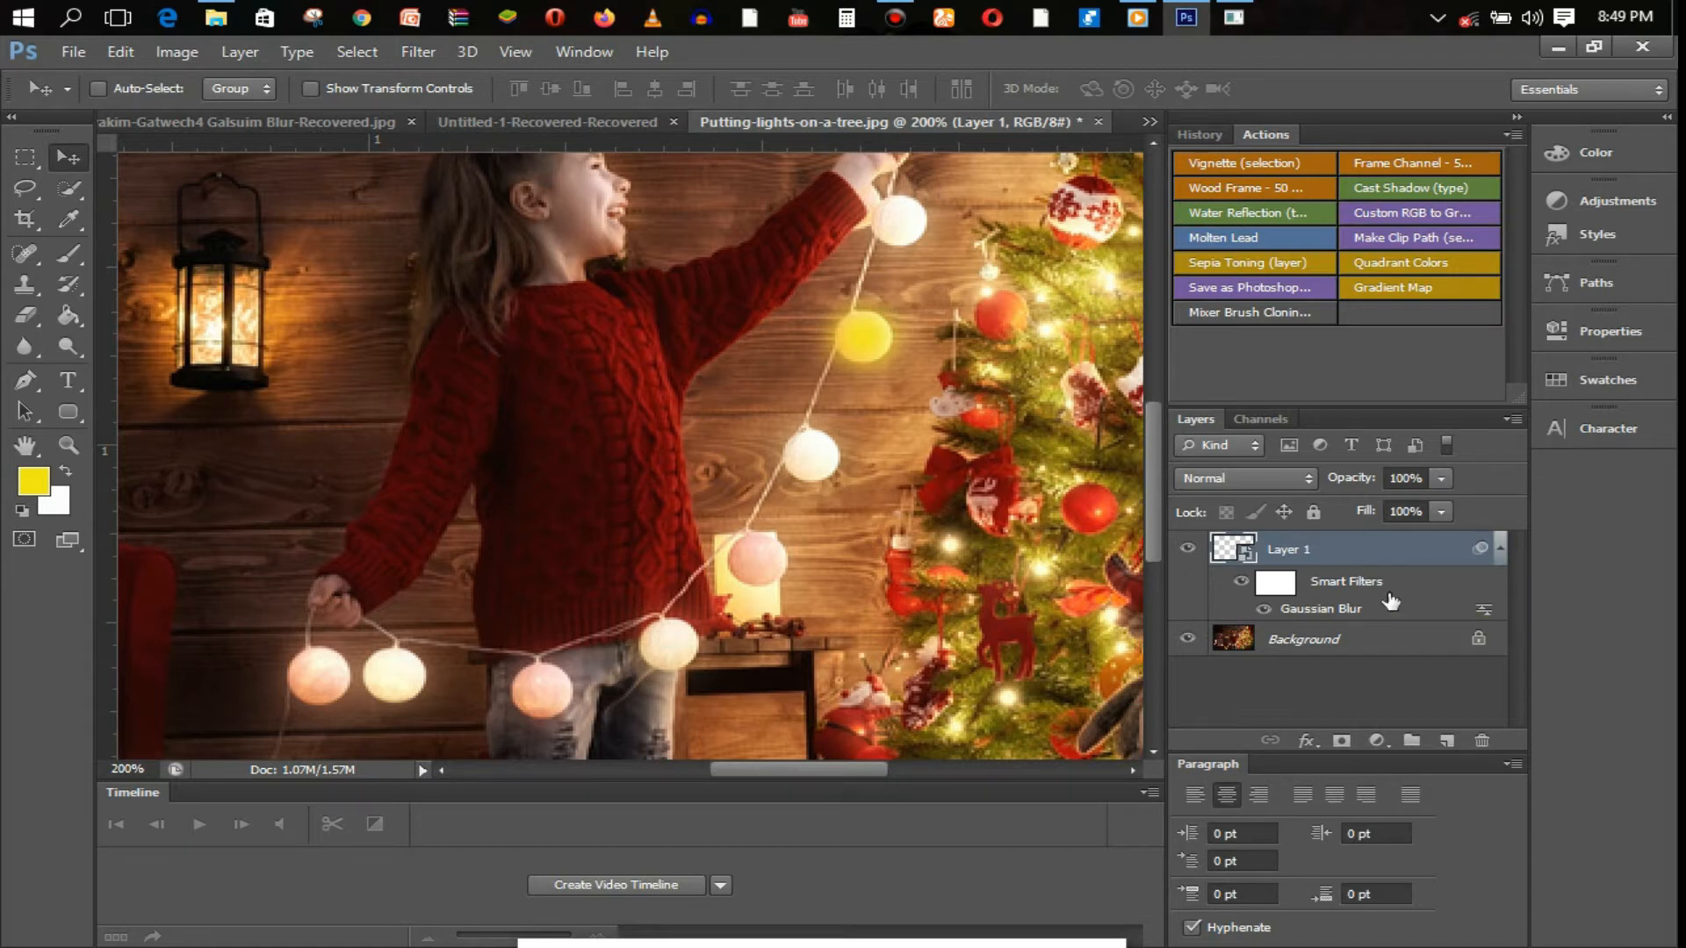
# - Duplicate the glowing layer twice, placing one copy over the bulb at the girl's hip and one over the cream bulb beside her lowered hand
pyautogui.hotkey('ctrl', 'j')
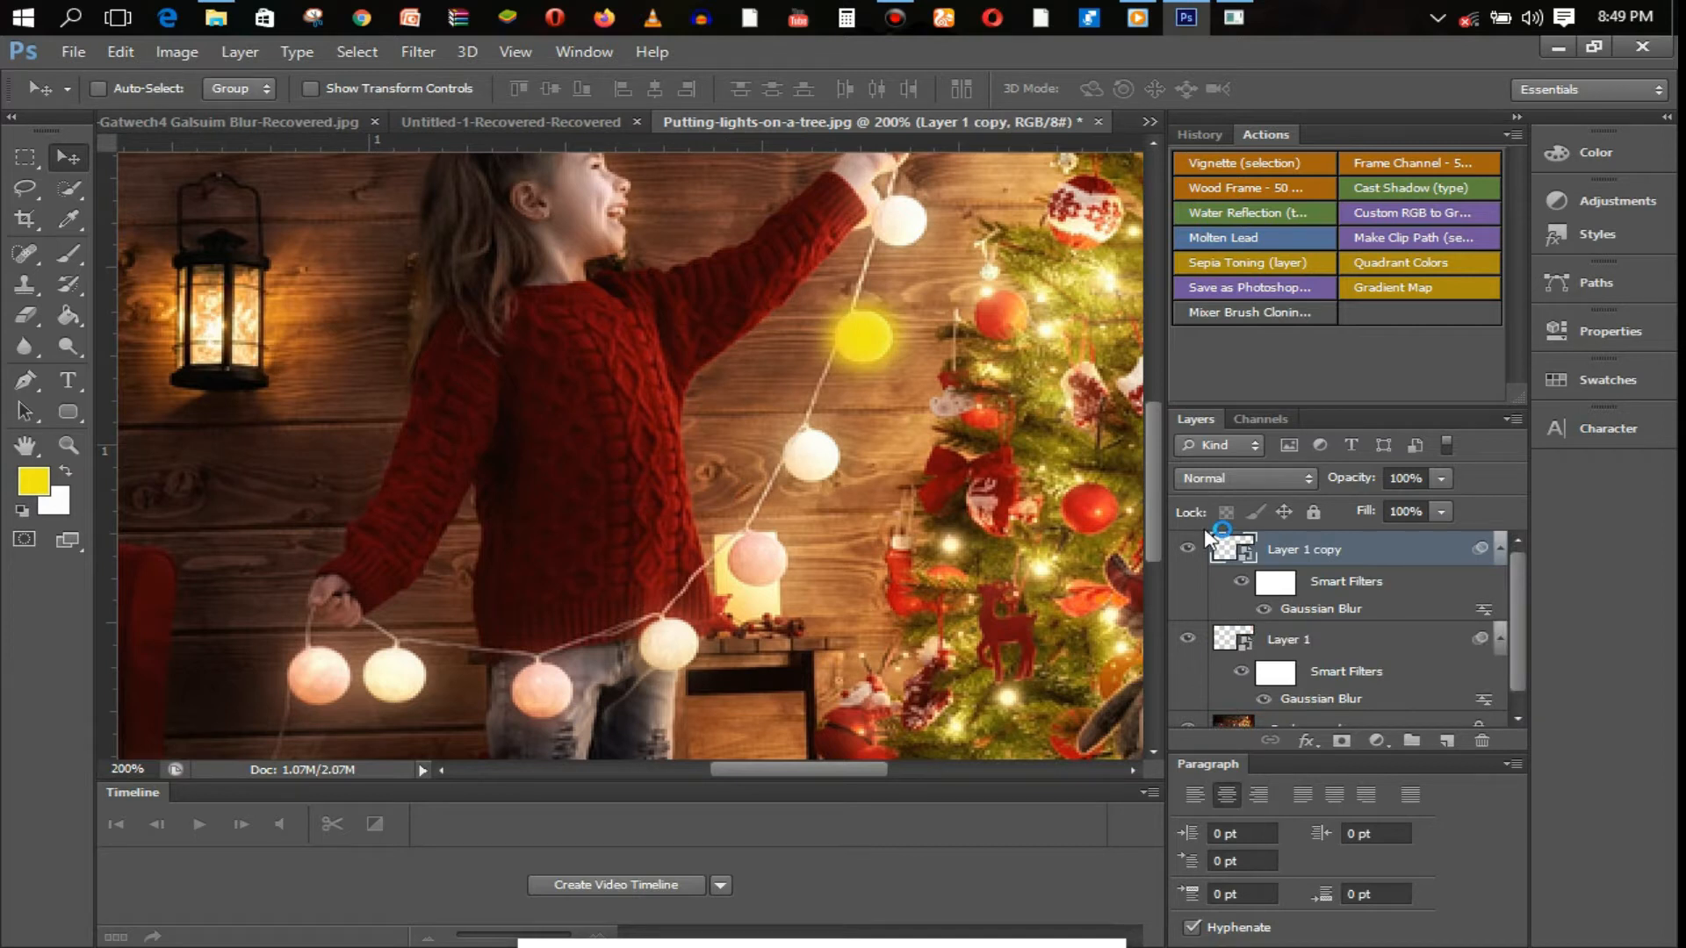
pyautogui.moveTo(867, 350); pyautogui.dragTo(672, 651)
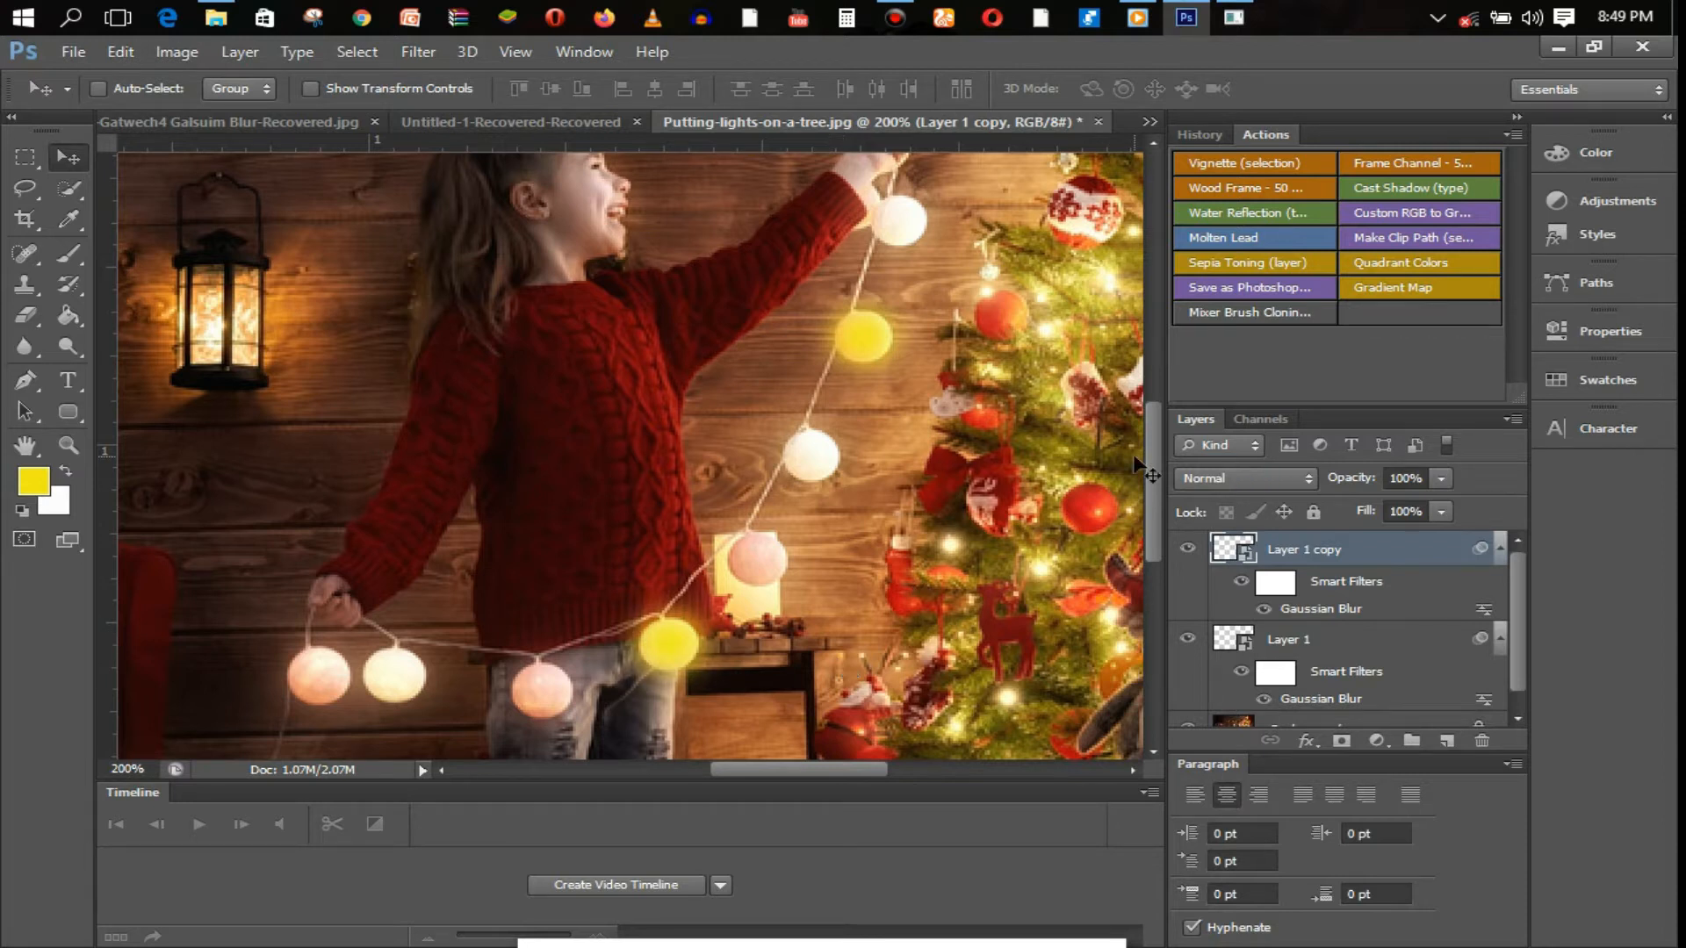
pyautogui.keyDown('ctrl'); pyautogui.keyDown('alt'); pyautogui.click(790, 511); pyautogui.keyUp('alt'); pyautogui.keyUp('ctrl')
pyautogui.keyDown('alt'); pyautogui.click(790, 511); pyautogui.keyUp('alt')
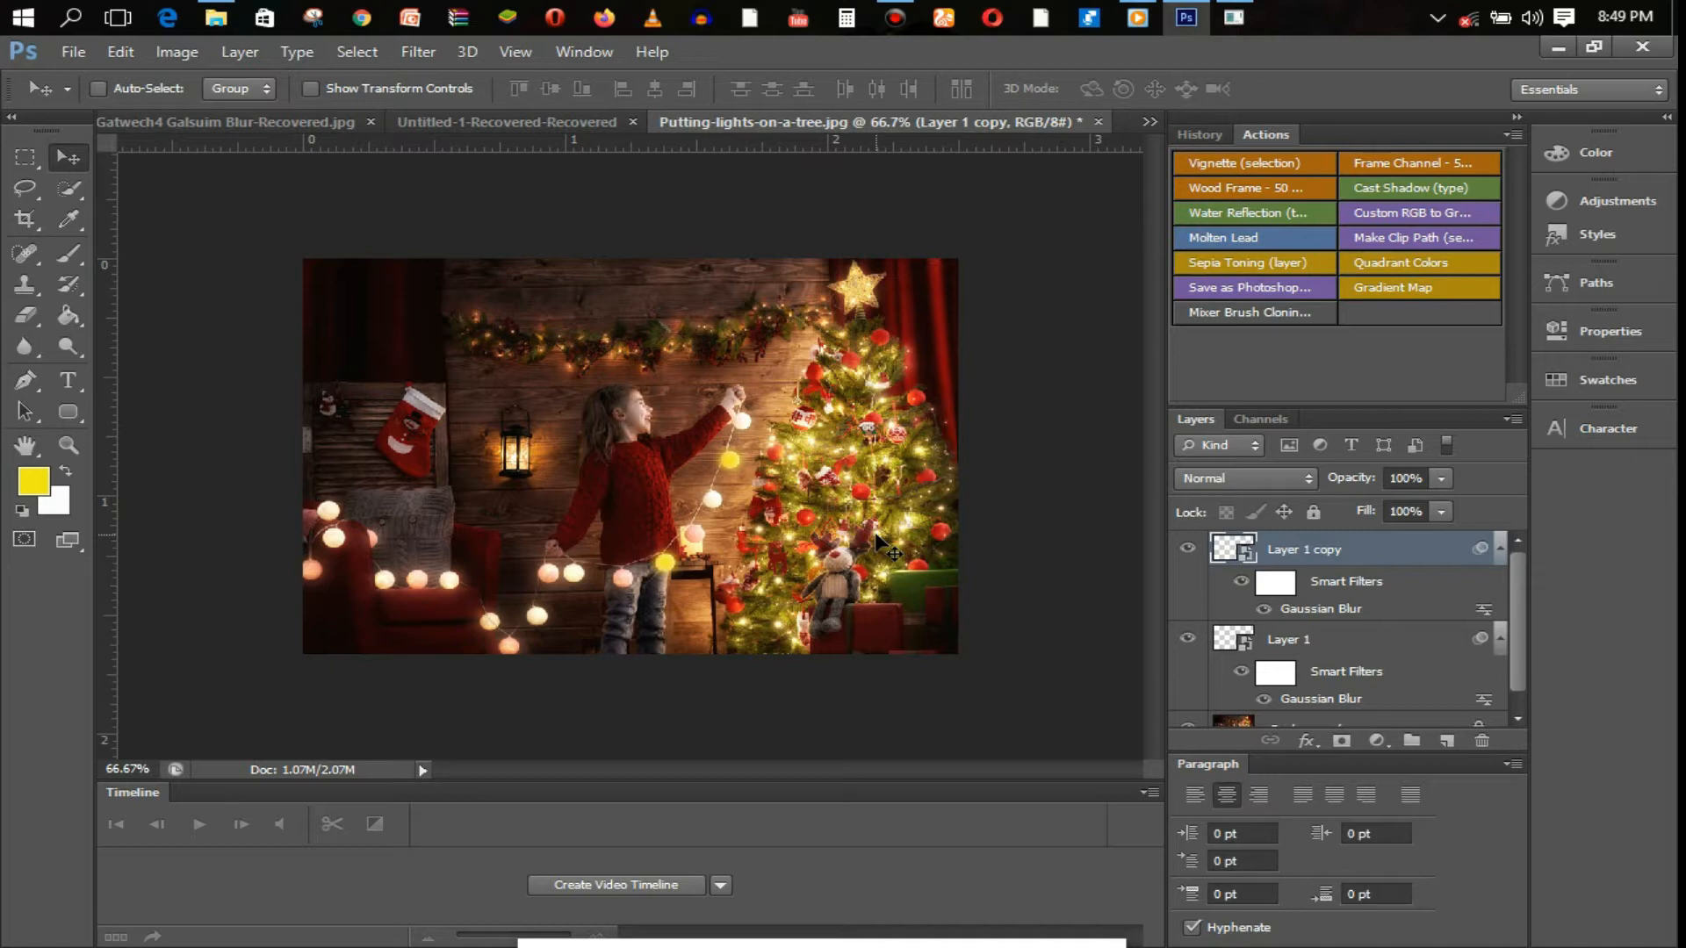
pyautogui.hotkey('ctrl', 'j')
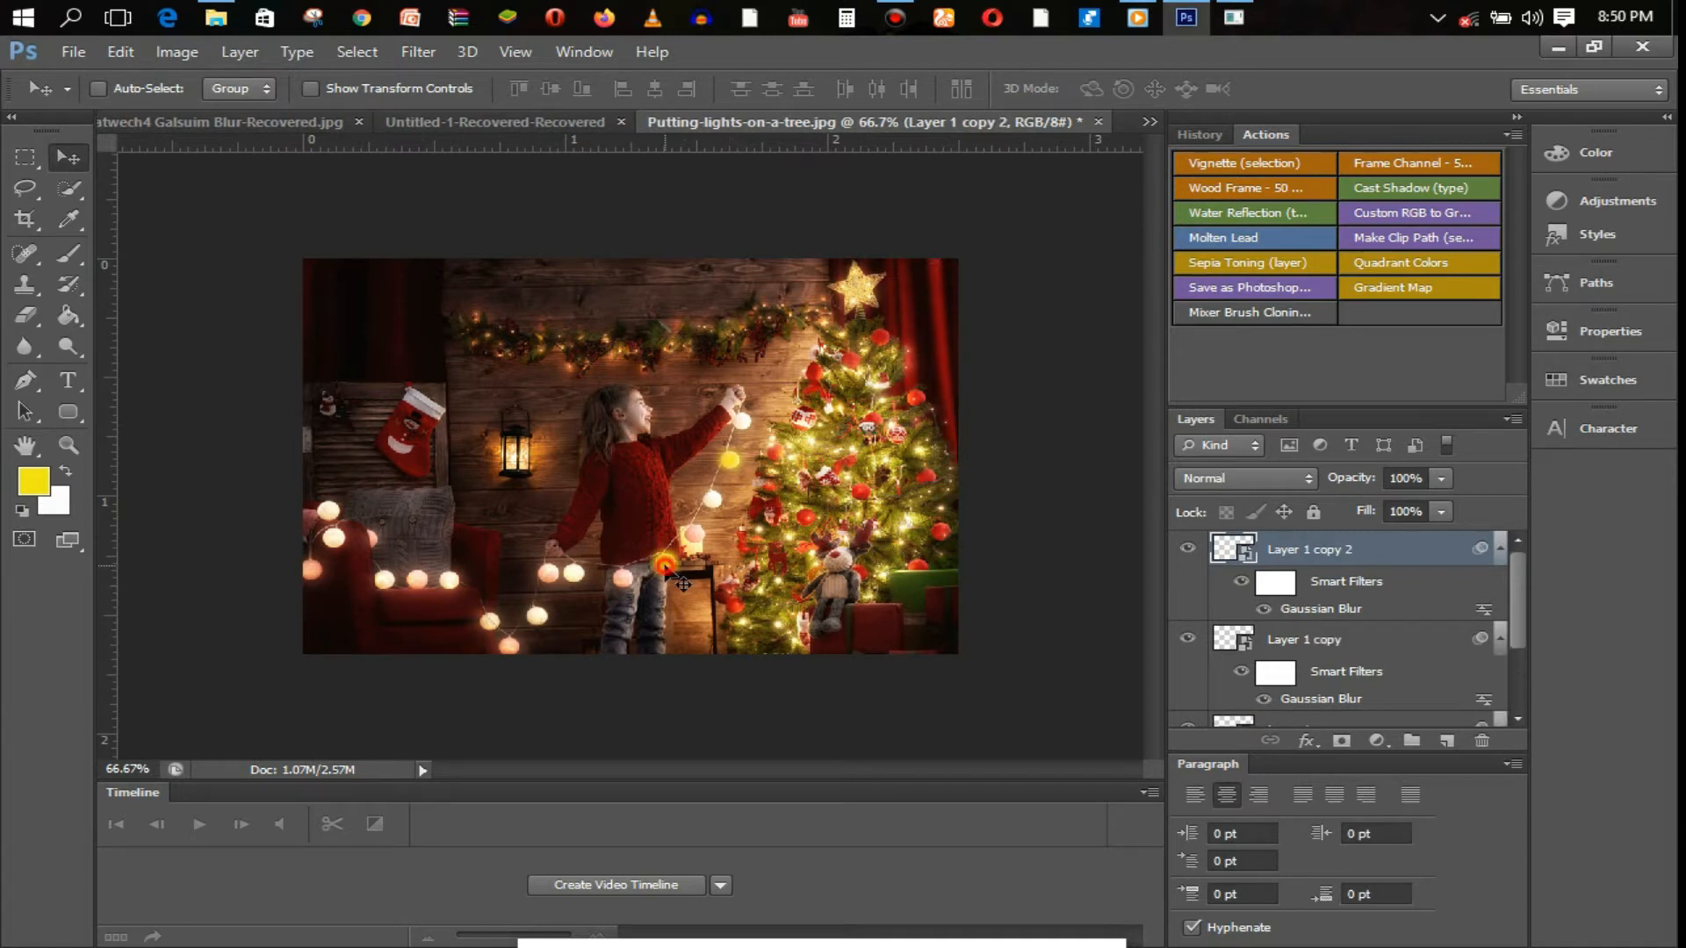
pyautogui.moveTo(665, 565); pyautogui.dragTo(573, 579)
pyautogui.scroll(2, 572, 579)
pyautogui.moveTo(523, 720); pyautogui.dragTo(523, 694)
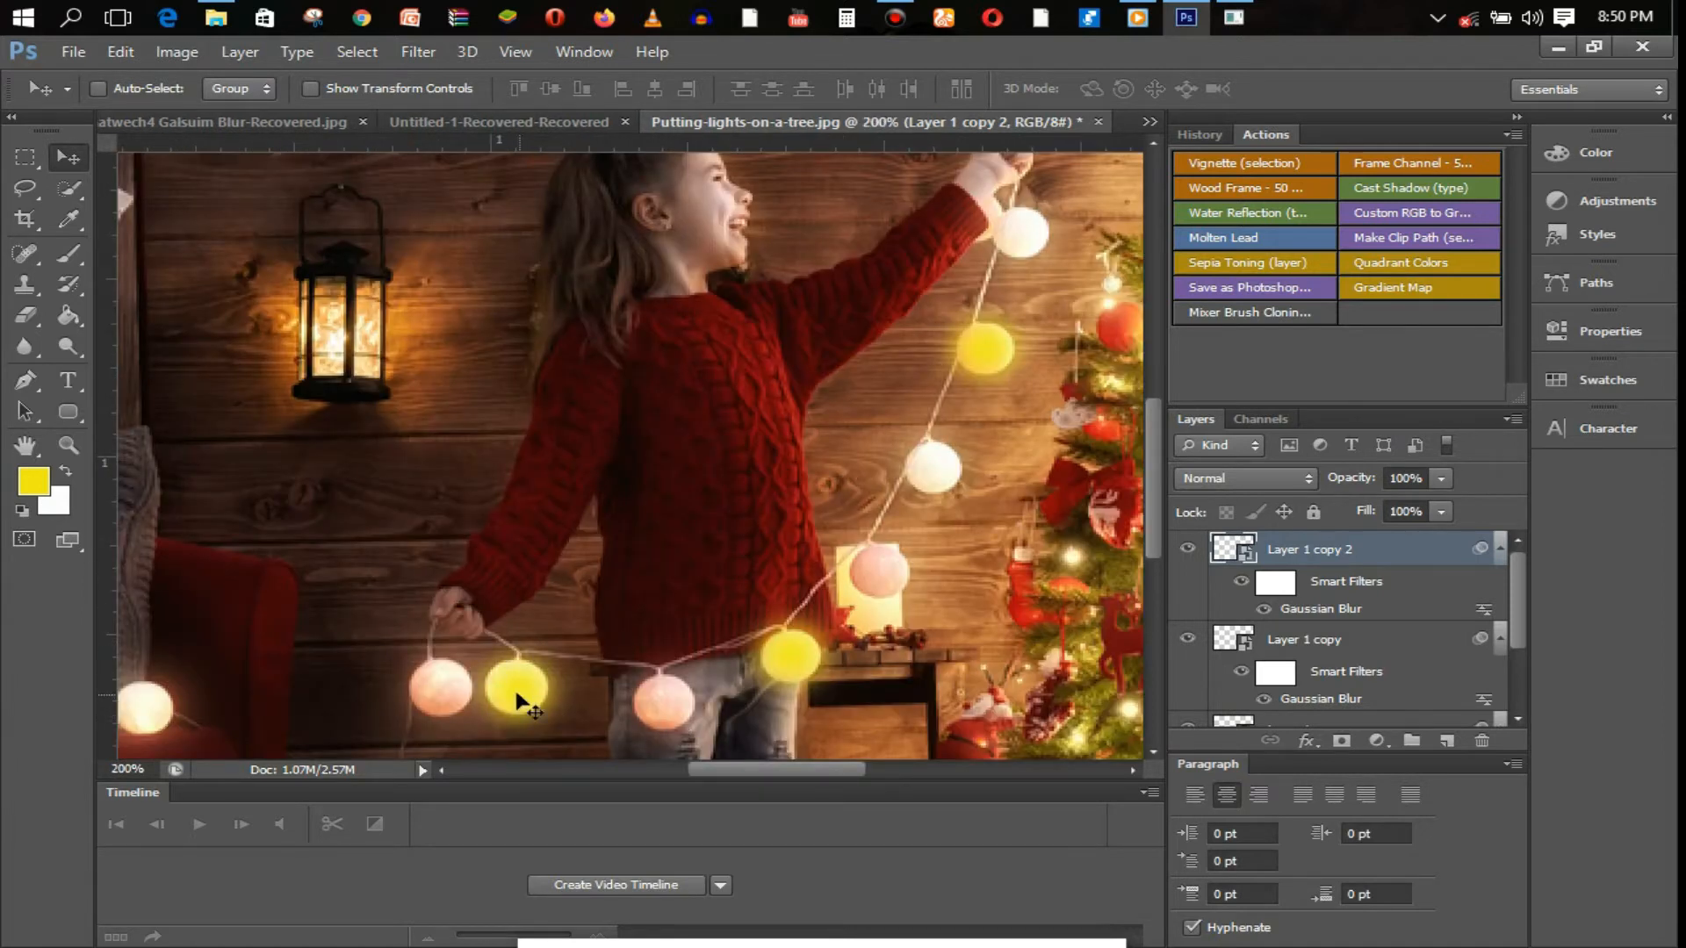
# - Place further glow copies over the low hanging bulb beside the armchair, the first bulb below the cushion, and the lower cream bulb on the armrest
pyautogui.scroll(-2, 522, 694)
pyautogui.moveTo(575, 579); pyautogui.dragTo(488, 632)
pyautogui.scroll(1, 490, 636)
pyautogui.moveTo(419, 703); pyautogui.dragTo(185, 585)
pyautogui.scroll(1, 186, 586)
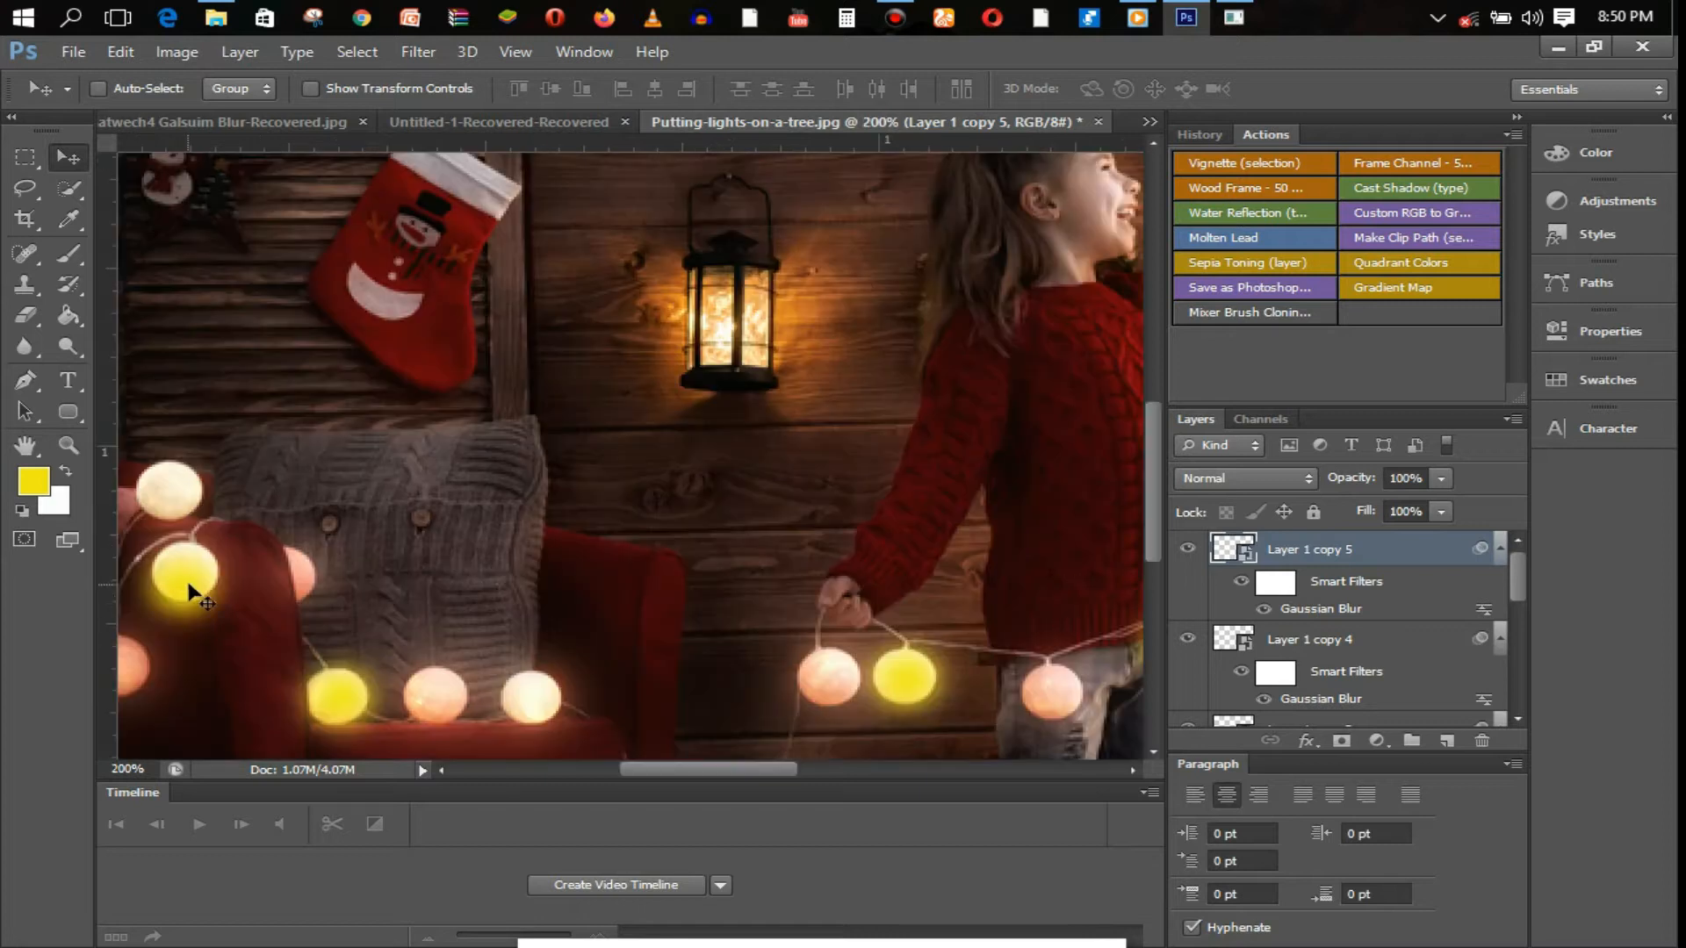
# - Add a Hue/Saturation adjustment clipped to Layer 1 and set its hue to -107, turning the bulb below the girl's raised hand magenta
pyautogui.hotkey('alt', 'space')
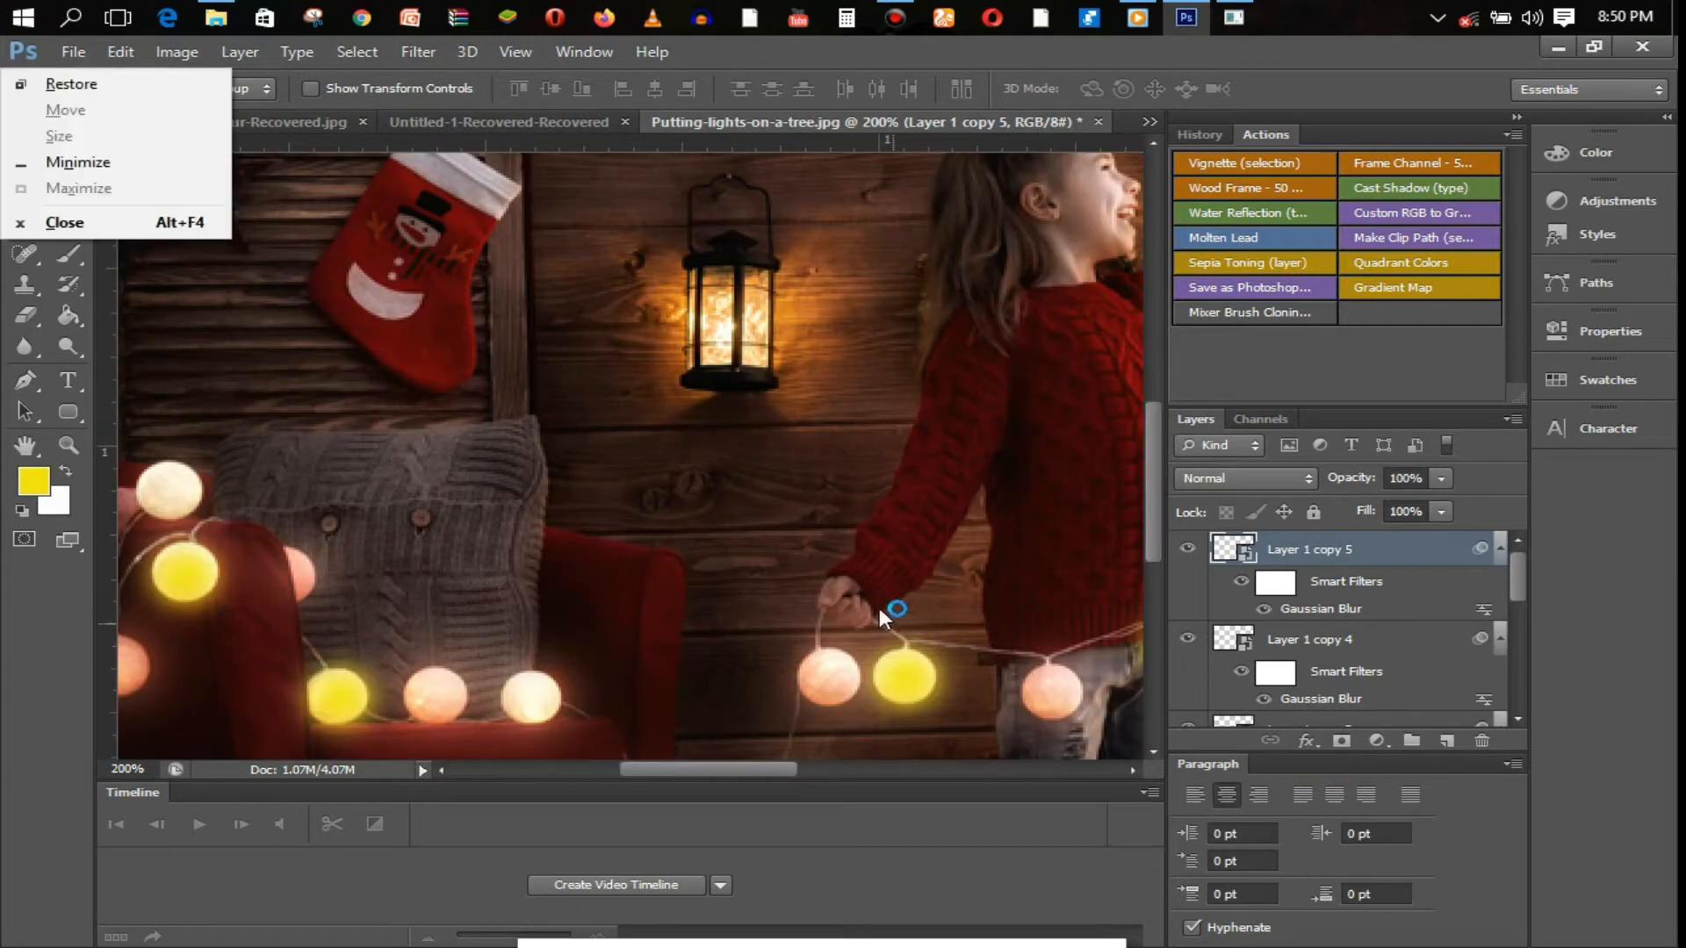
pyautogui.scroll(-2, 878, 607)
pyautogui.moveTo(1519, 581); pyautogui.dragTo(1520, 688)
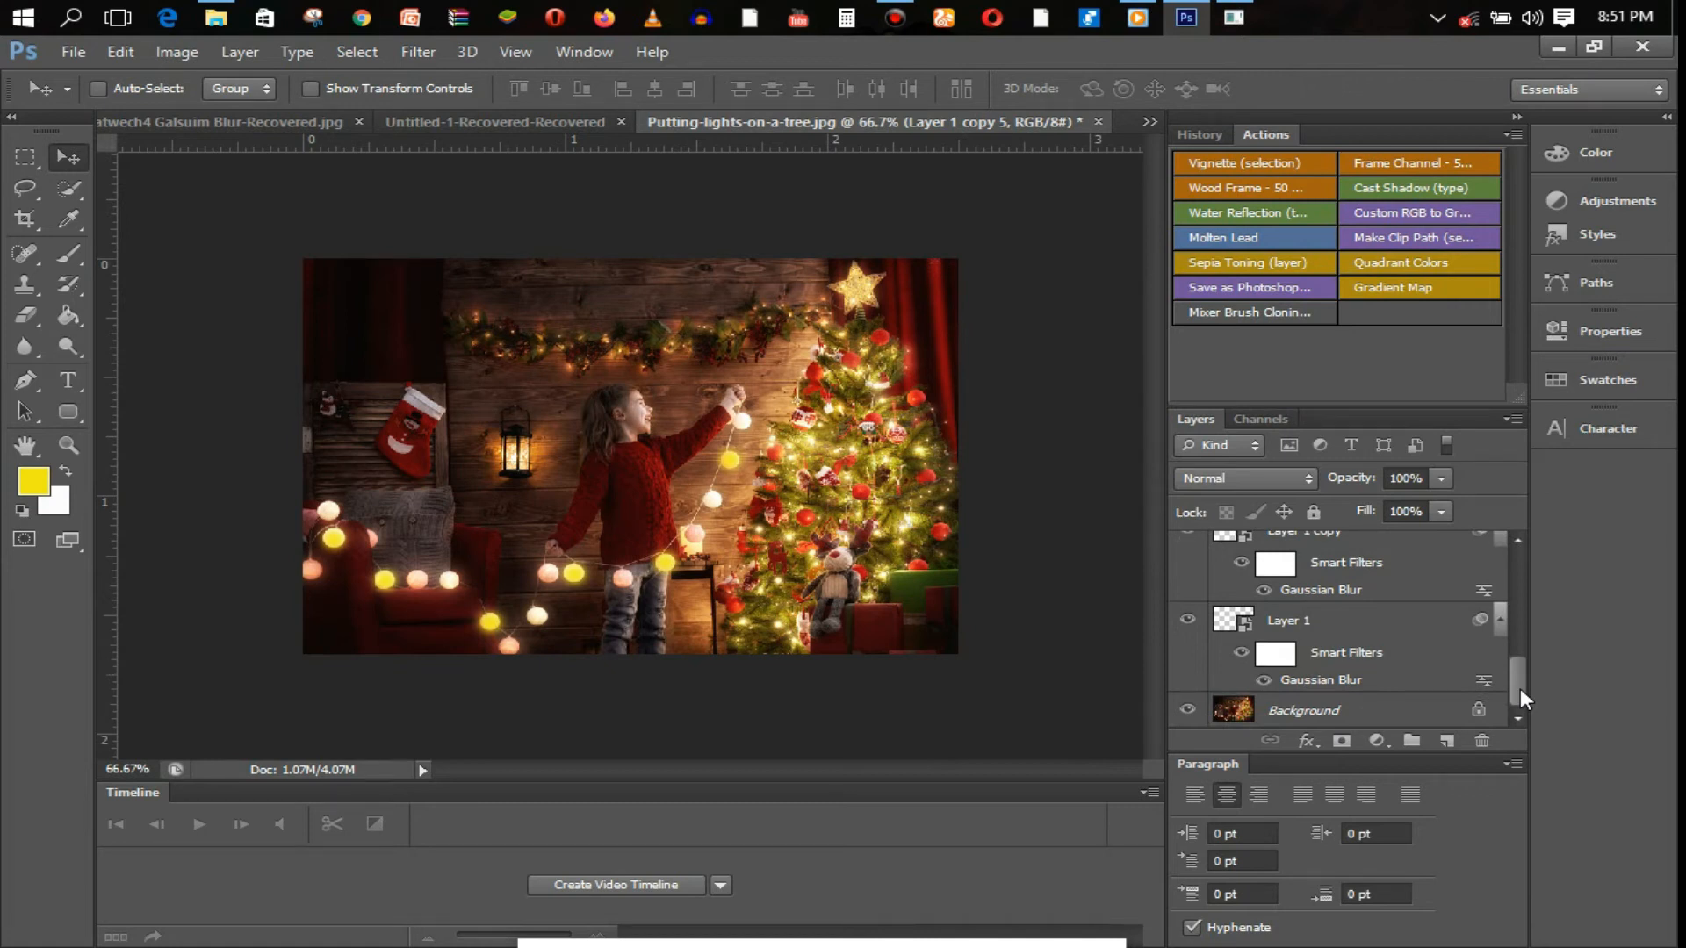
pyautogui.click(1356, 629)
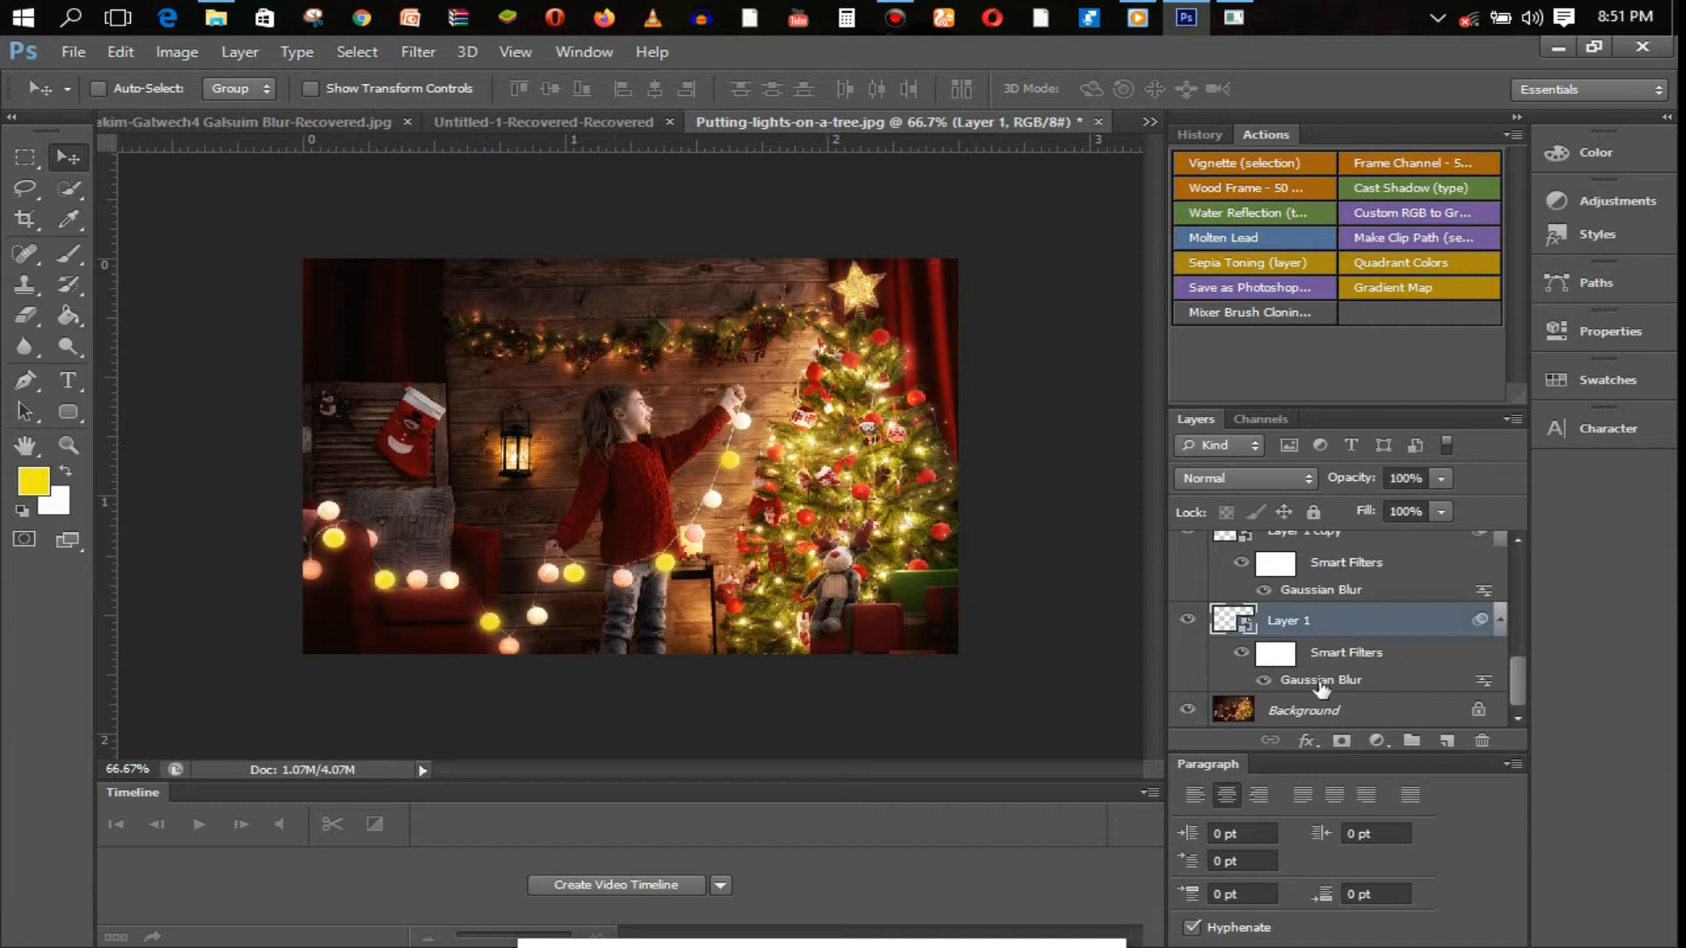
pyautogui.click(1377, 740)
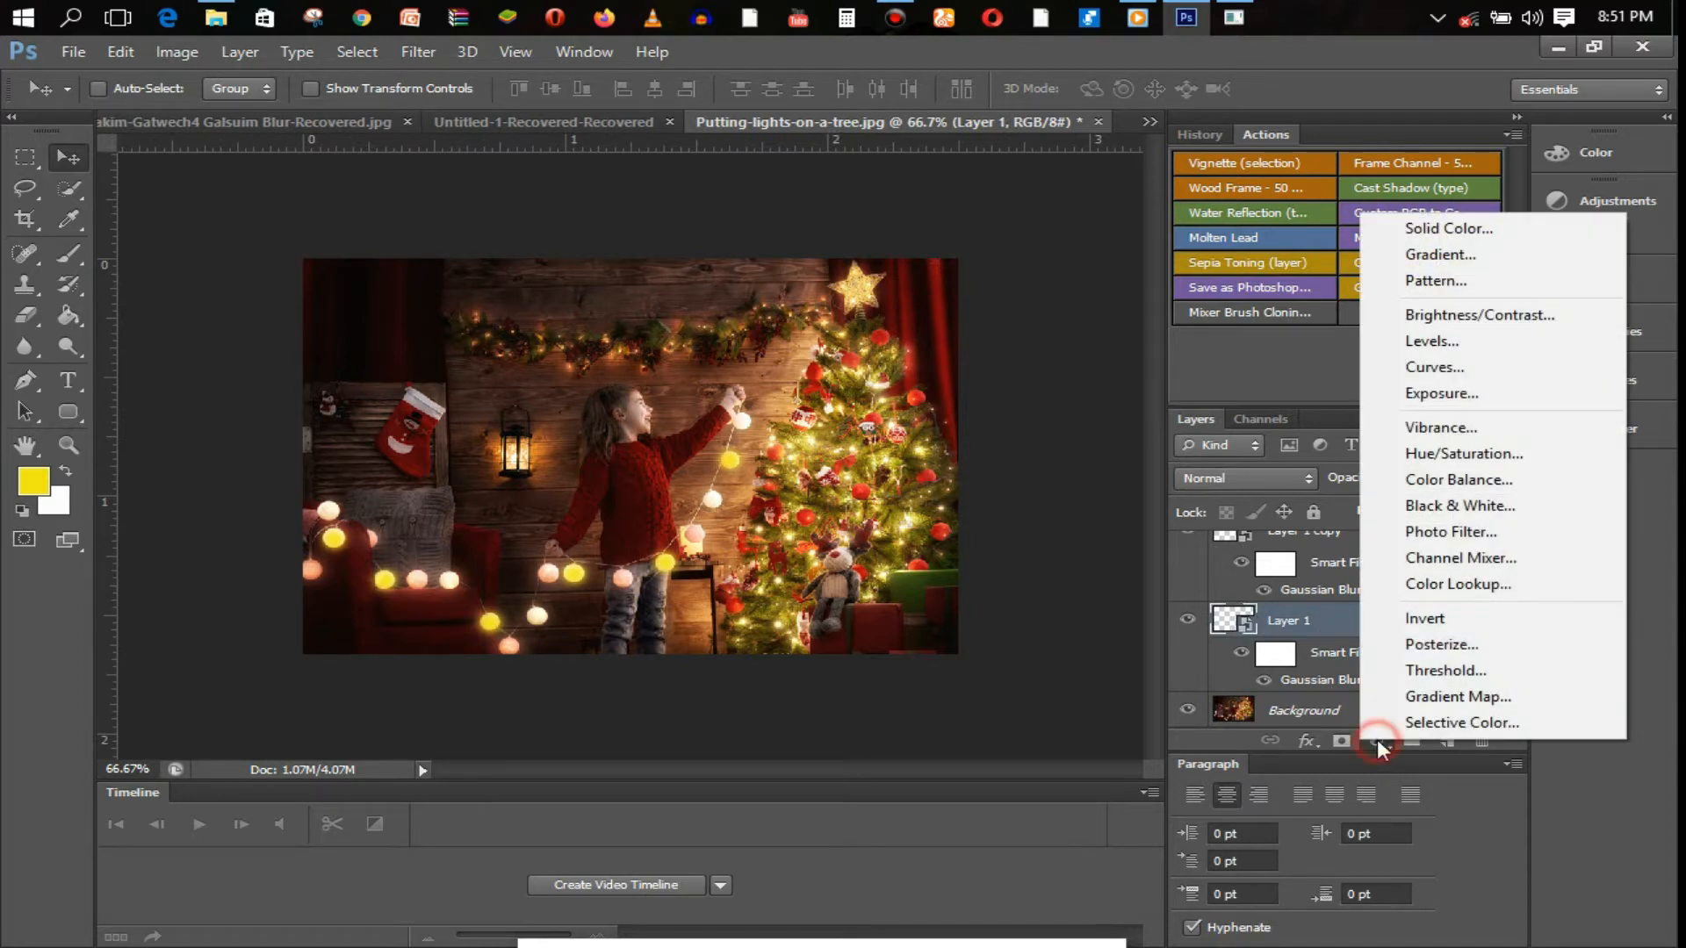
pyautogui.click(1459, 453)
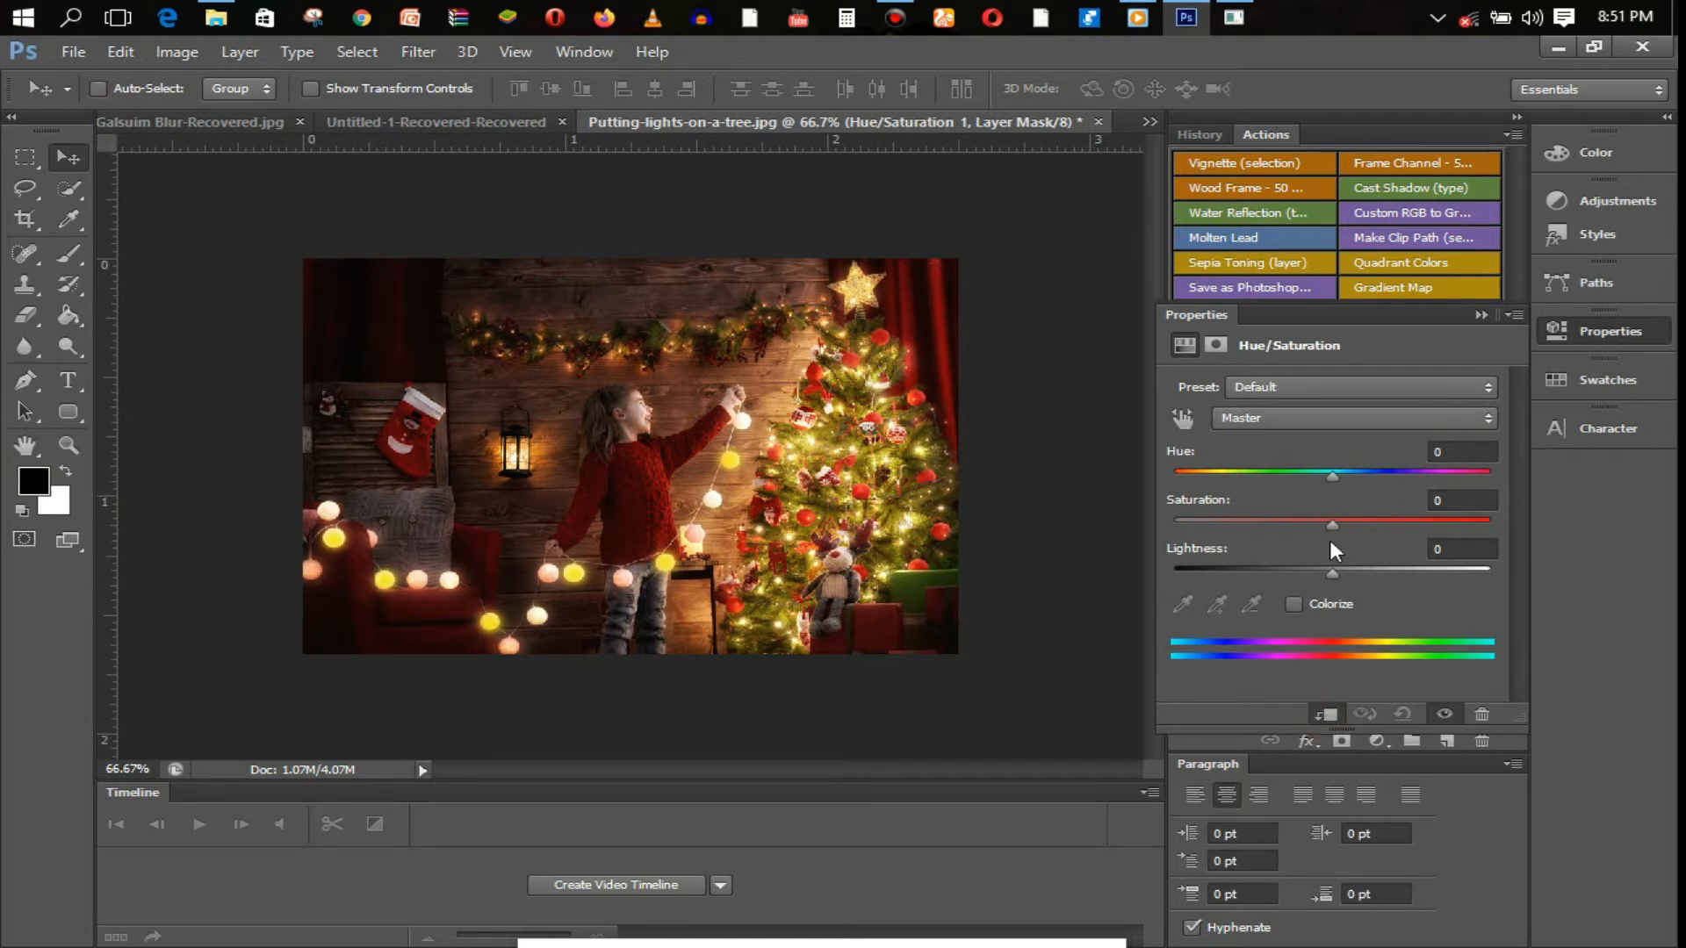
pyautogui.moveTo(1335, 476); pyautogui.dragTo(1220, 476)
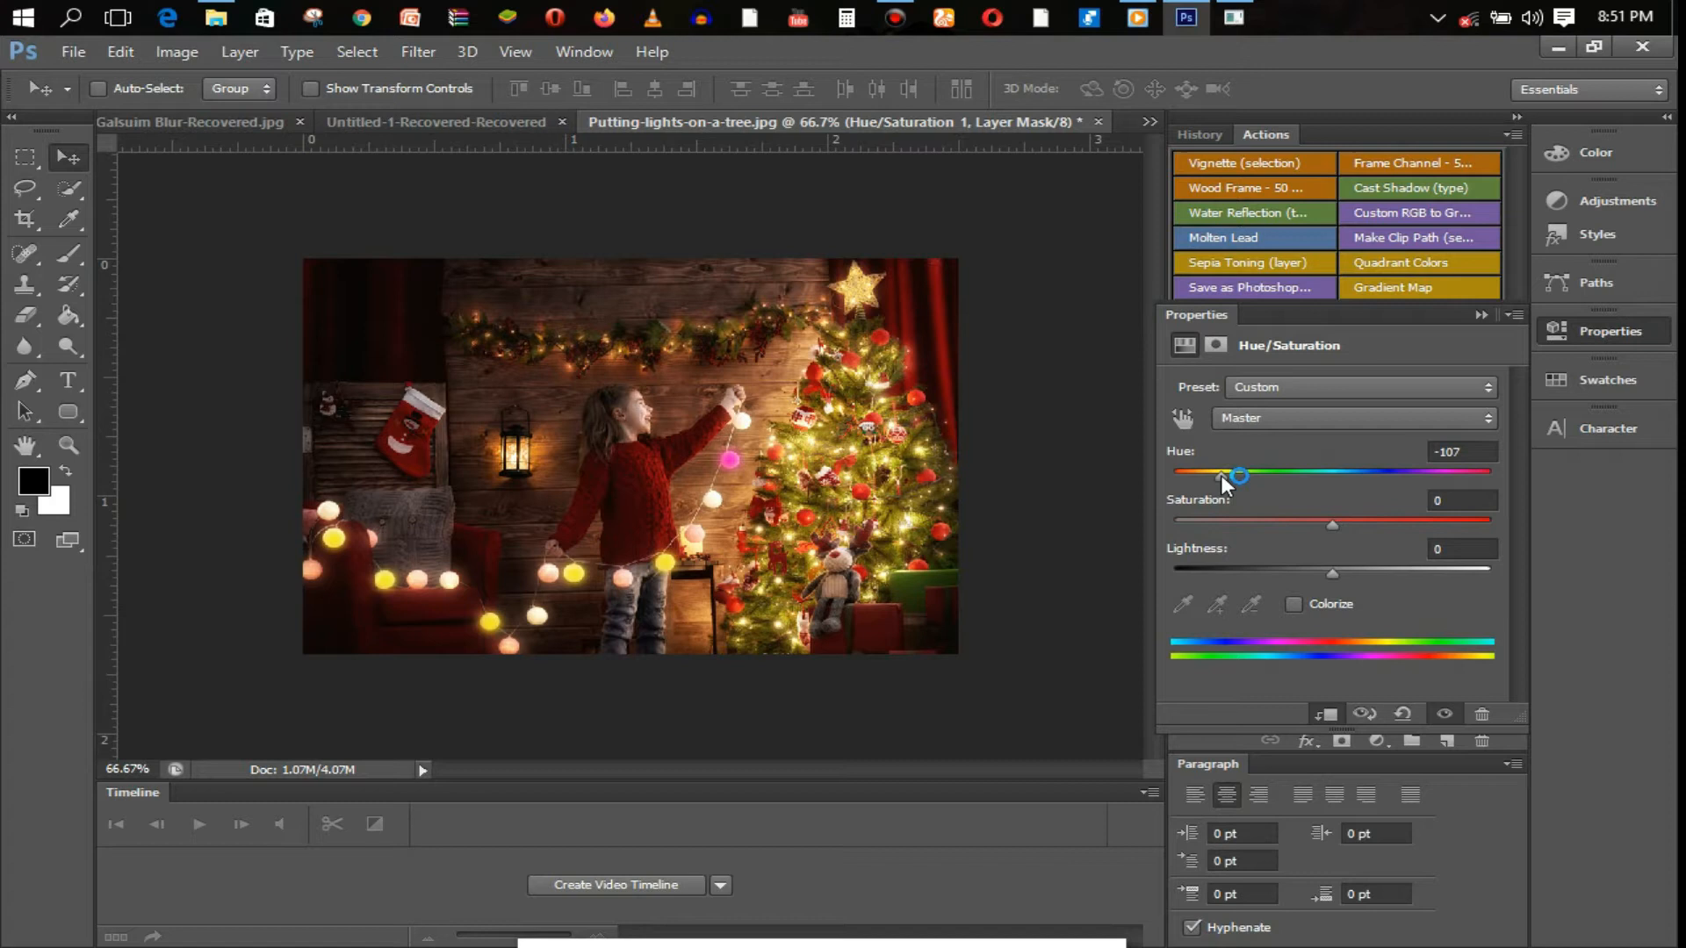
pyautogui.click(1519, 117)
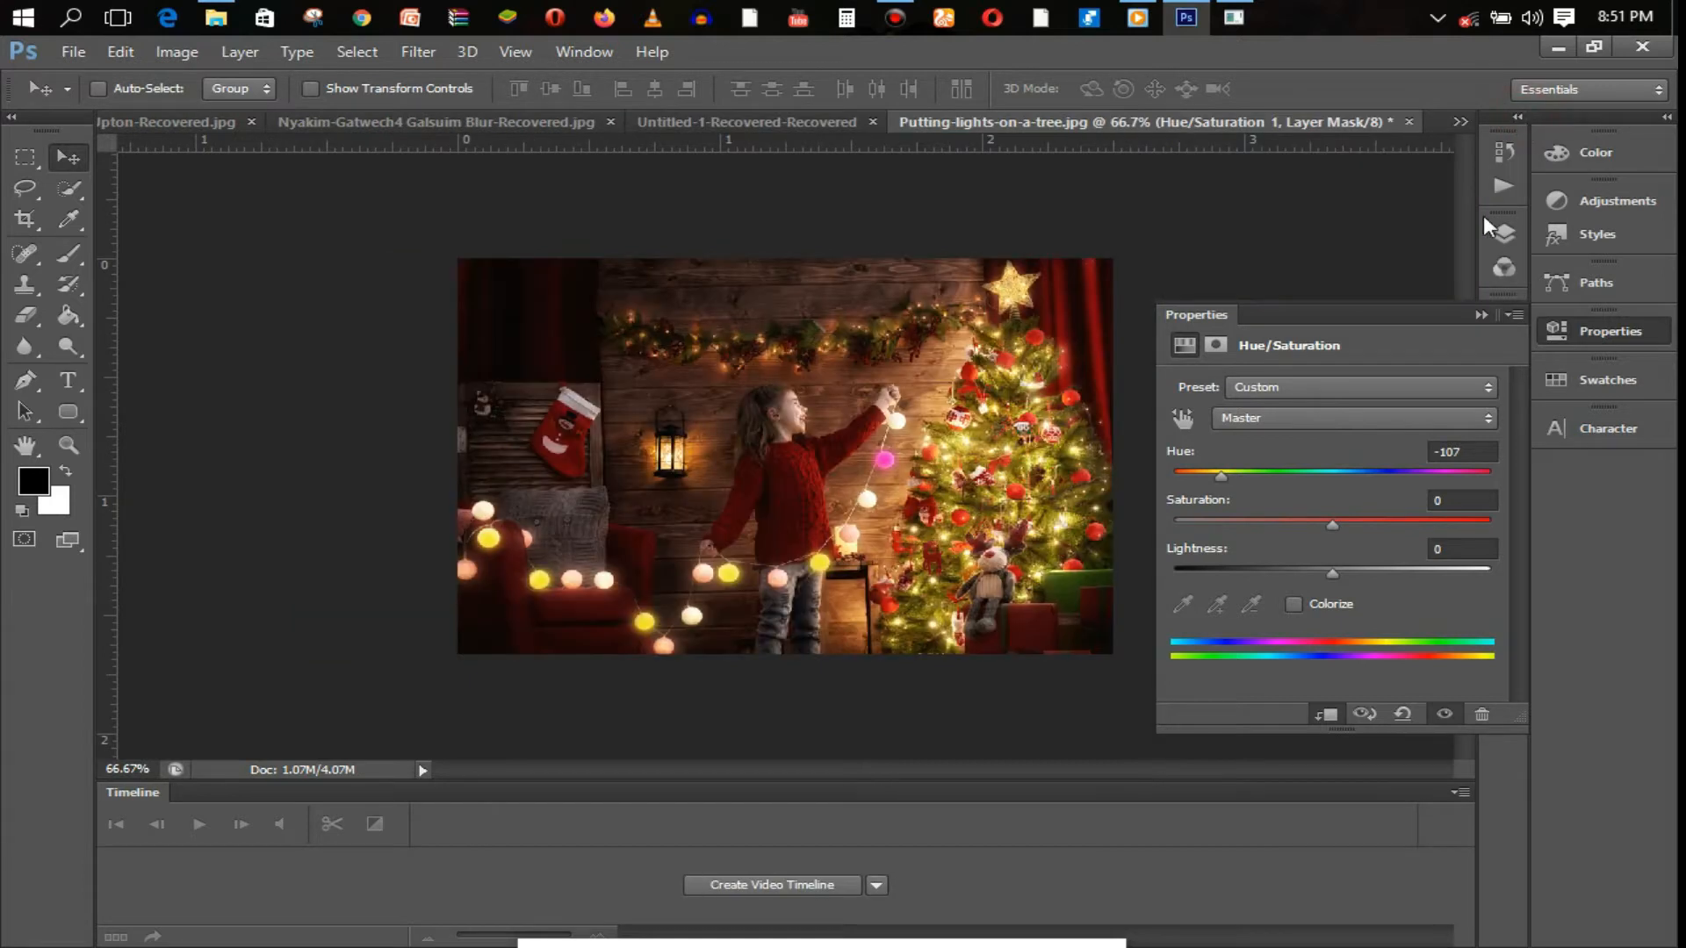
pyautogui.click(1477, 316)
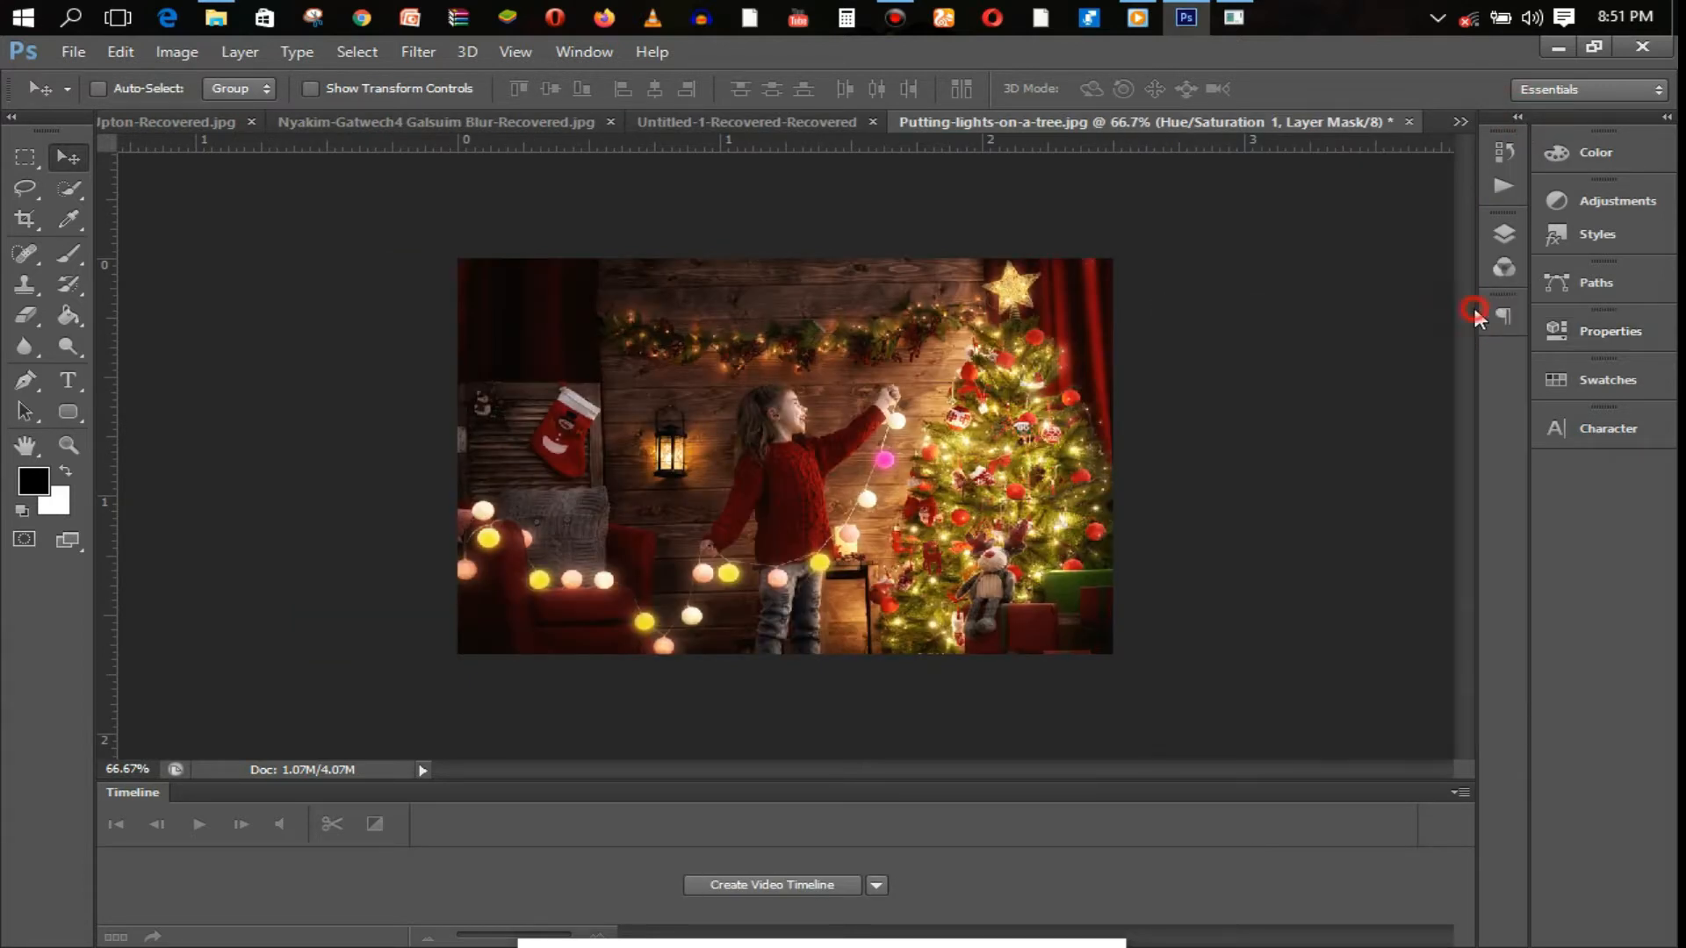
pyautogui.click(1519, 120)
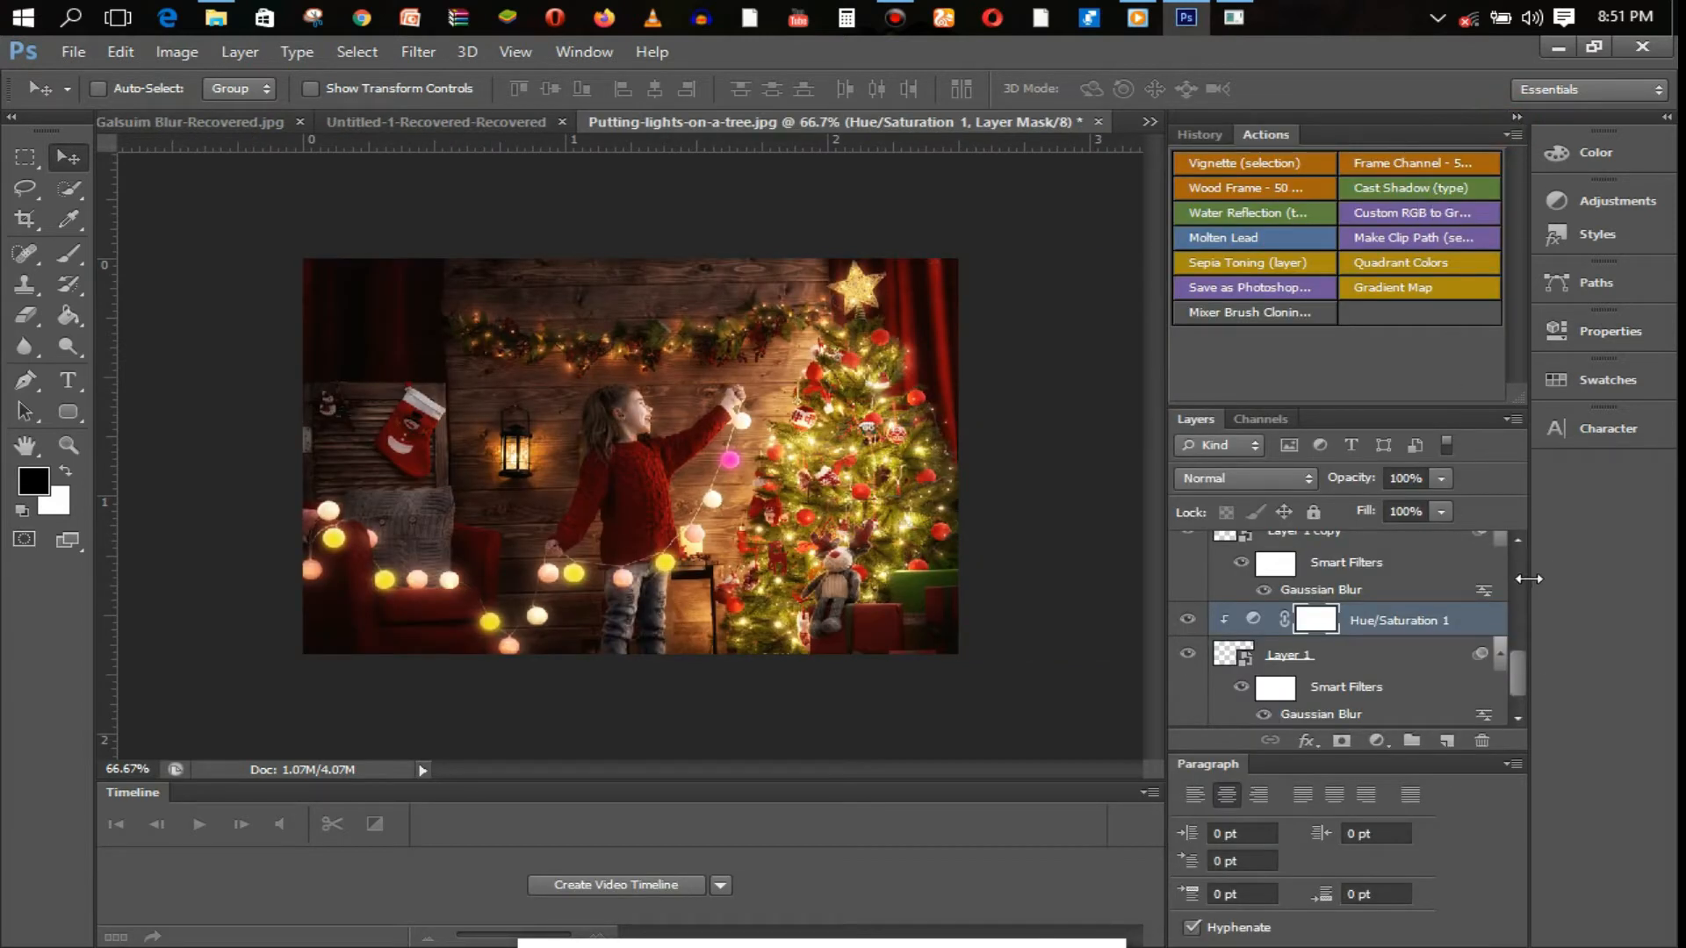
# - Add a Hue/Saturation adjustment clipped to Layer 1 copy and set its hue to +45, turning the hip bulb green
pyautogui.moveTo(1521, 689); pyautogui.dragTo(1525, 670)
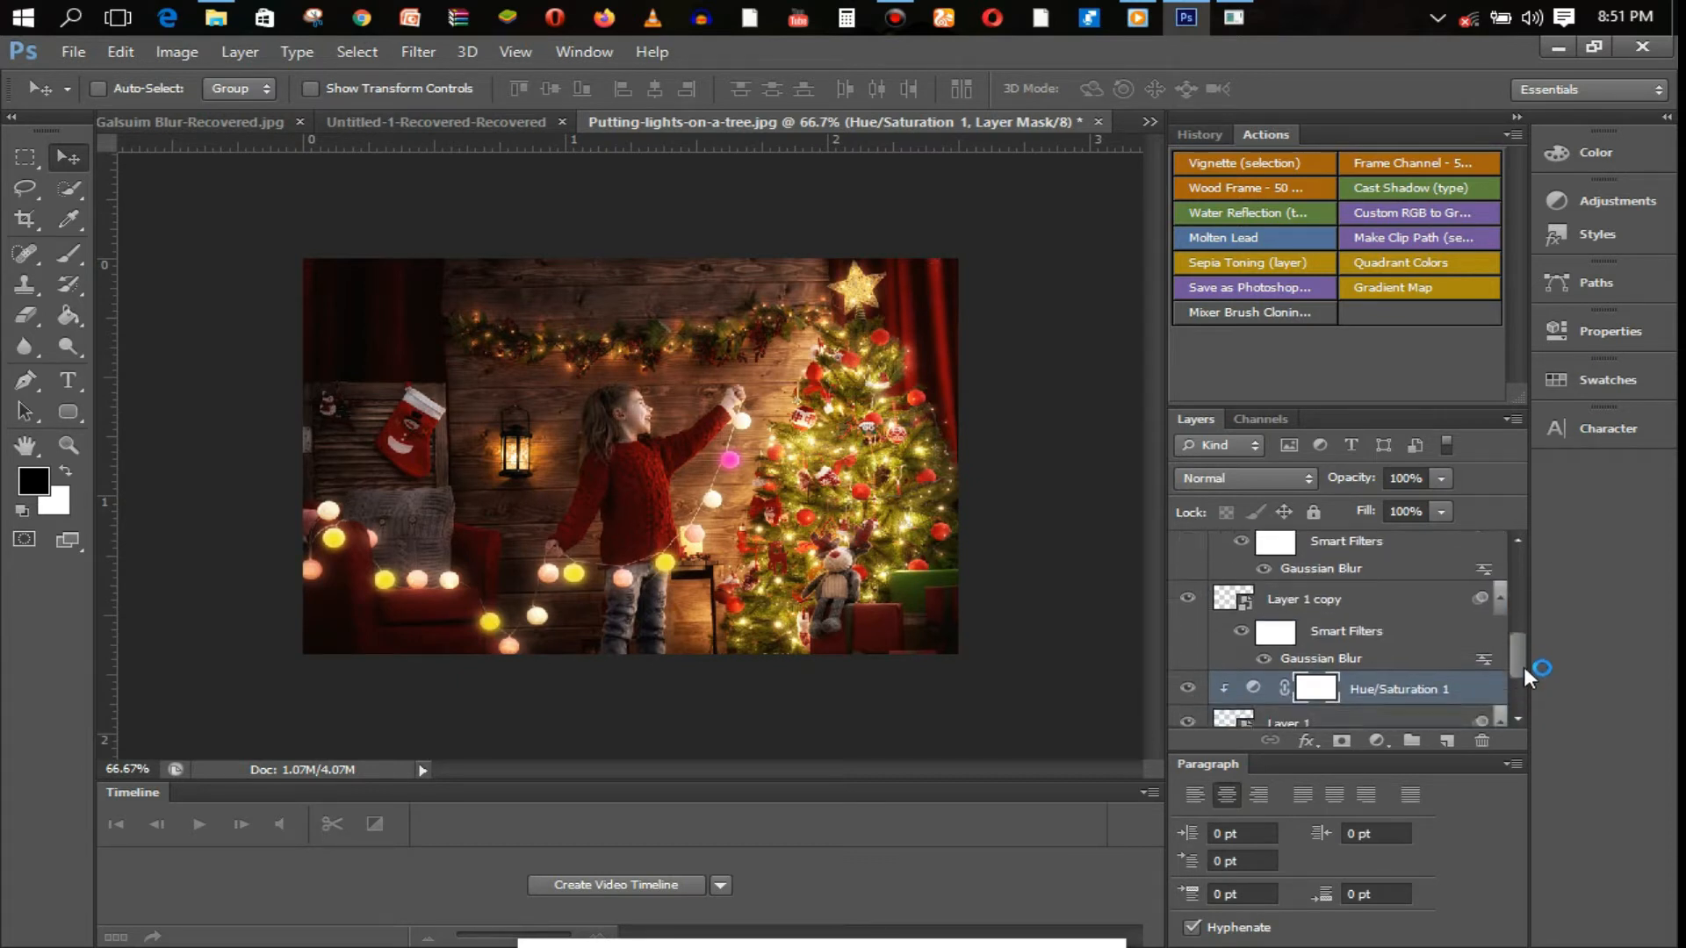
pyautogui.click(1362, 606)
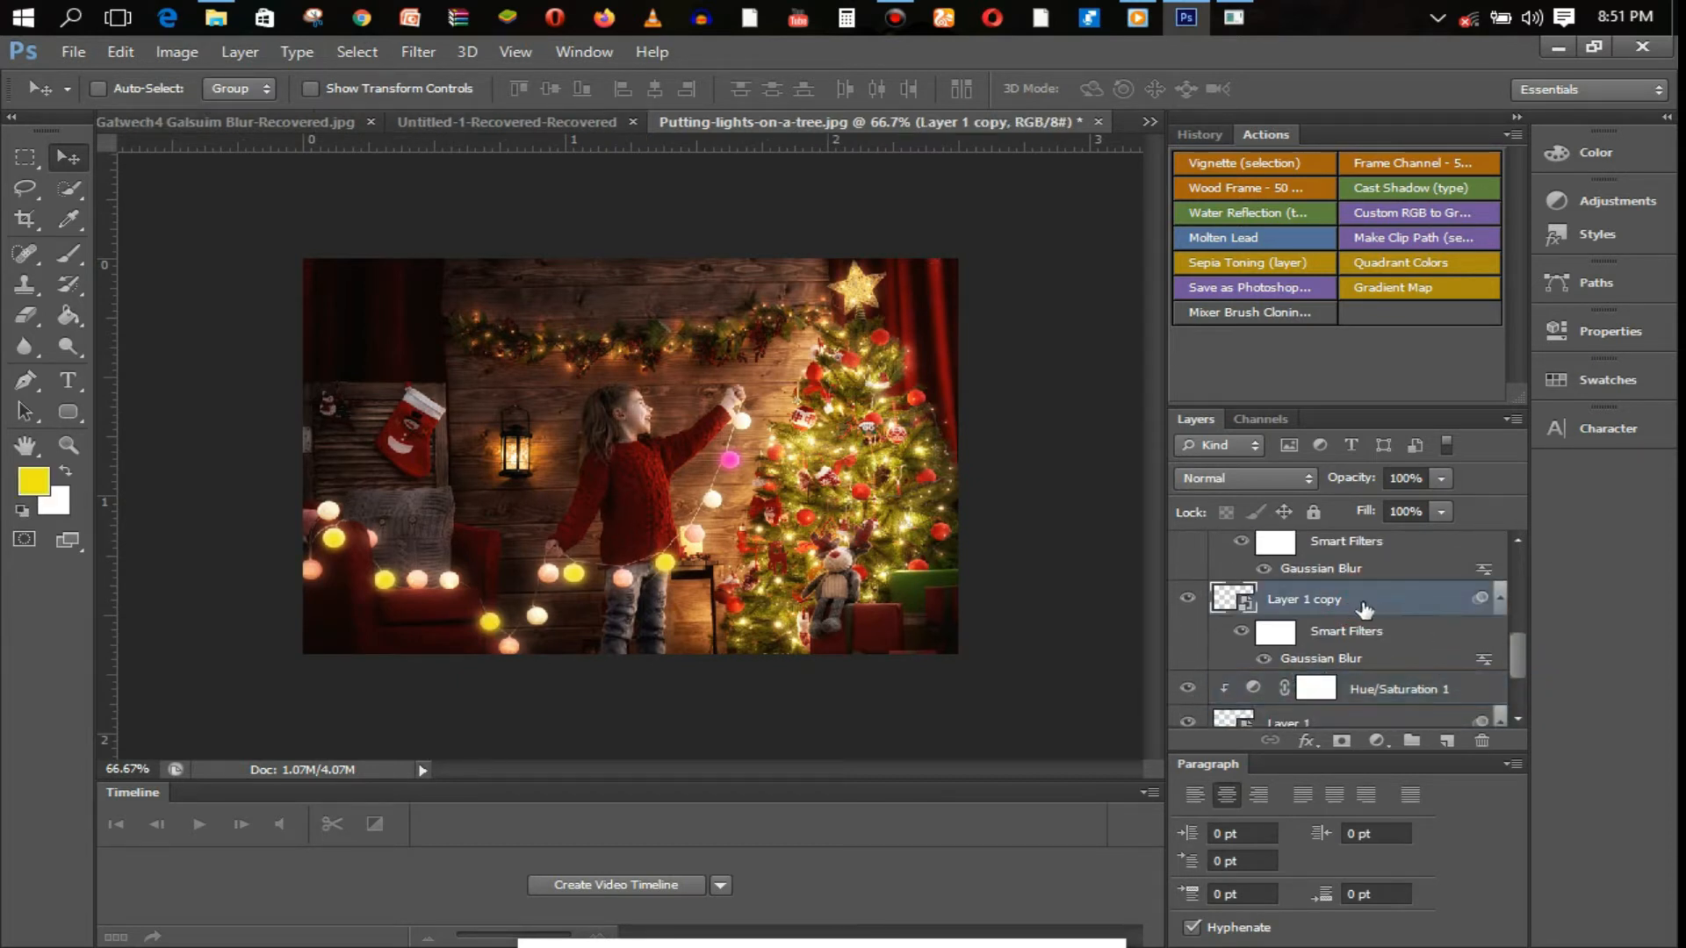
pyautogui.click(1376, 740)
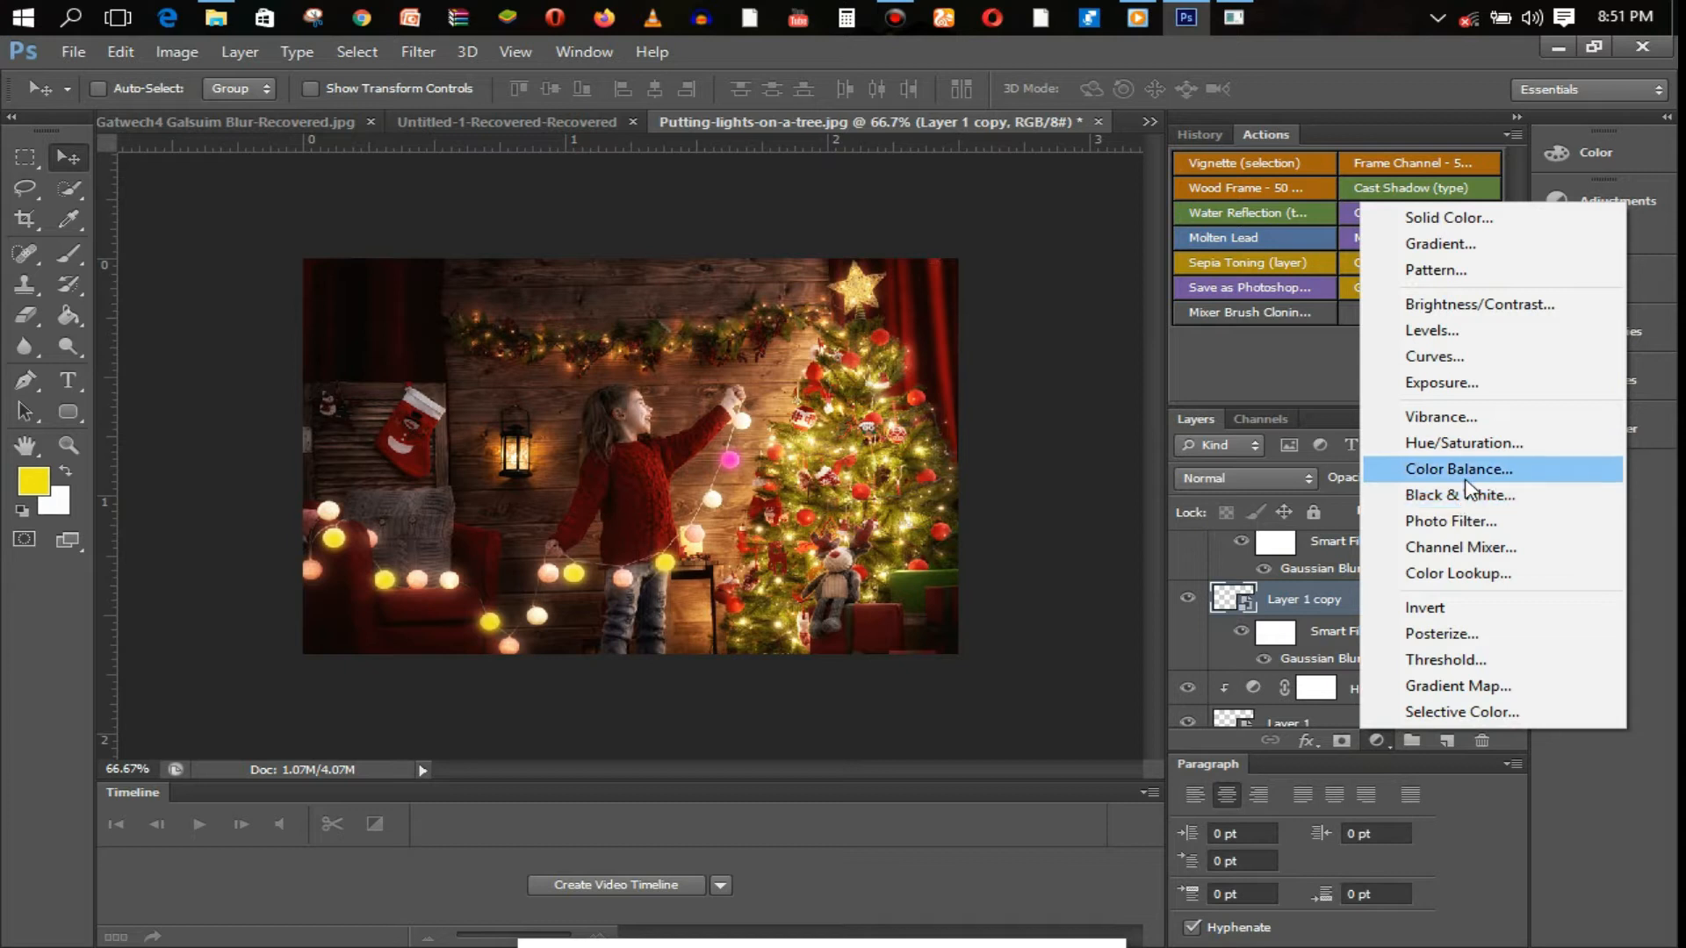
pyautogui.click(1456, 444)
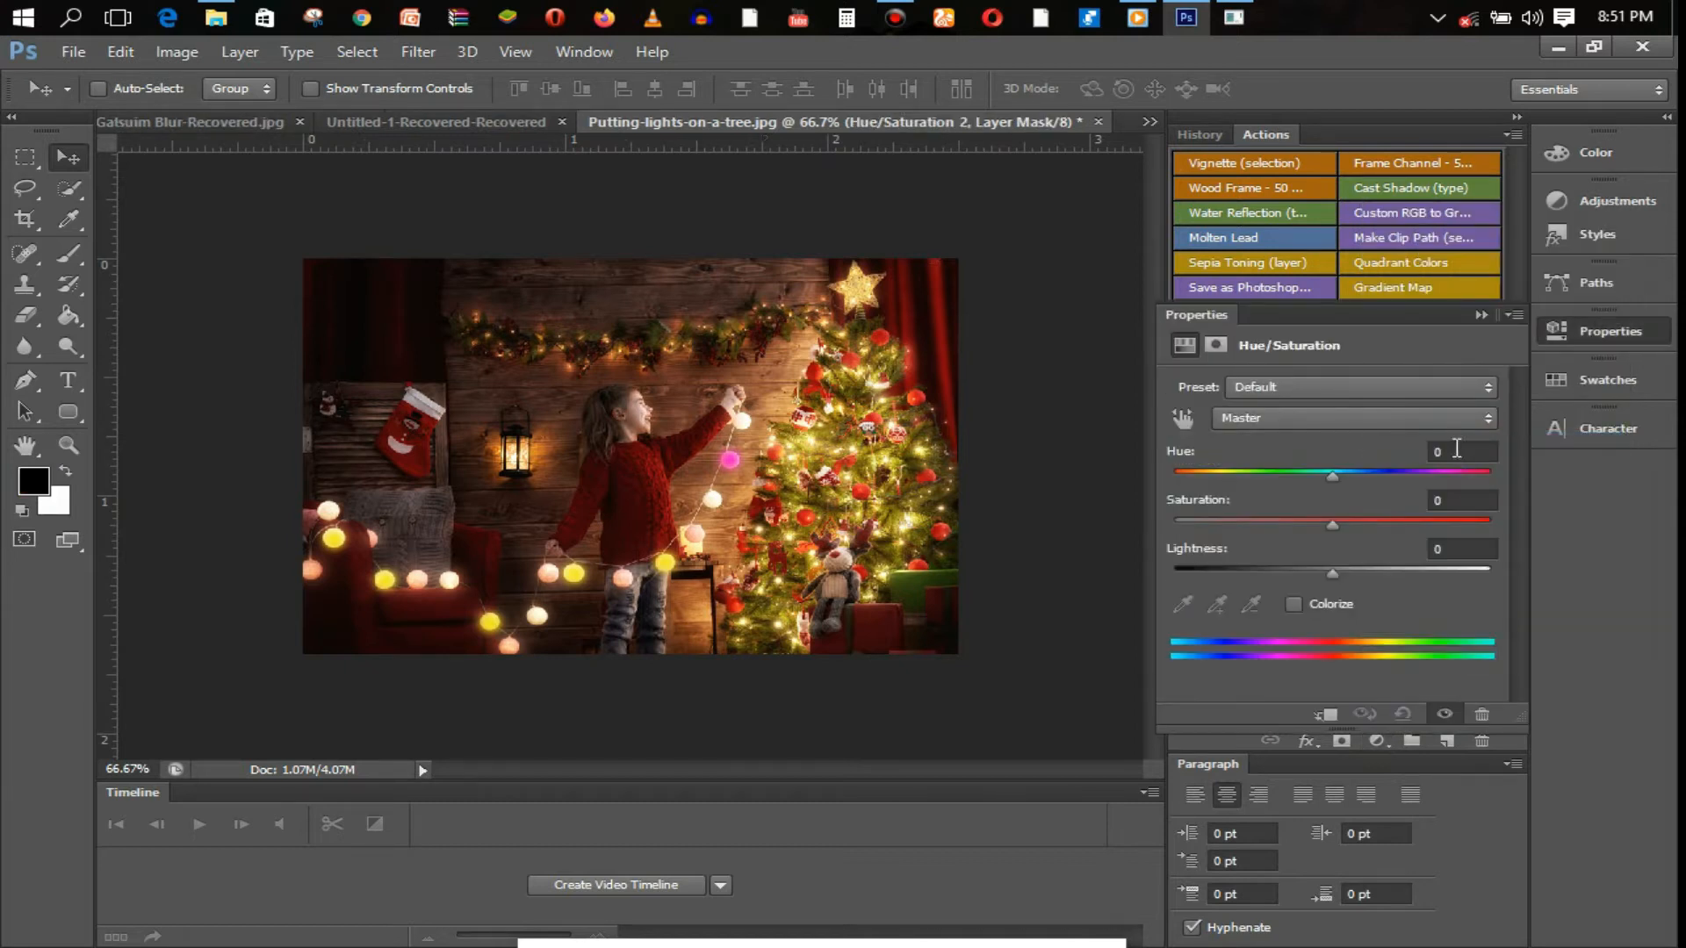
pyautogui.click(1326, 713)
pyautogui.moveTo(1332, 474); pyautogui.dragTo(1401, 476)
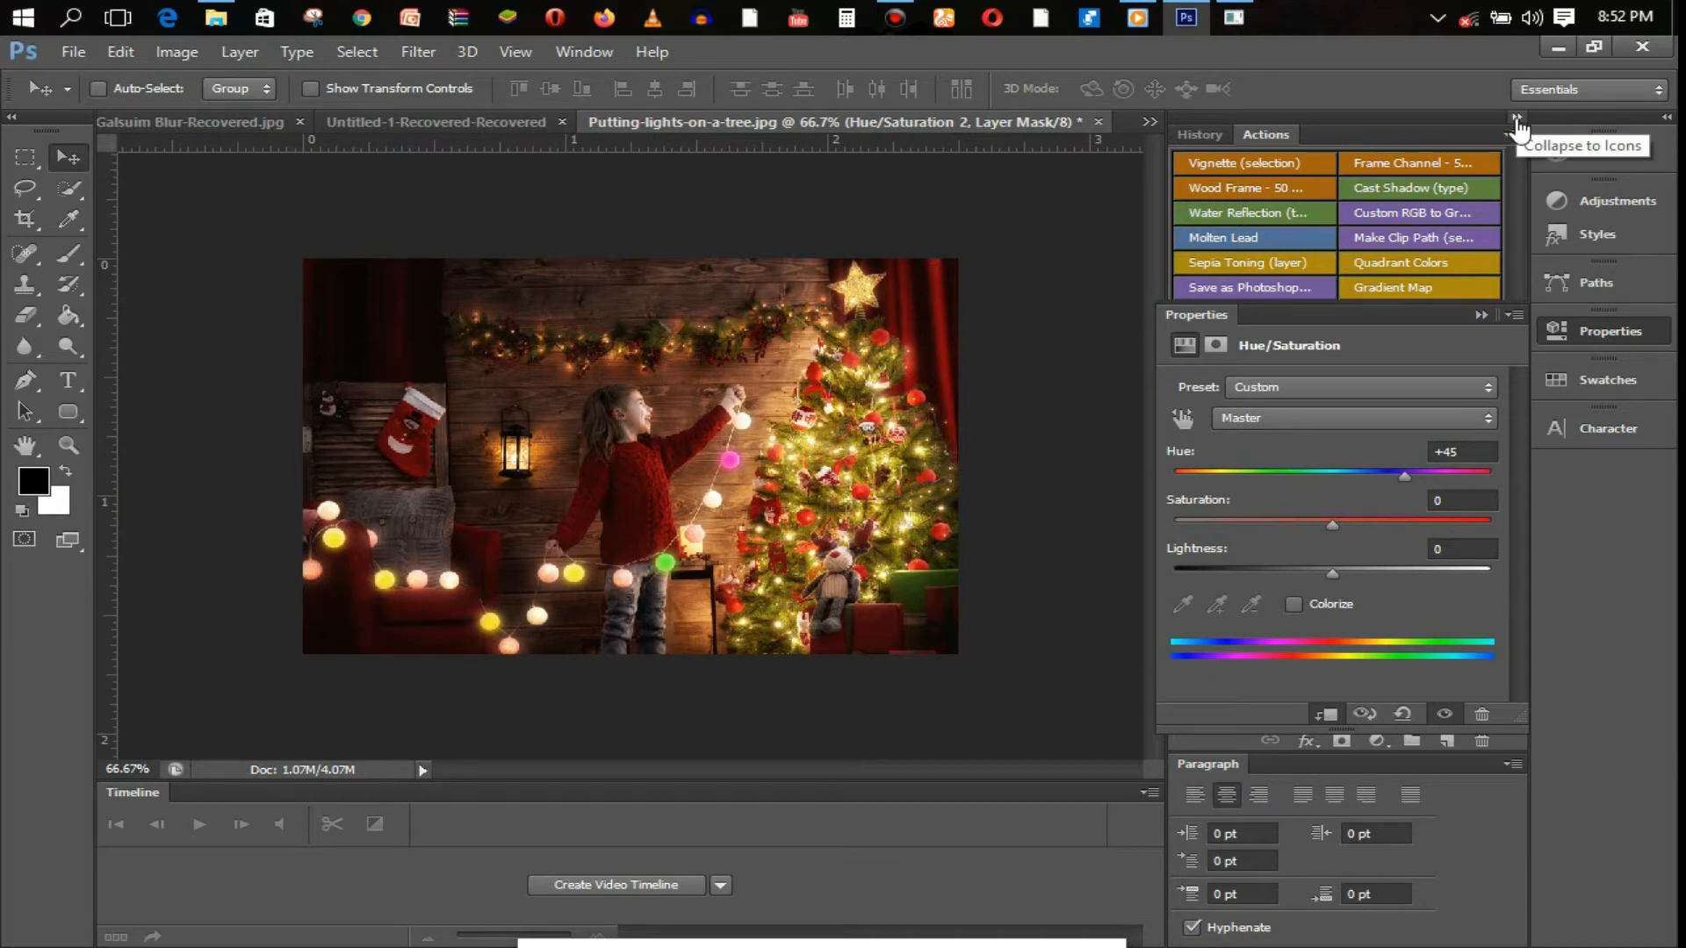
pyautogui.click(1482, 315)
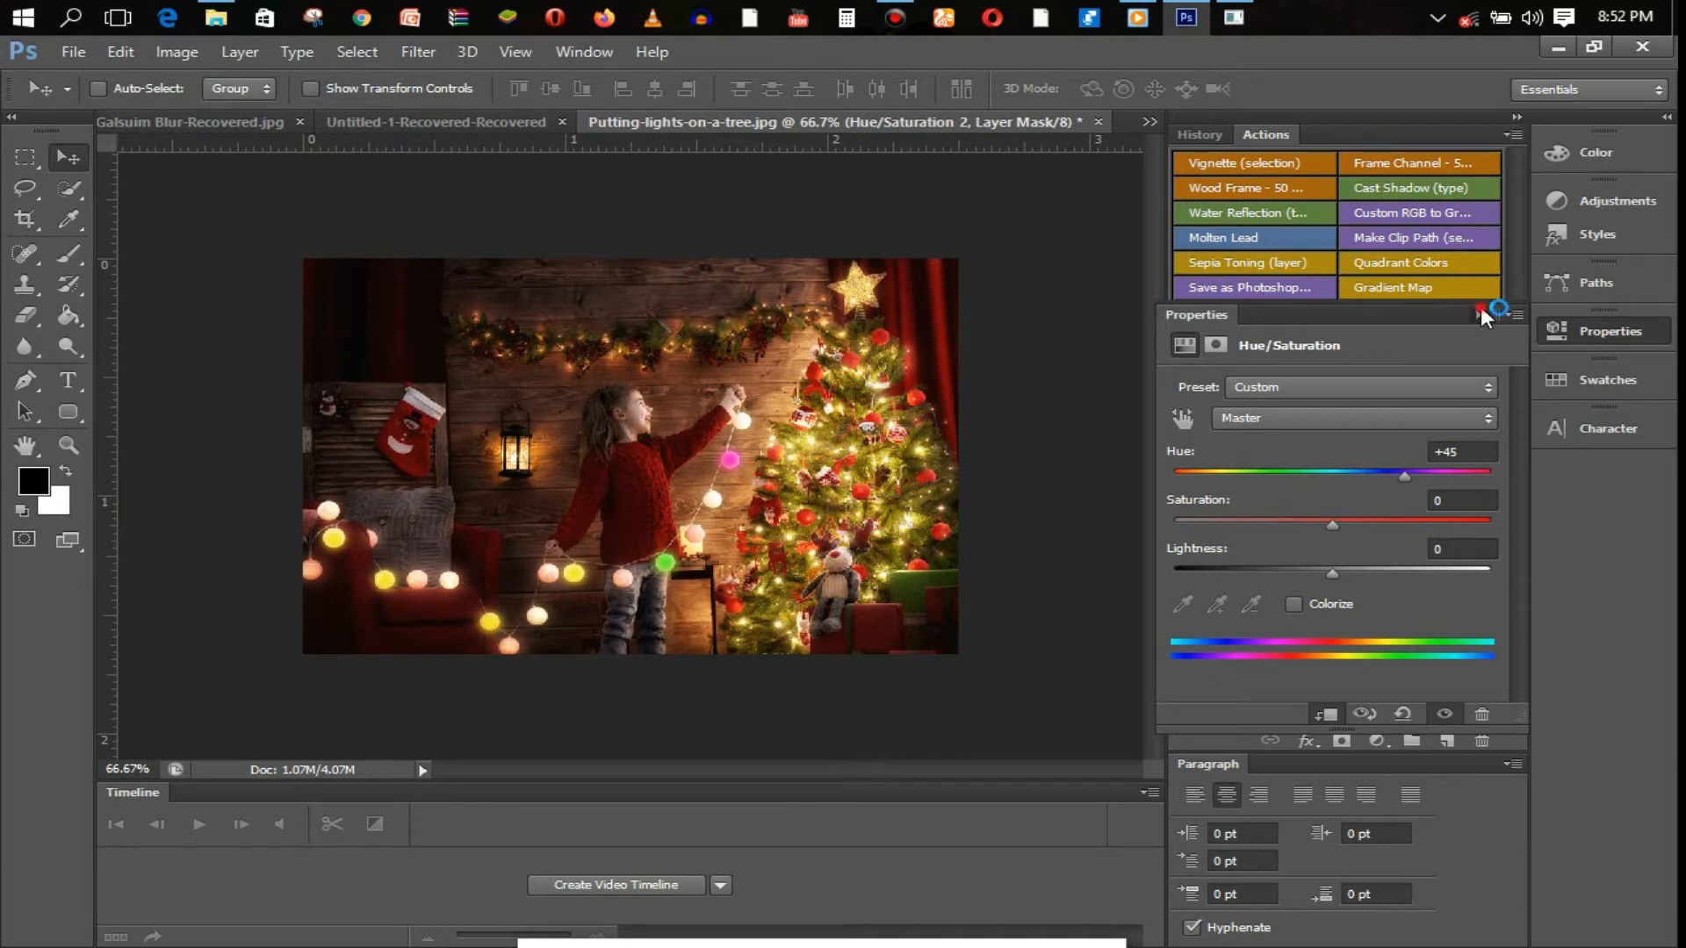
# - Add a clipped Hue/Saturation adjustment to Layer 1 copy 2 with hue -180, turning the bulb beside the lowered hand blue
pyautogui.scroll(1, 1378, 588)
pyautogui.click(1377, 588)
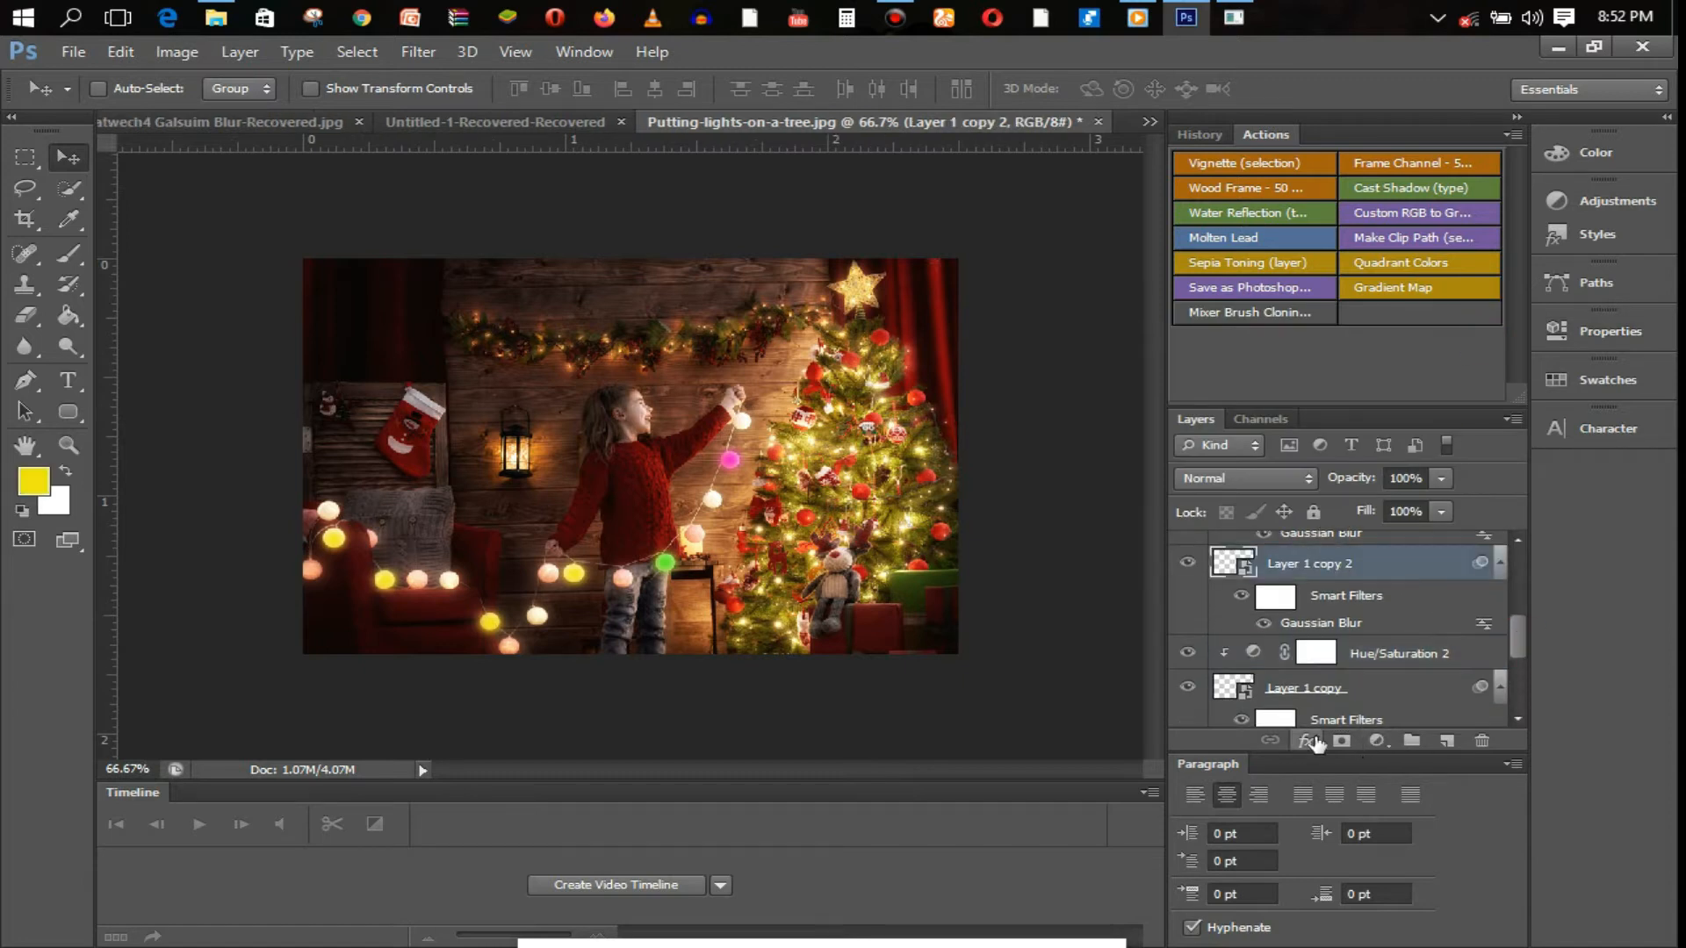
pyautogui.click(1376, 741)
pyautogui.click(1423, 463)
pyautogui.moveTo(1331, 476); pyautogui.dragTo(1152, 473)
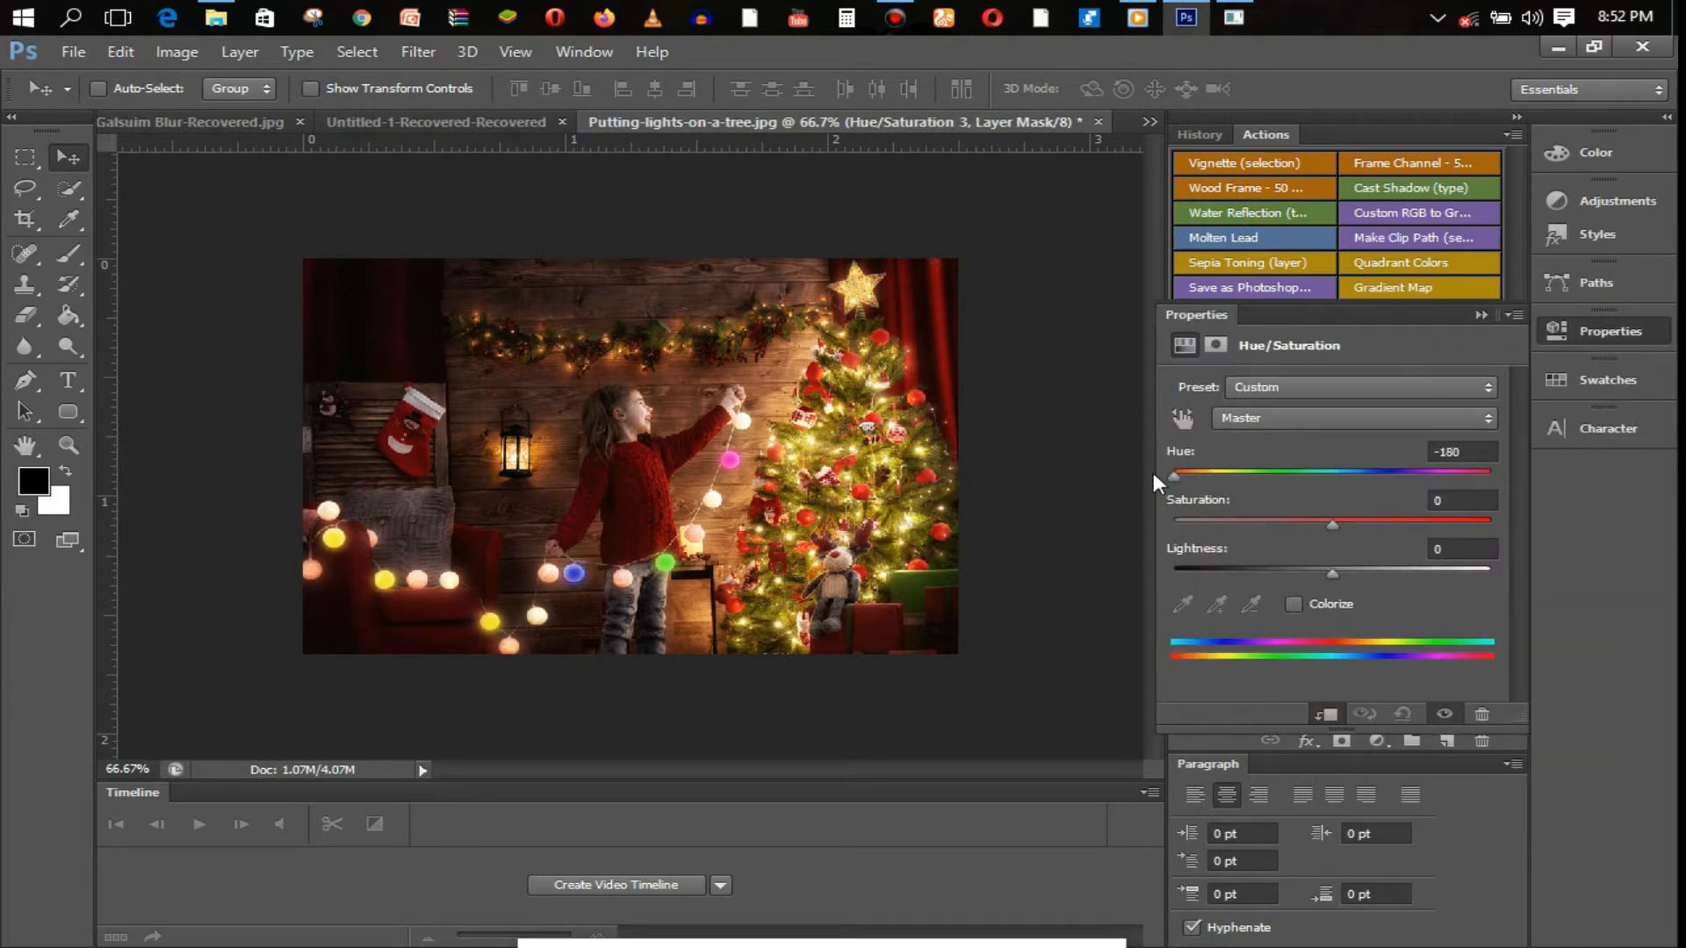
pyautogui.click(1482, 314)
# - Add a Hue/Saturation adjustment clipped to Layer 1 copy 4 and lower its hue until the first bulb below the cushion is orange
pyautogui.scroll(1, 1517, 615)
pyautogui.moveTo(1518, 615); pyautogui.dragTo(1517, 608)
pyautogui.click(1188, 639)
pyautogui.click(1188, 640)
pyautogui.scroll(1, 1462, 577)
pyautogui.click(1462, 555)
pyautogui.scroll(-1, 1524, 581)
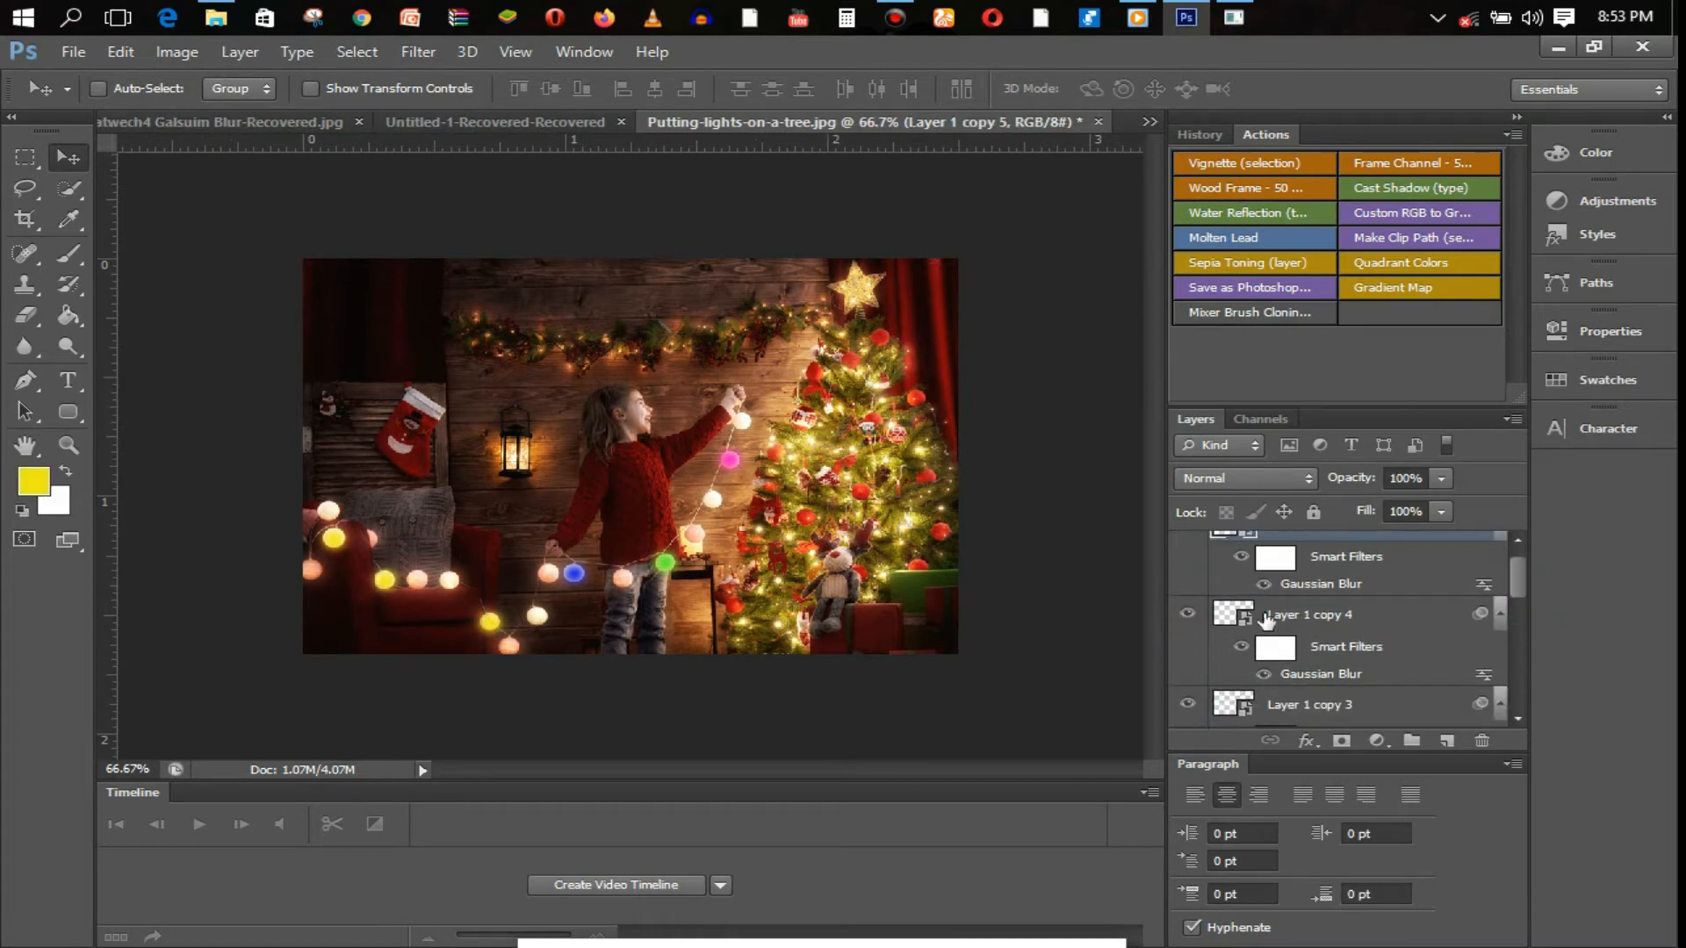
pyautogui.click(1334, 615)
pyautogui.click(1376, 740)
pyautogui.click(1423, 464)
pyautogui.moveTo(1331, 476); pyautogui.dragTo(1284, 472)
pyautogui.click(1482, 314)
# - Add a Hue/Saturation adjustment to Layer 1 copy 5 with hue +129, and clip it so only the armrest bulb turns cyan
pyautogui.scroll(1, 1519, 566)
pyautogui.click(1449, 550)
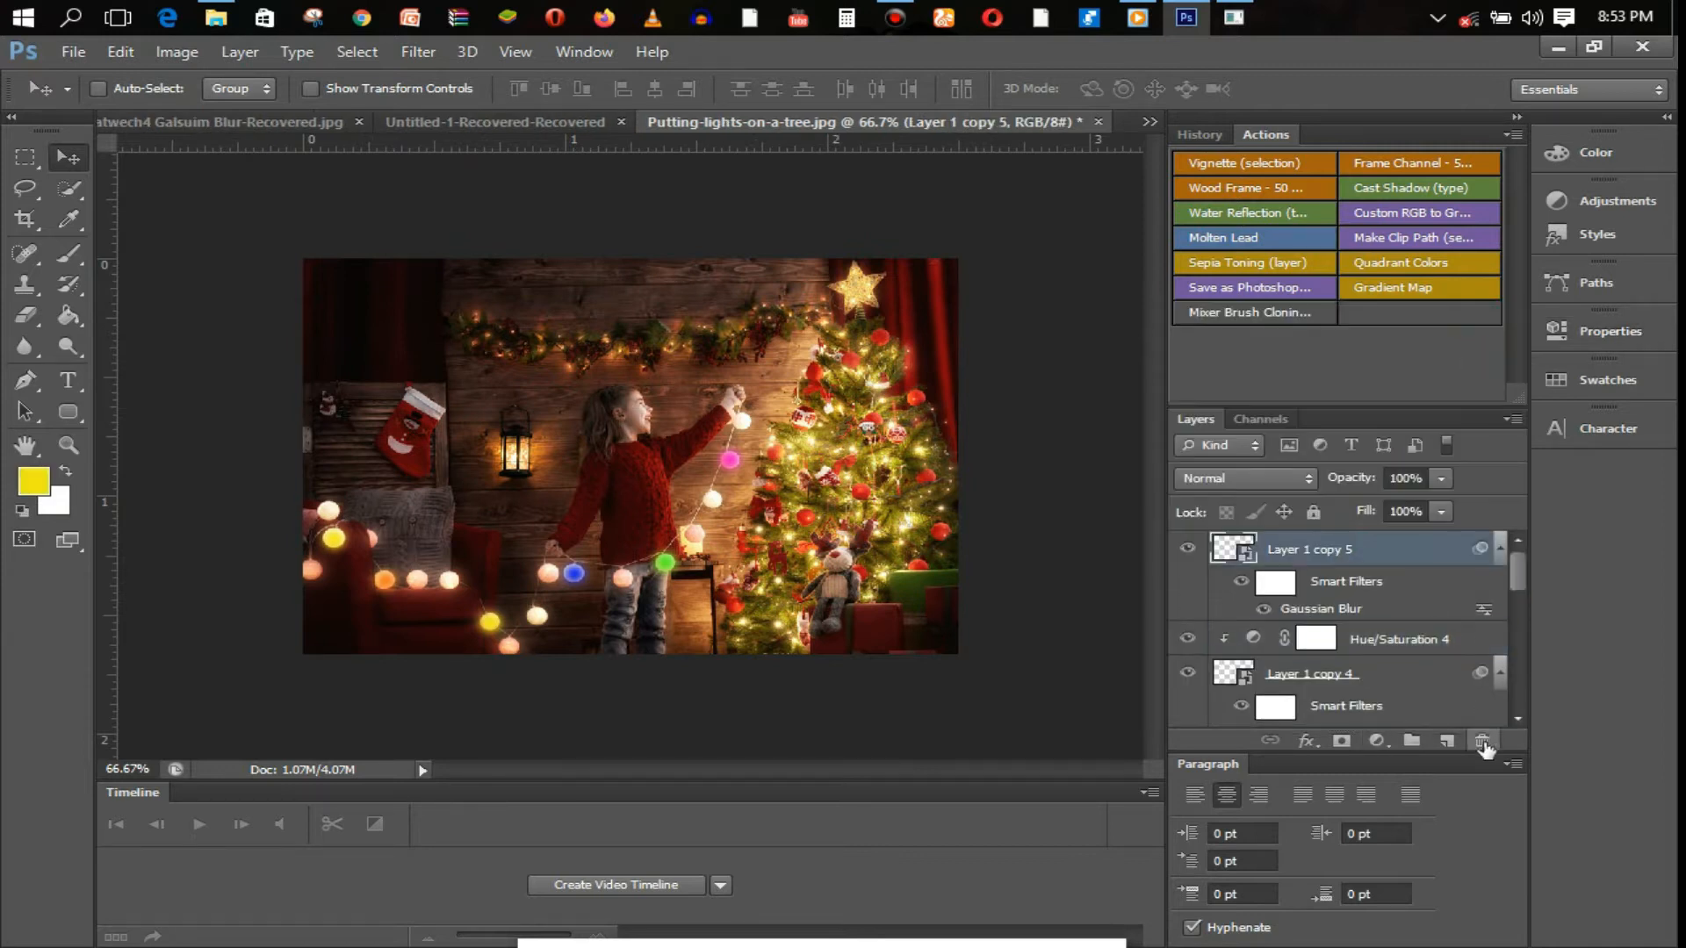
pyautogui.click(1376, 740)
pyautogui.click(1411, 448)
pyautogui.moveTo(1332, 471); pyautogui.dragTo(1459, 475)
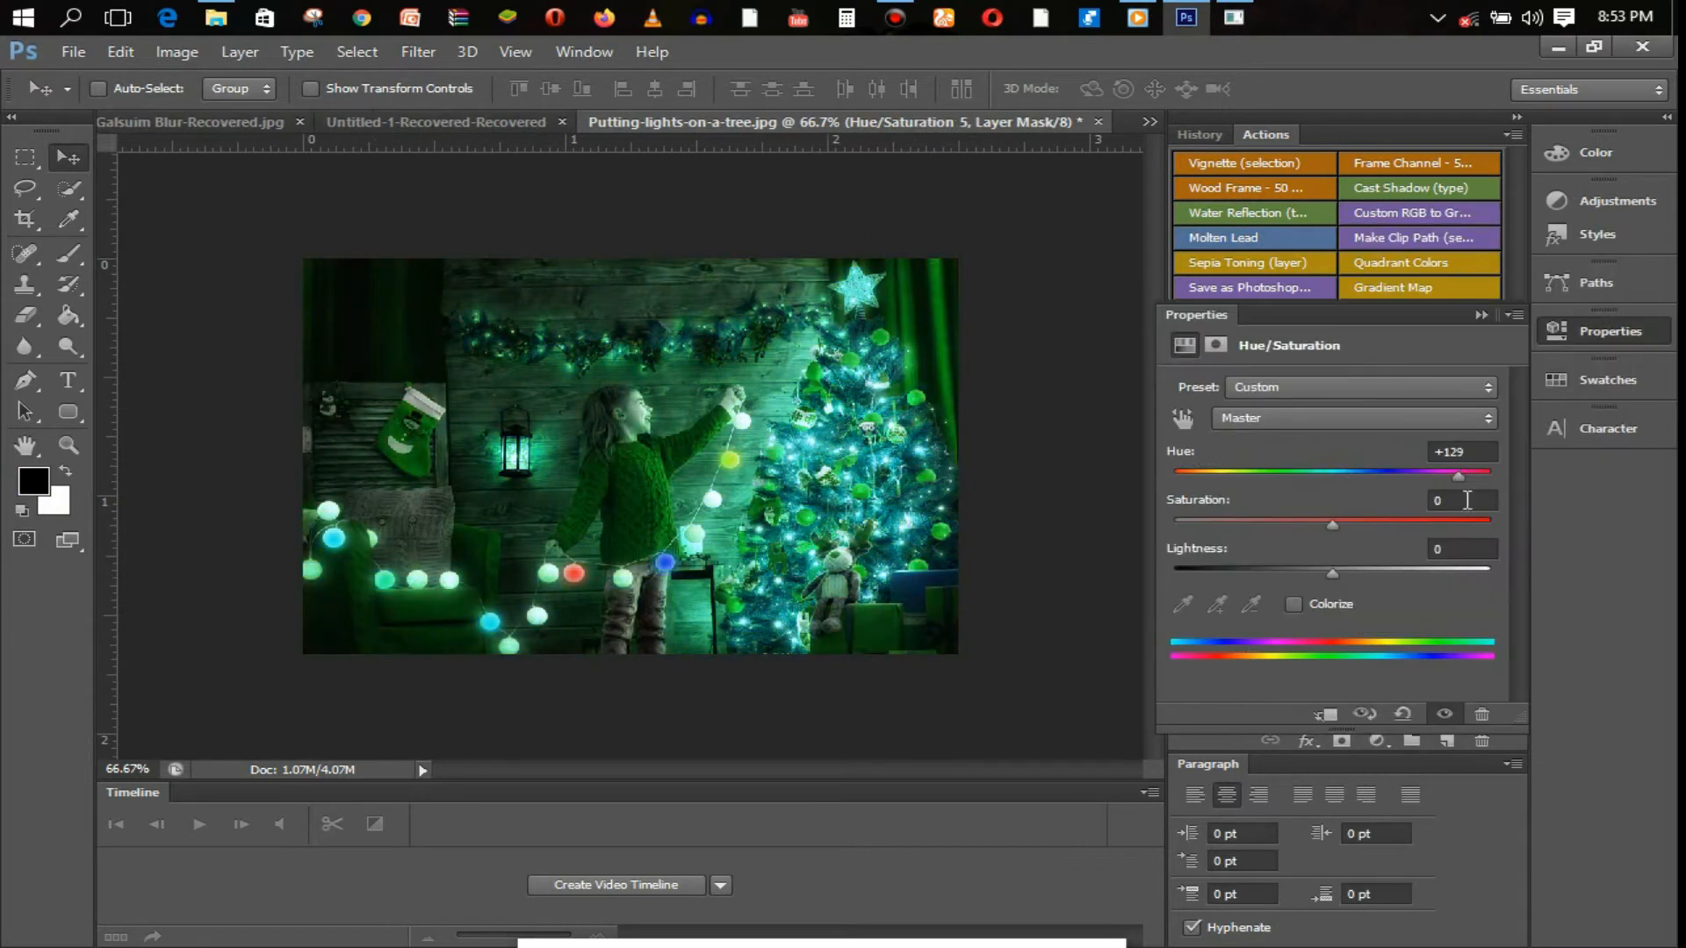
pyautogui.click(1325, 714)
pyautogui.click(1333, 708)
pyautogui.click(1333, 707)
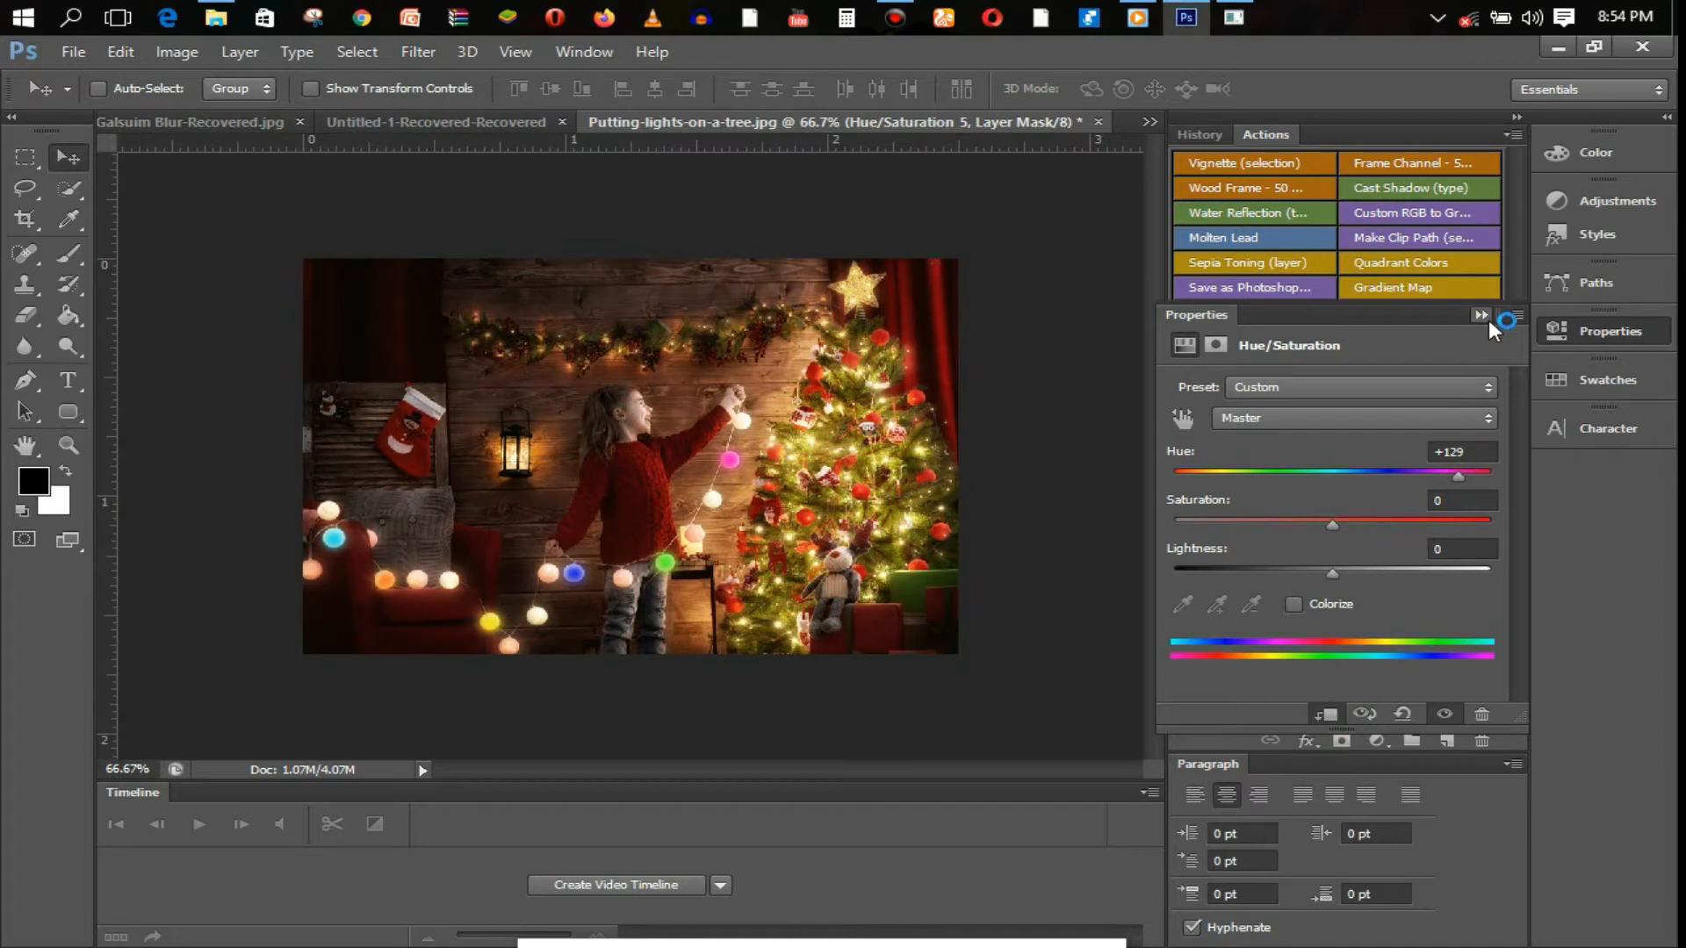
pyautogui.click(1485, 317)
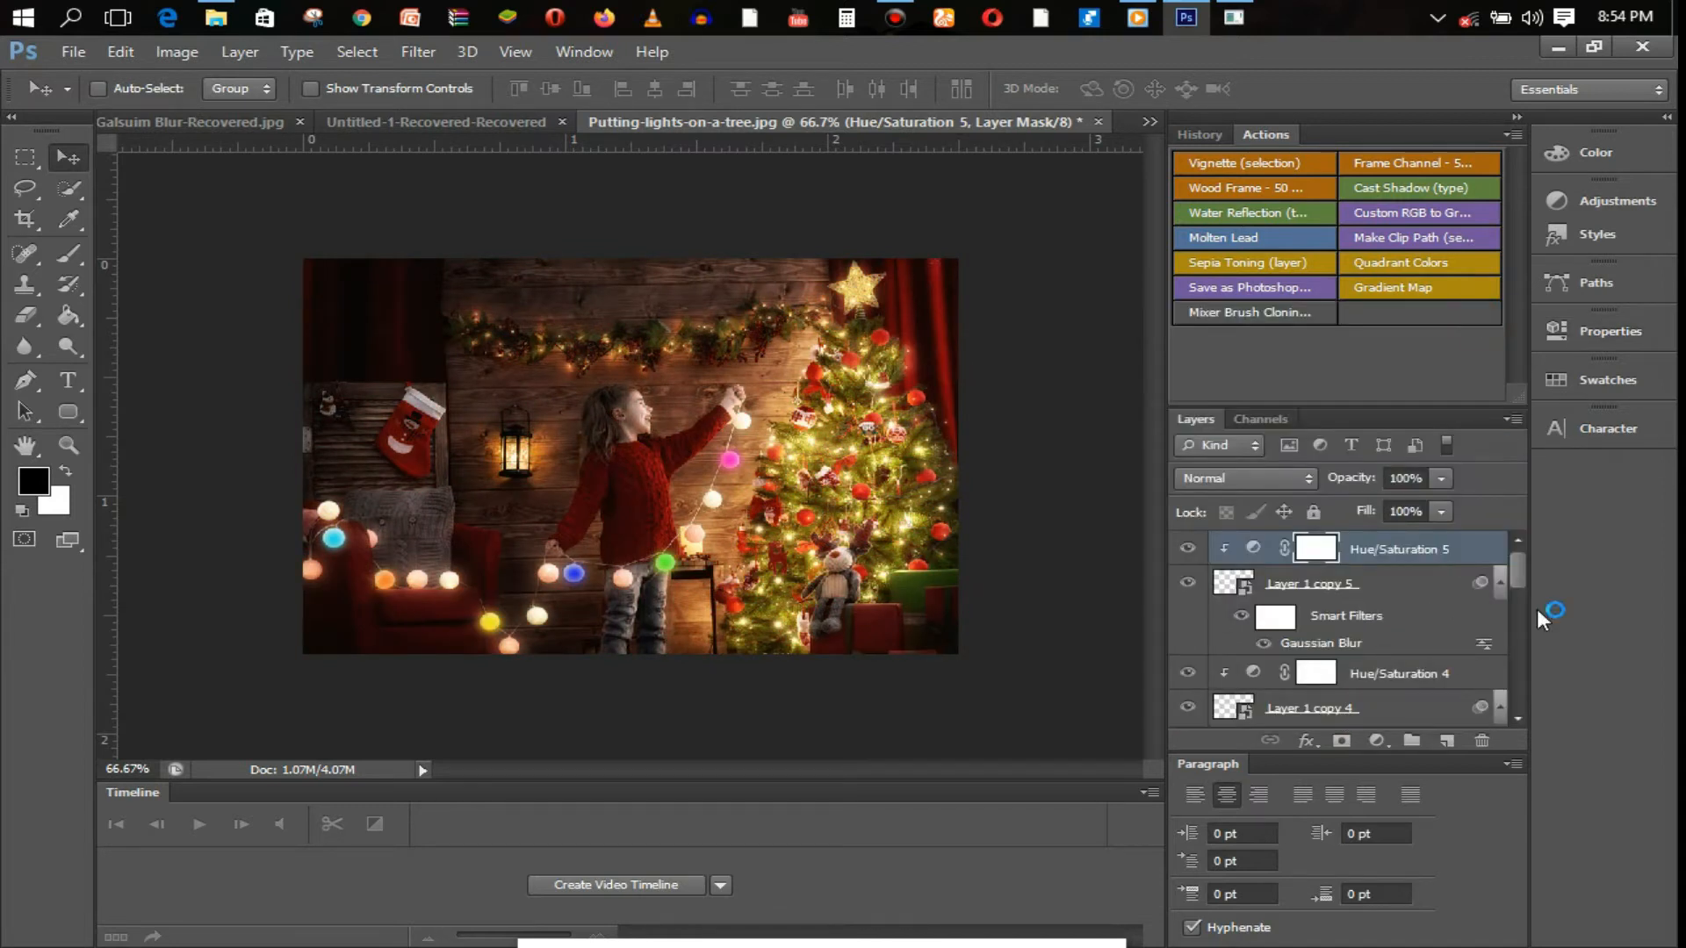
# - Group all layers from Layer 1 up to Hue/Saturation 5 into one group
pyautogui.moveTo(1517, 573); pyautogui.dragTo(1540, 544)
pyautogui.click(1363, 625)
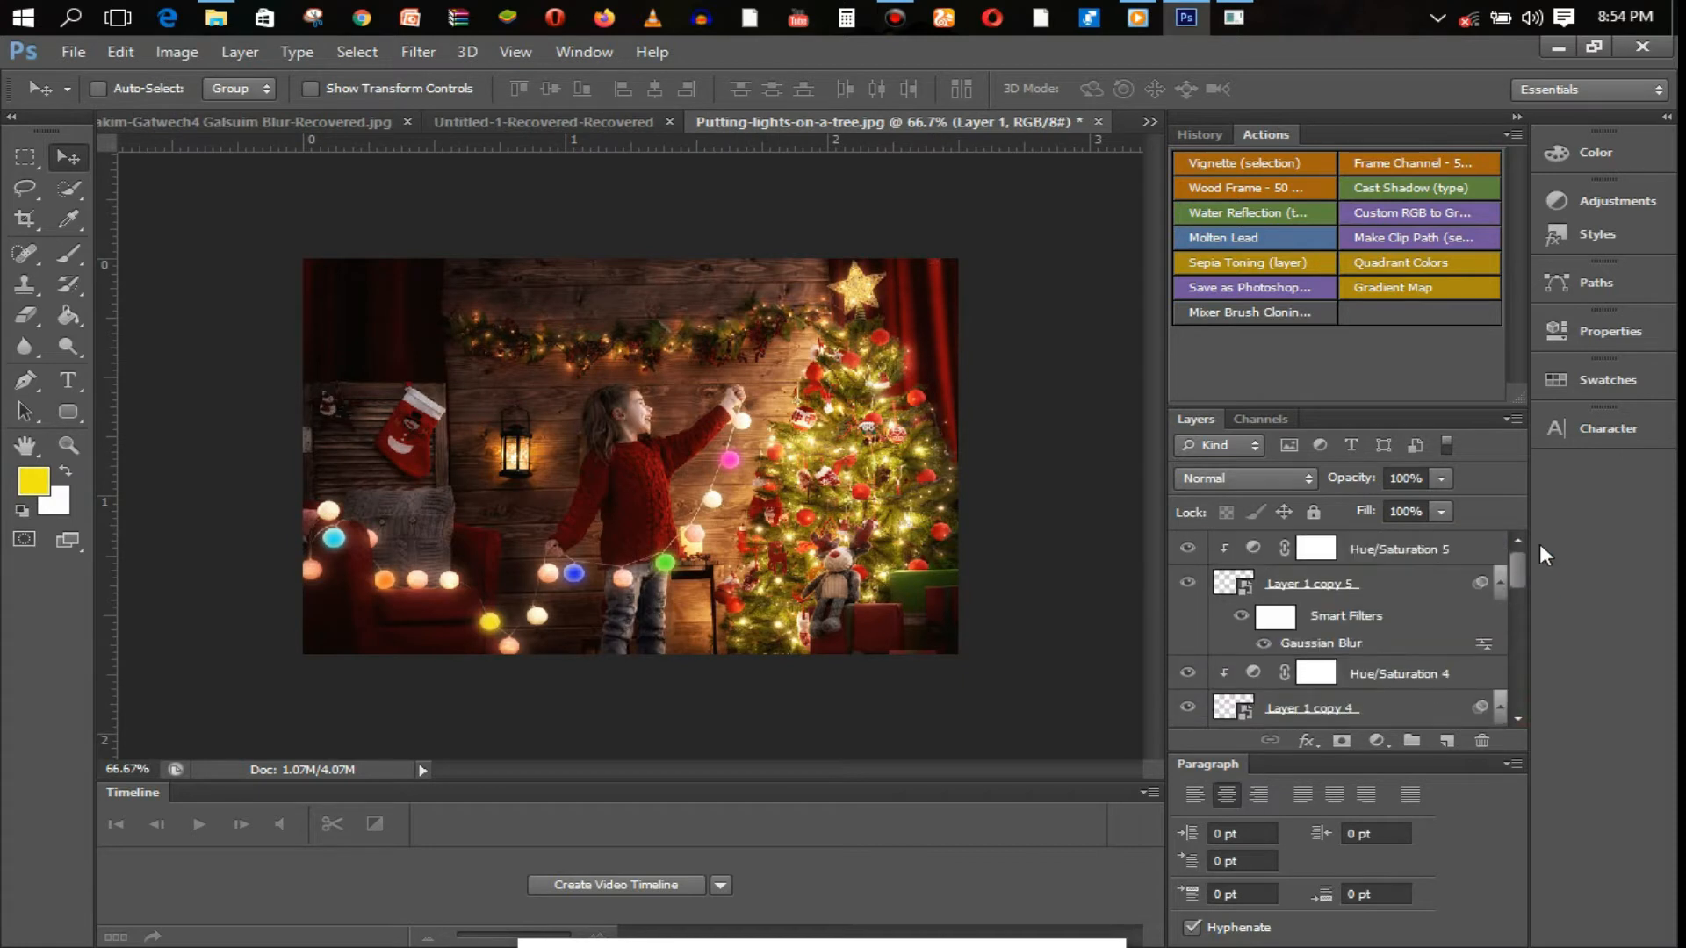
pyautogui.keyDown('shift'); pyautogui.click(1401, 546); pyautogui.keyUp('shift')
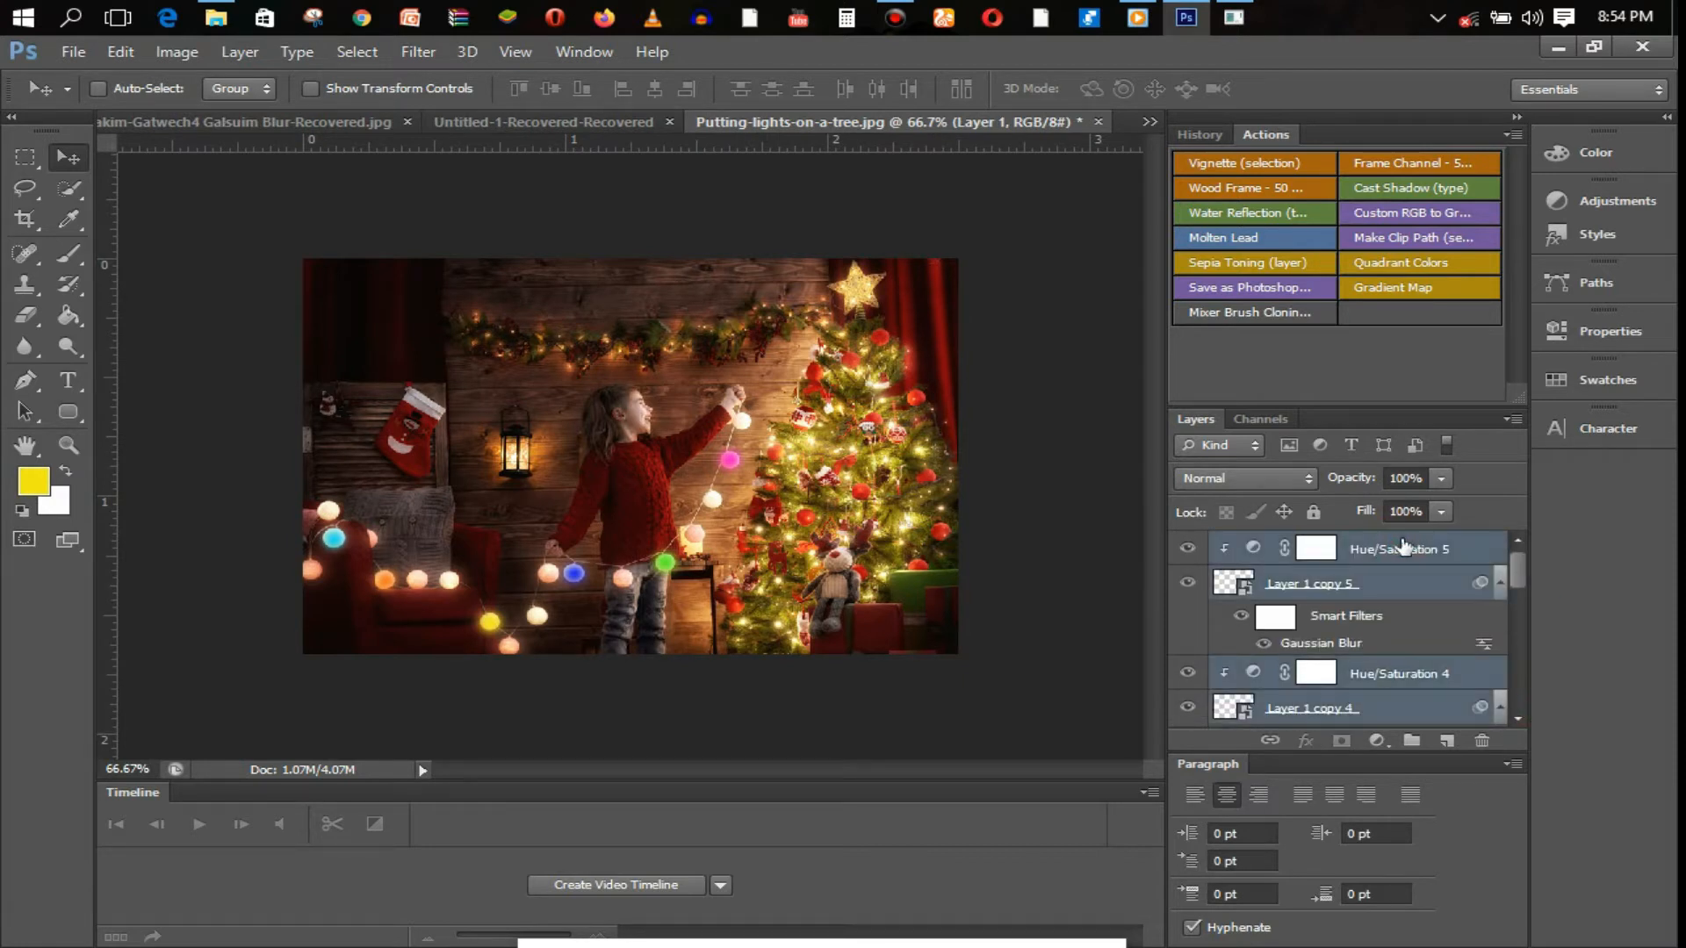
pyautogui.hotkey('ctrl', 'g')
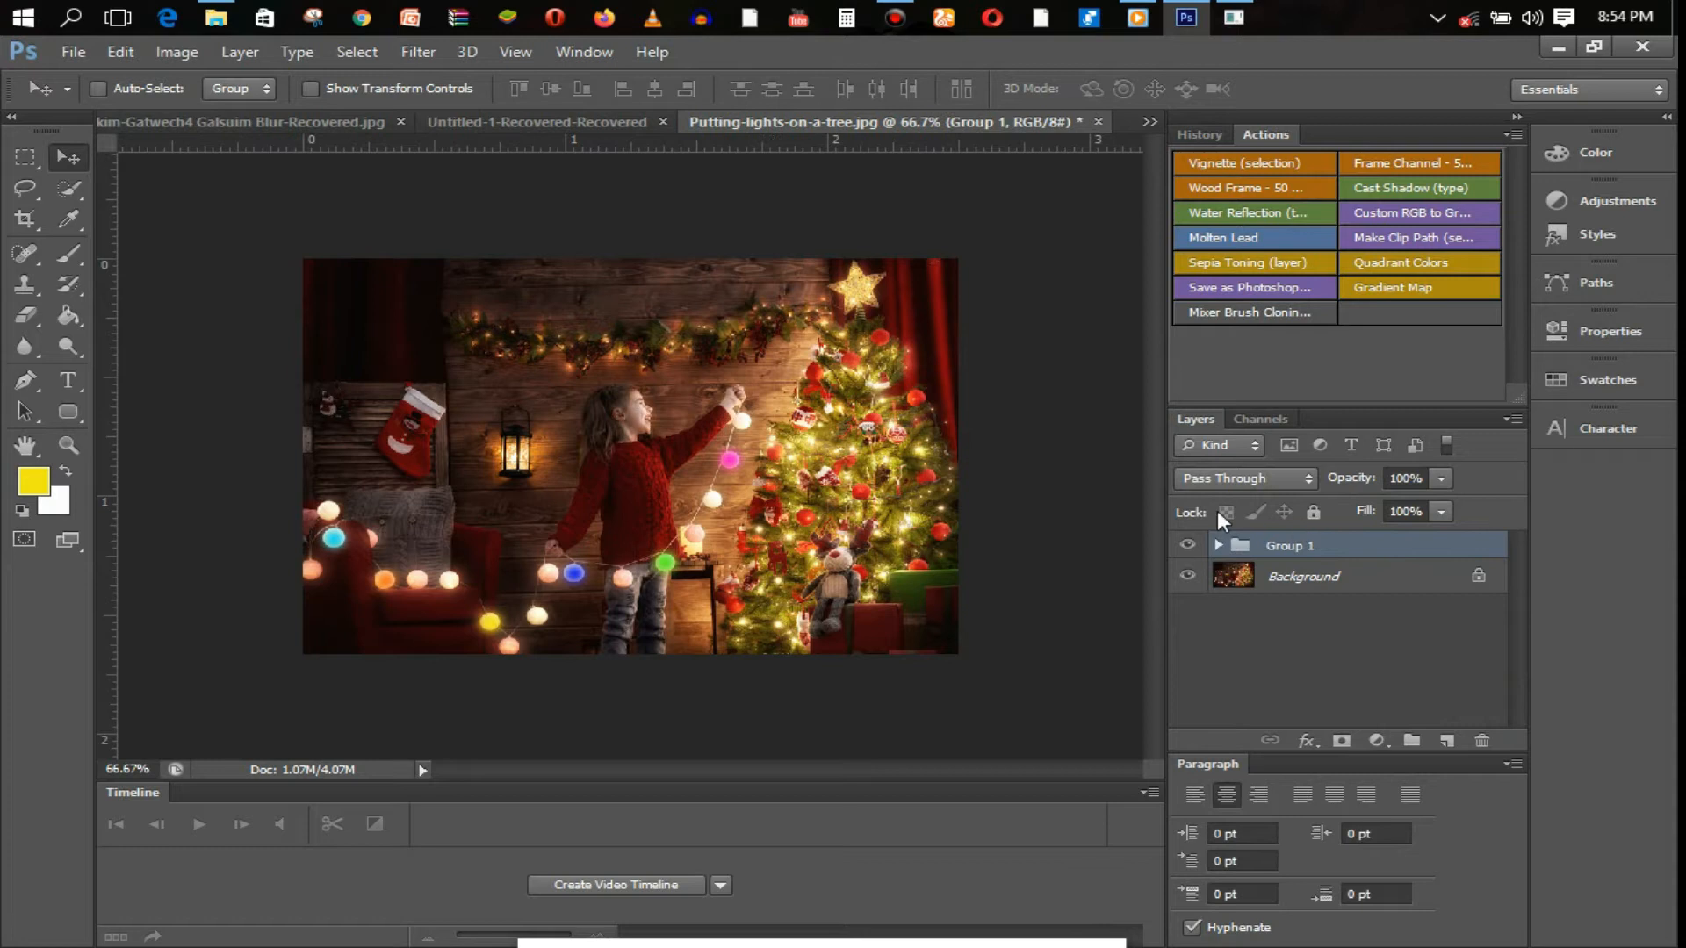
# - Toggle the group's visibility to compare the photo with and without the colored bulbs
pyautogui.click(1187, 545)
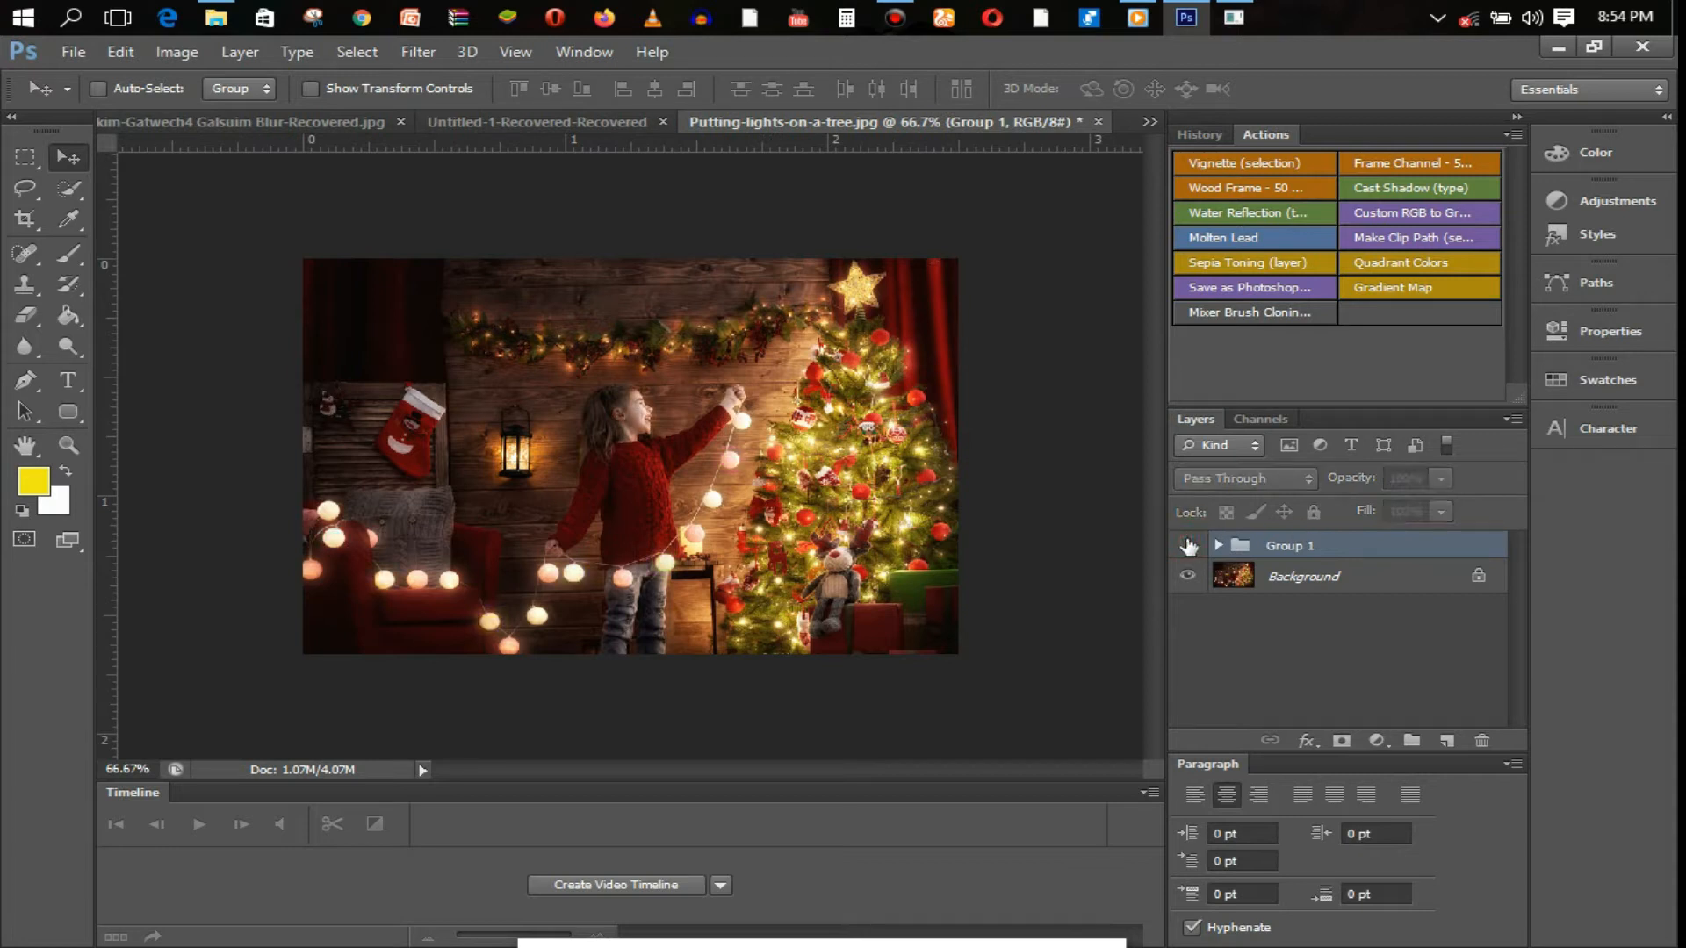
pyautogui.click(1189, 547)
pyautogui.click(1190, 547)
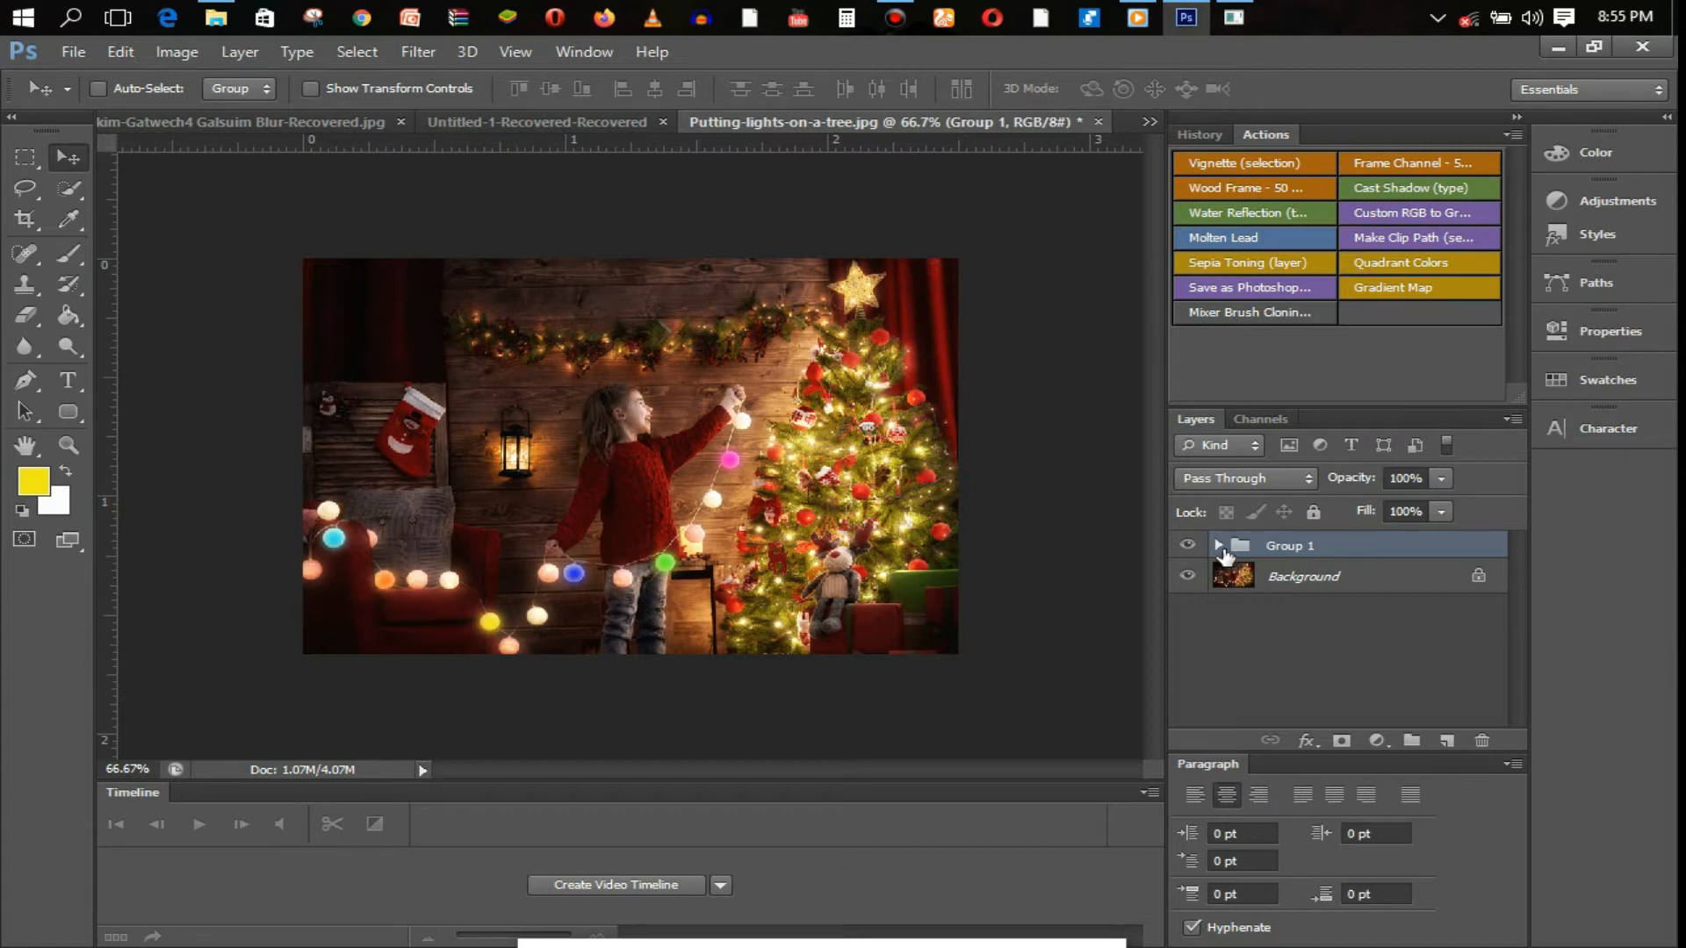
# - Expand Group 1 and ungroup its layers
pyautogui.click(1219, 546)
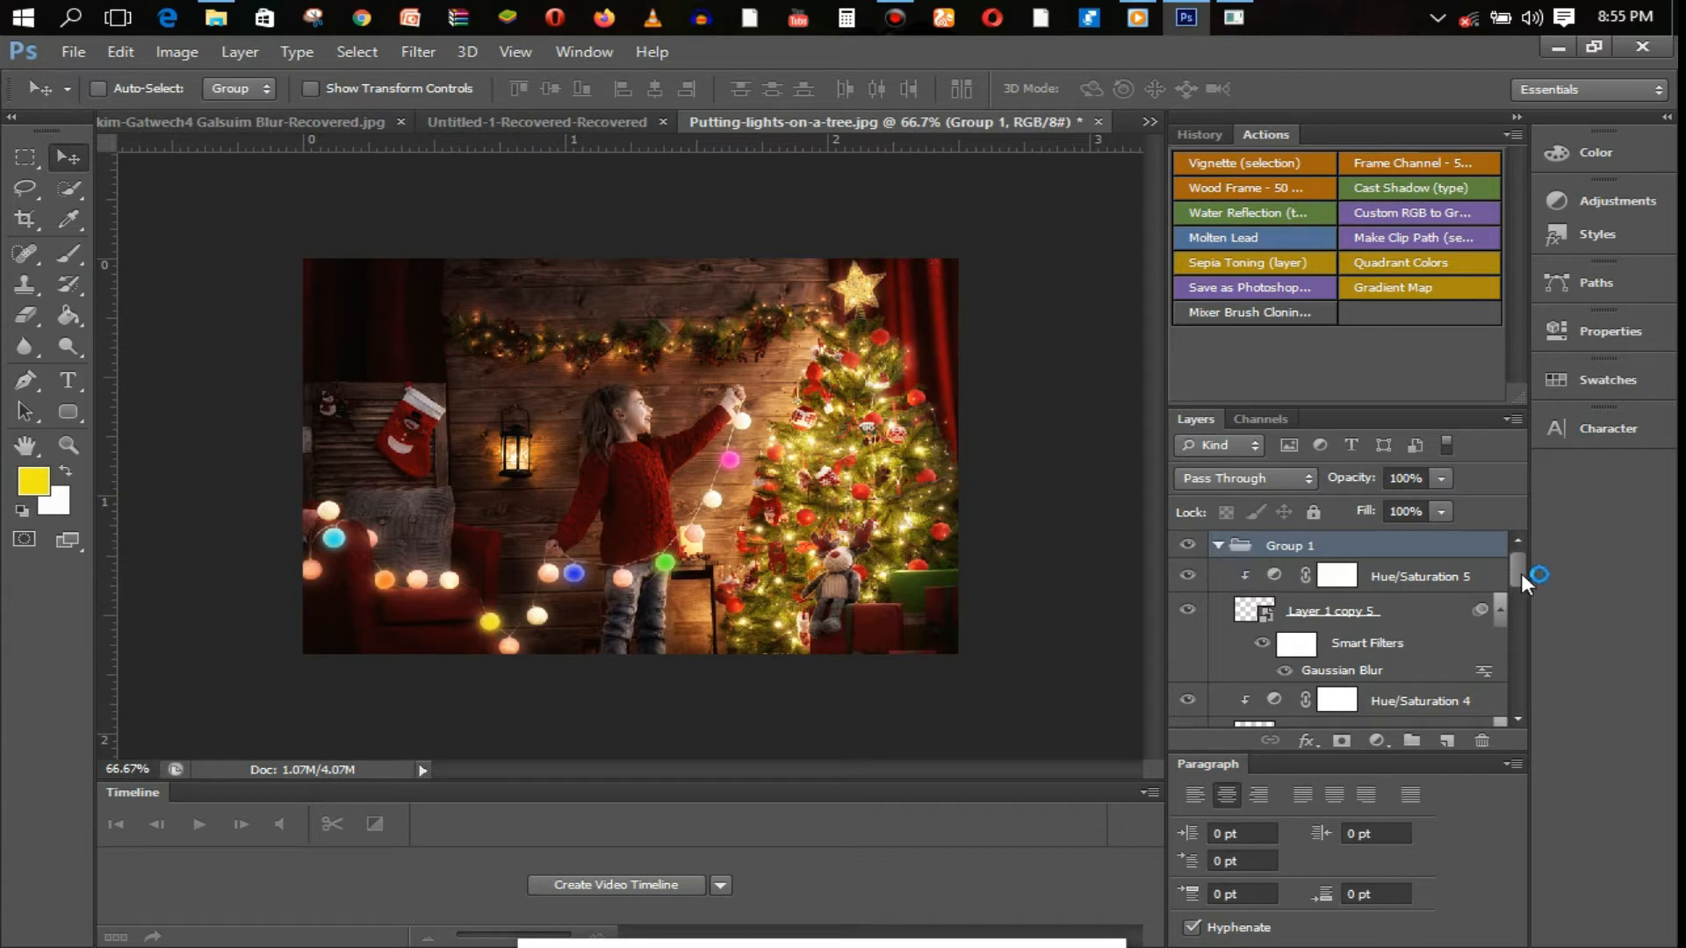
pyautogui.rightClick(1277, 547)
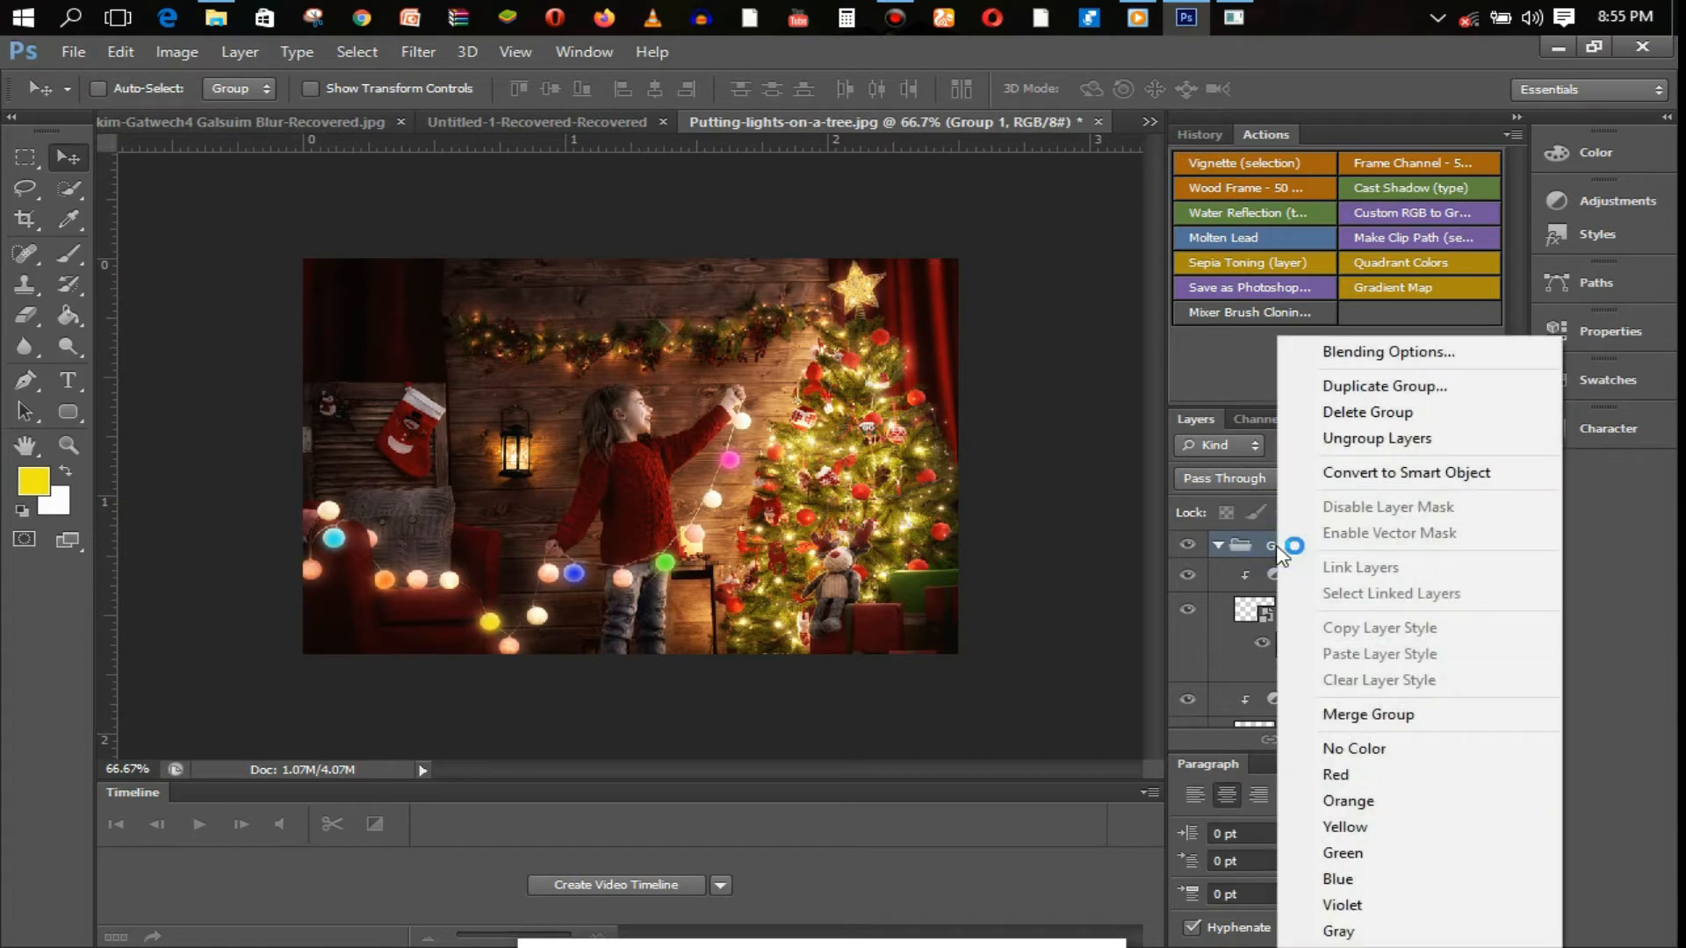
pyautogui.click(1475, 439)
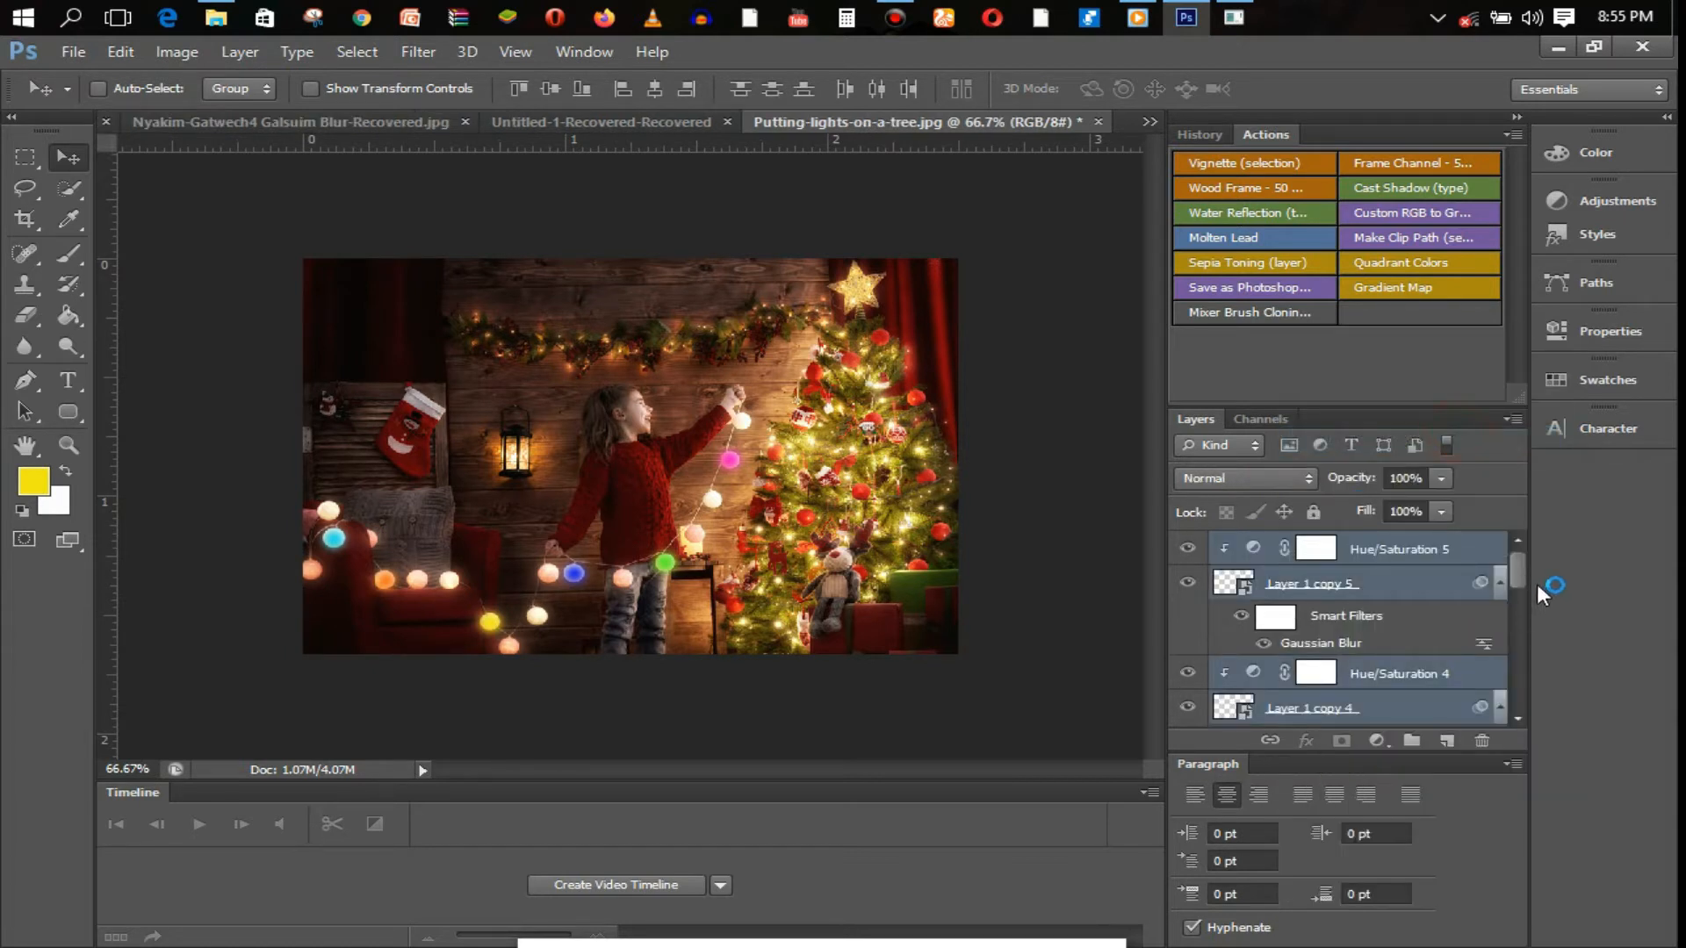
# - Group Layer 1 copy 5 together with its clipped Hue/Saturation 5 adjustment
pyautogui.click(1441, 574)
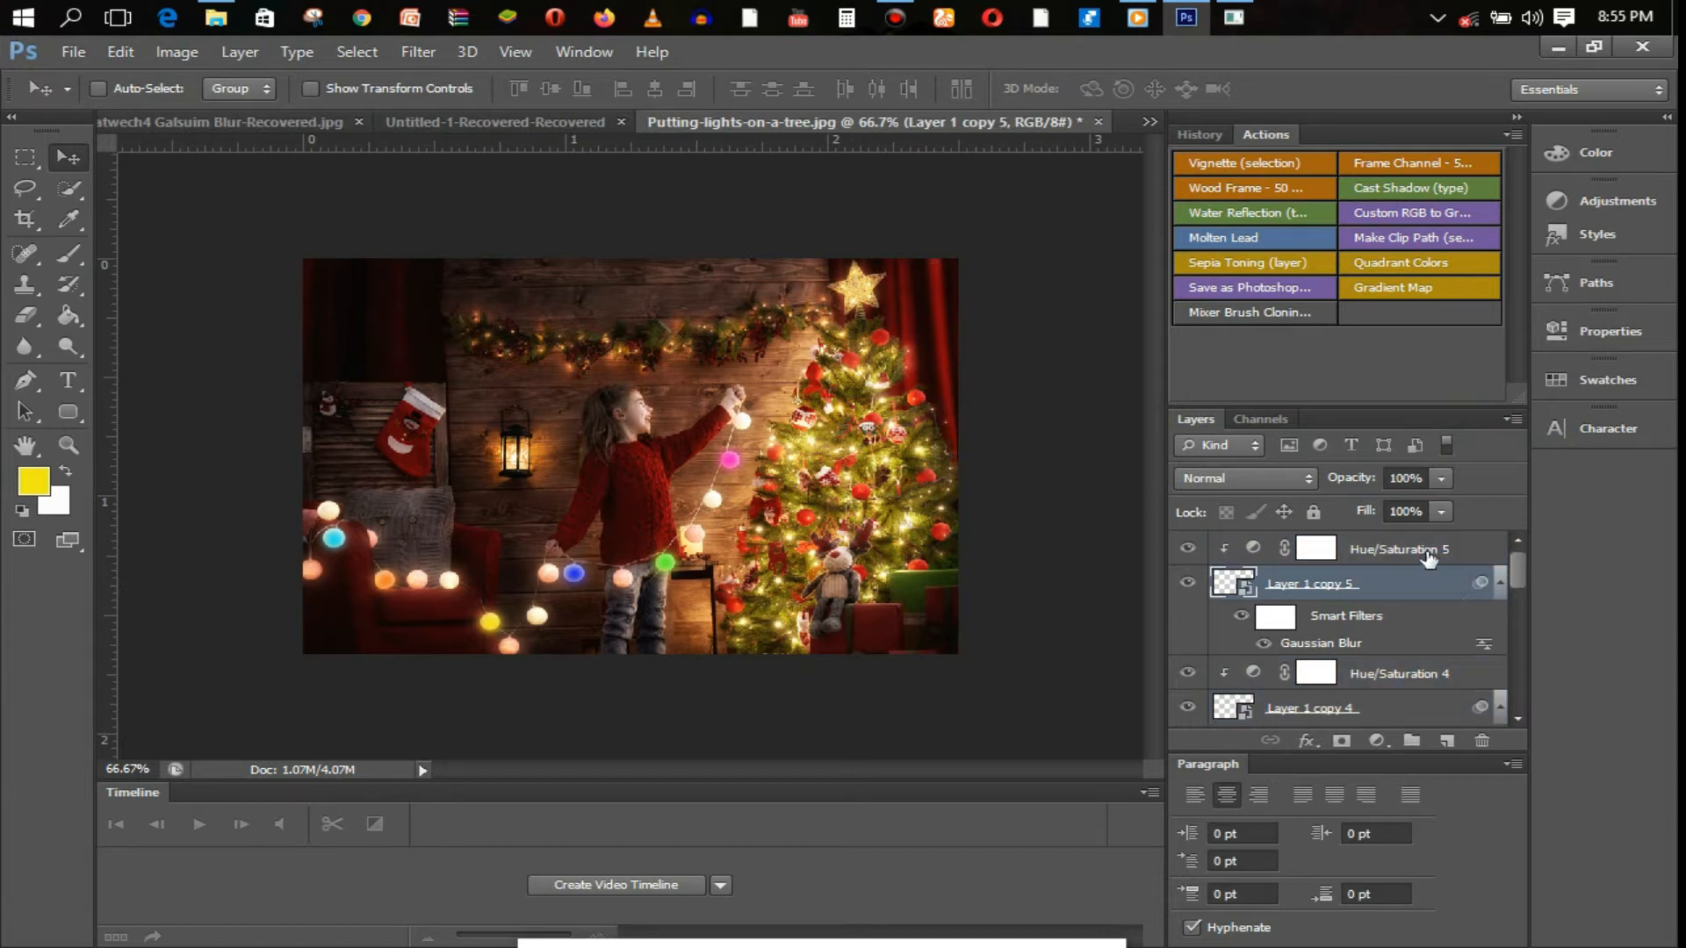
pyautogui.keyDown('shift'); pyautogui.click(1429, 554); pyautogui.keyUp('shift')
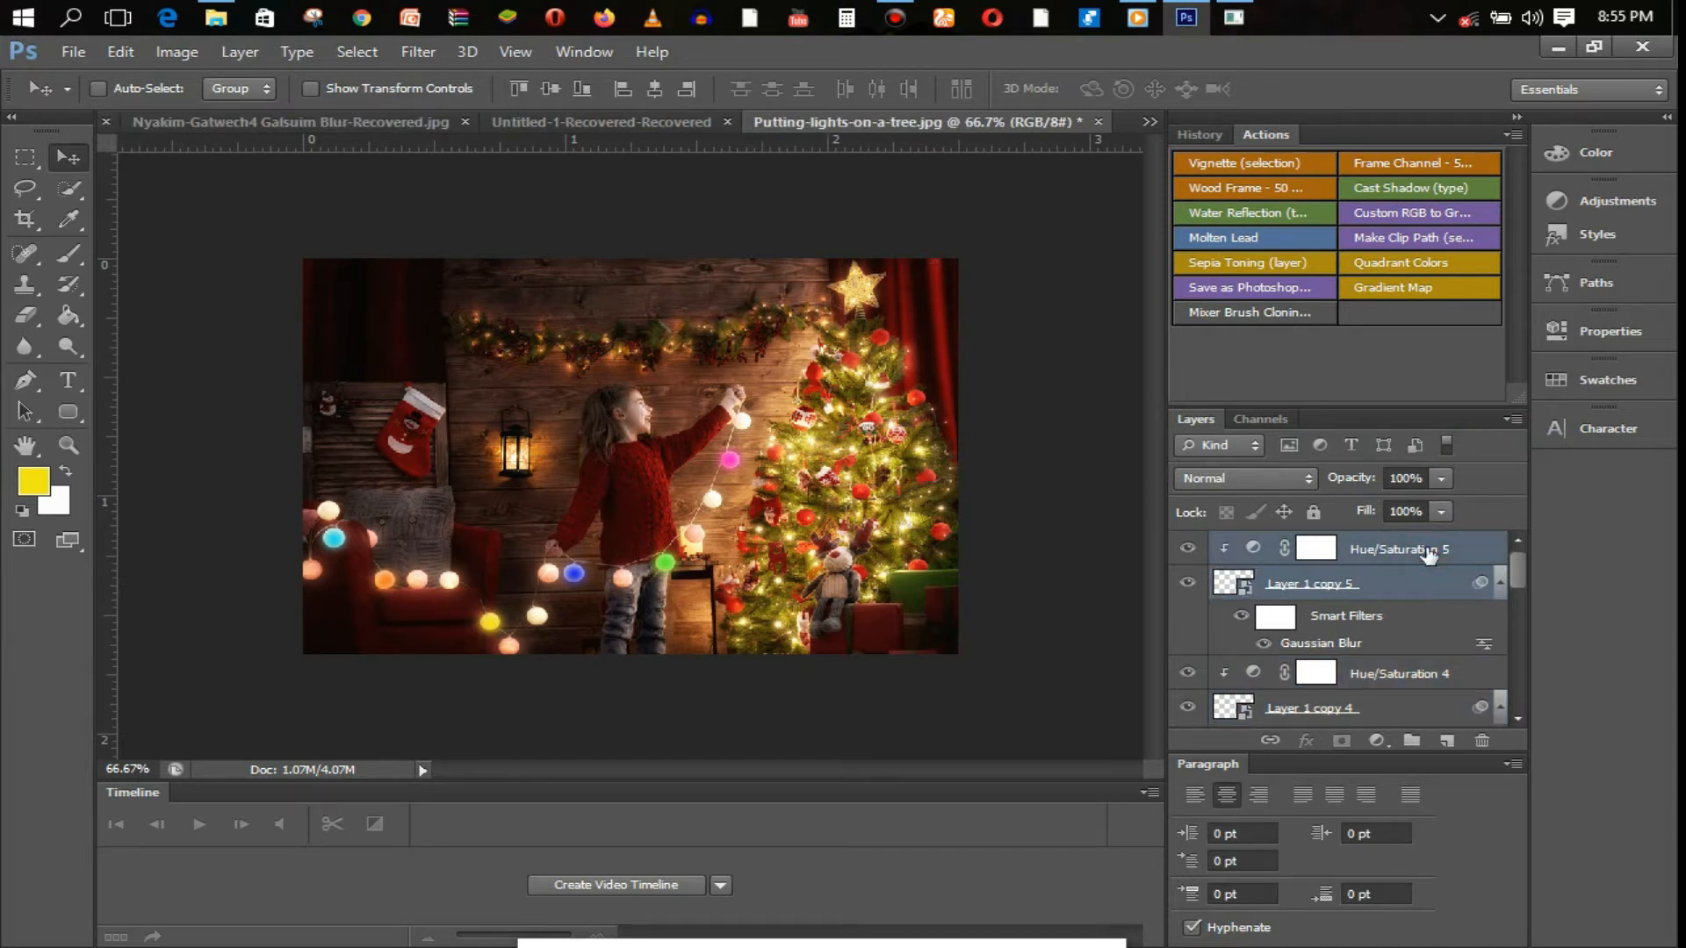
pyautogui.hotkey('ctrl', 'g')
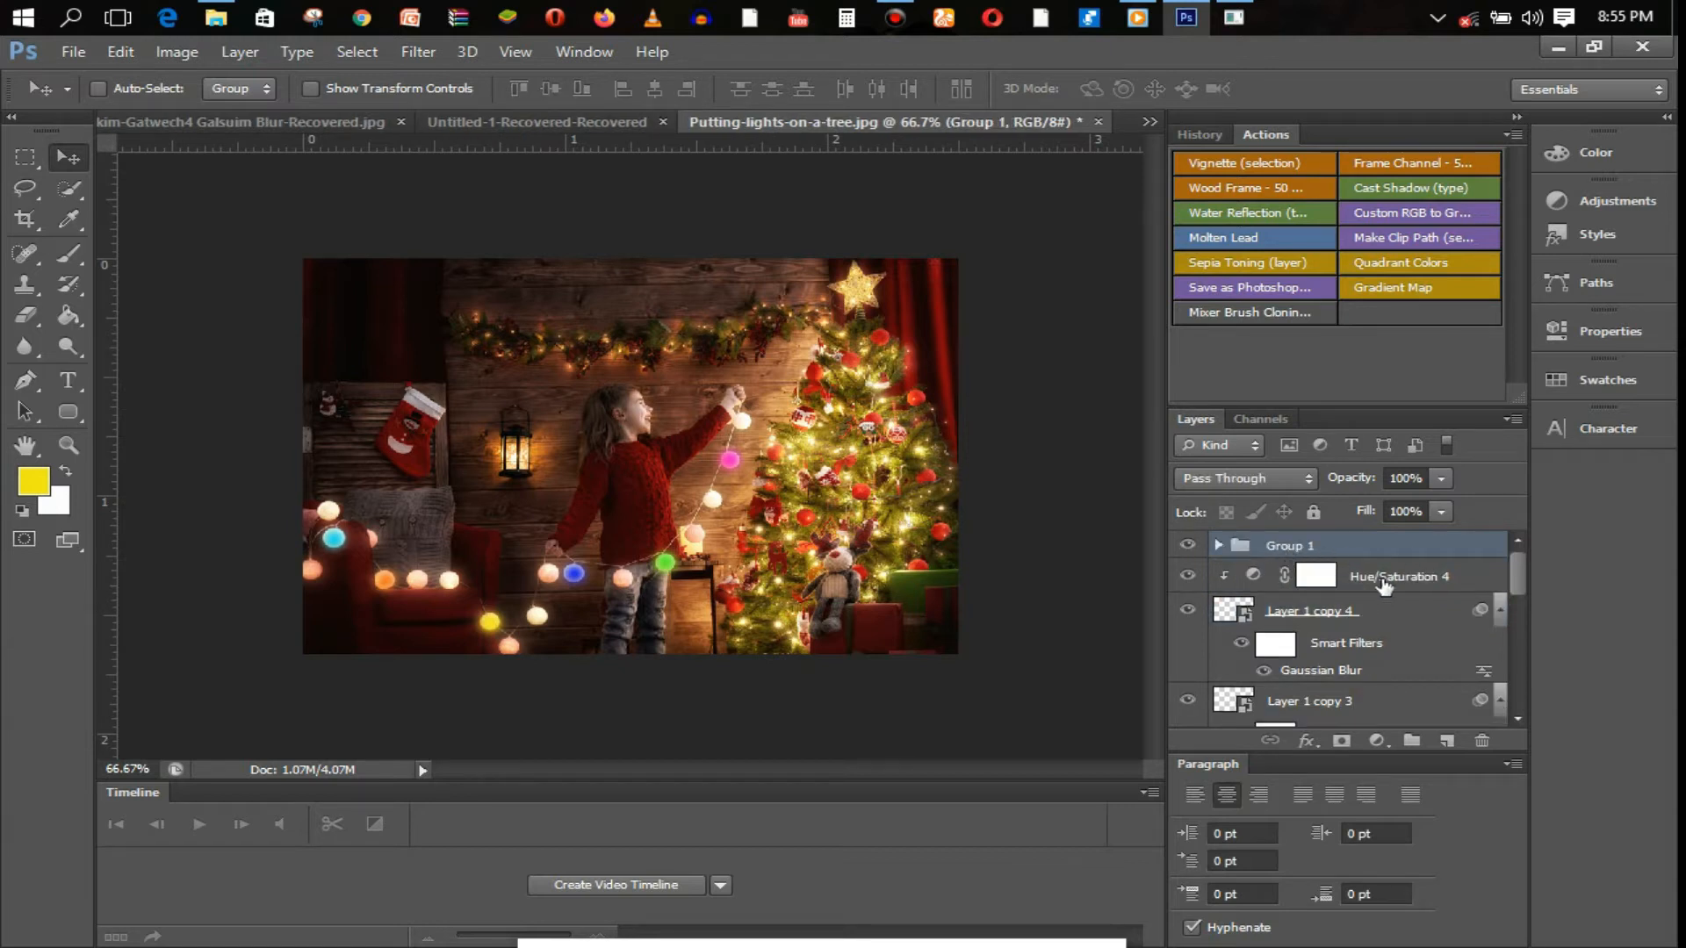
# - Group Layer 1 copy 4 together with its clipped Hue/Saturation 4 adjustment
pyautogui.click(1370, 580)
pyautogui.click(1376, 625)
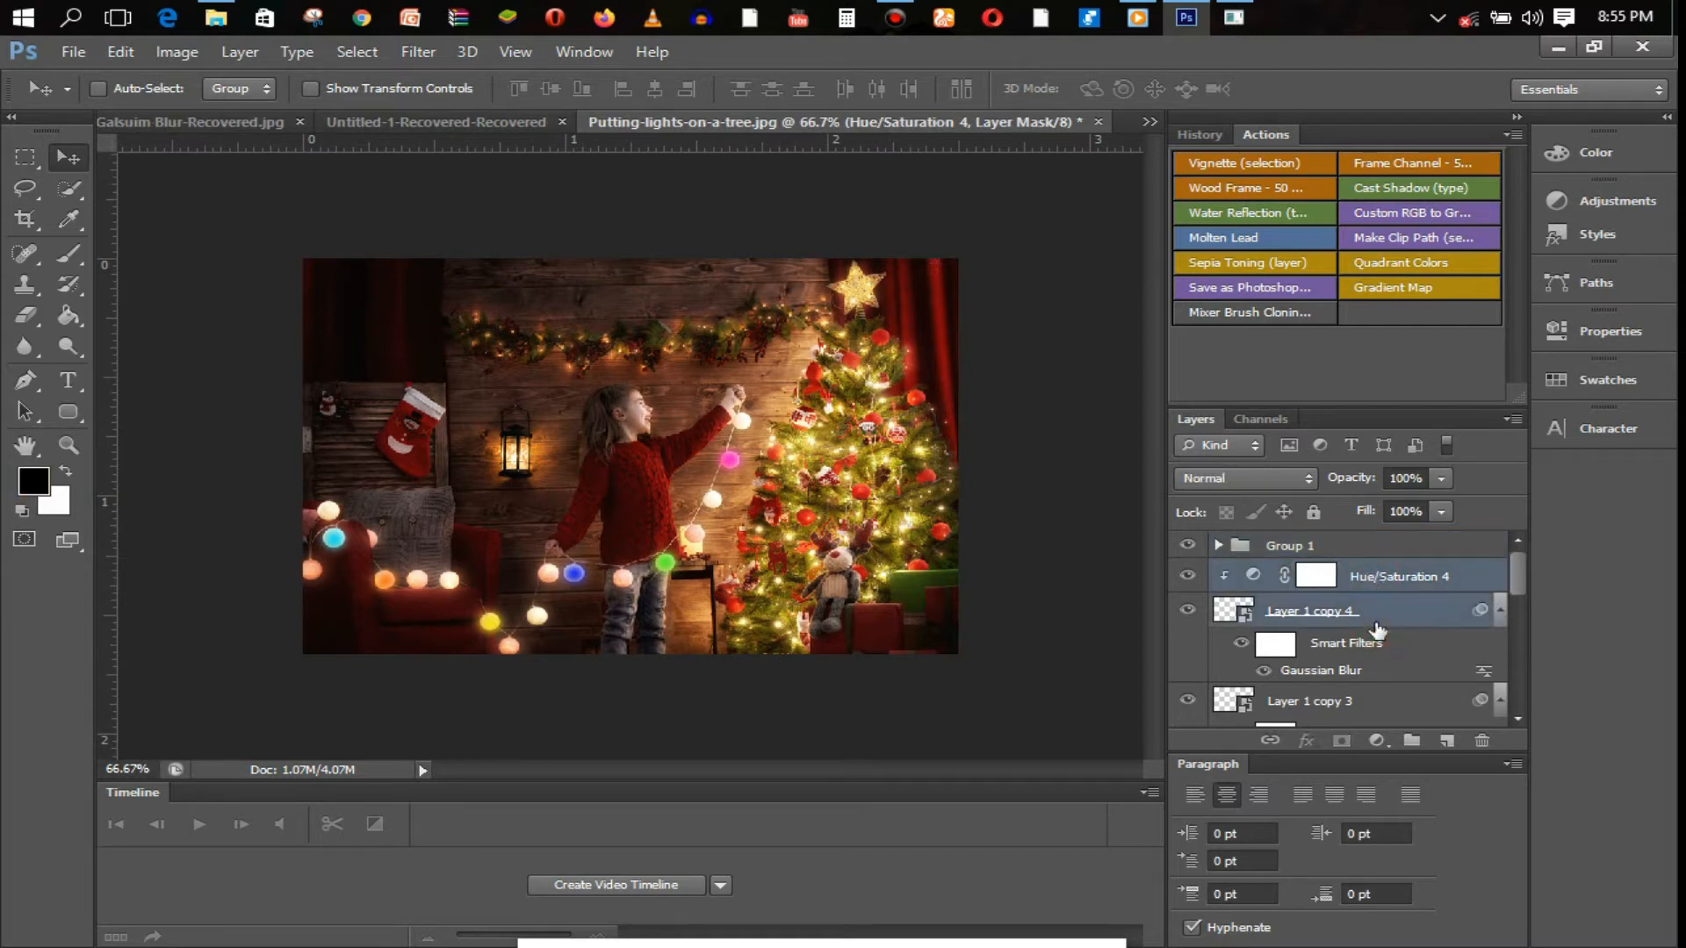
pyautogui.hotkey('ctrl', 'g')
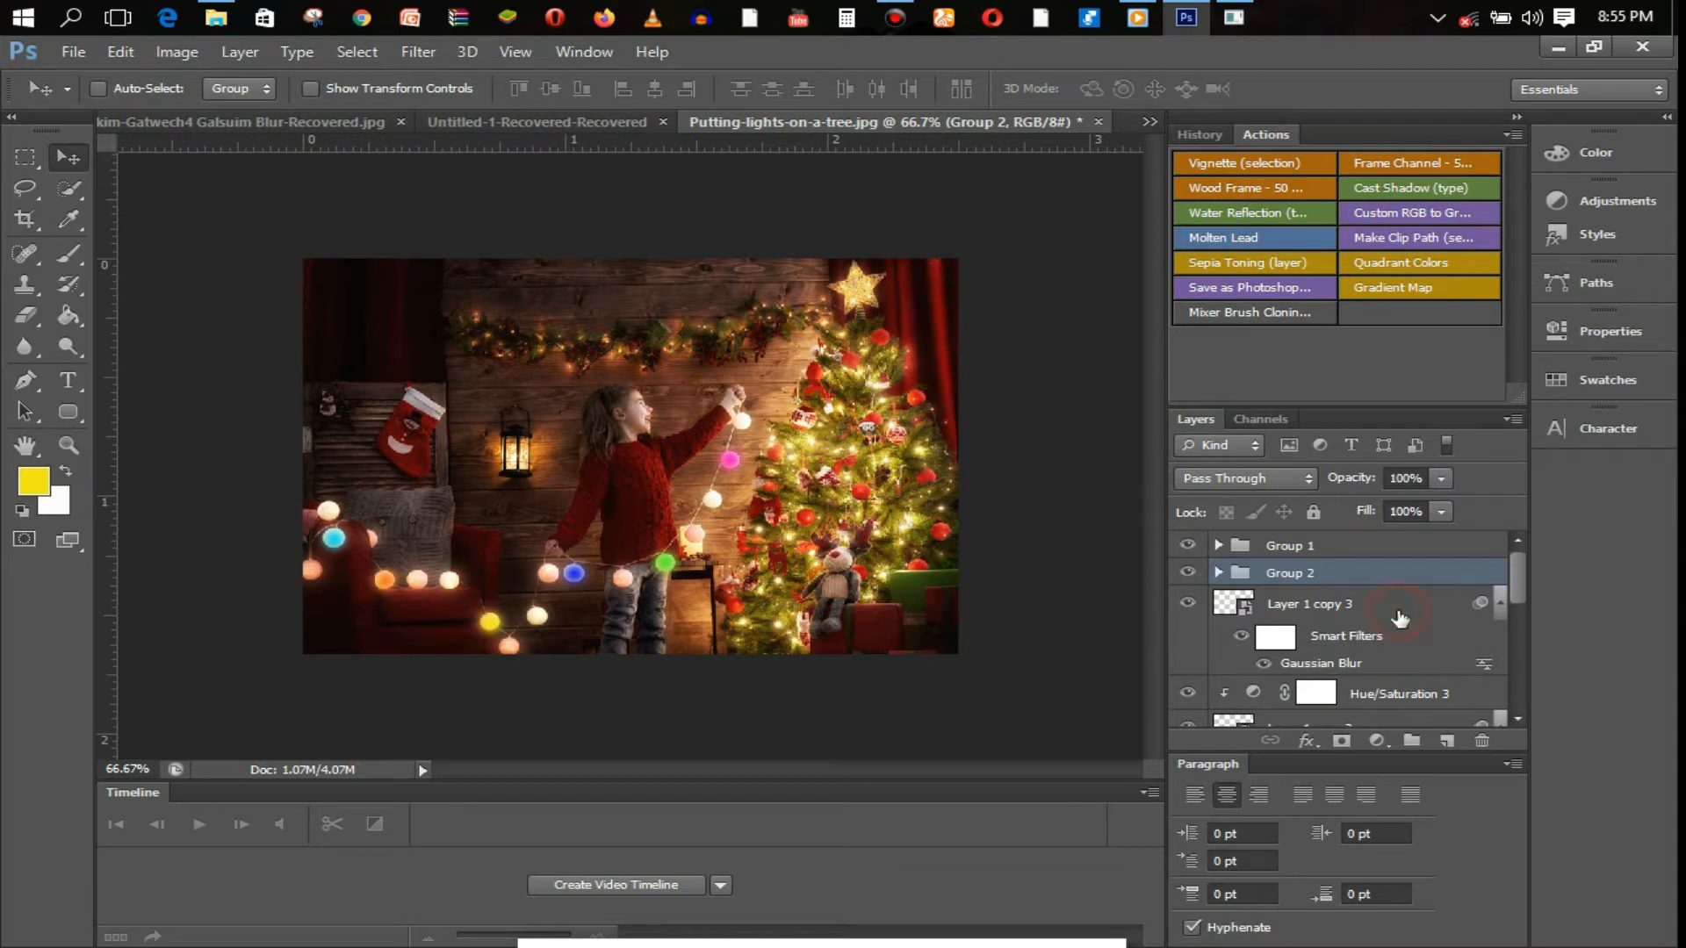
# - Group Layer 1 copy 2 together with its clipped Hue/Saturation 3 adjustment
pyautogui.click(1399, 620)
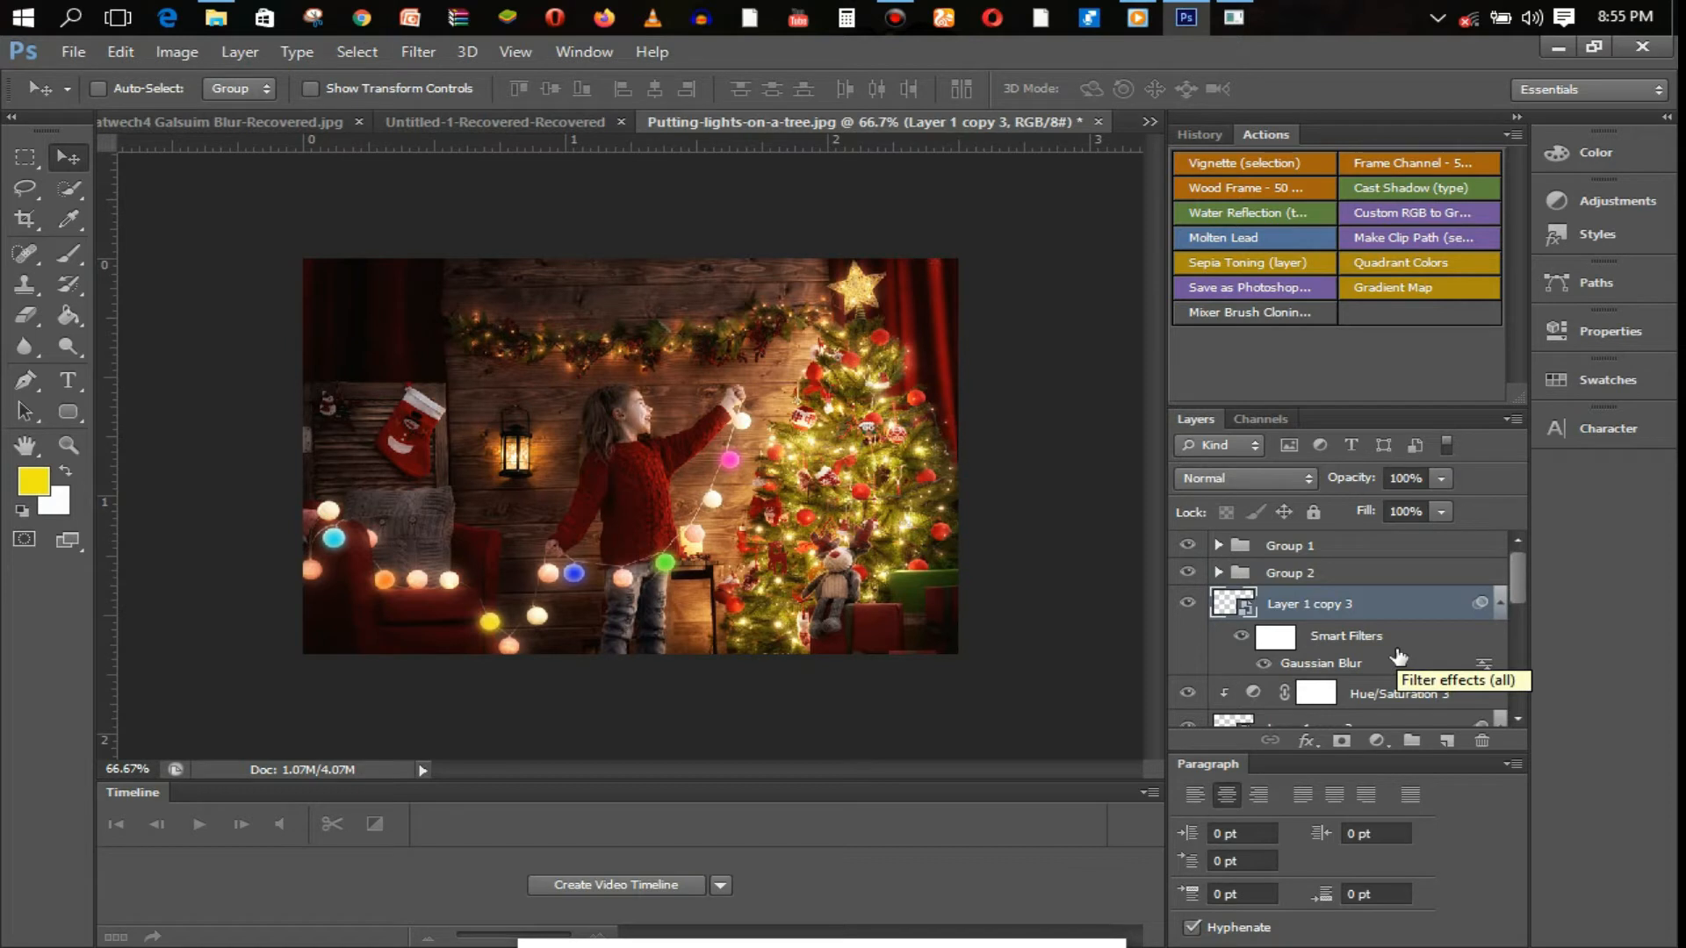
pyautogui.moveTo(1526, 589); pyautogui.dragTo(1526, 607)
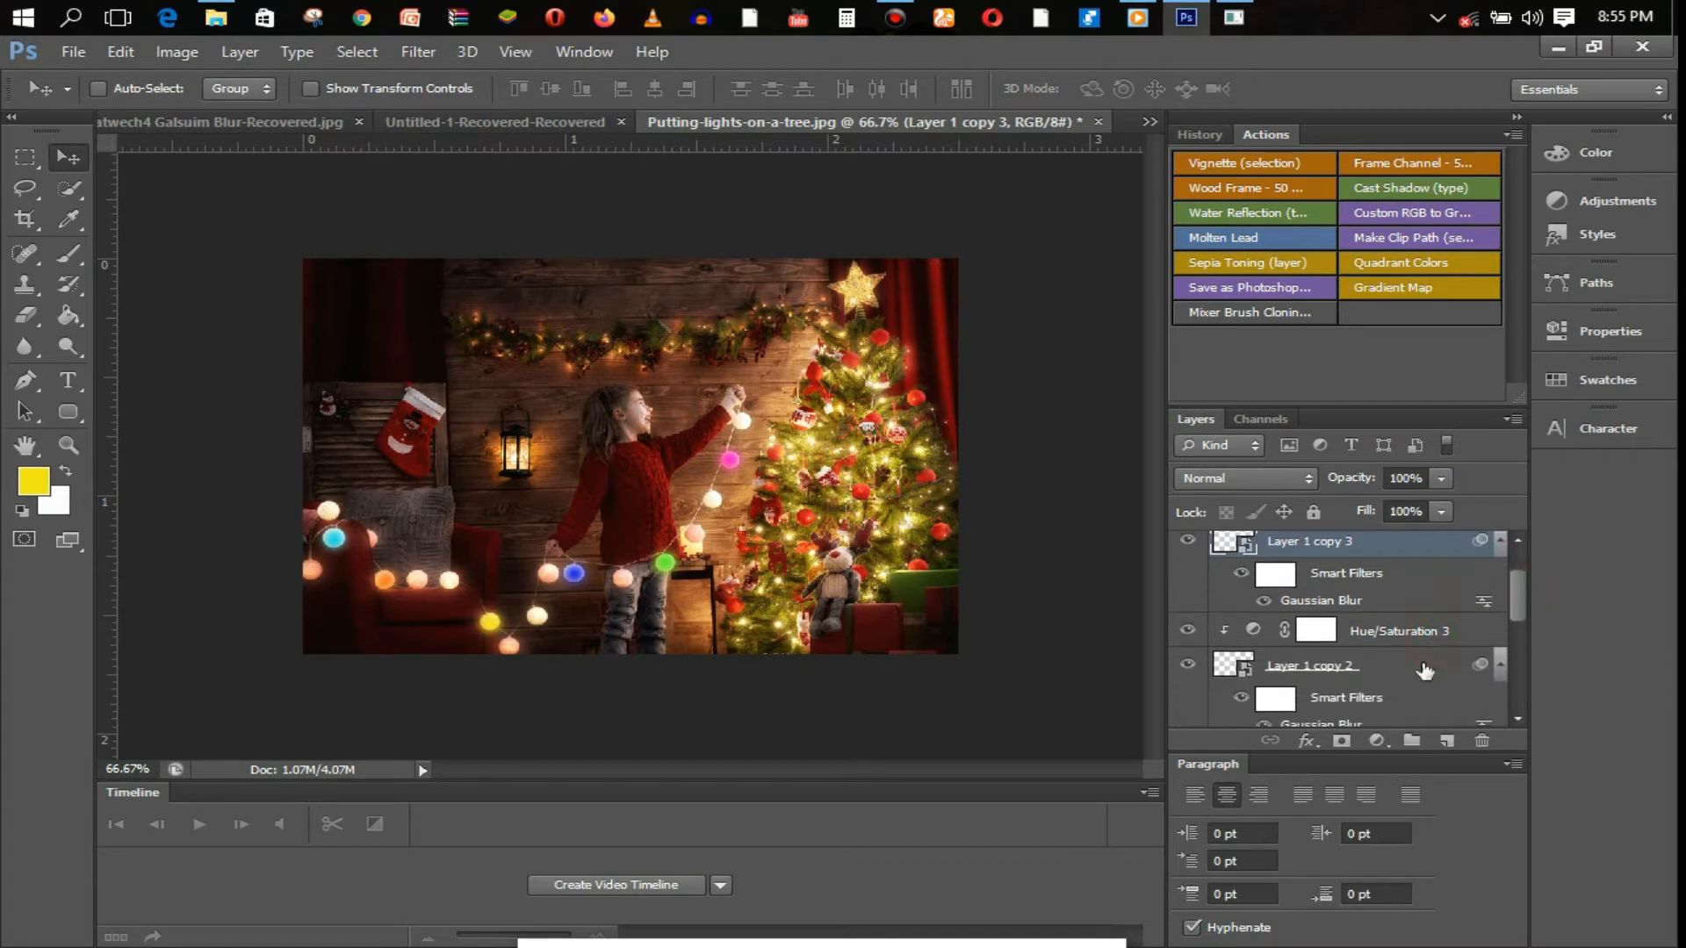
pyautogui.click(1416, 634)
pyautogui.click(1406, 679)
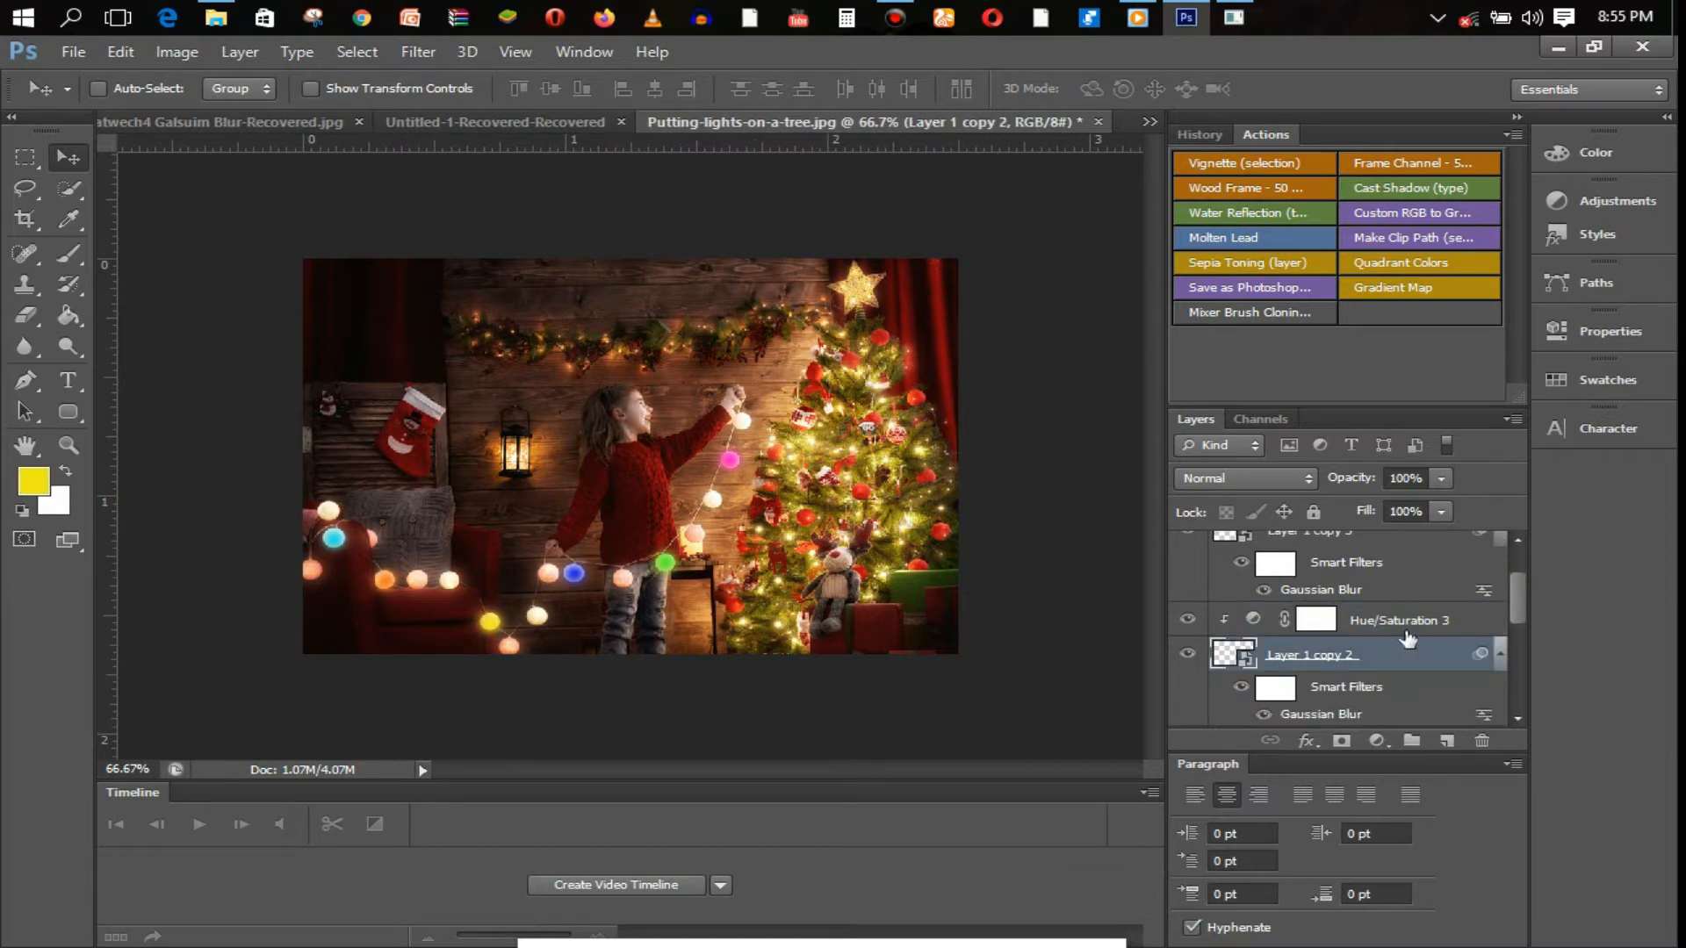
pyautogui.keyDown('shift'); pyautogui.click(1405, 633); pyautogui.keyUp('shift')
pyautogui.hotkey('ctrl', 'g')
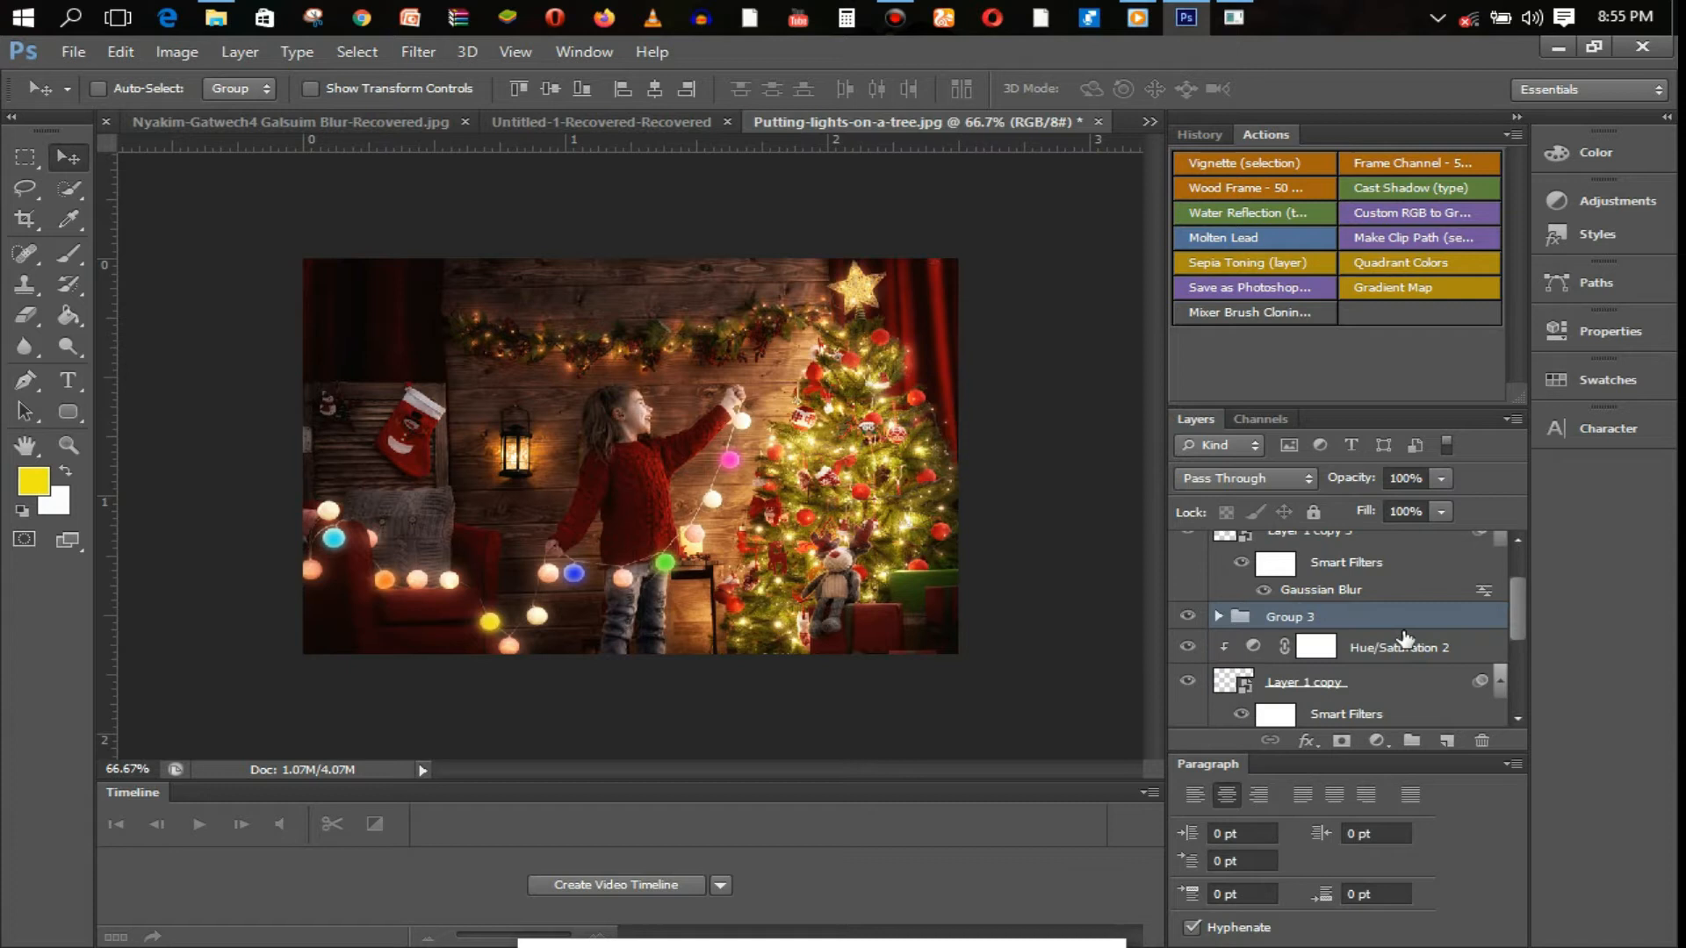
# - Group Layer 1 copy together with its clipped Hue/Saturation 2 adjustment
pyautogui.moveTo(1520, 621); pyautogui.dragTo(1518, 644)
pyautogui.click(1404, 634)
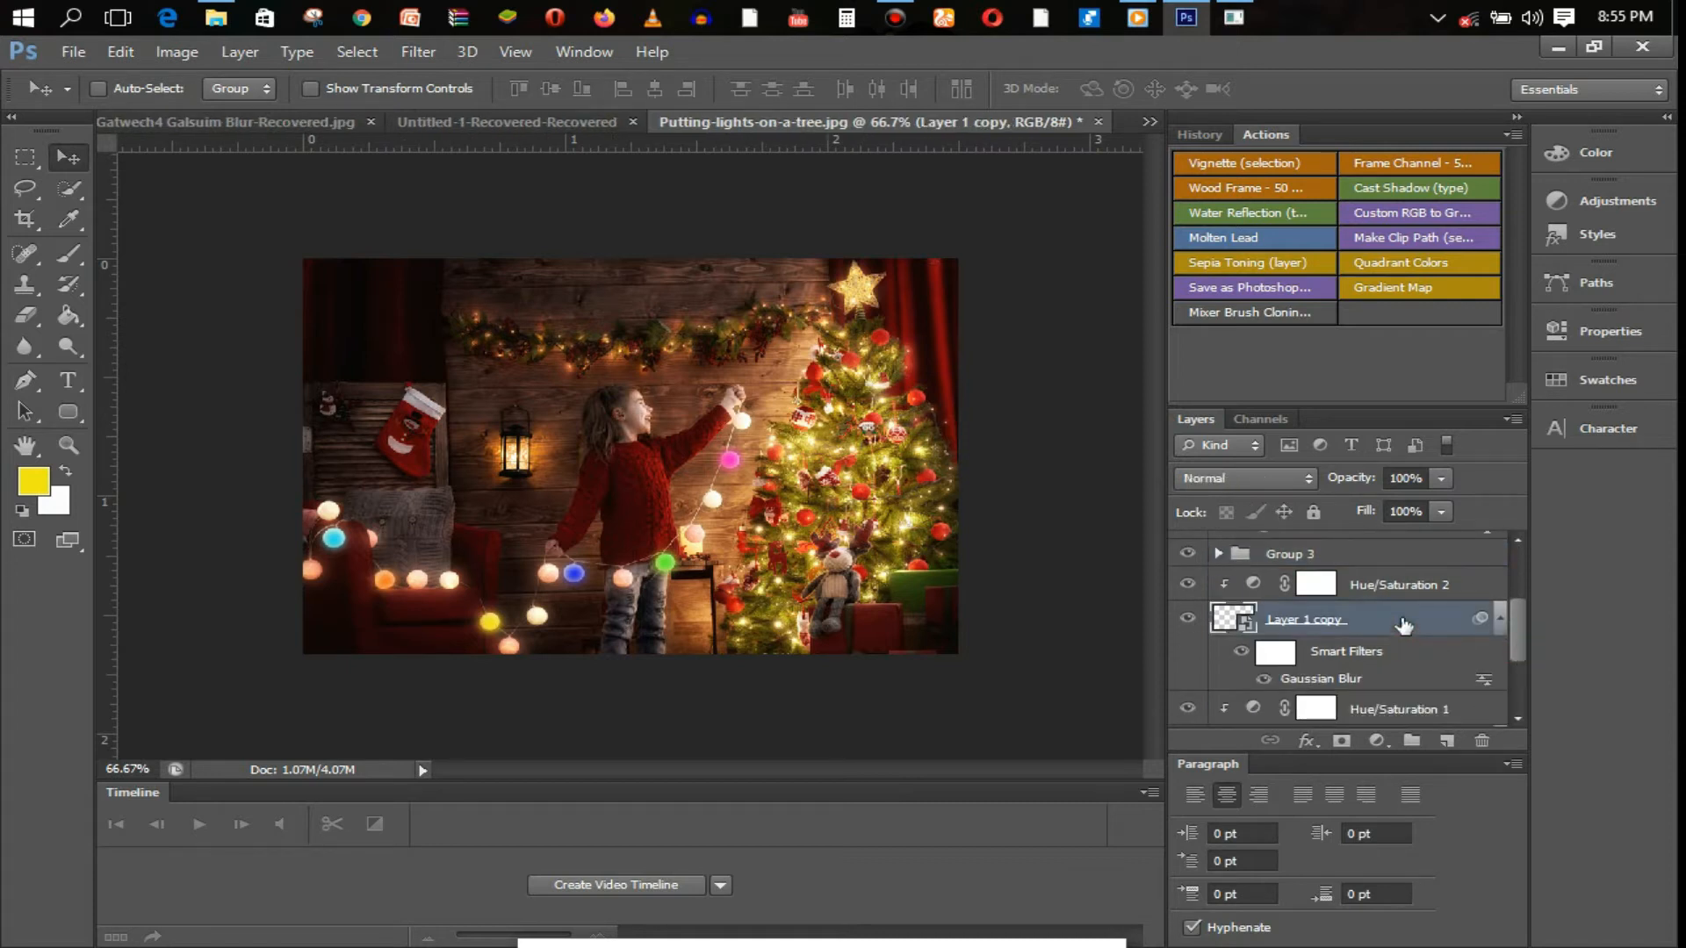
pyautogui.keyDown('shift'); pyautogui.click(1415, 598); pyautogui.keyUp('shift')
pyautogui.moveTo(1416, 599); pyautogui.dragTo(1255, 594)
pyautogui.hotkey('ctrl', 'g')
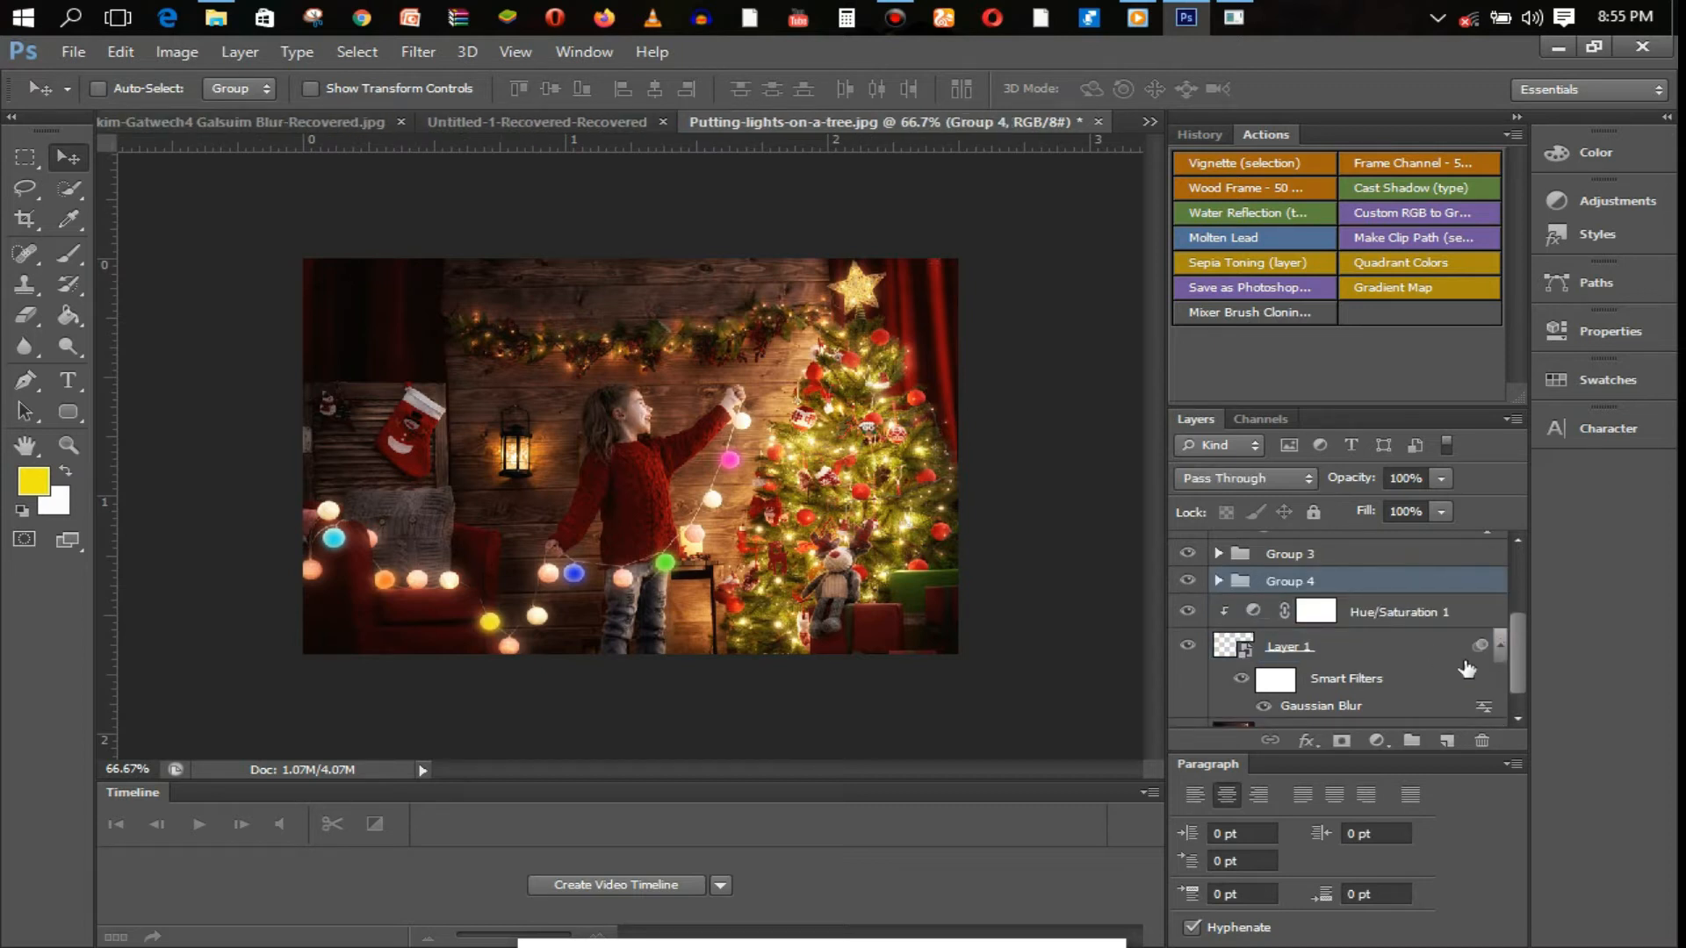
# - Group Layer 1 together with its clipped Hue/Saturation 1 adjustment
pyautogui.click(1420, 612)
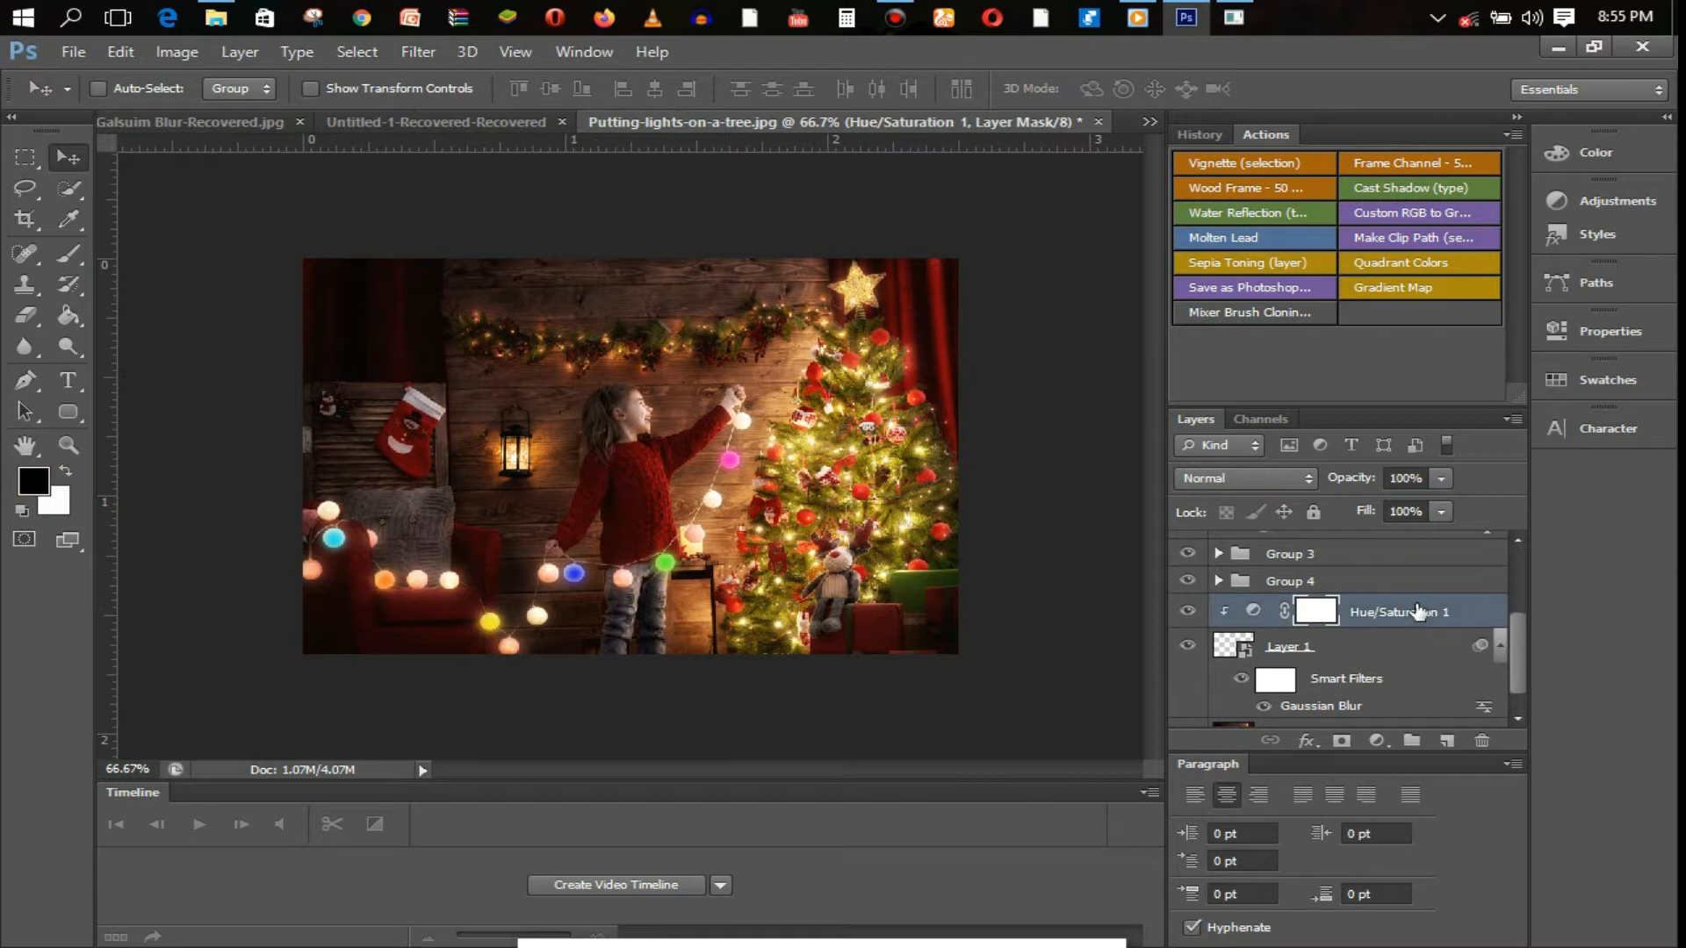
pyautogui.keyDown('shift'); pyautogui.click(1402, 664); pyautogui.keyUp('shift')
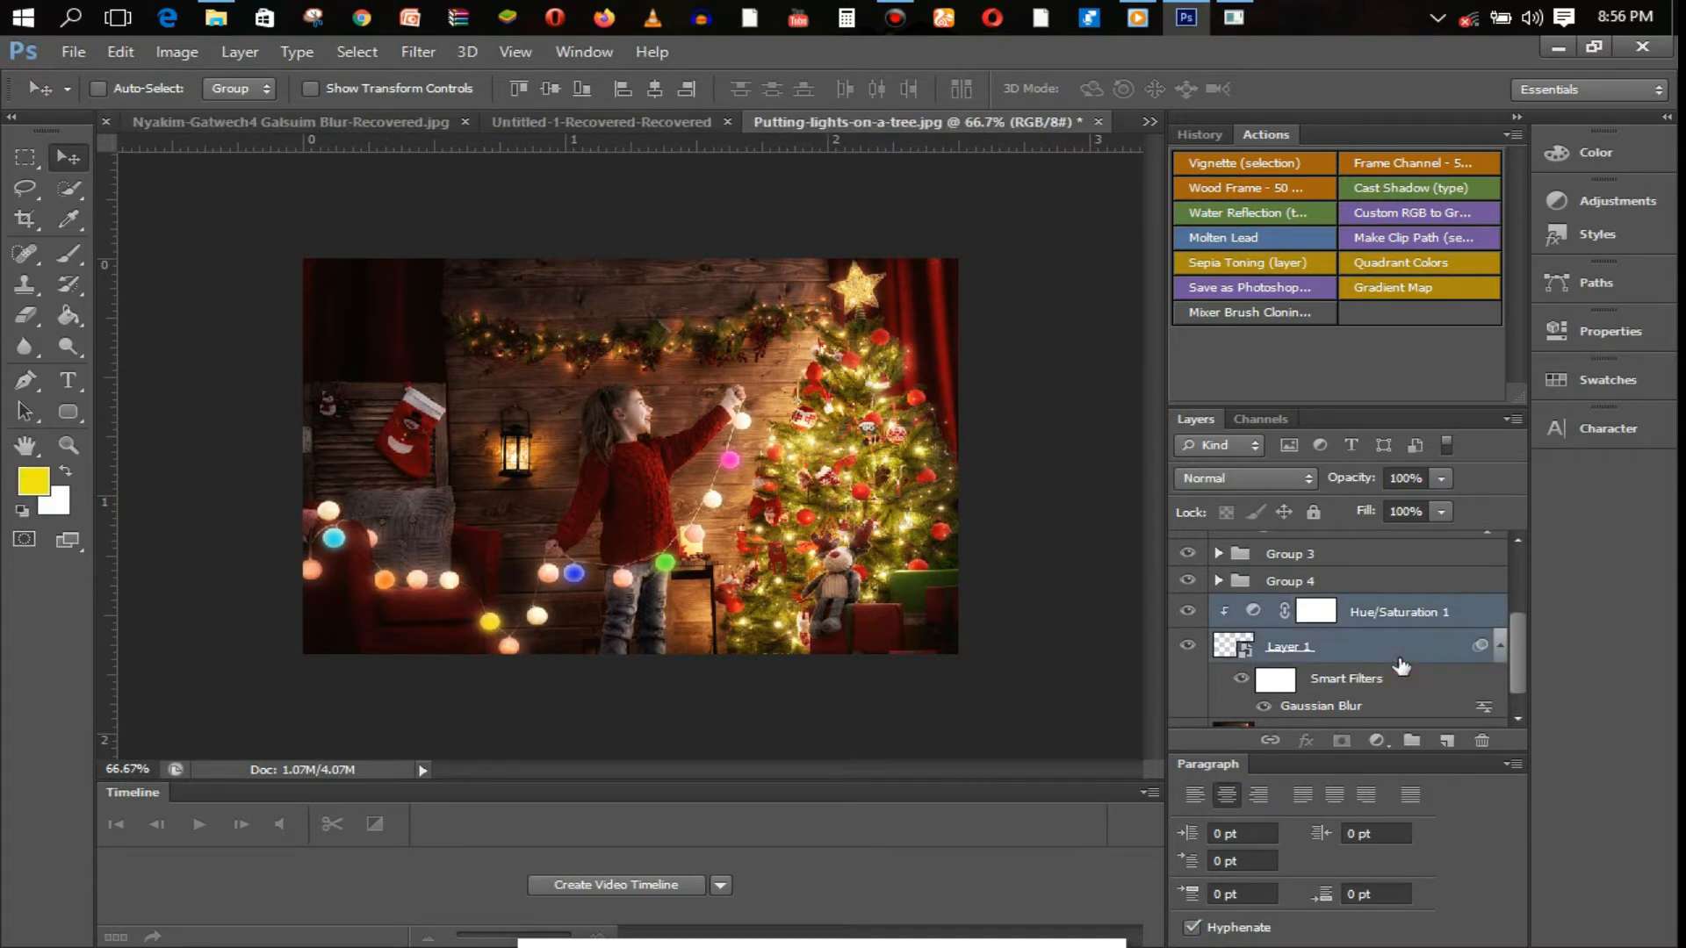
pyautogui.hotkey('ctrl', 'g')
# - Toggle the visibility of Layer 1 copy 3 to check which bulb it colors
pyautogui.moveTo(1516, 672); pyautogui.dragTo(1521, 624)
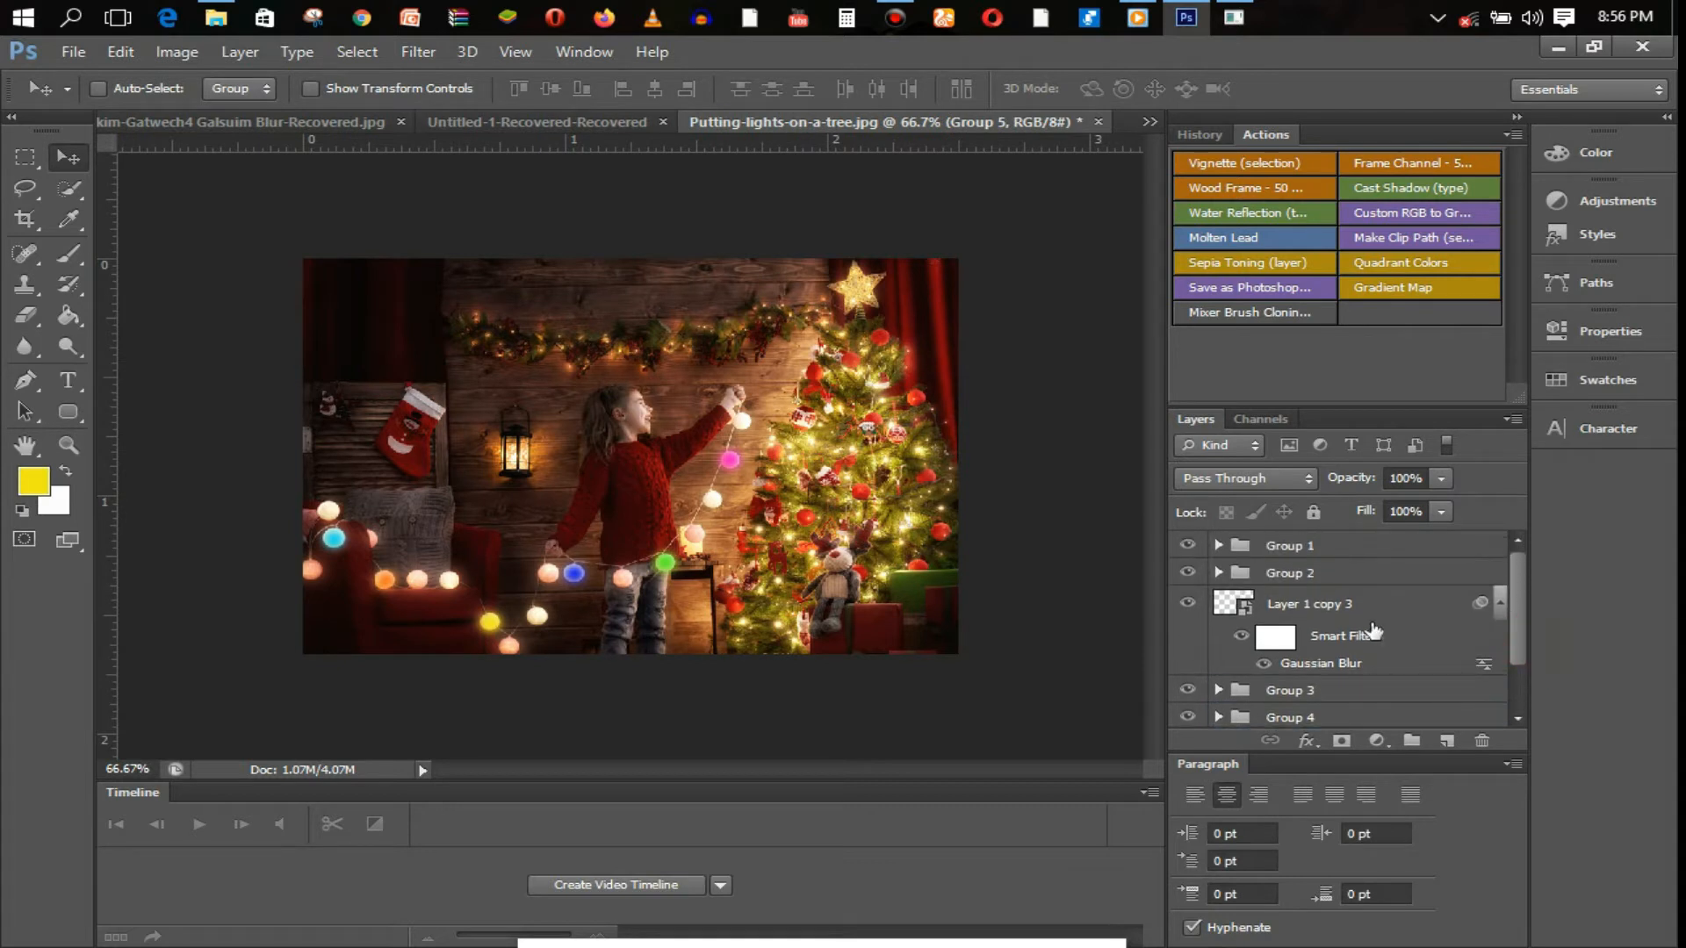
pyautogui.click(1193, 604)
pyautogui.click(1189, 604)
# - Add a Hue/Saturation adjustment layer directly above the Background with Hue set to +8
pyautogui.moveTo(1520, 629); pyautogui.dragTo(1529, 679)
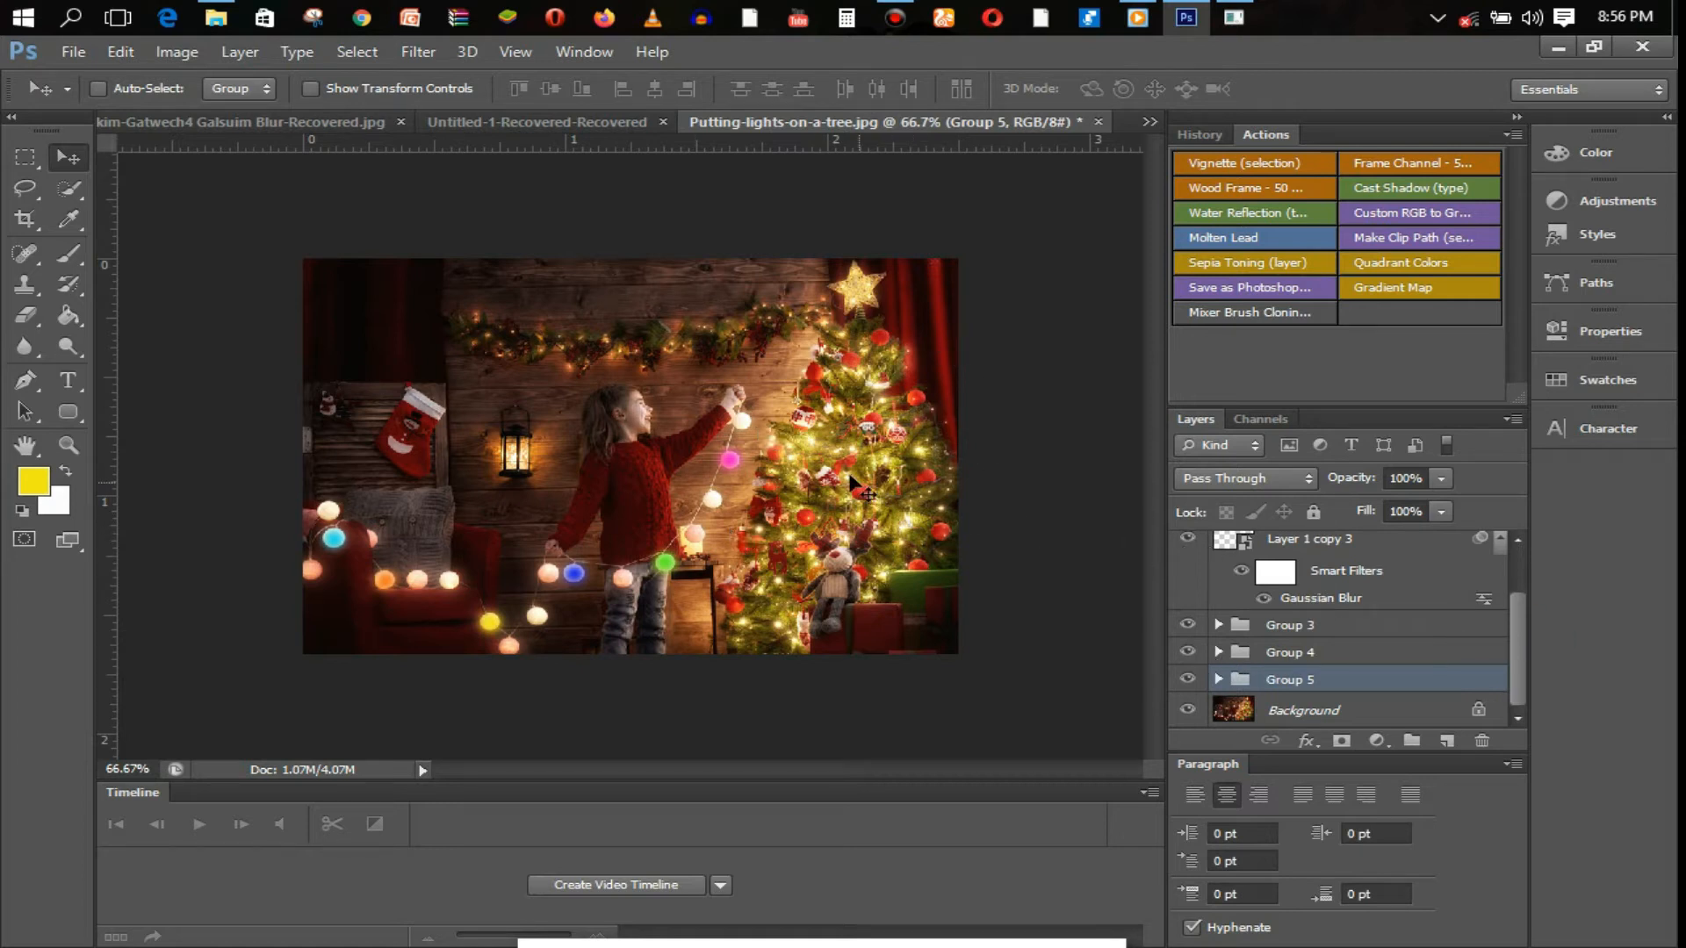
pyautogui.moveTo(1515, 664)
pyautogui.mouseDown()
pyautogui.moveTo(1518, 643)
pyautogui.moveTo(1515, 679)
pyautogui.mouseUp()
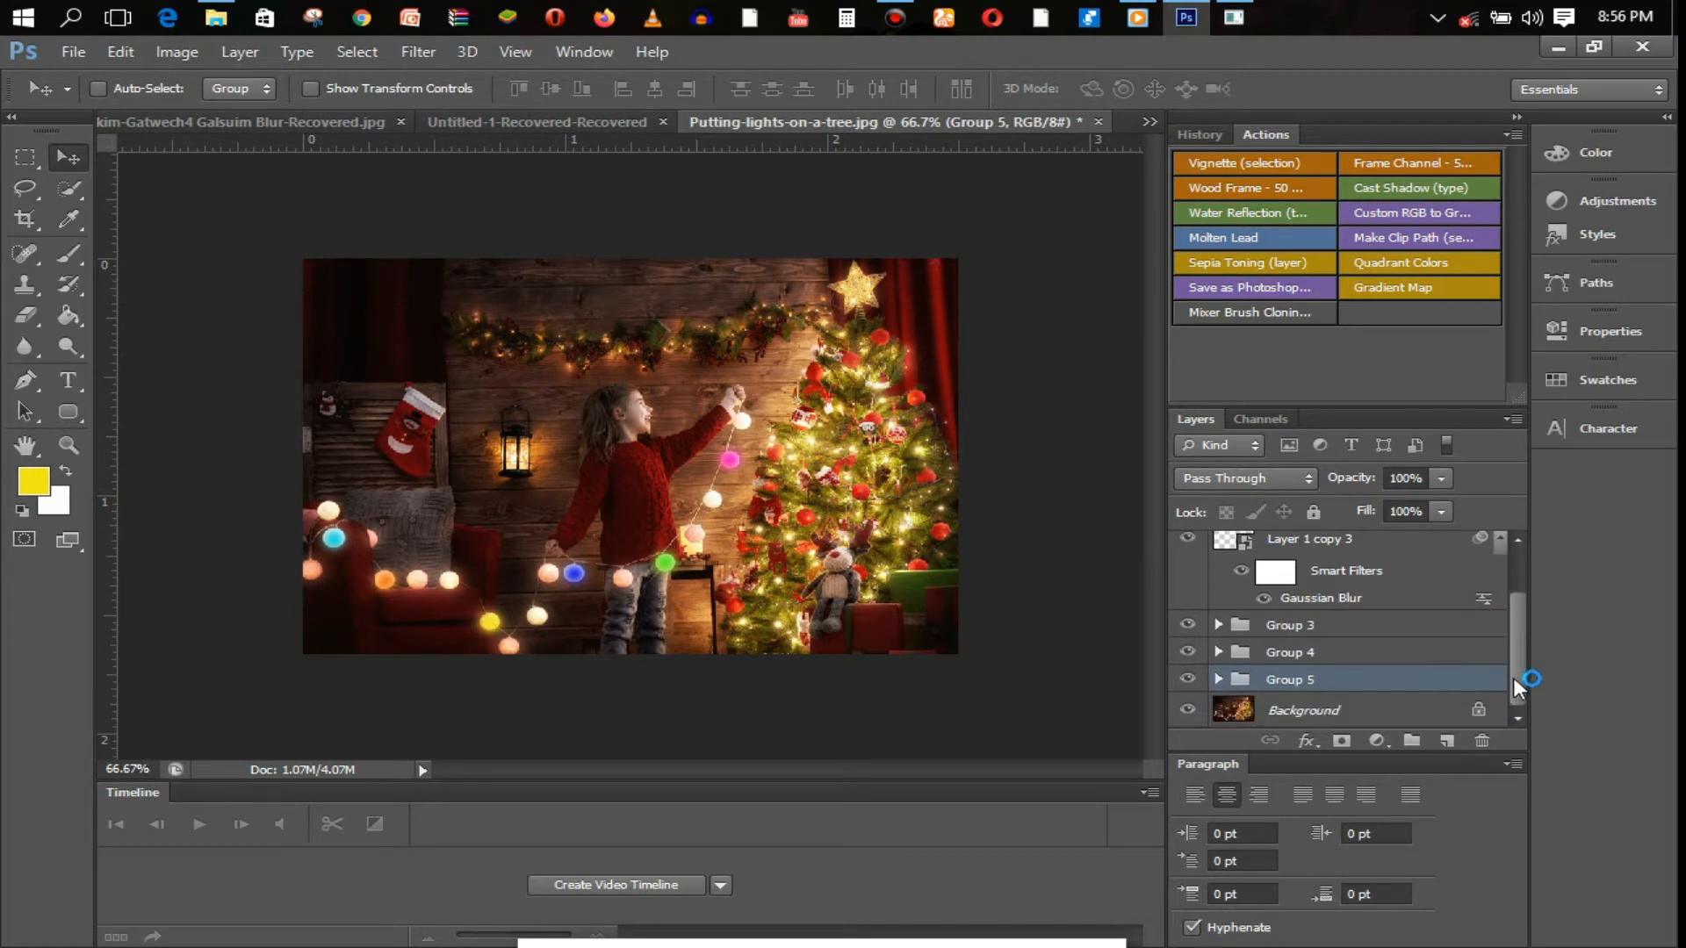
pyautogui.click(1335, 707)
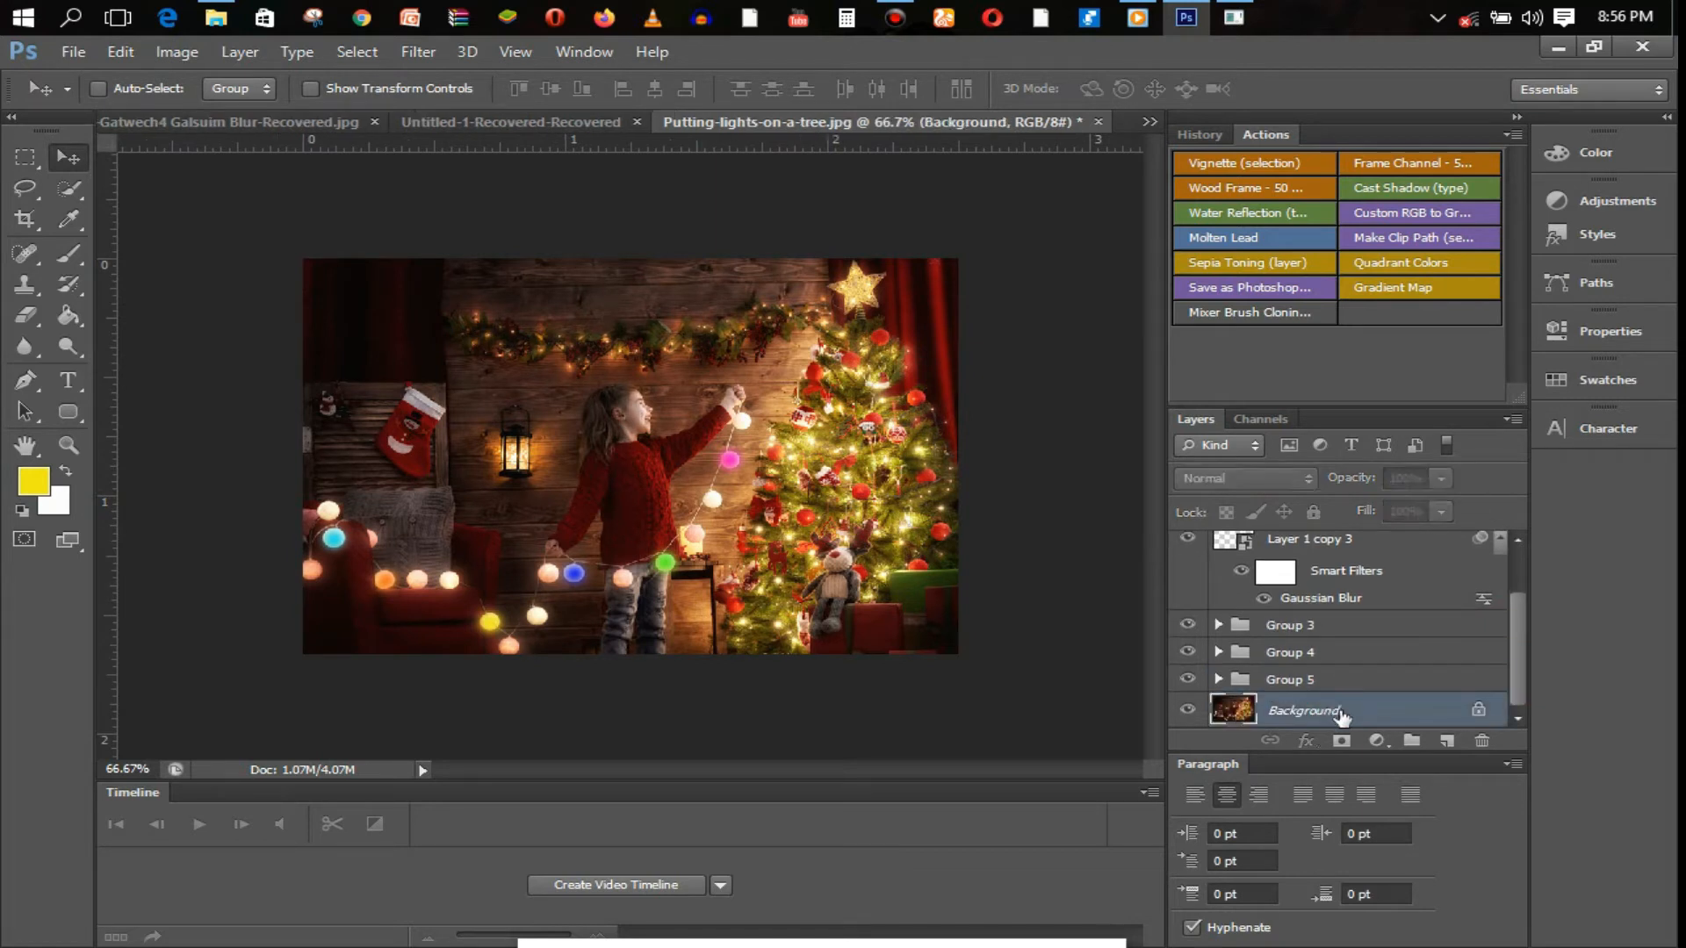
pyautogui.click(1378, 741)
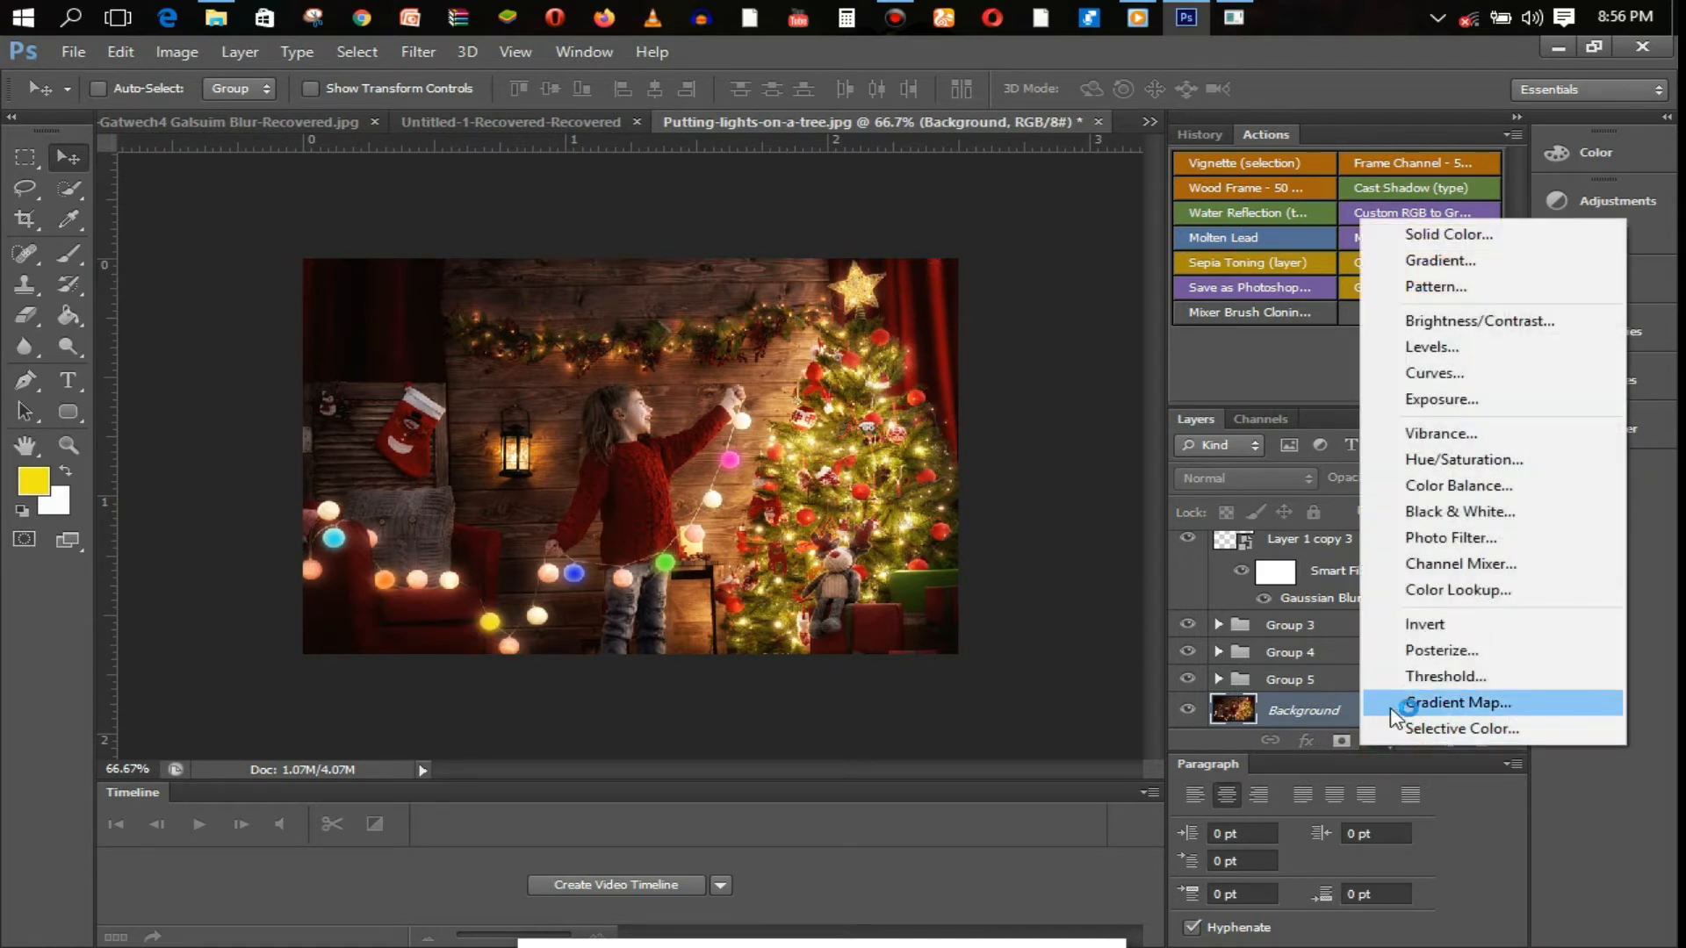
pyautogui.click(1480, 474)
pyautogui.moveTo(1329, 476)
pyautogui.mouseDown()
pyautogui.moveTo(1310, 476)
pyautogui.moveTo(1338, 475)
pyautogui.mouseUp()
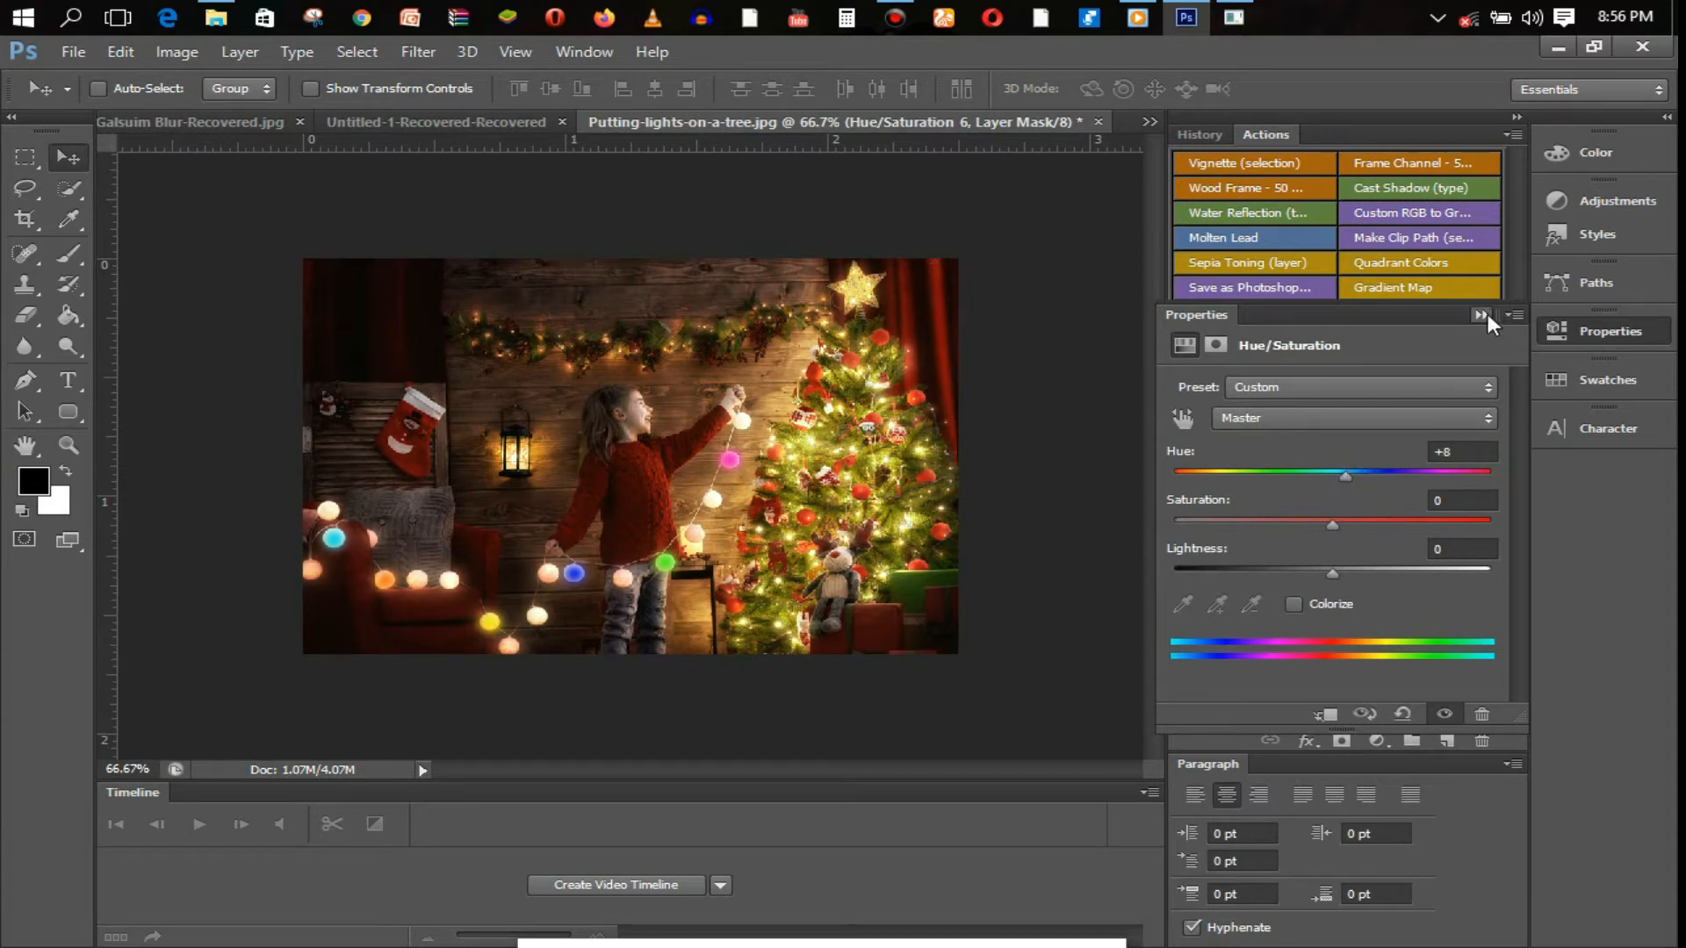
pyautogui.moveTo(1346, 476)
pyautogui.mouseDown()
pyautogui.moveTo(1360, 478)
pyautogui.moveTo(1345, 476)
pyautogui.mouseUp()
pyautogui.click(1483, 314)
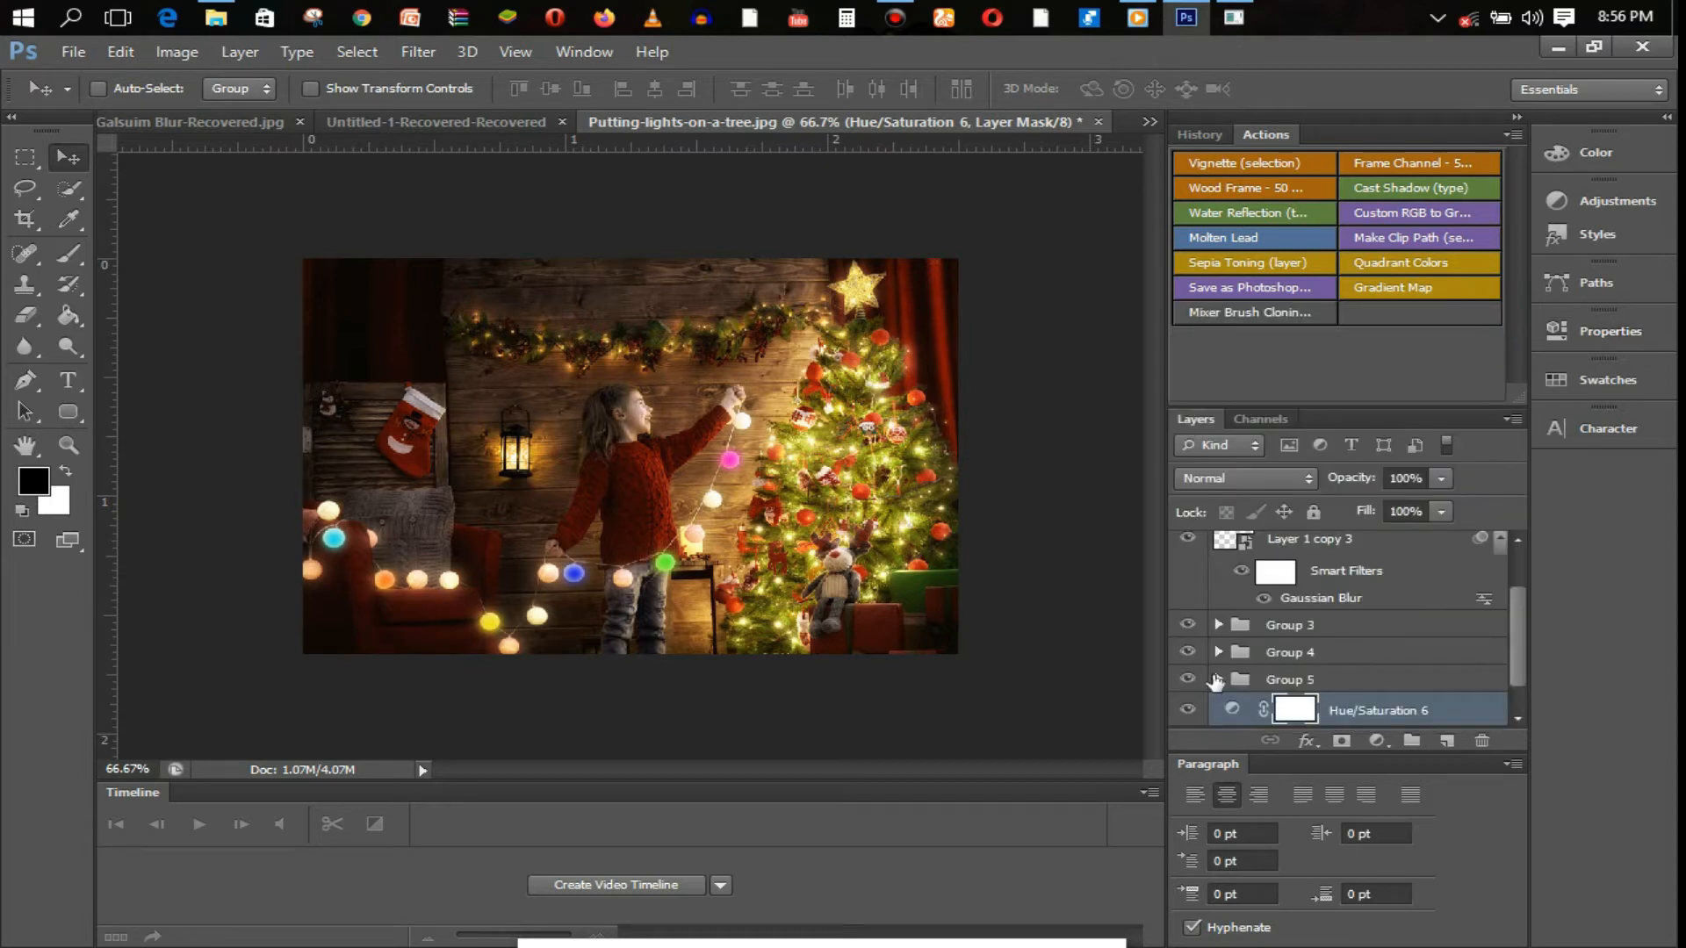
# - Toggle the Hue/Saturation 6 adjustment's visibility to compare the photo with and without the hue shift
pyautogui.click(1187, 711)
pyautogui.click(1187, 711)
pyautogui.click(1187, 711)
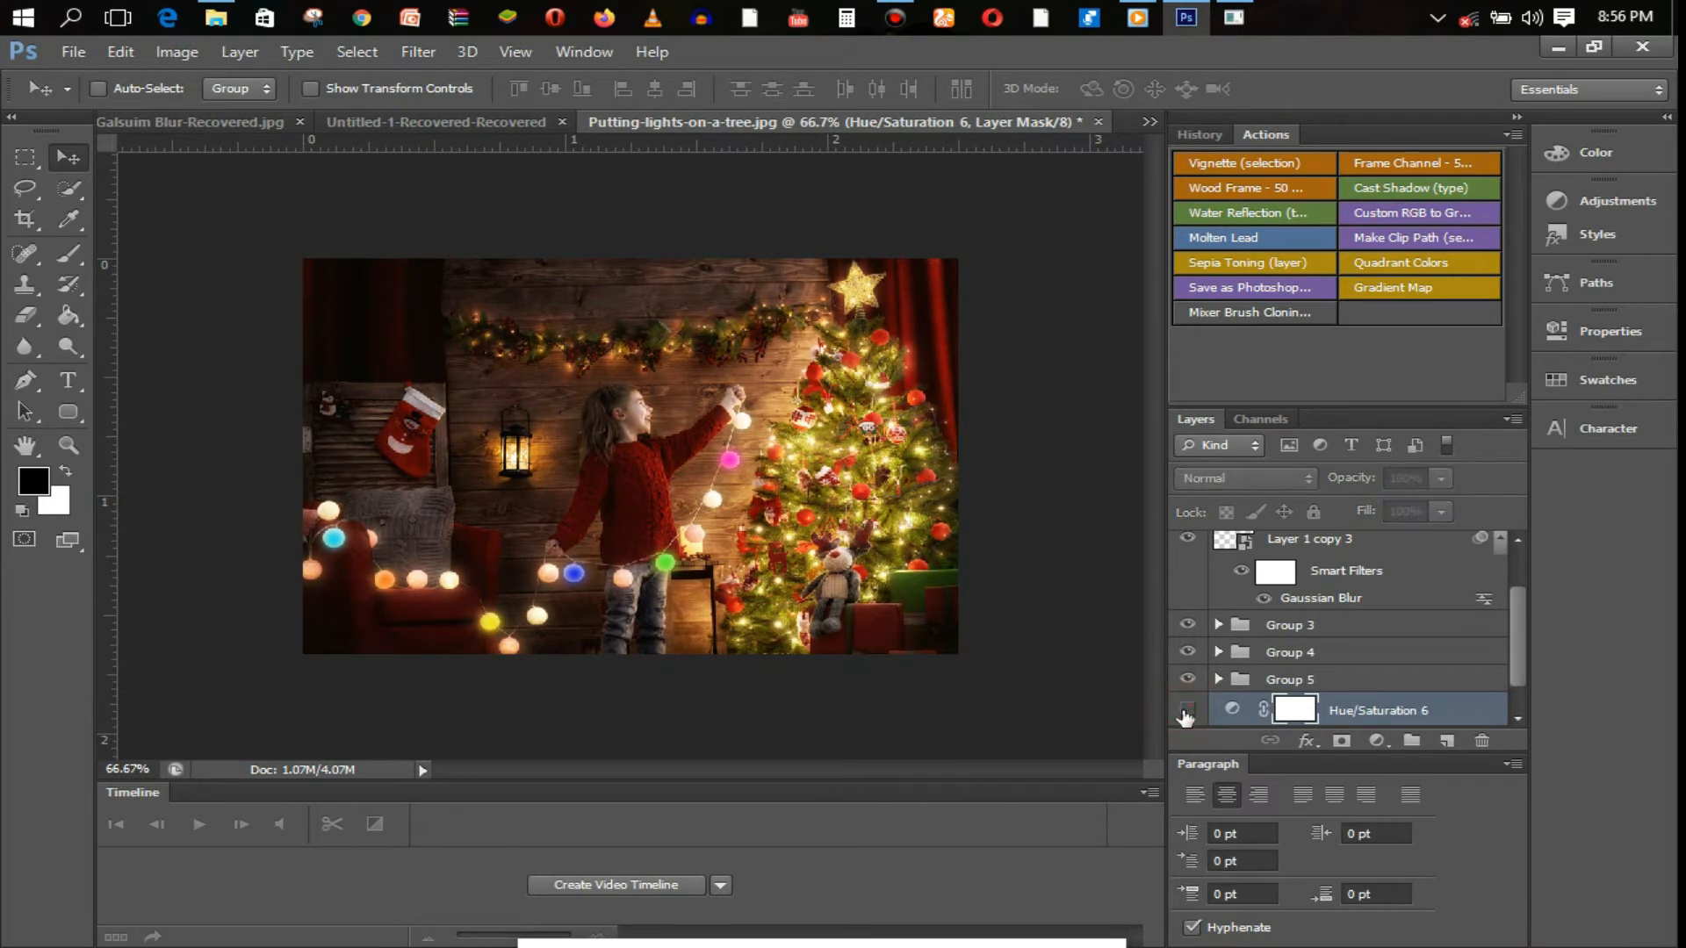
pyautogui.click(1187, 712)
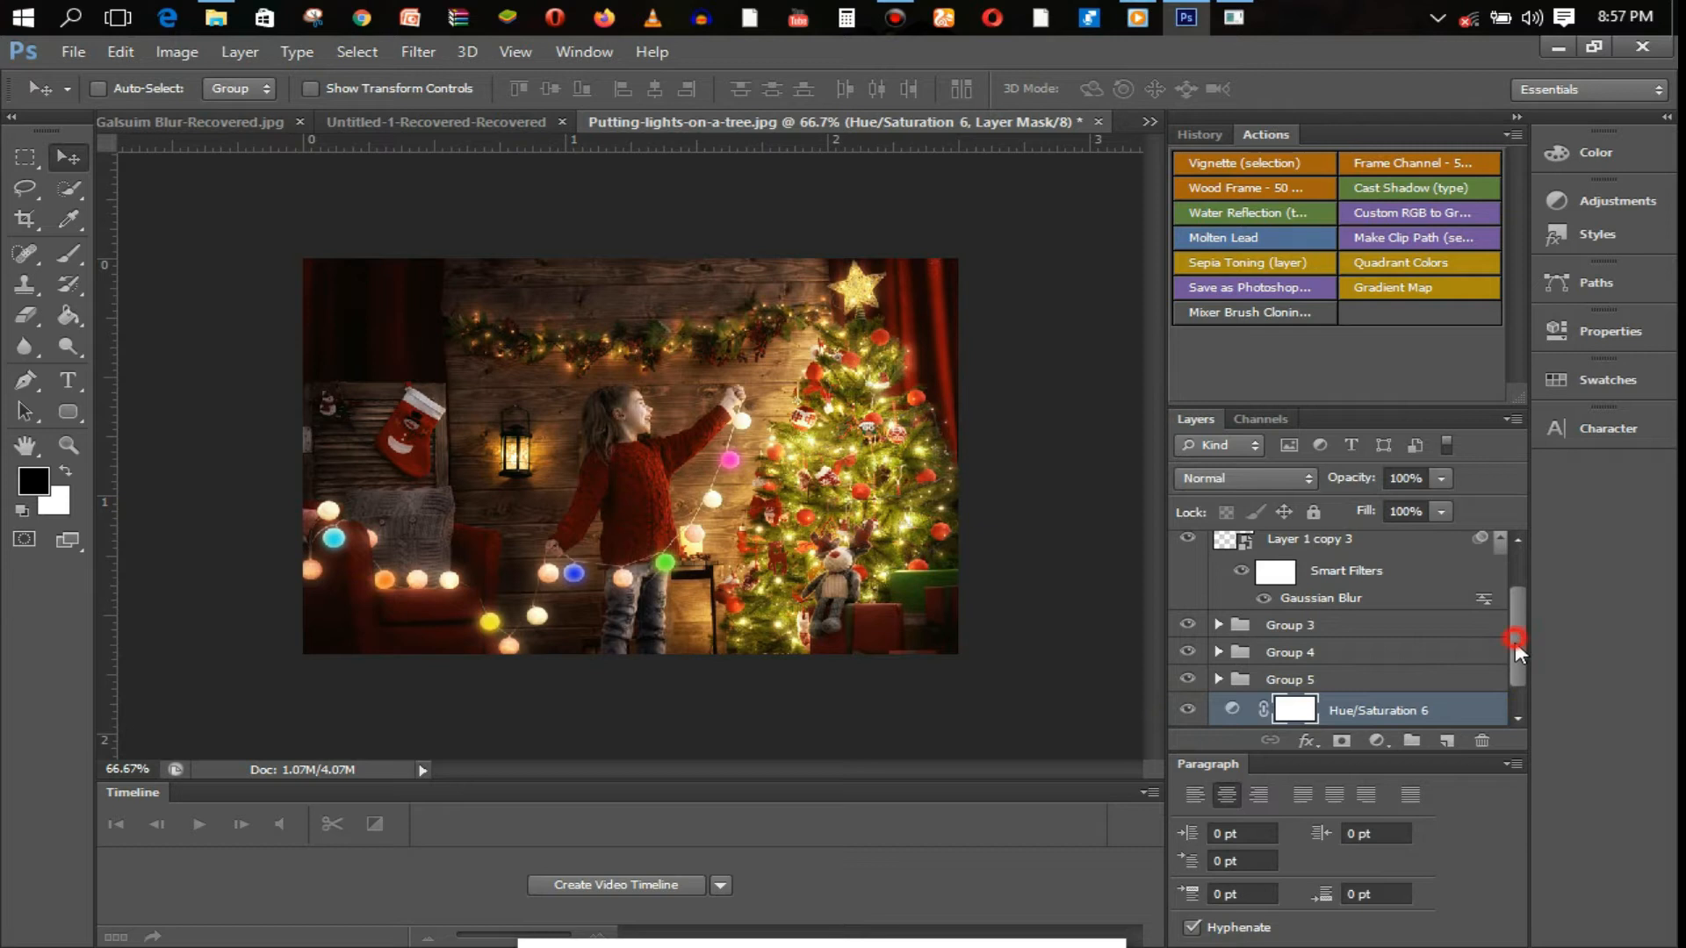
# - Hide Groups 5, 4, 3, 2 and 1 and Layer 1 copy 3 so none of the bulbs is colored
pyautogui.moveTo(1514, 641); pyautogui.dragTo(1518, 667)
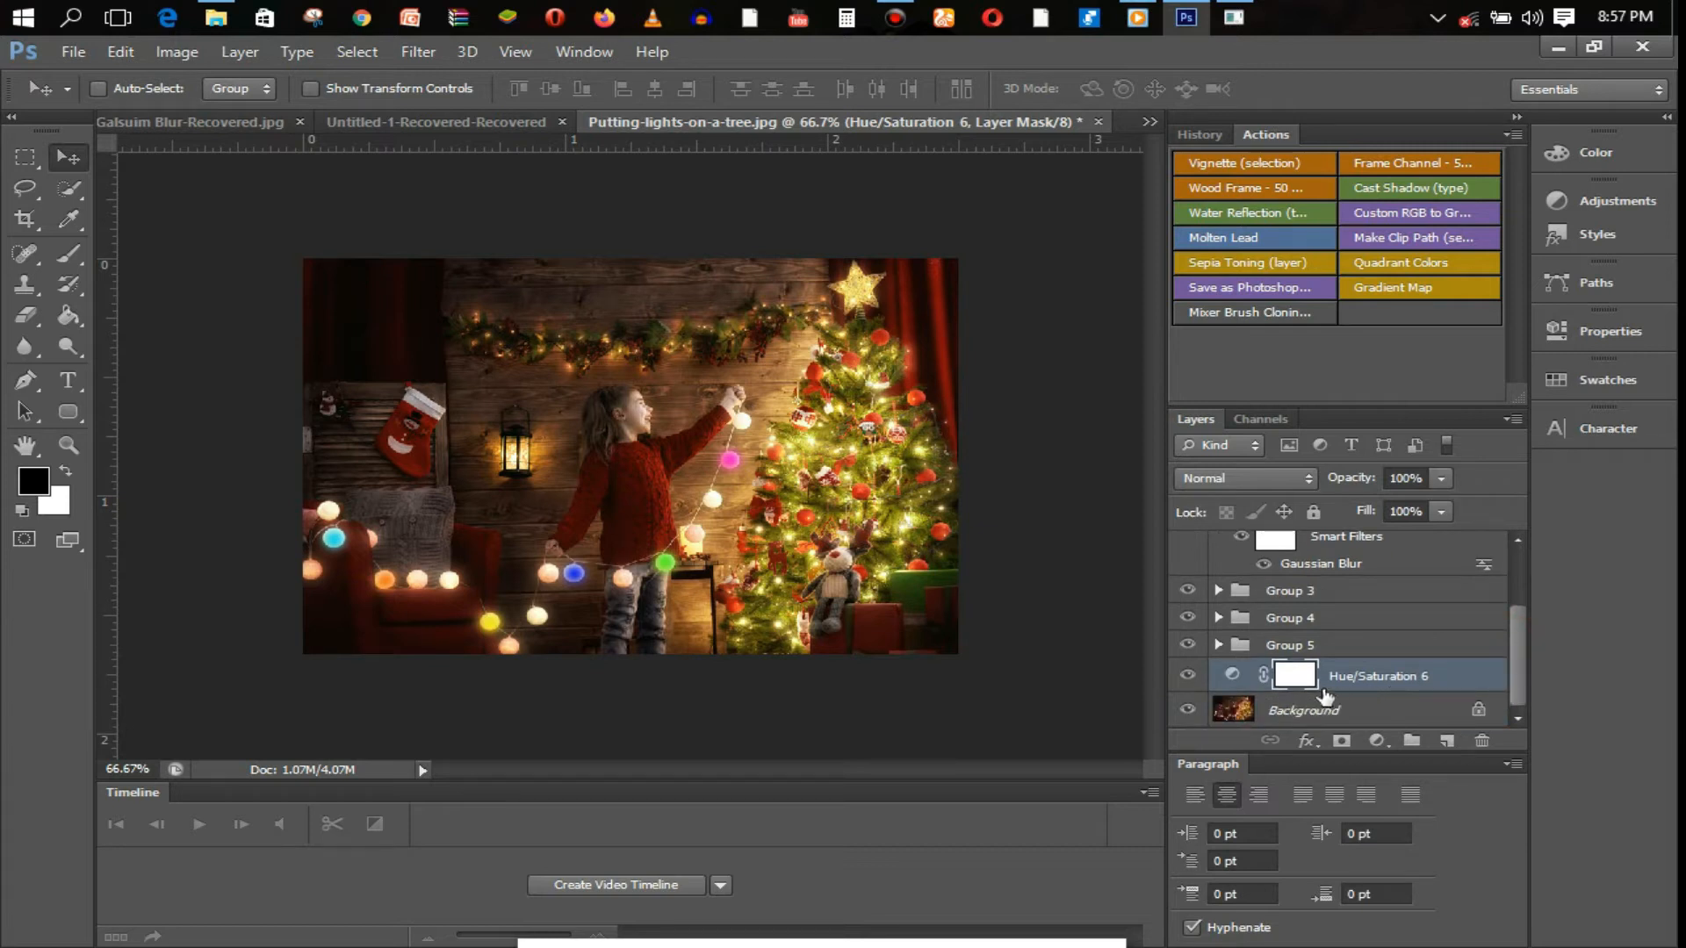
pyautogui.click(1188, 644)
pyautogui.click(1189, 619)
pyautogui.click(1188, 590)
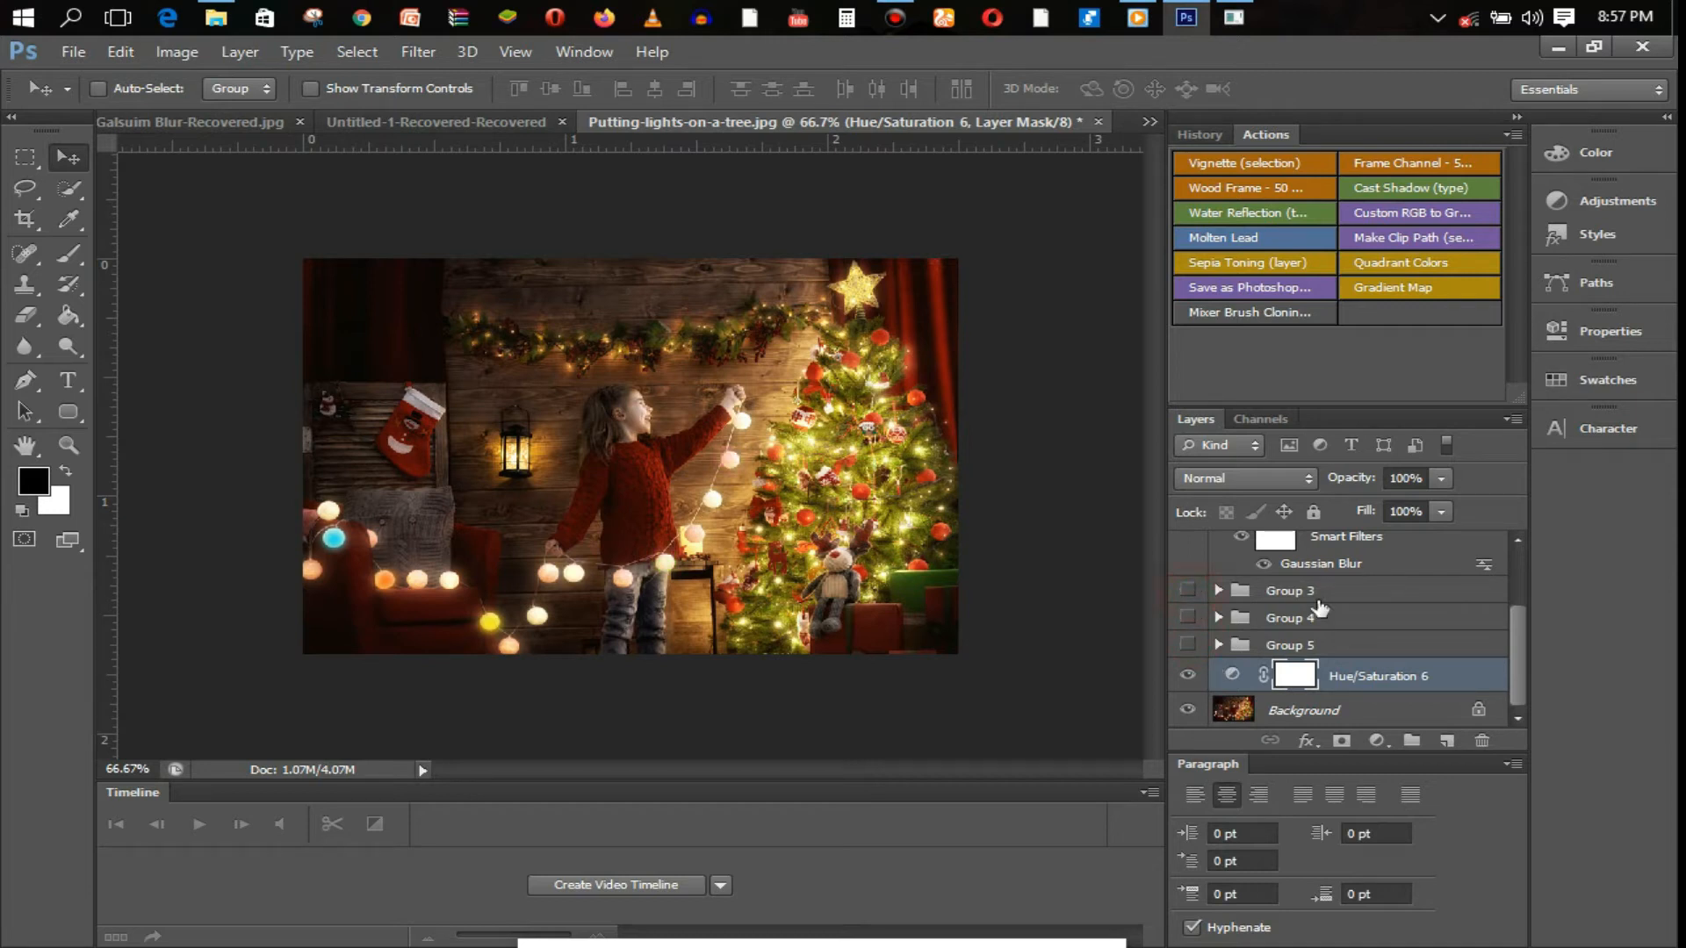
pyautogui.moveTo(1526, 657); pyautogui.dragTo(1526, 592)
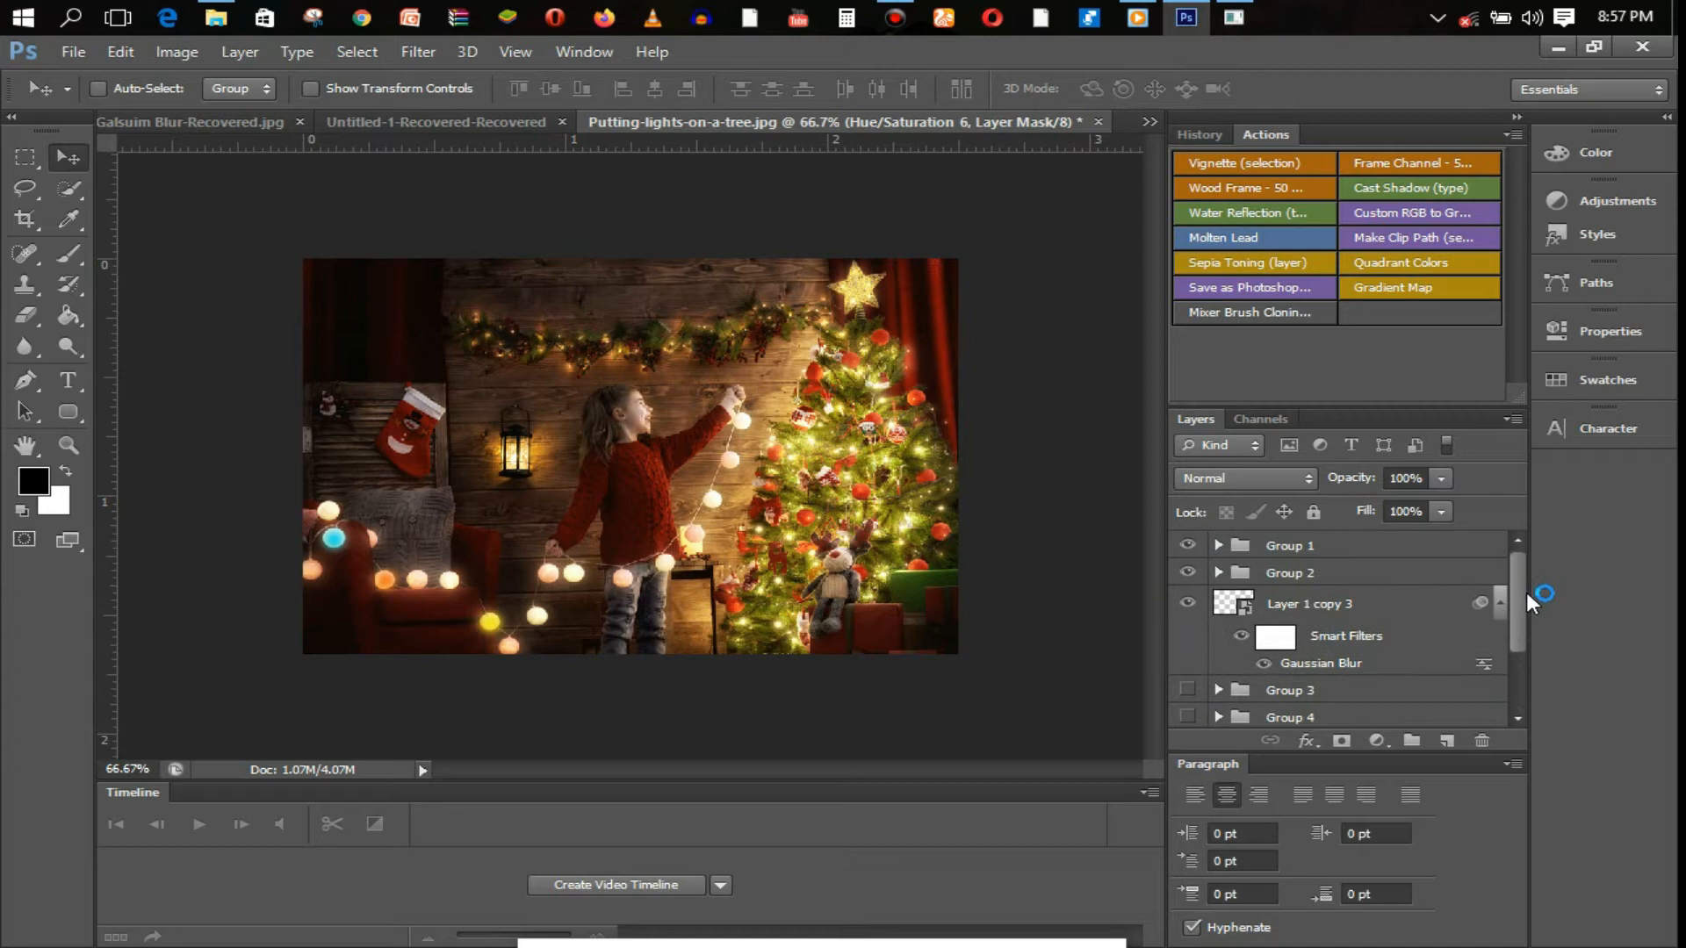
pyautogui.moveTo(1189, 604); pyautogui.dragTo(1192, 553)
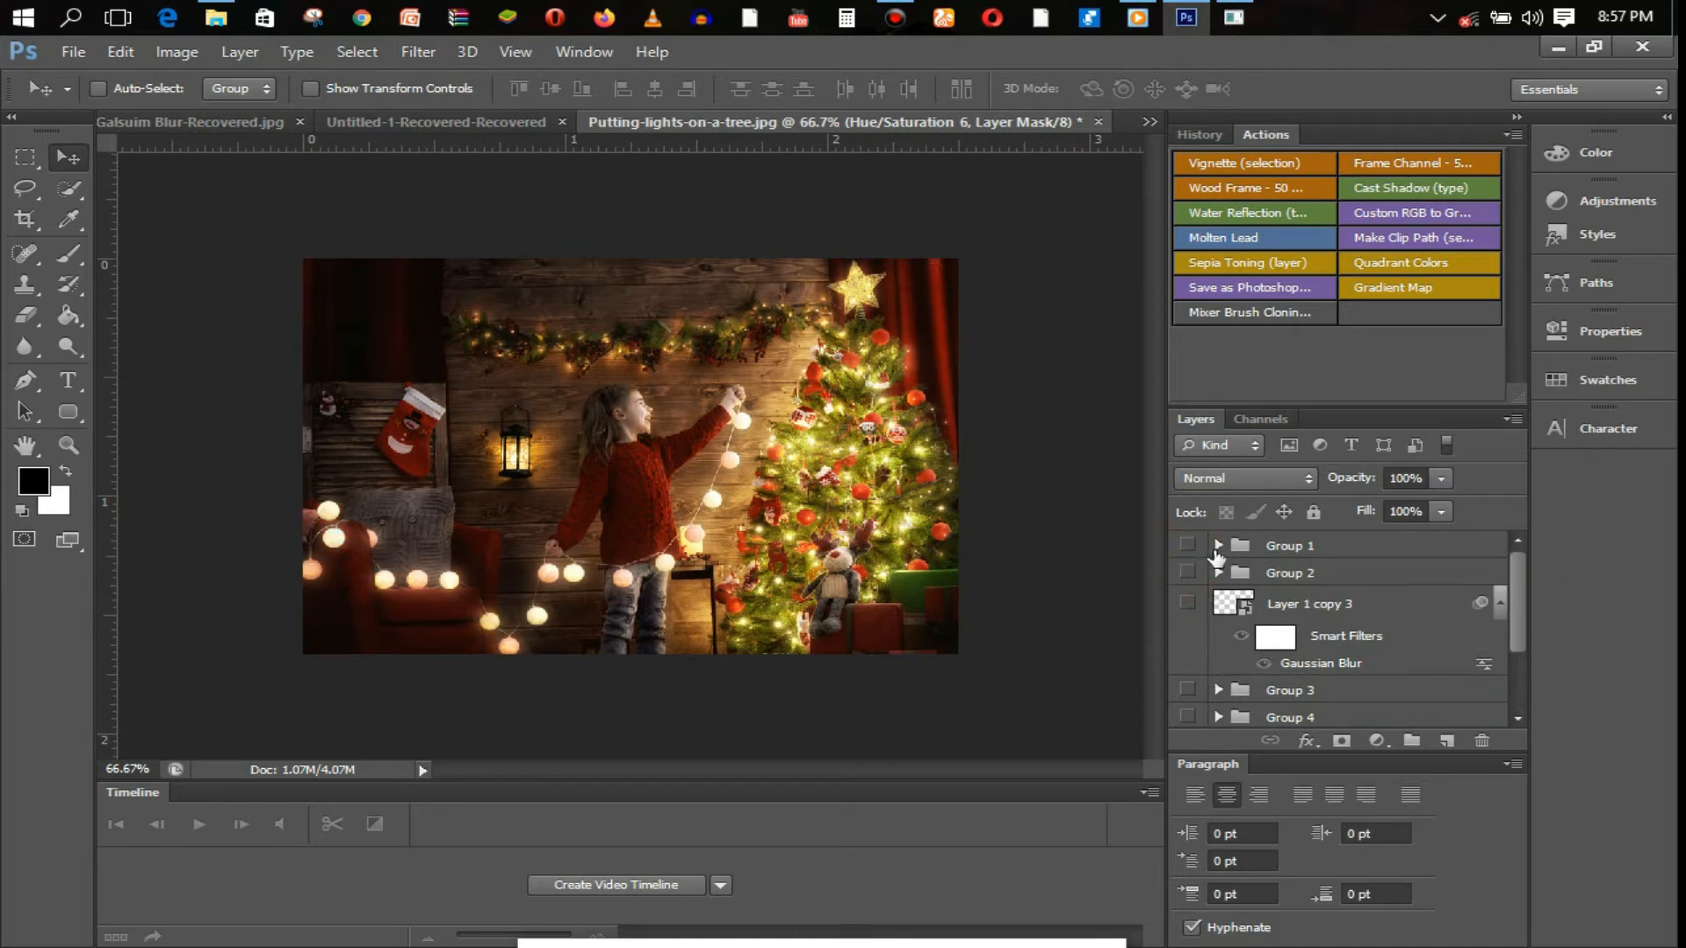
# - Preview the bulb colors by showing Groups 1 to 4 and Layer 1 copy 3 and hiding them again
pyautogui.click(1188, 545)
pyautogui.click(1189, 572)
pyautogui.click(1191, 594)
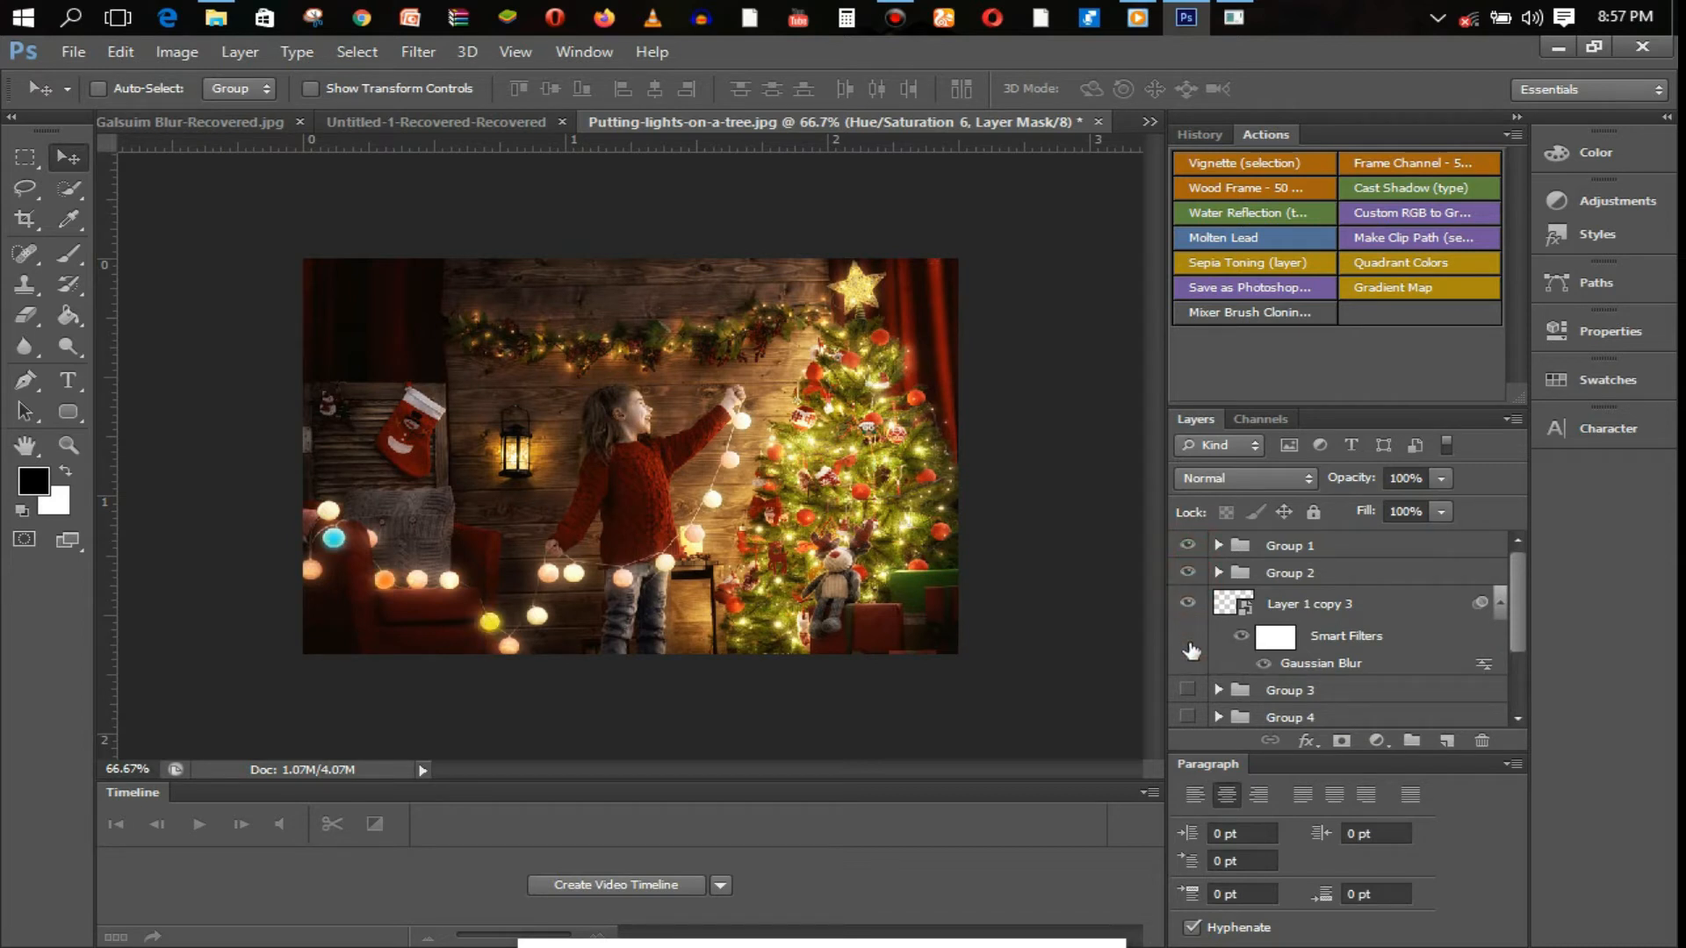
pyautogui.click(1191, 686)
pyautogui.click(1187, 719)
pyautogui.click(1187, 719)
pyautogui.click(1189, 690)
pyautogui.click(1191, 603)
pyautogui.click(1188, 573)
pyautogui.click(1189, 545)
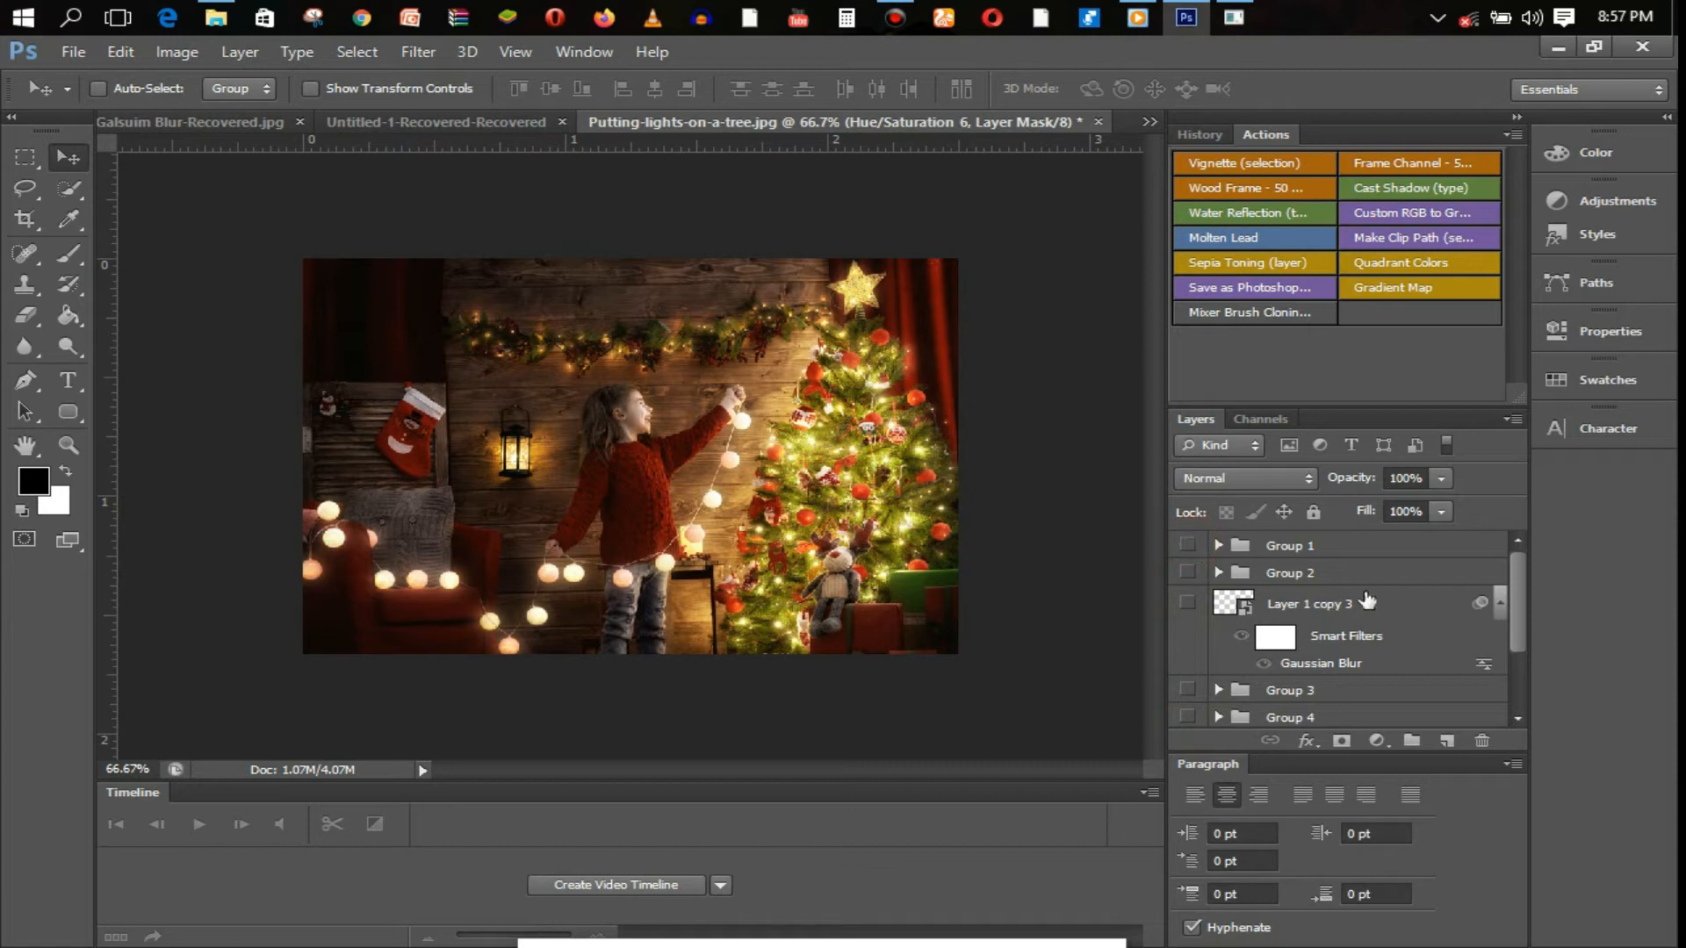
# - Show only Group 5 for the pink bulb, and close and reopen the Timeline
pyautogui.moveTo(1517, 608); pyautogui.dragTo(1520, 655)
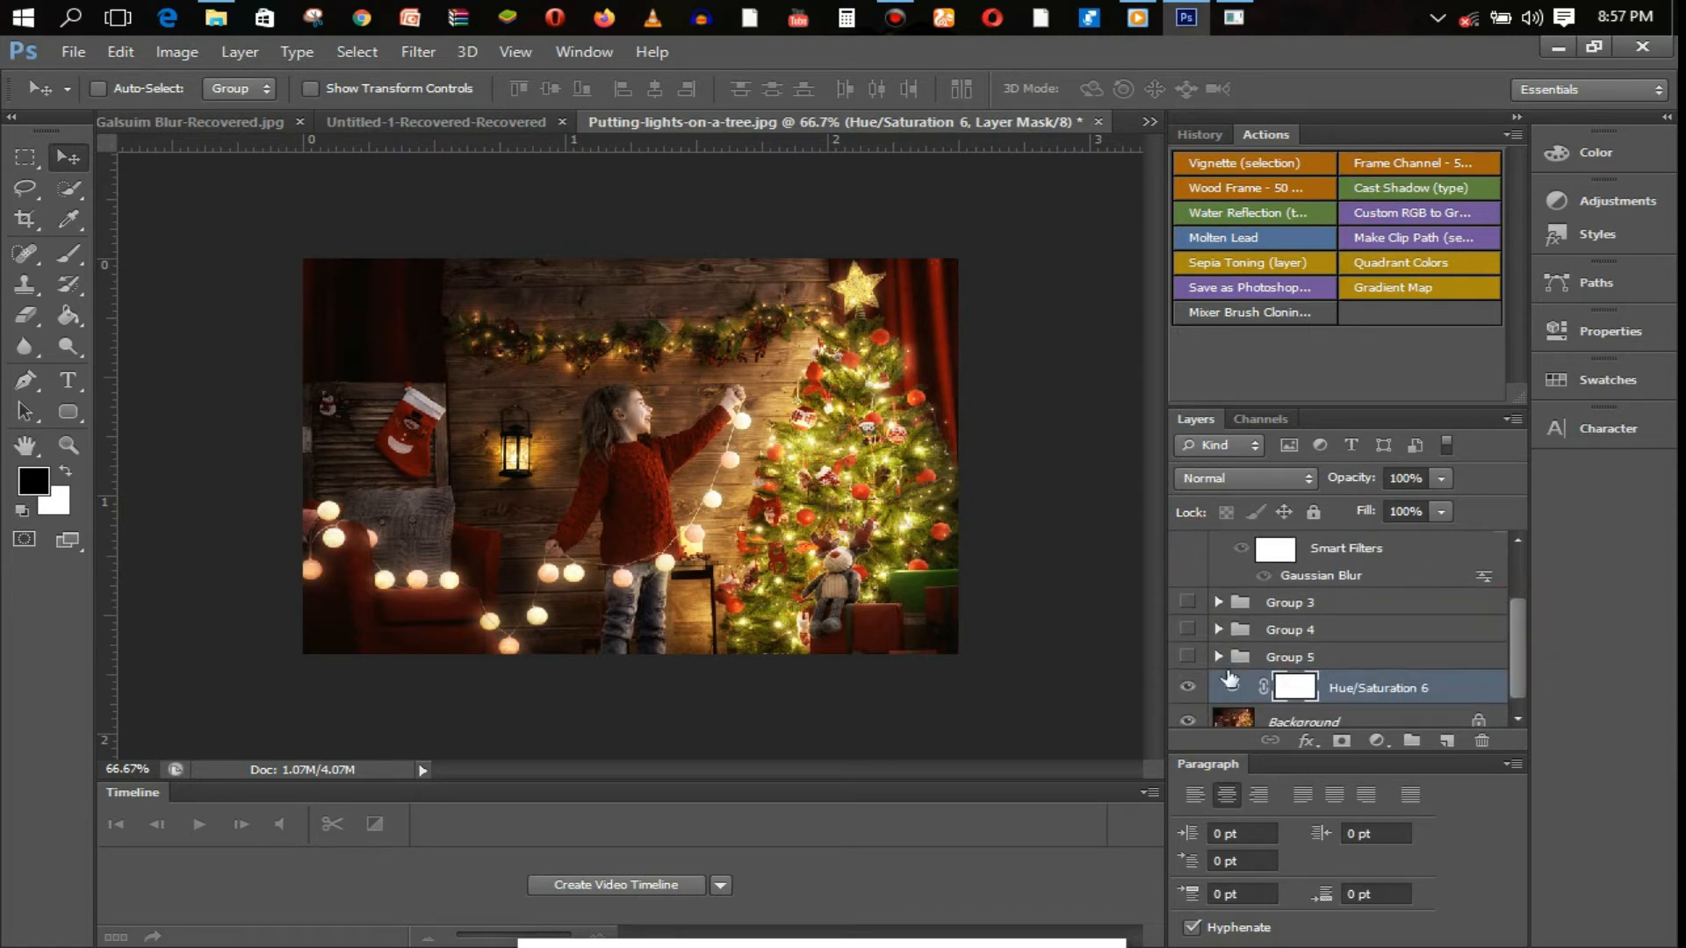
pyautogui.click(1188, 657)
pyautogui.click(566, 51)
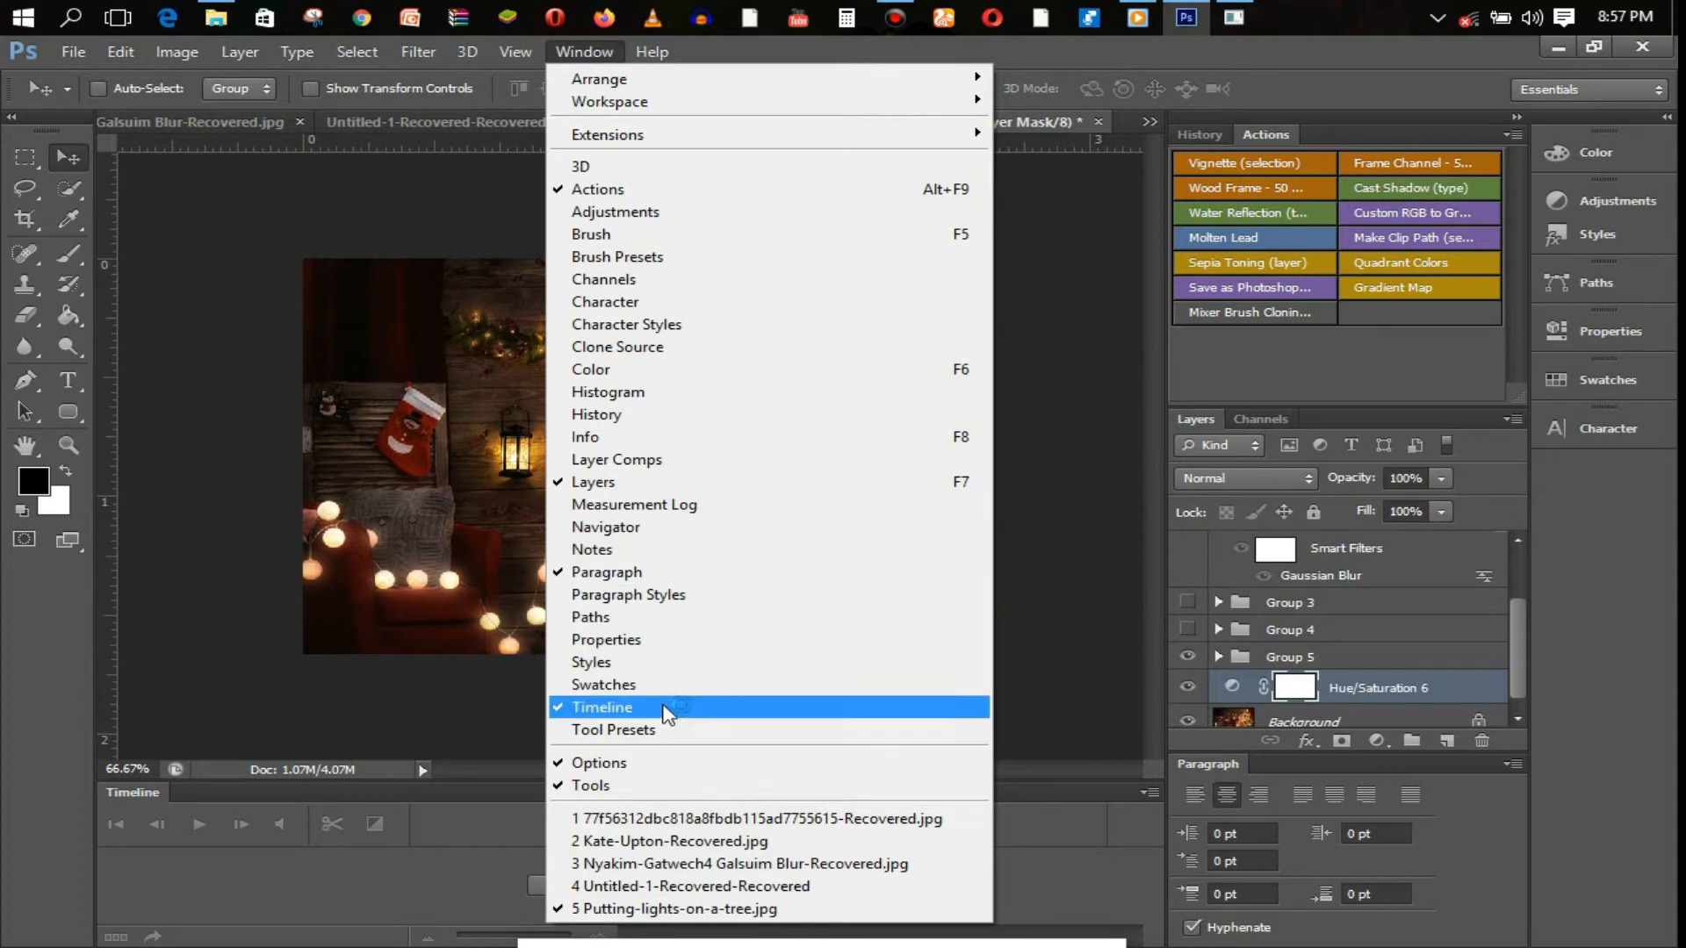
pyautogui.click(663, 710)
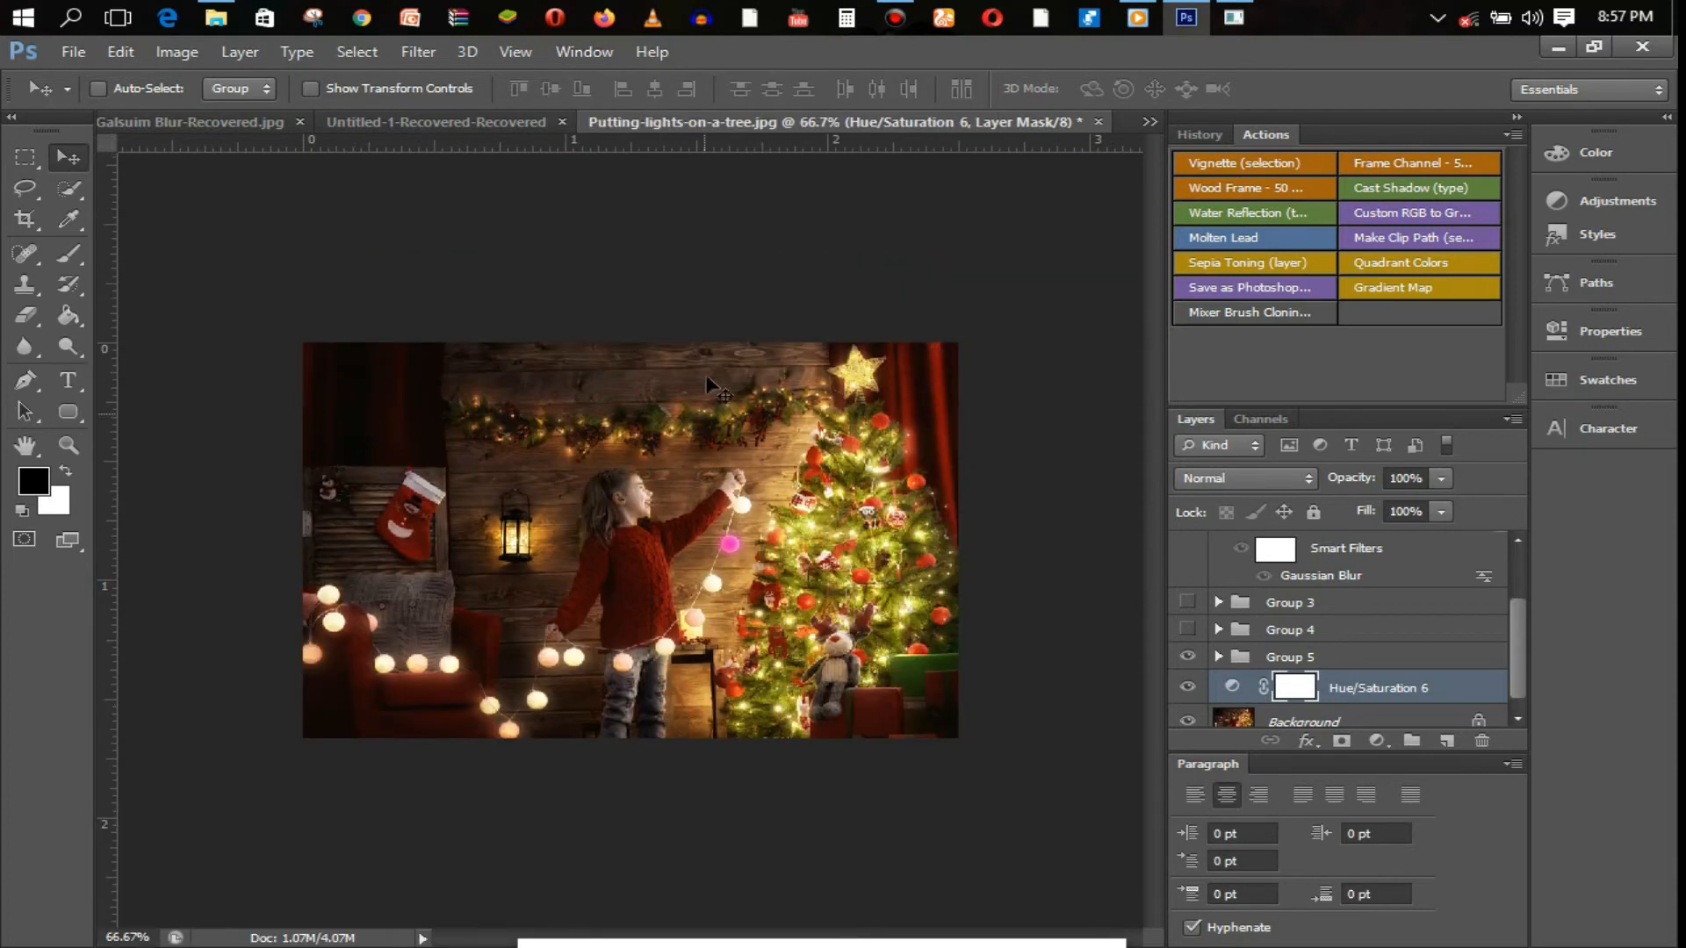
pyautogui.click(584, 51)
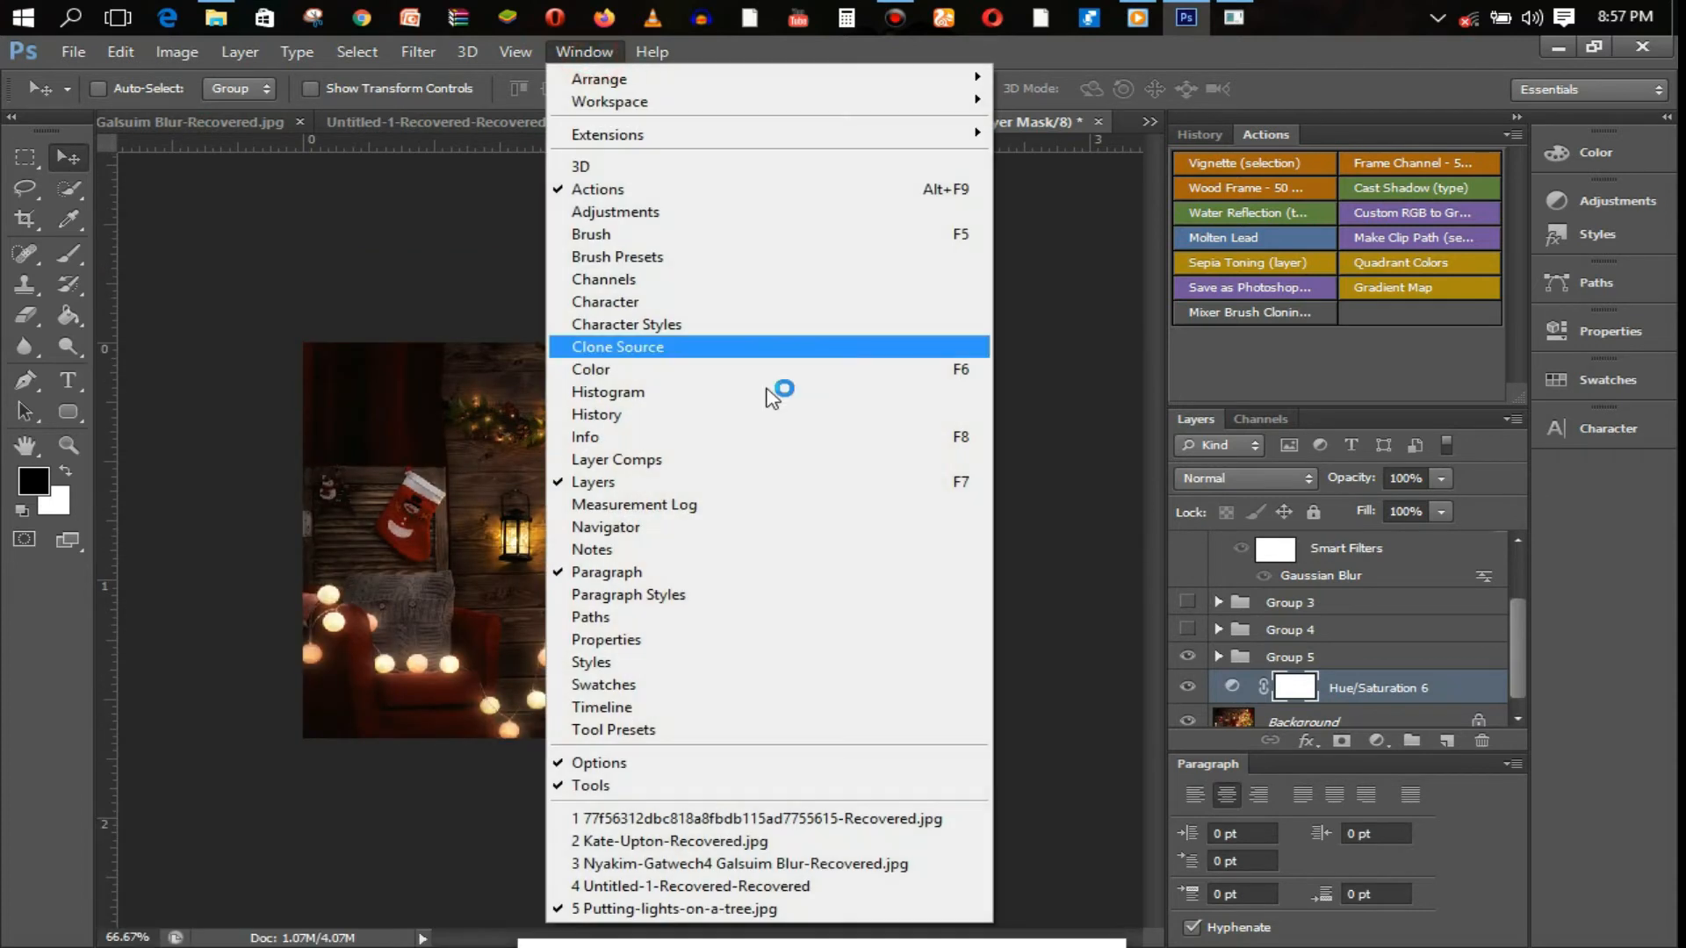
pyautogui.click(745, 707)
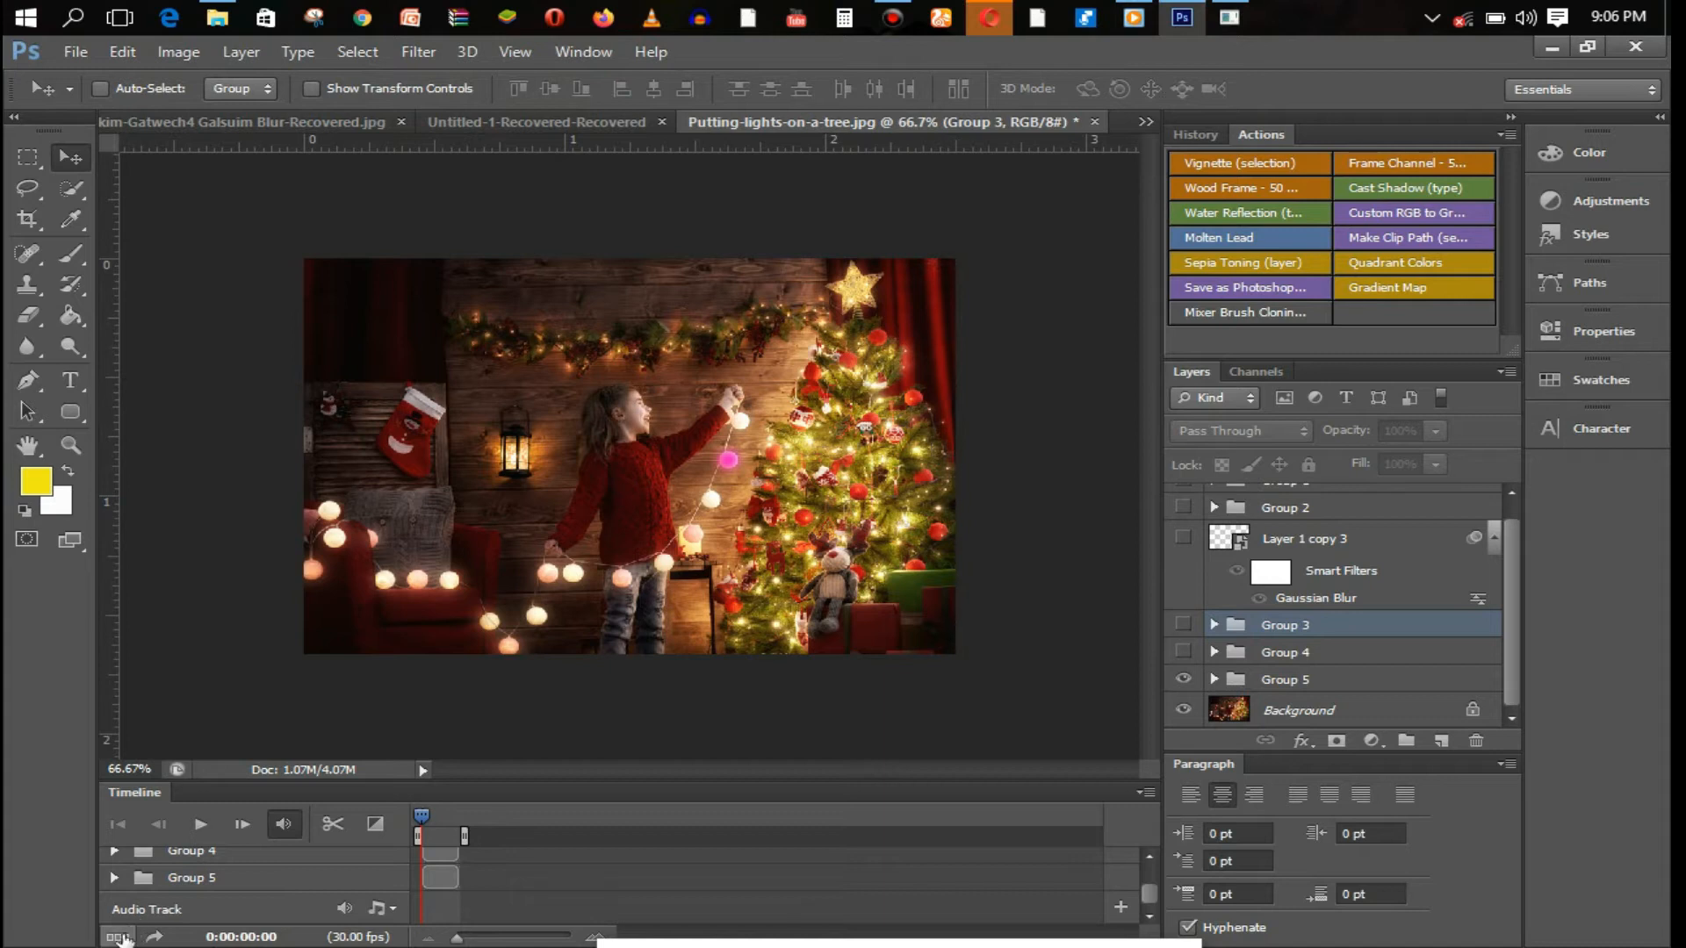
# - Convert the timeline to a frame animation and add a second frame that shows Group 4 instead of Group 5
pyautogui.click(119, 938)
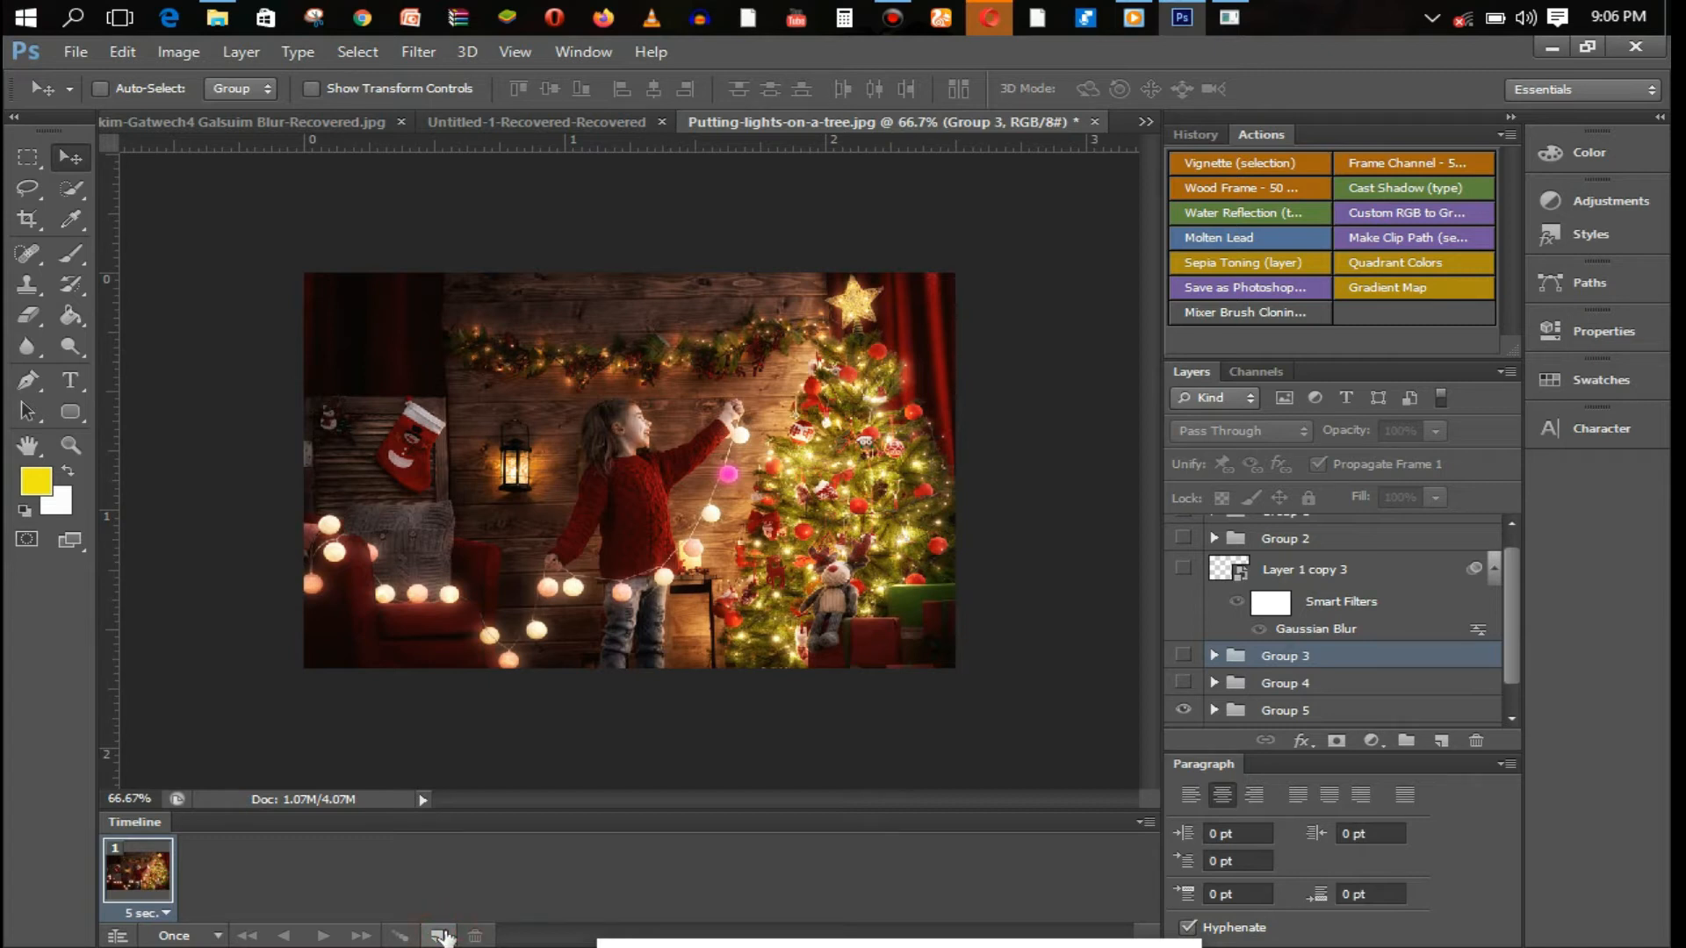
pyautogui.click(439, 936)
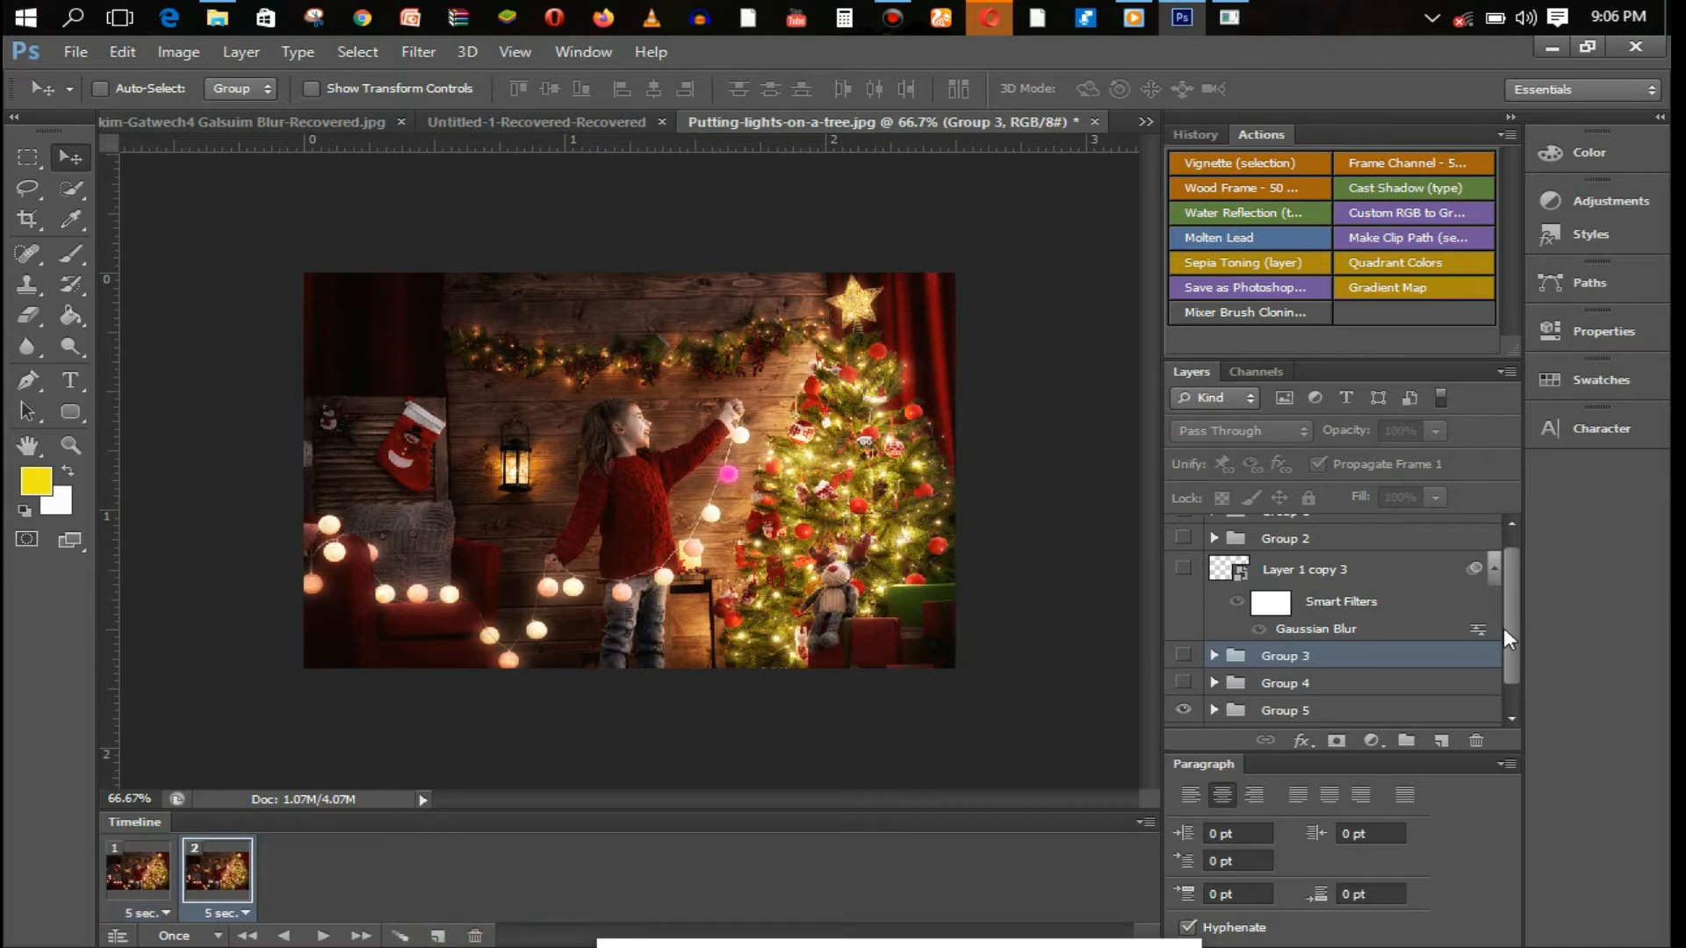
pyautogui.scroll(-1, 1519, 648)
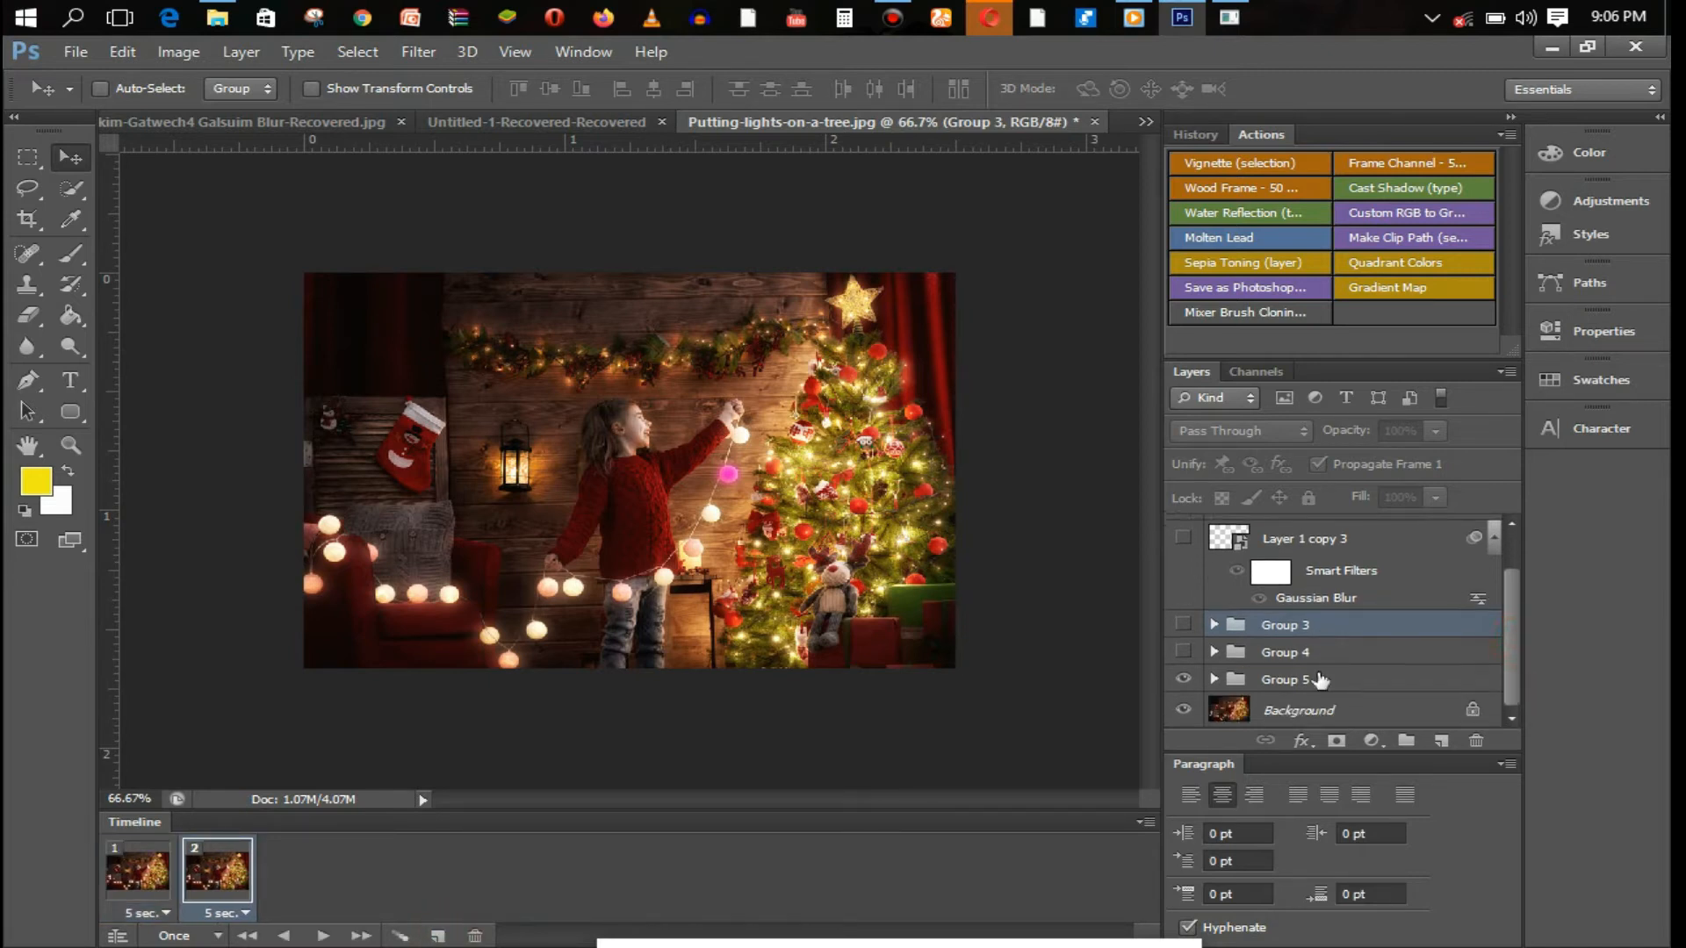
pyautogui.click(1182, 679)
pyautogui.click(1182, 652)
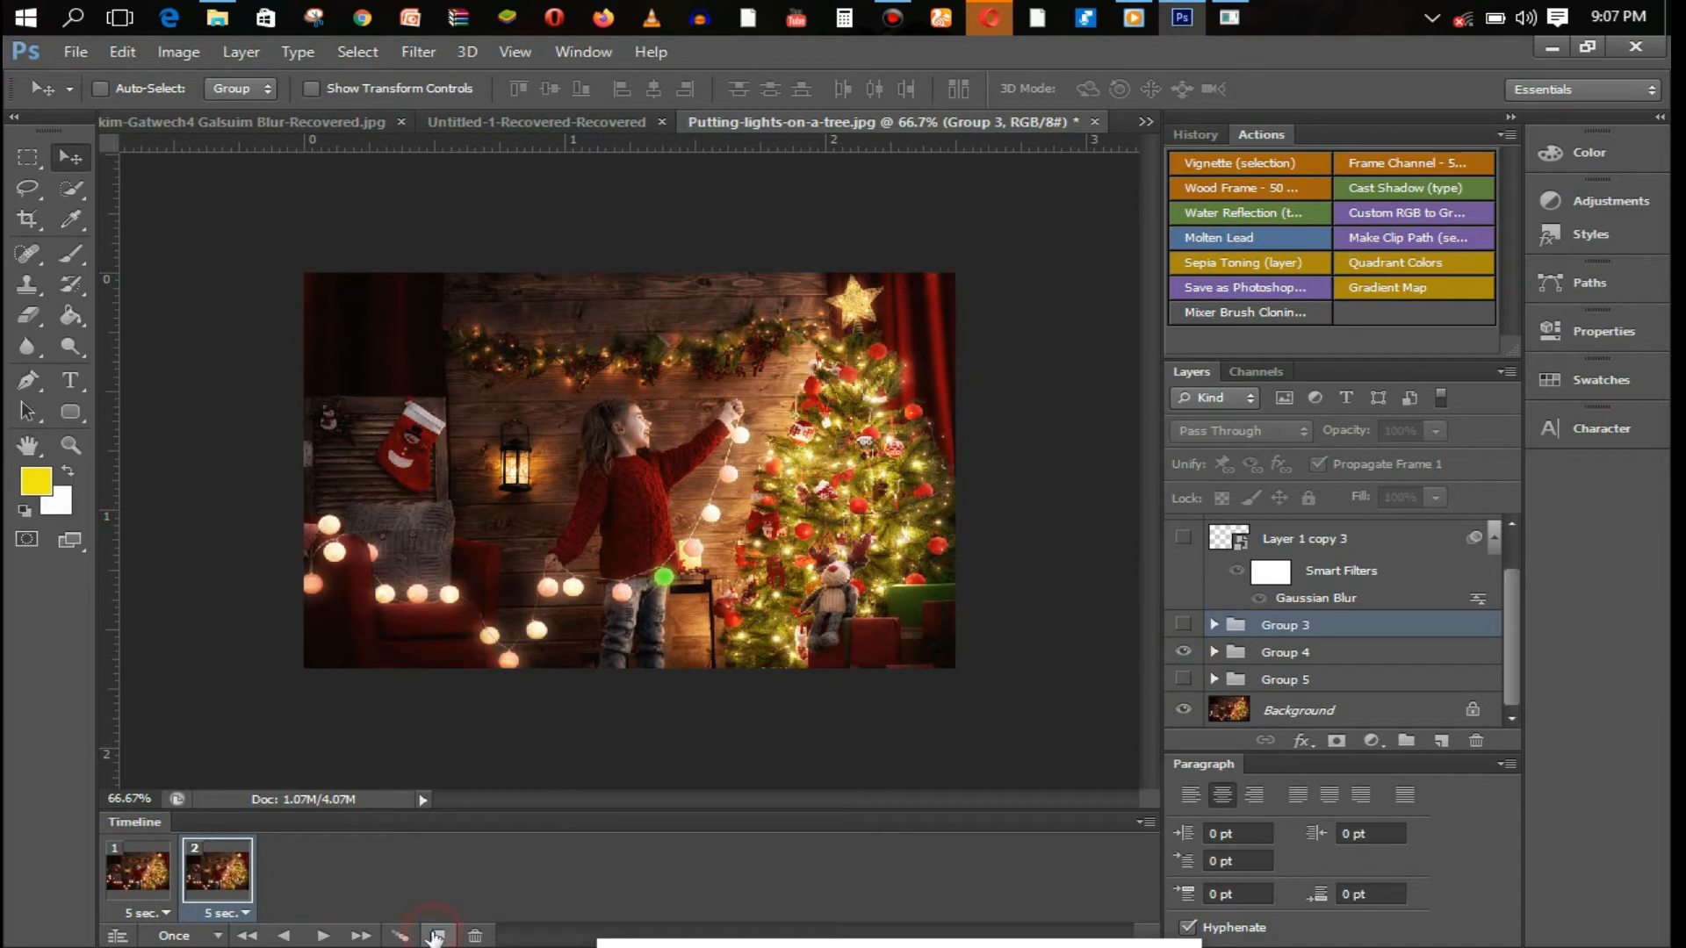
# - Add a third animation frame that shows Group 3 instead of Group 4
pyautogui.click(434, 934)
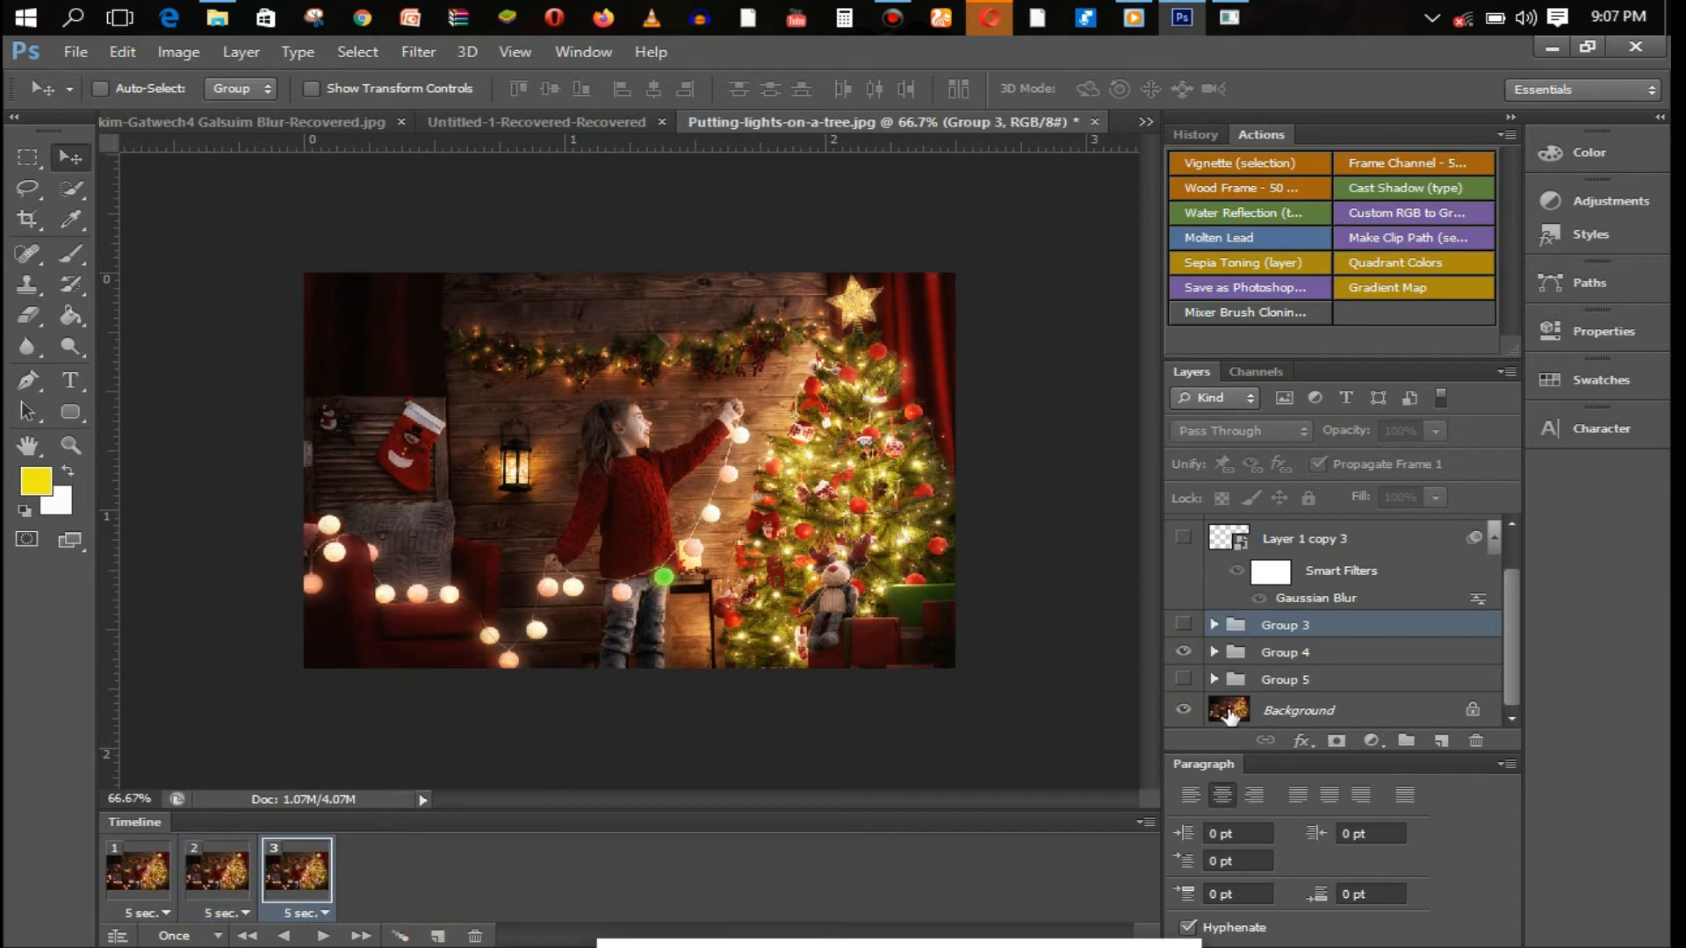
pyautogui.click(1185, 653)
pyautogui.click(1183, 624)
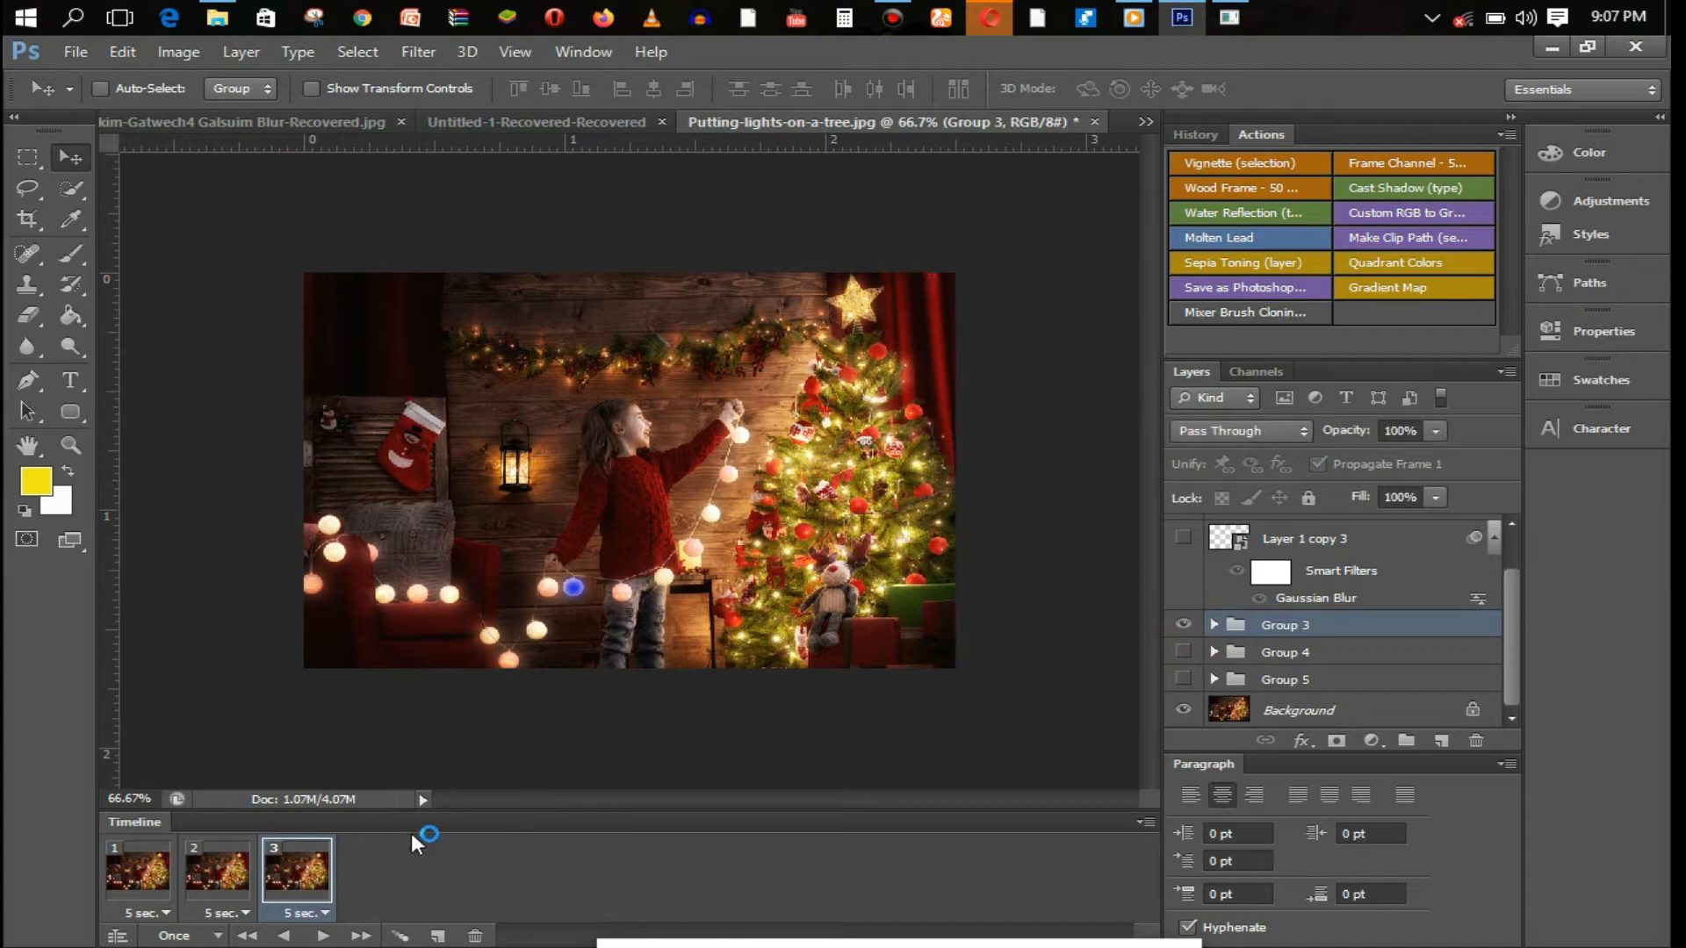
# - Add a fourth animation frame that shows Layer 1 copy 3 instead of Group 3
pyautogui.click(439, 936)
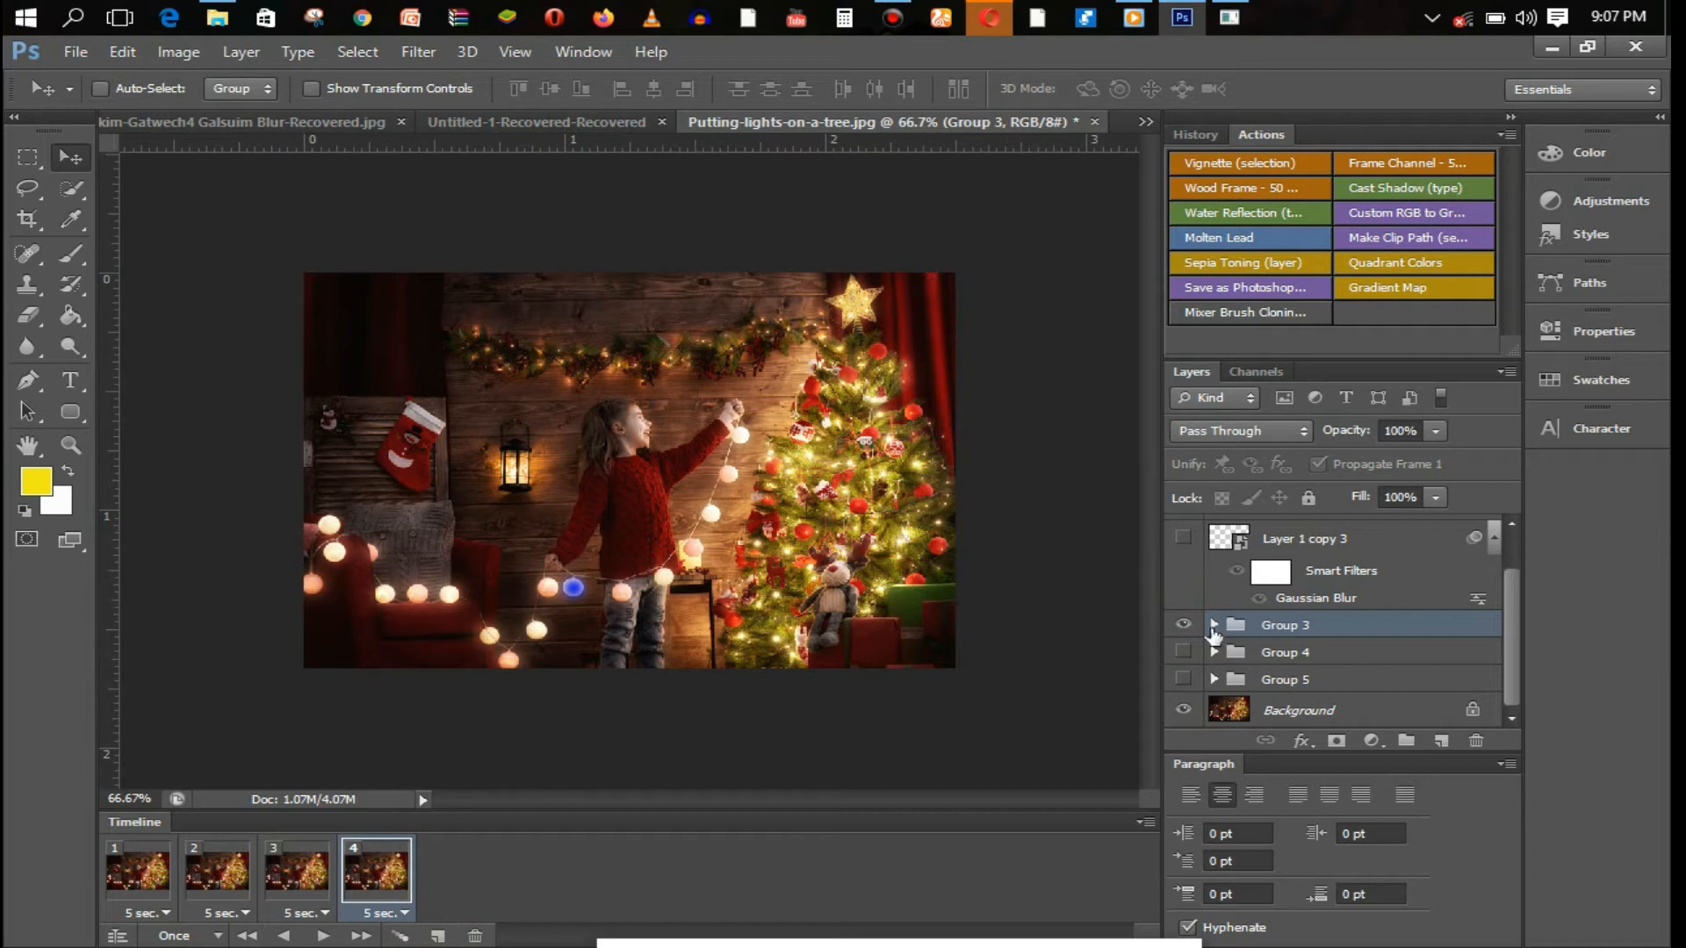
pyautogui.click(1185, 625)
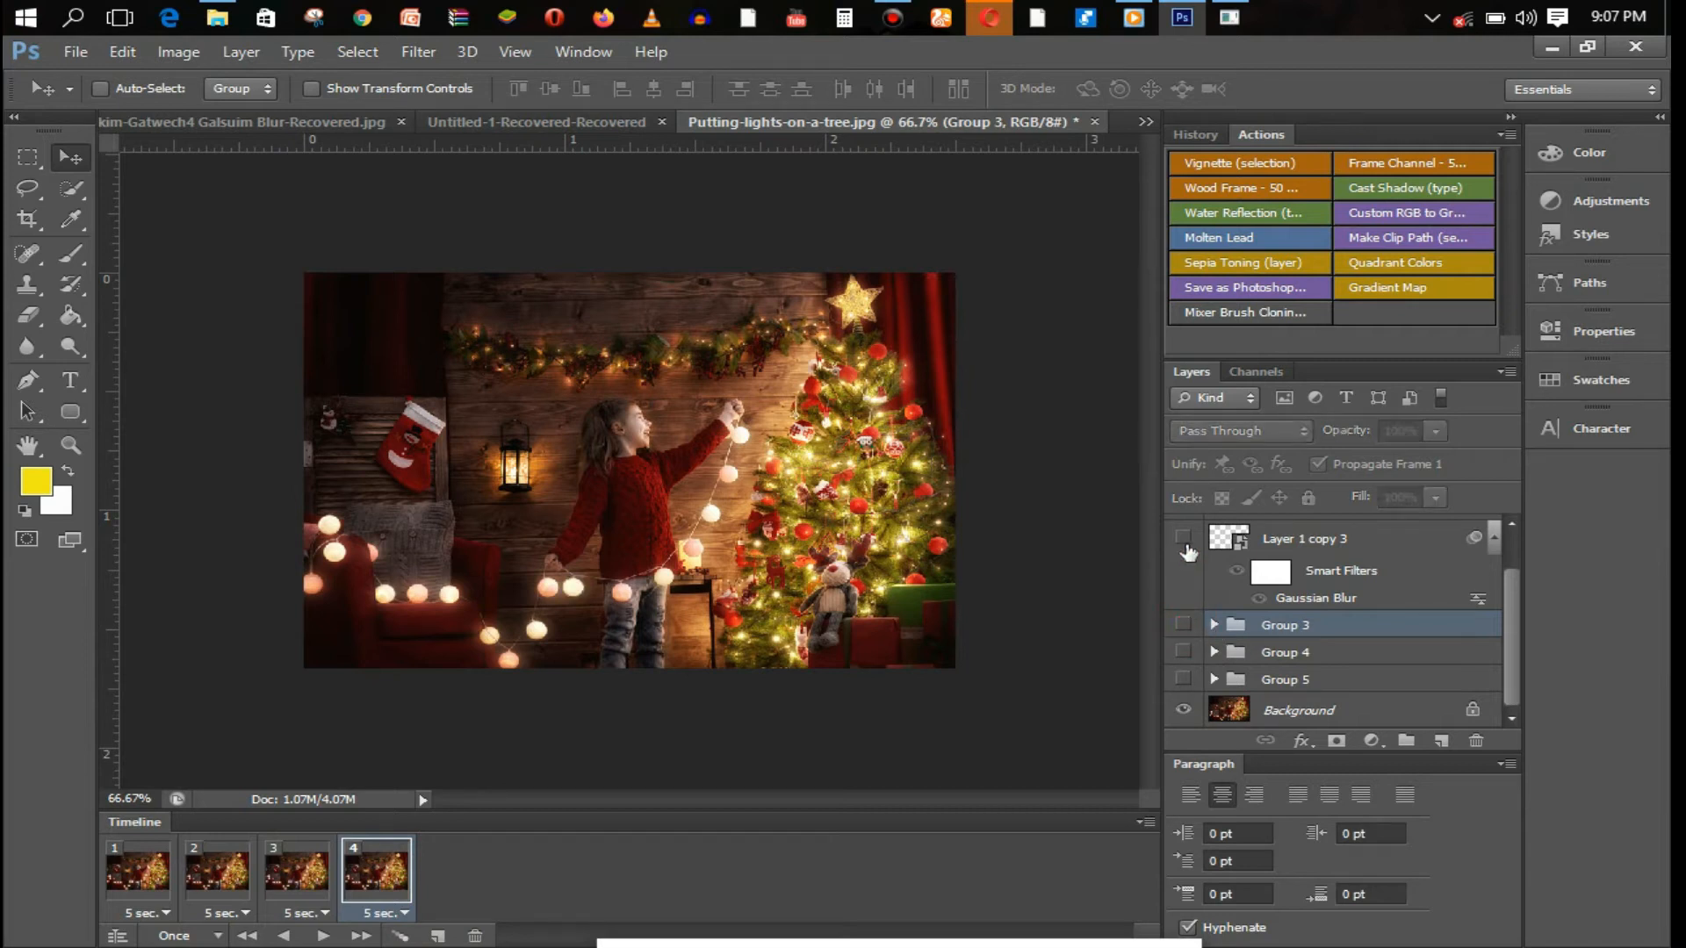
pyautogui.click(1184, 537)
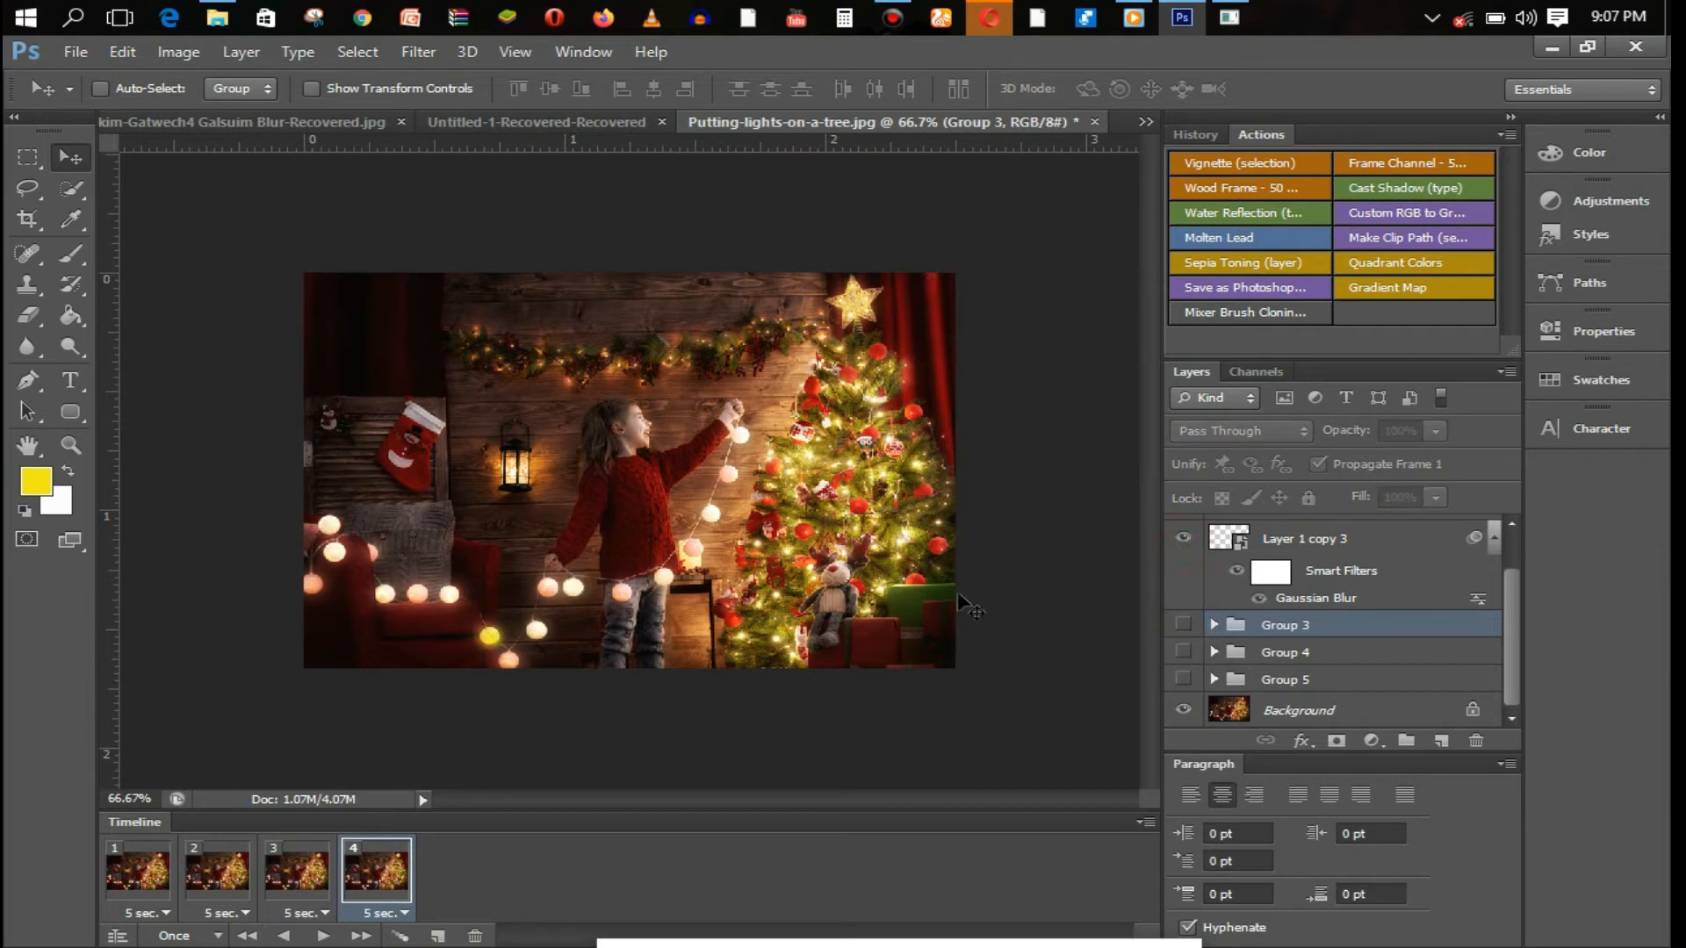
# - Add a fifth animation frame that shows Group 2 instead of Layer 1 copy 3
pyautogui.click(439, 938)
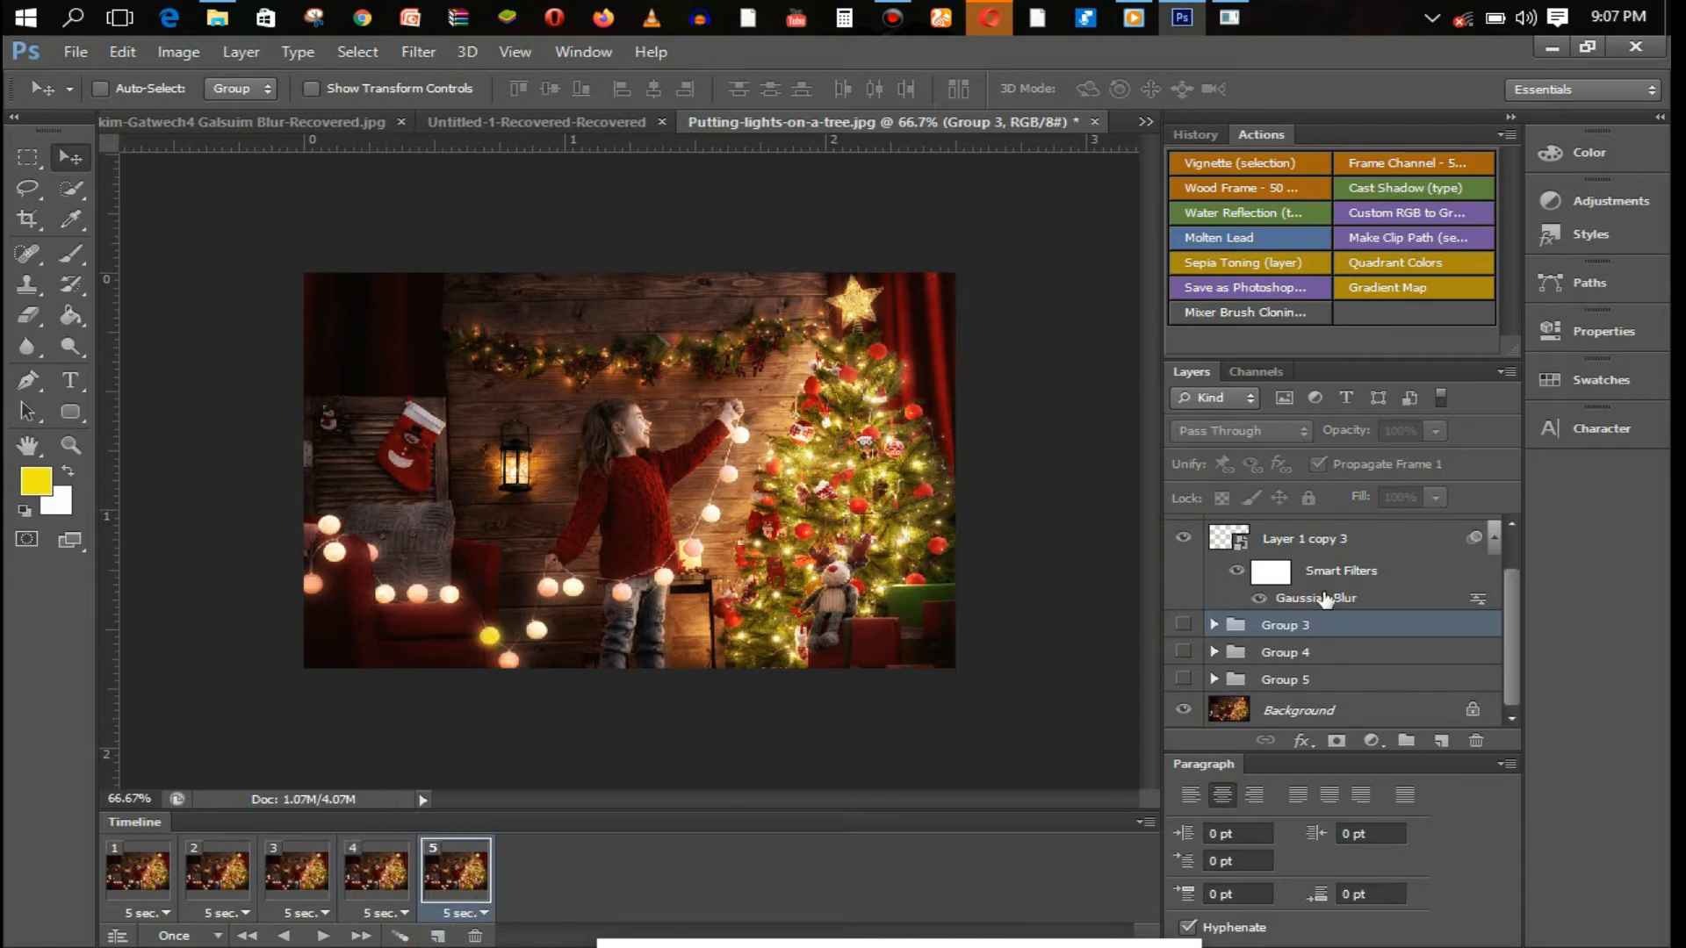
pyautogui.click(1183, 537)
pyautogui.scroll(2, 1524, 628)
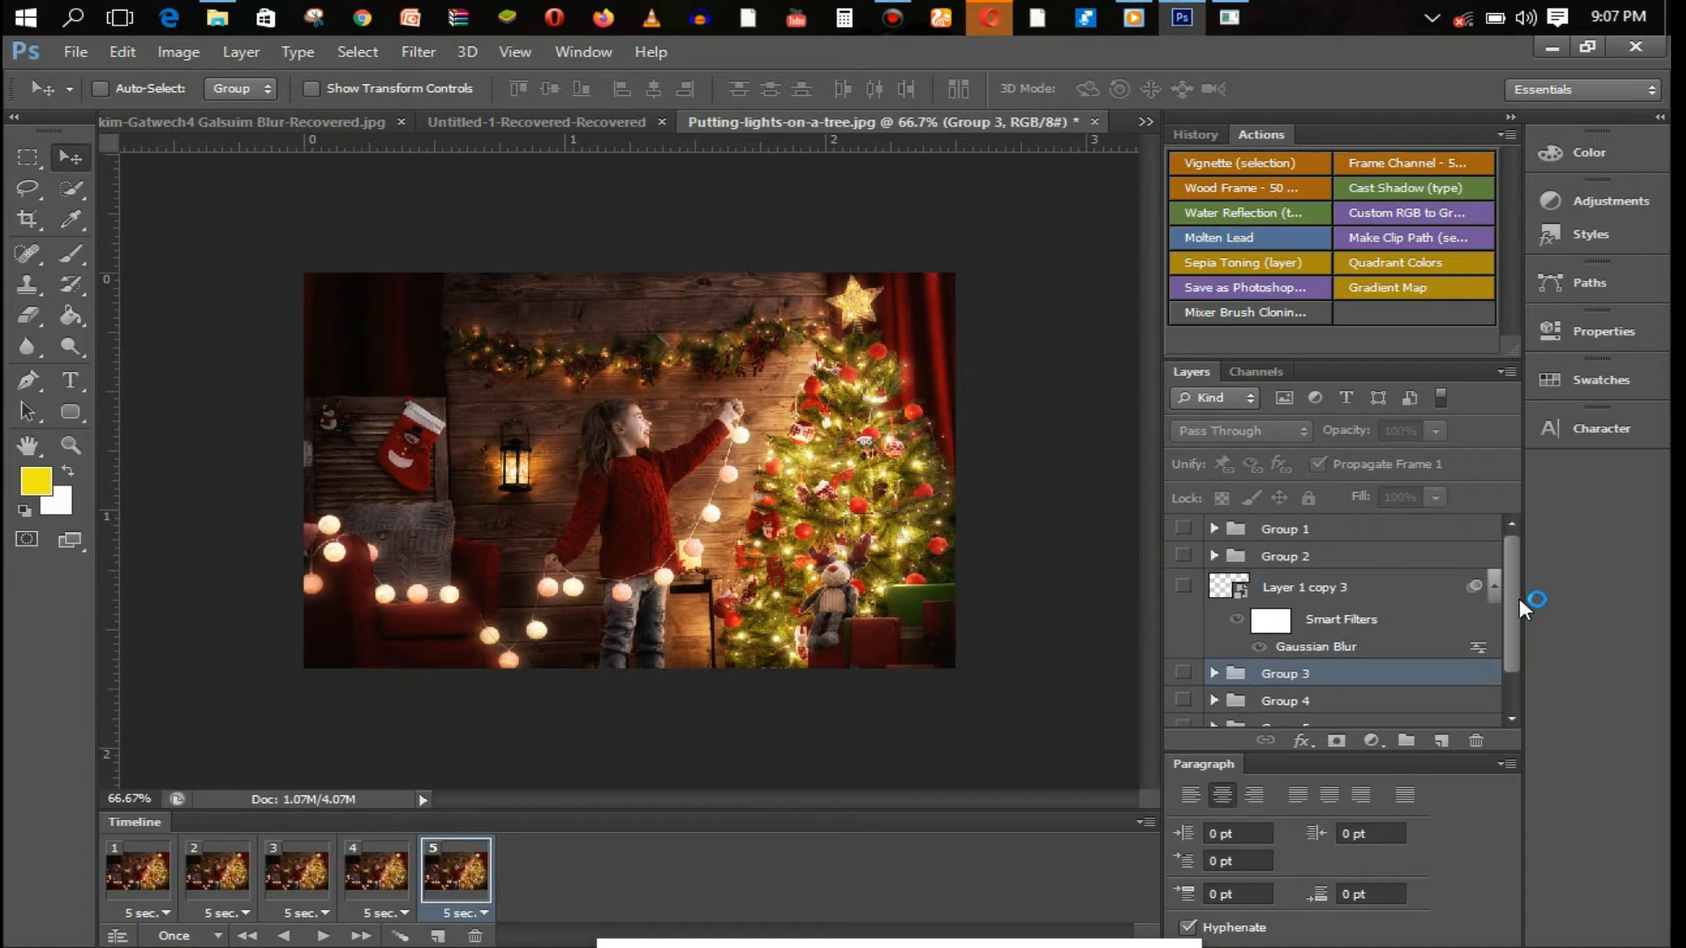
pyautogui.click(1187, 558)
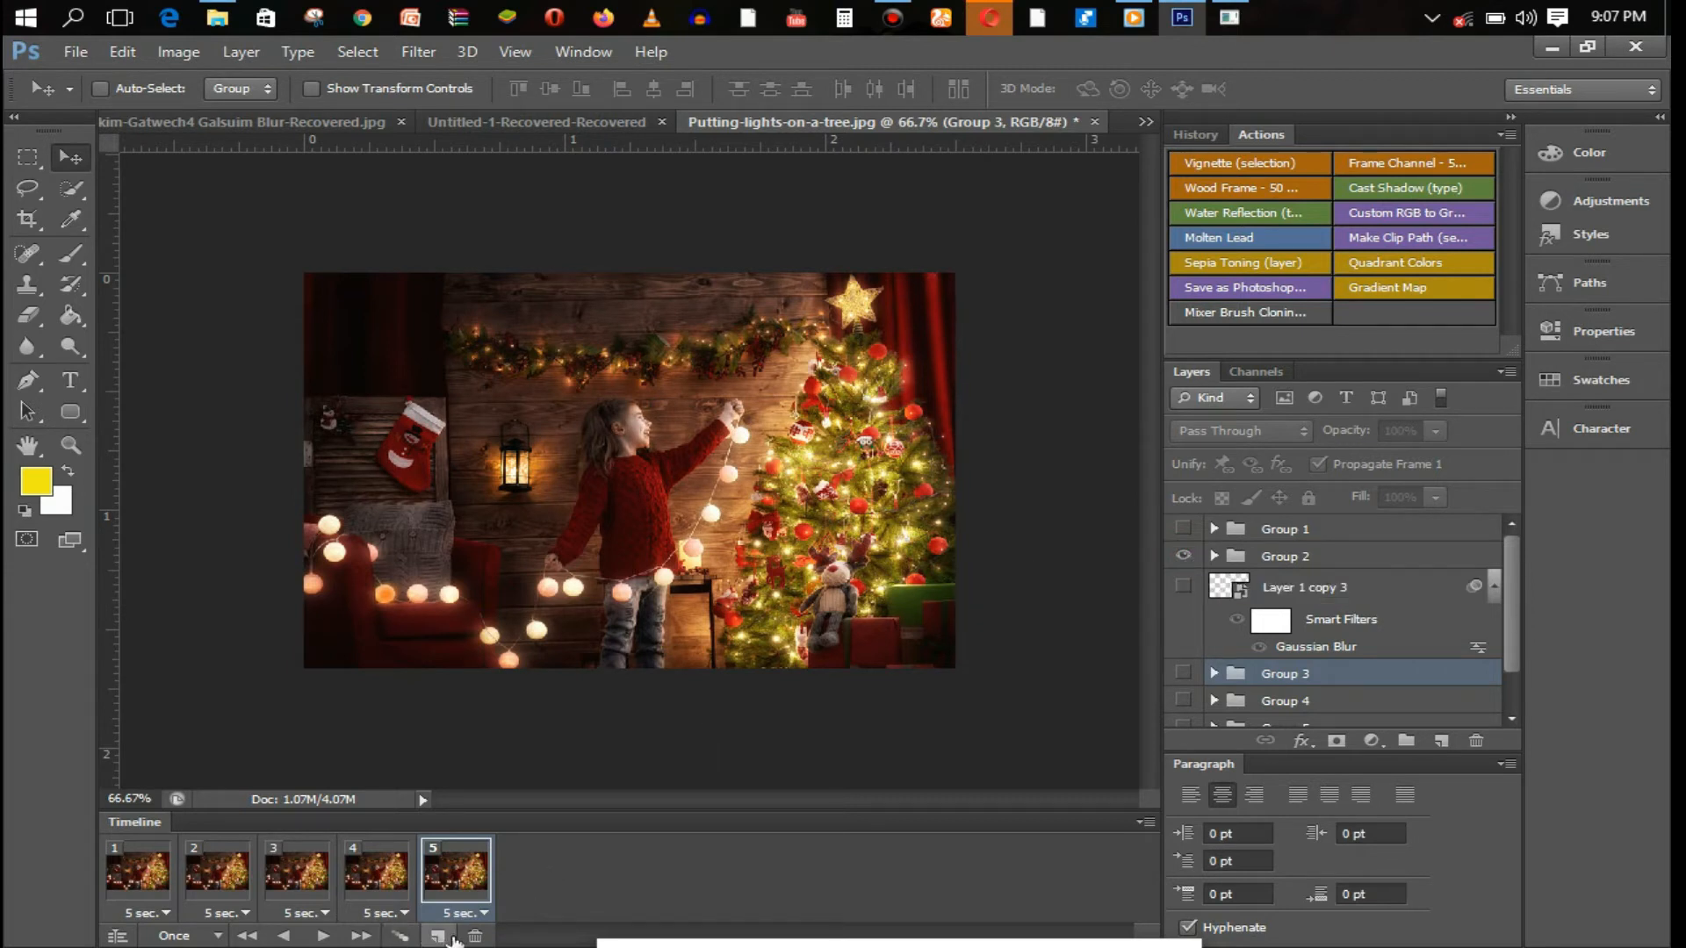
# - Add a sixth animation frame that shows Group 1 instead of Group 2
pyautogui.click(450, 943)
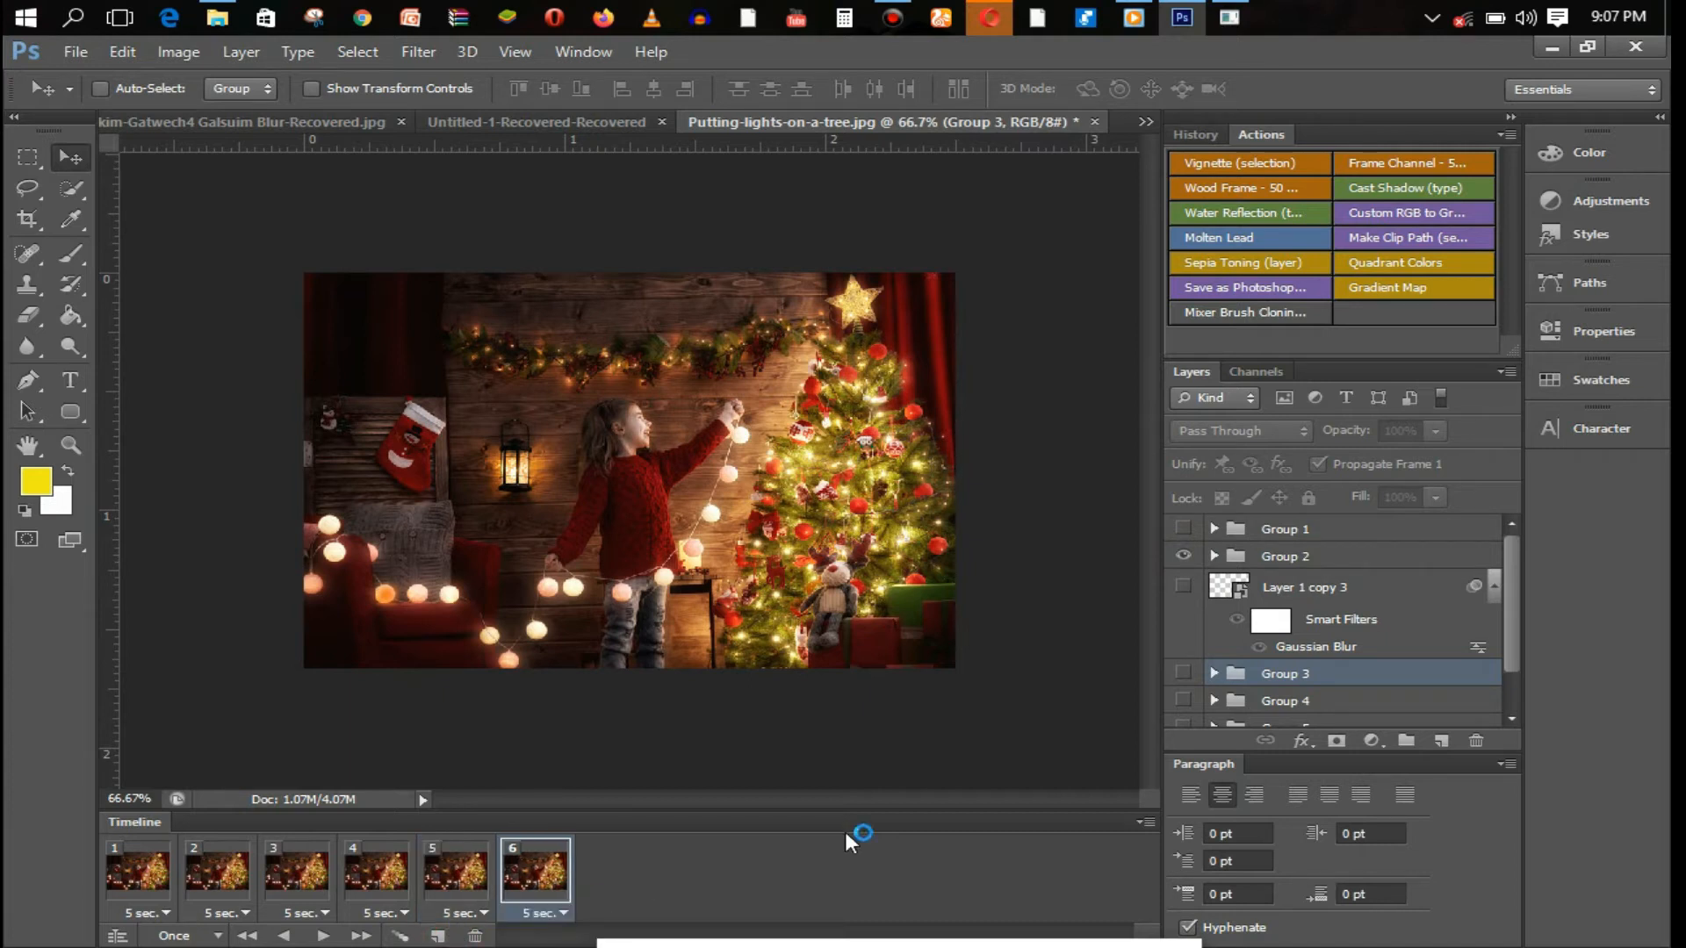
pyautogui.click(1184, 556)
pyautogui.click(1184, 530)
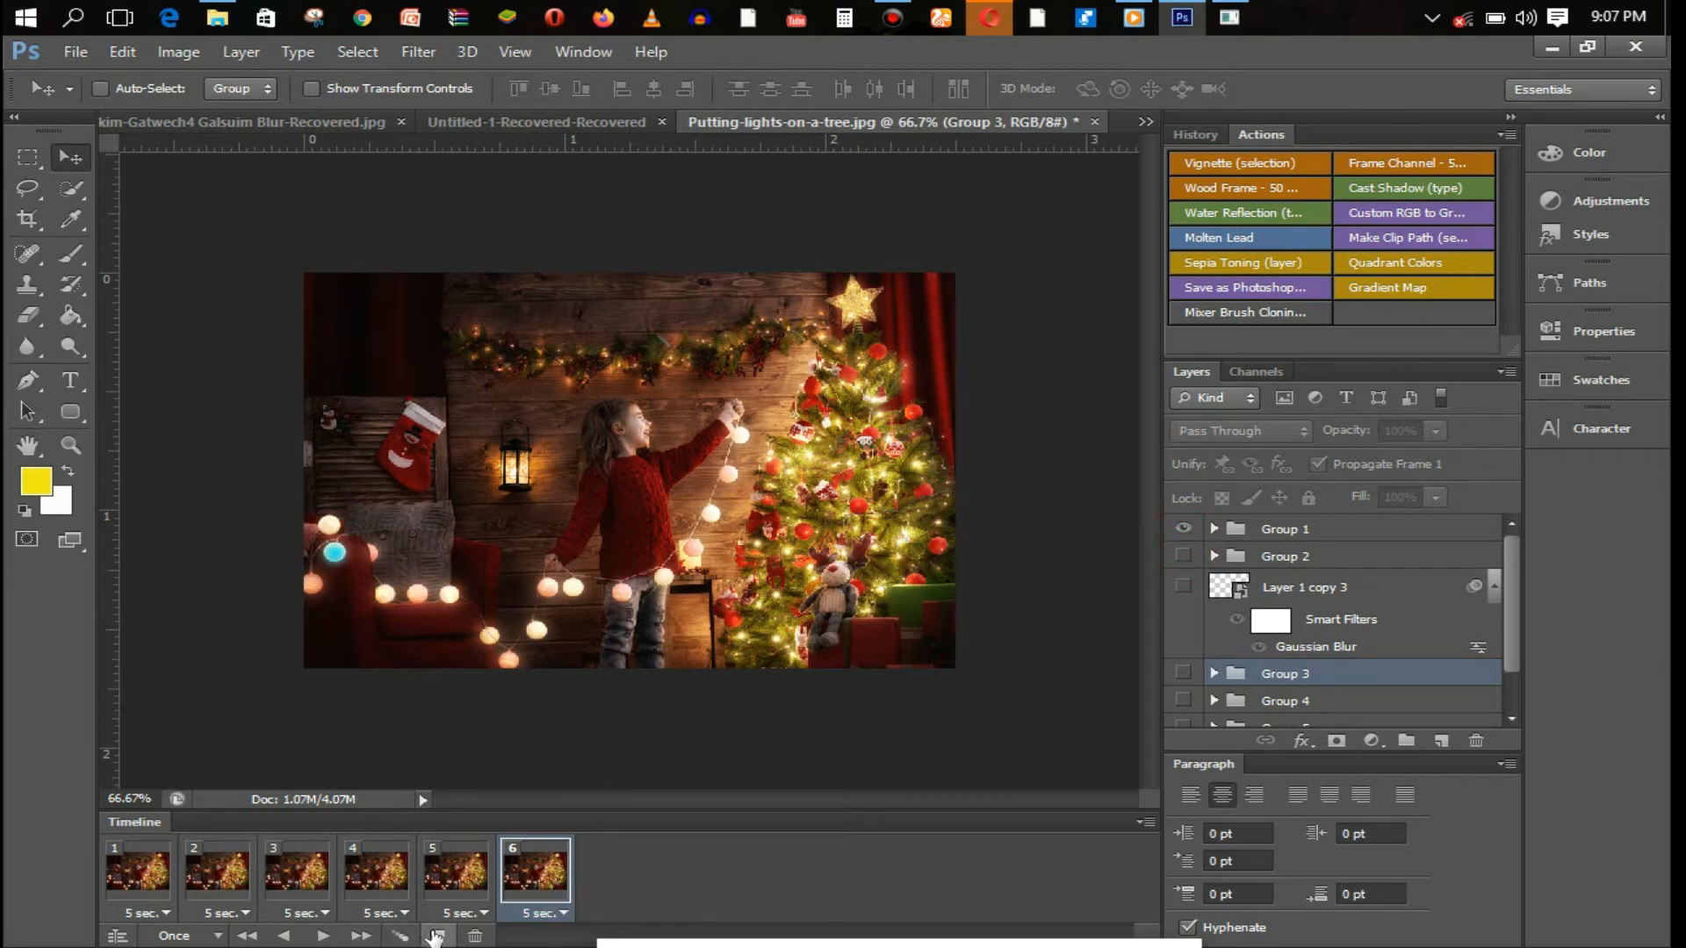
# - Add a seventh frame with the same layers visible as frame 6, and play the animation briefly
pyautogui.click(437, 936)
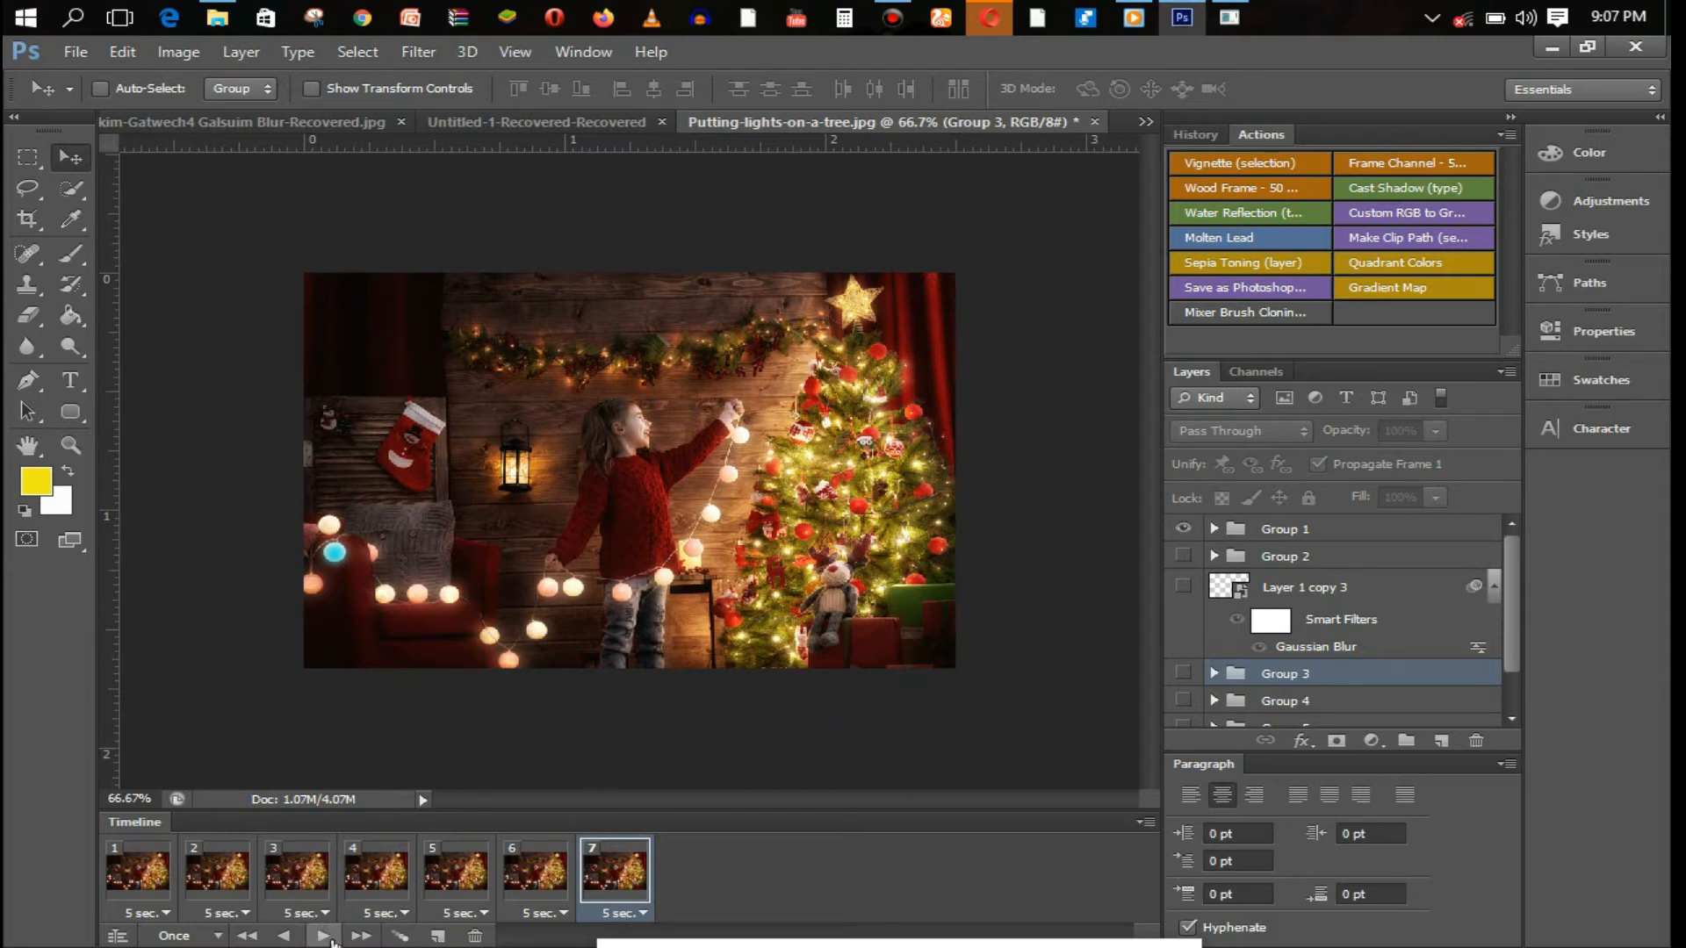
pyautogui.click(321, 936)
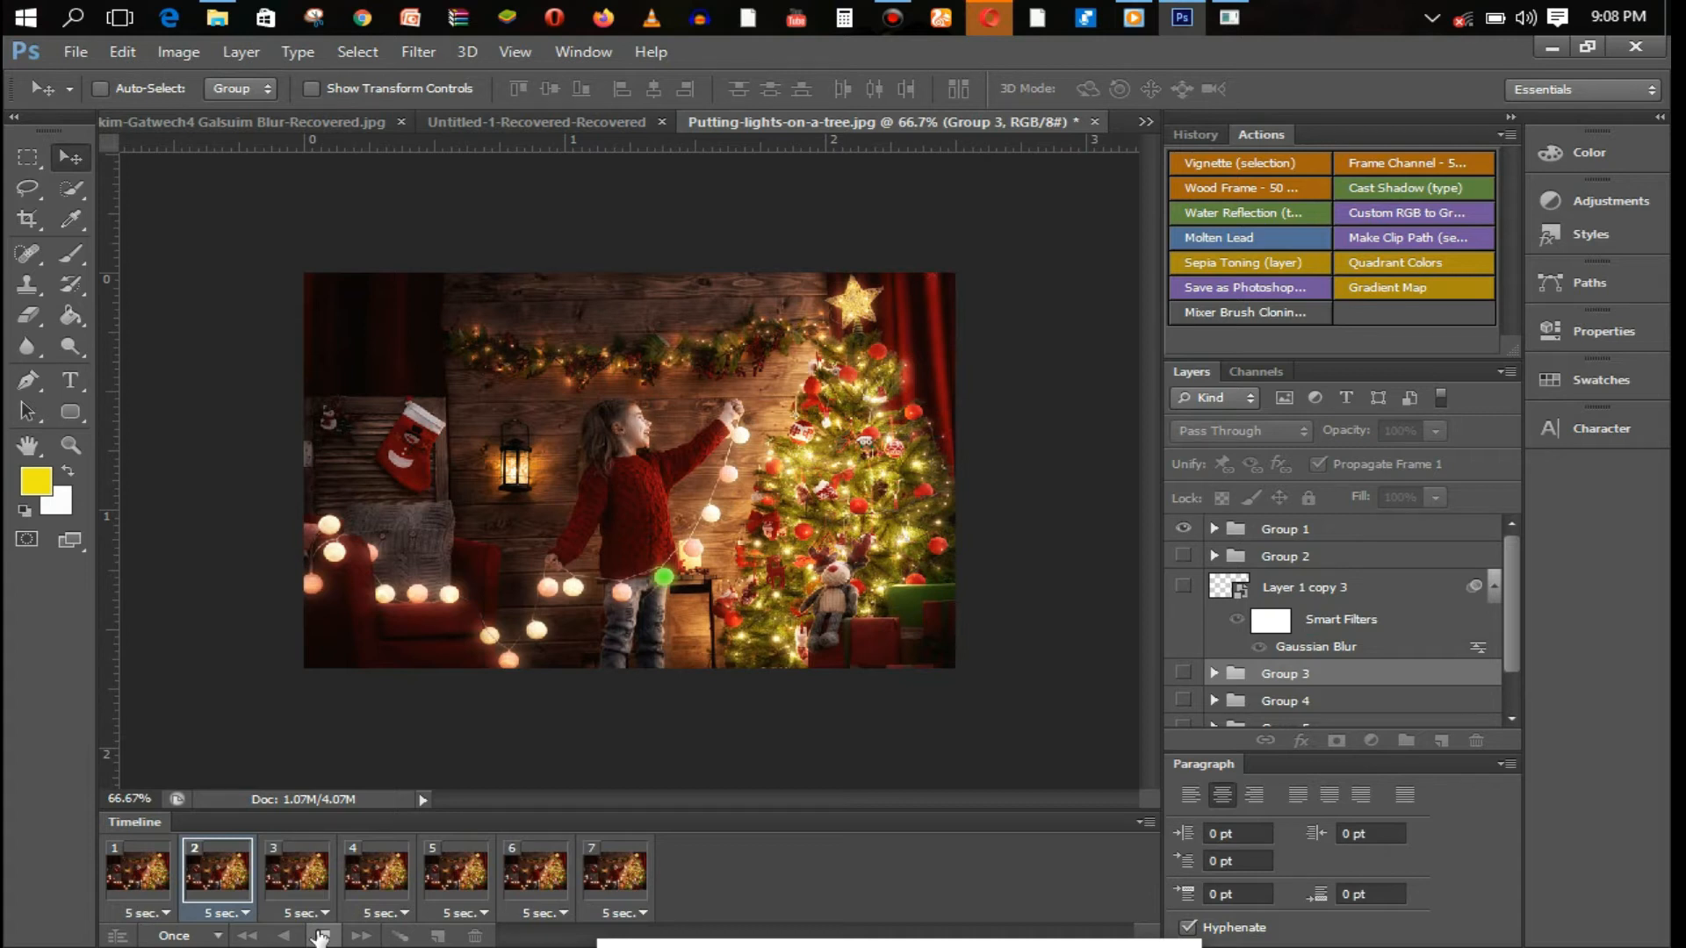
pyautogui.click(321, 938)
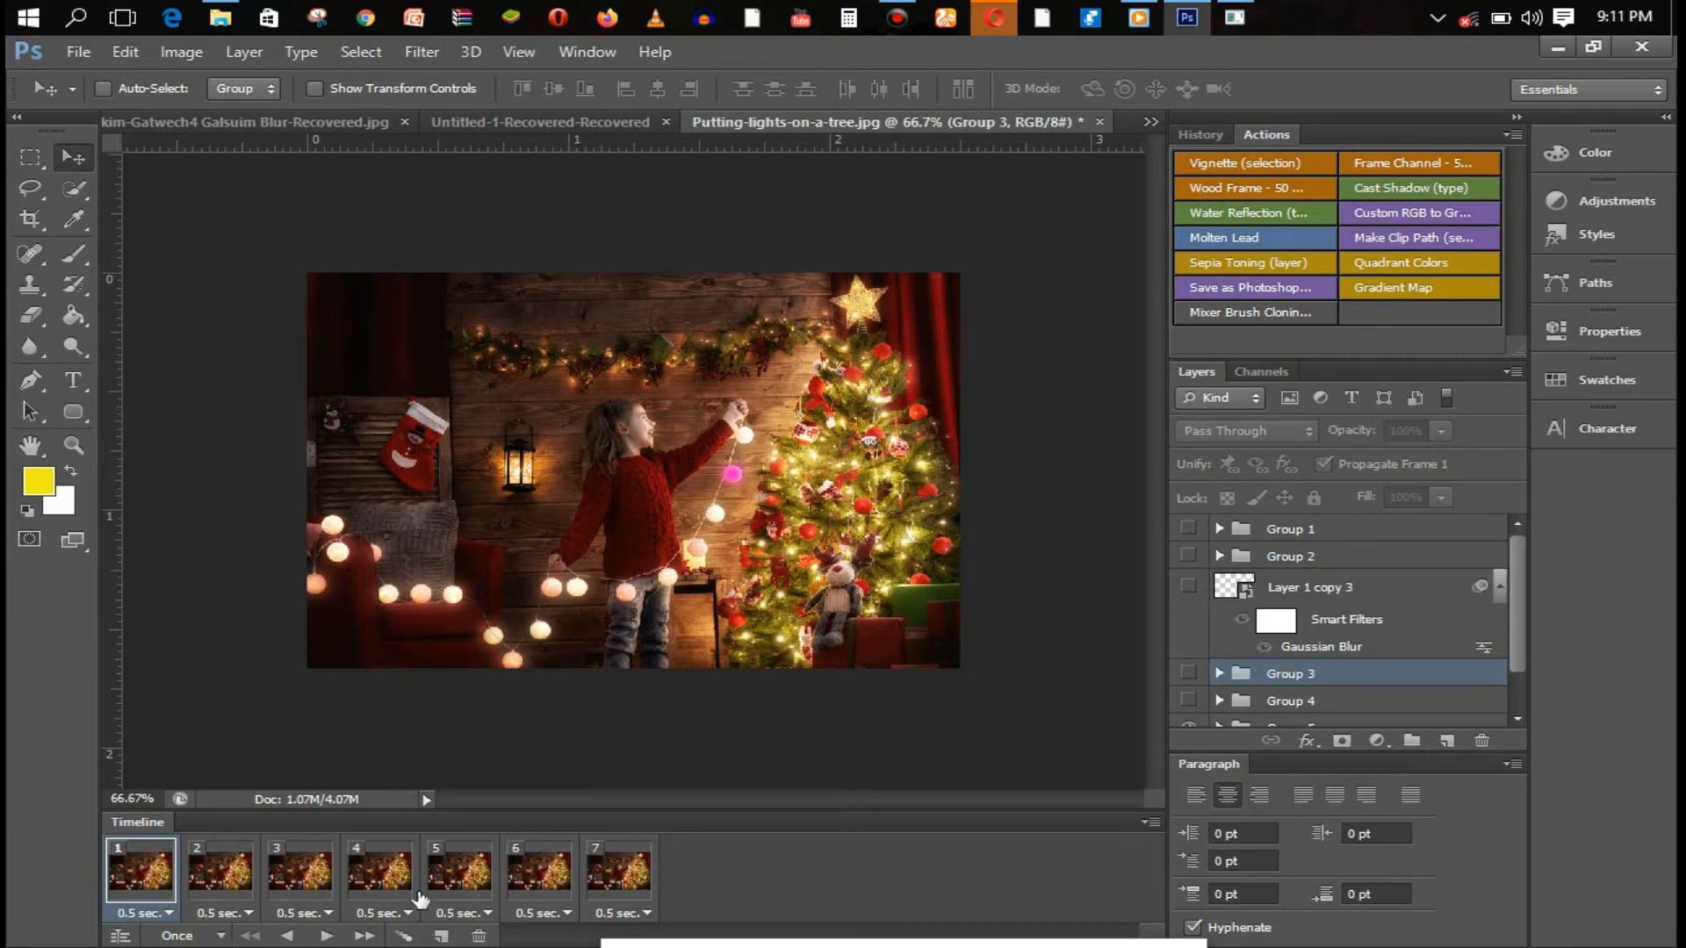
# - Set the delay of all seven animation frames to 0.2 seconds
pyautogui.keyDown('shift'); pyautogui.click(622, 873); pyautogui.keyUp('shift')
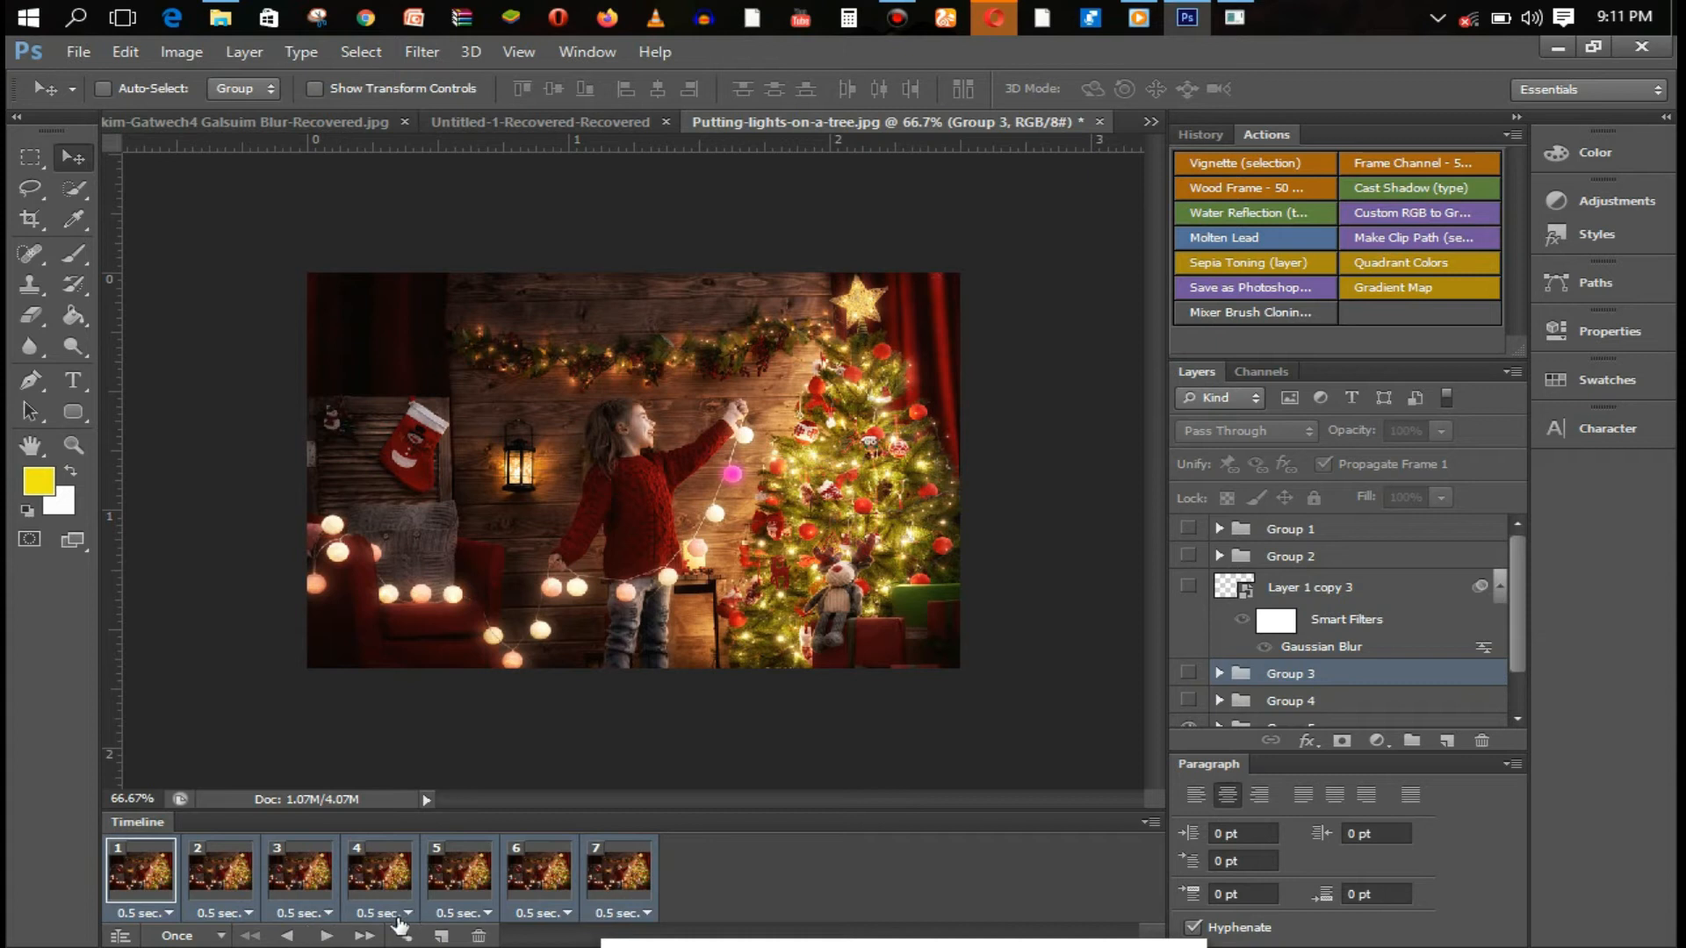
pyautogui.click(325, 915)
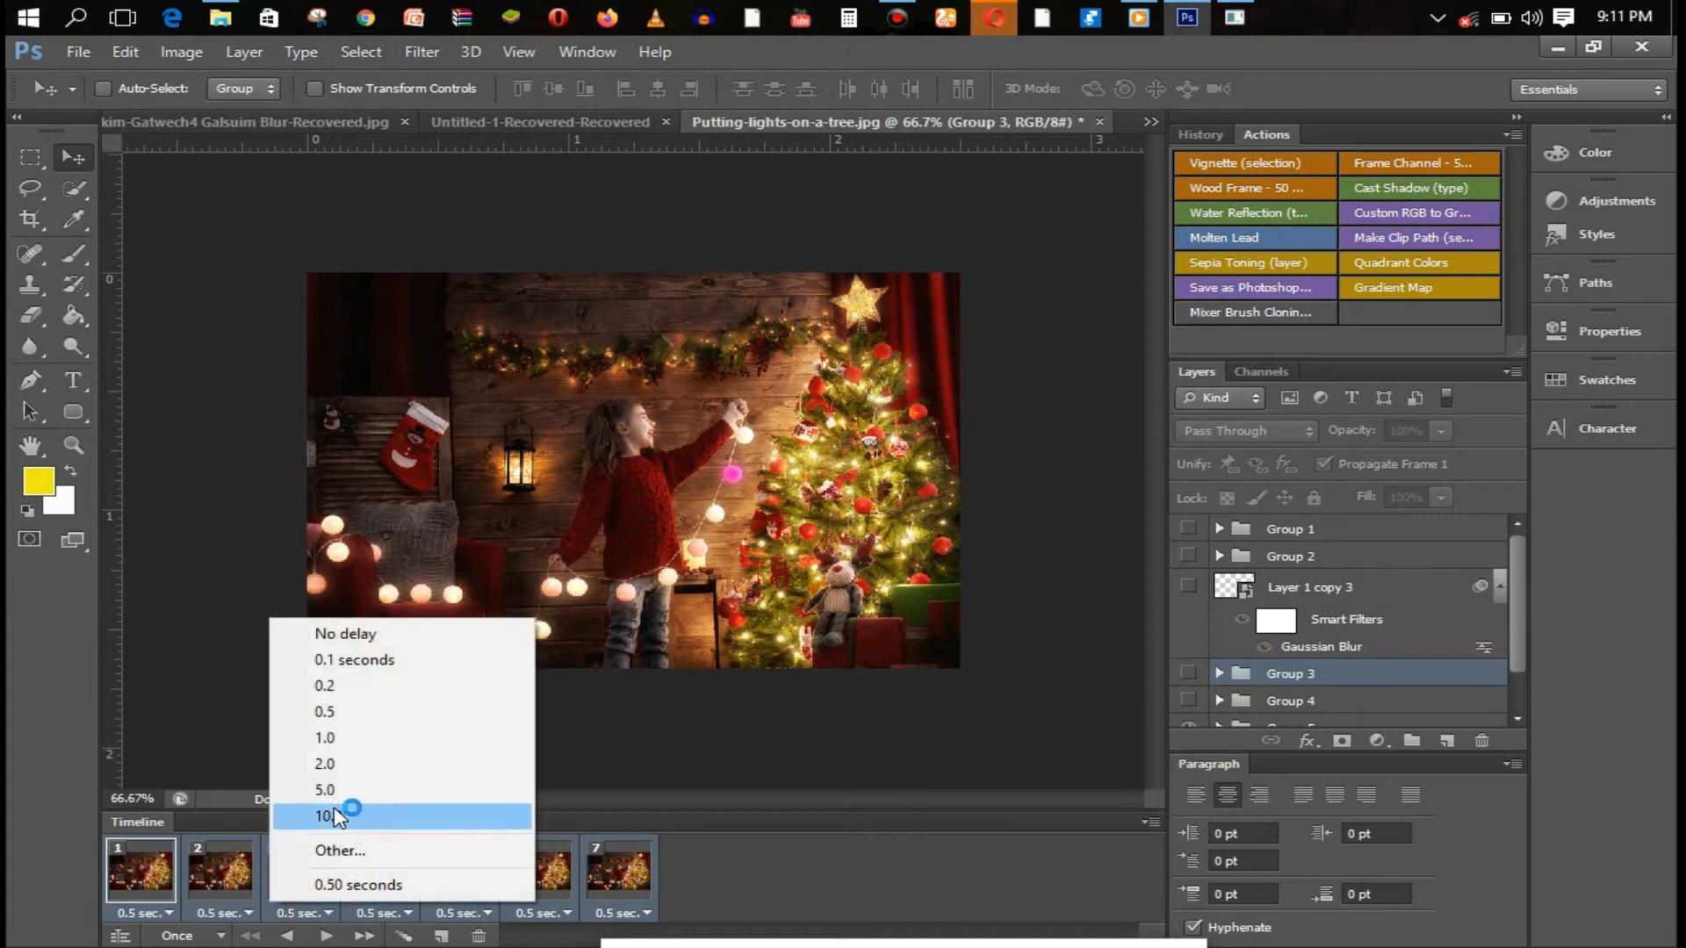
pyautogui.click(334, 688)
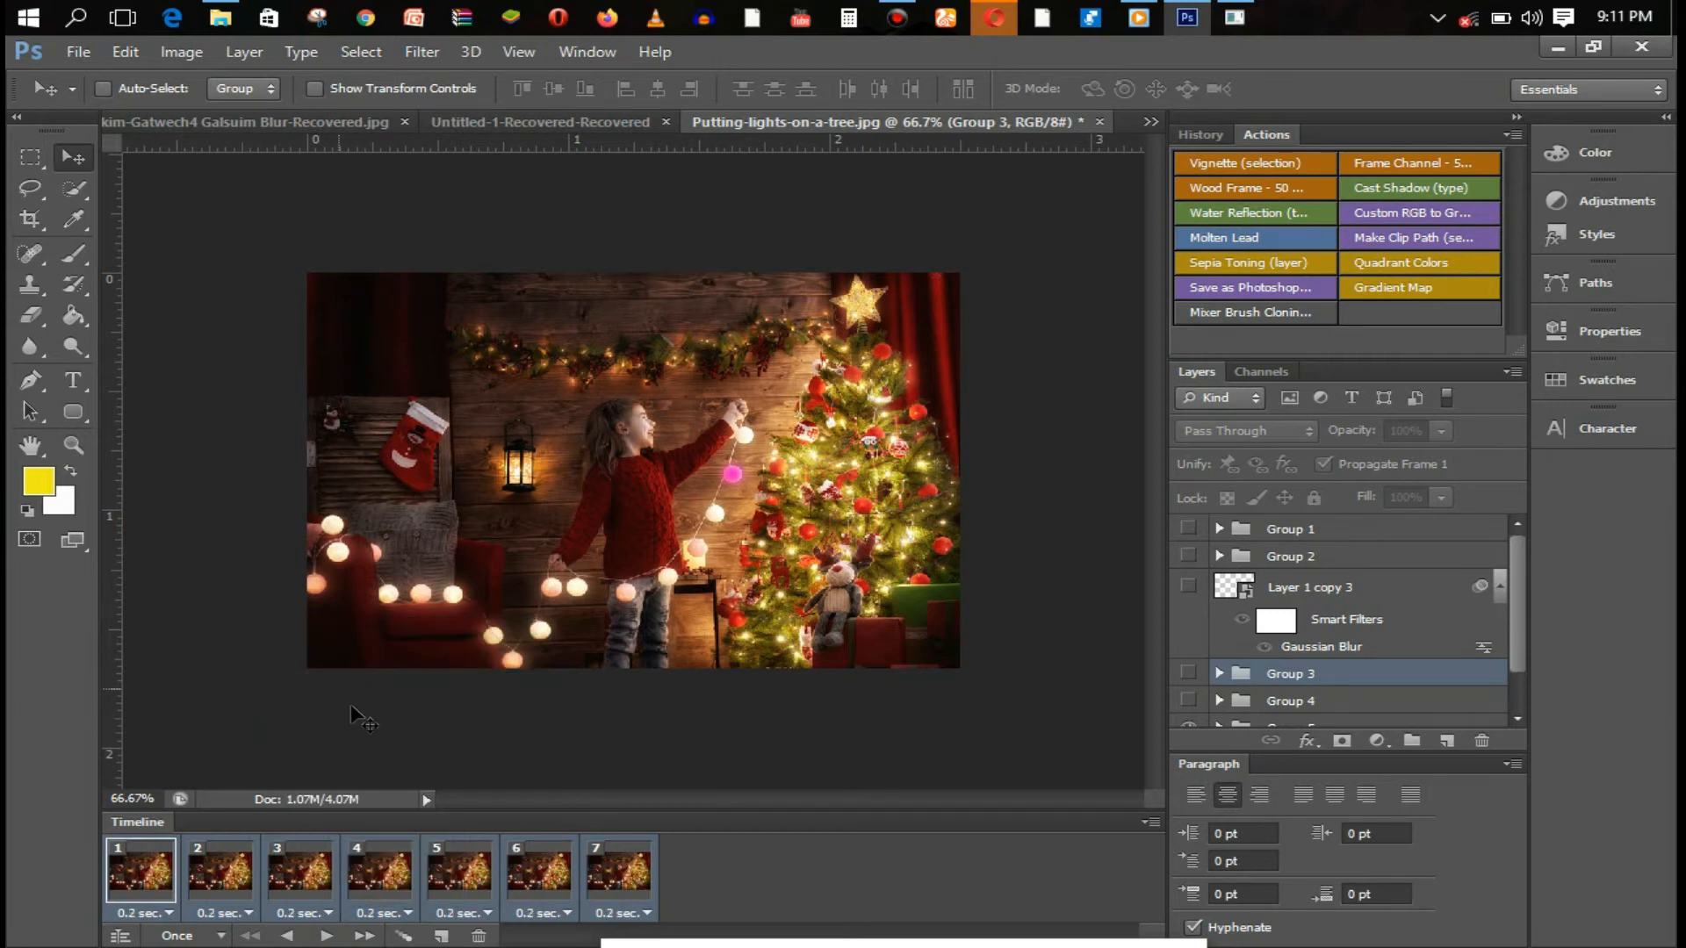
# - Set the animation to loop forever and preview its playback
pyautogui.click(195, 936)
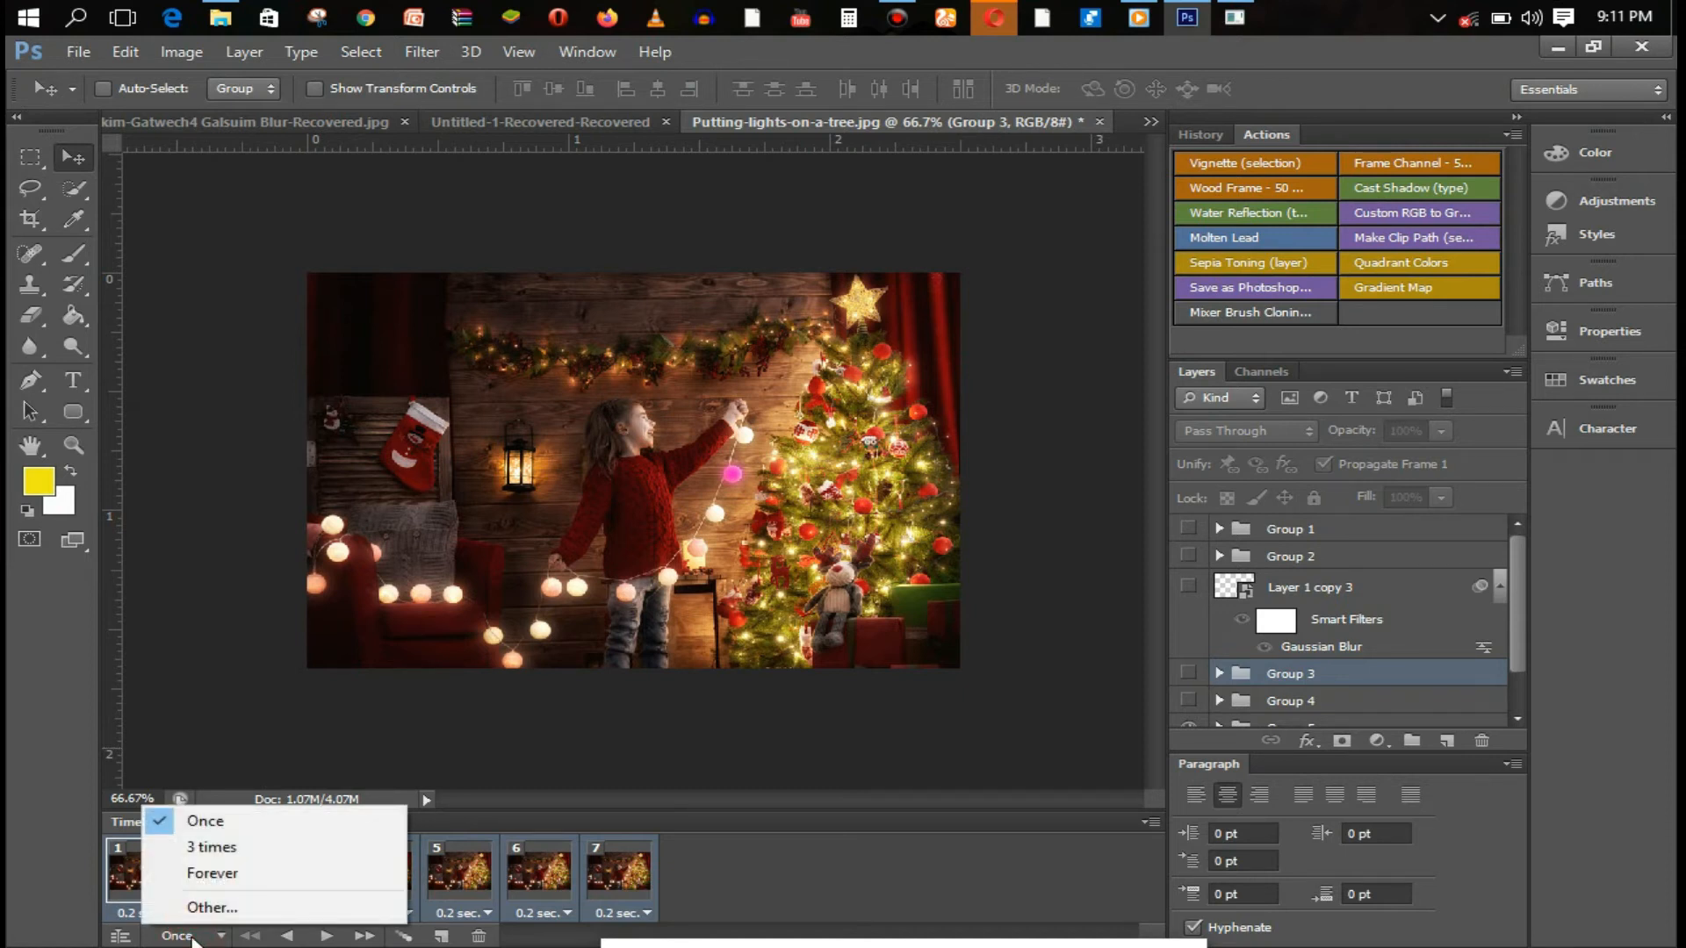
pyautogui.click(226, 878)
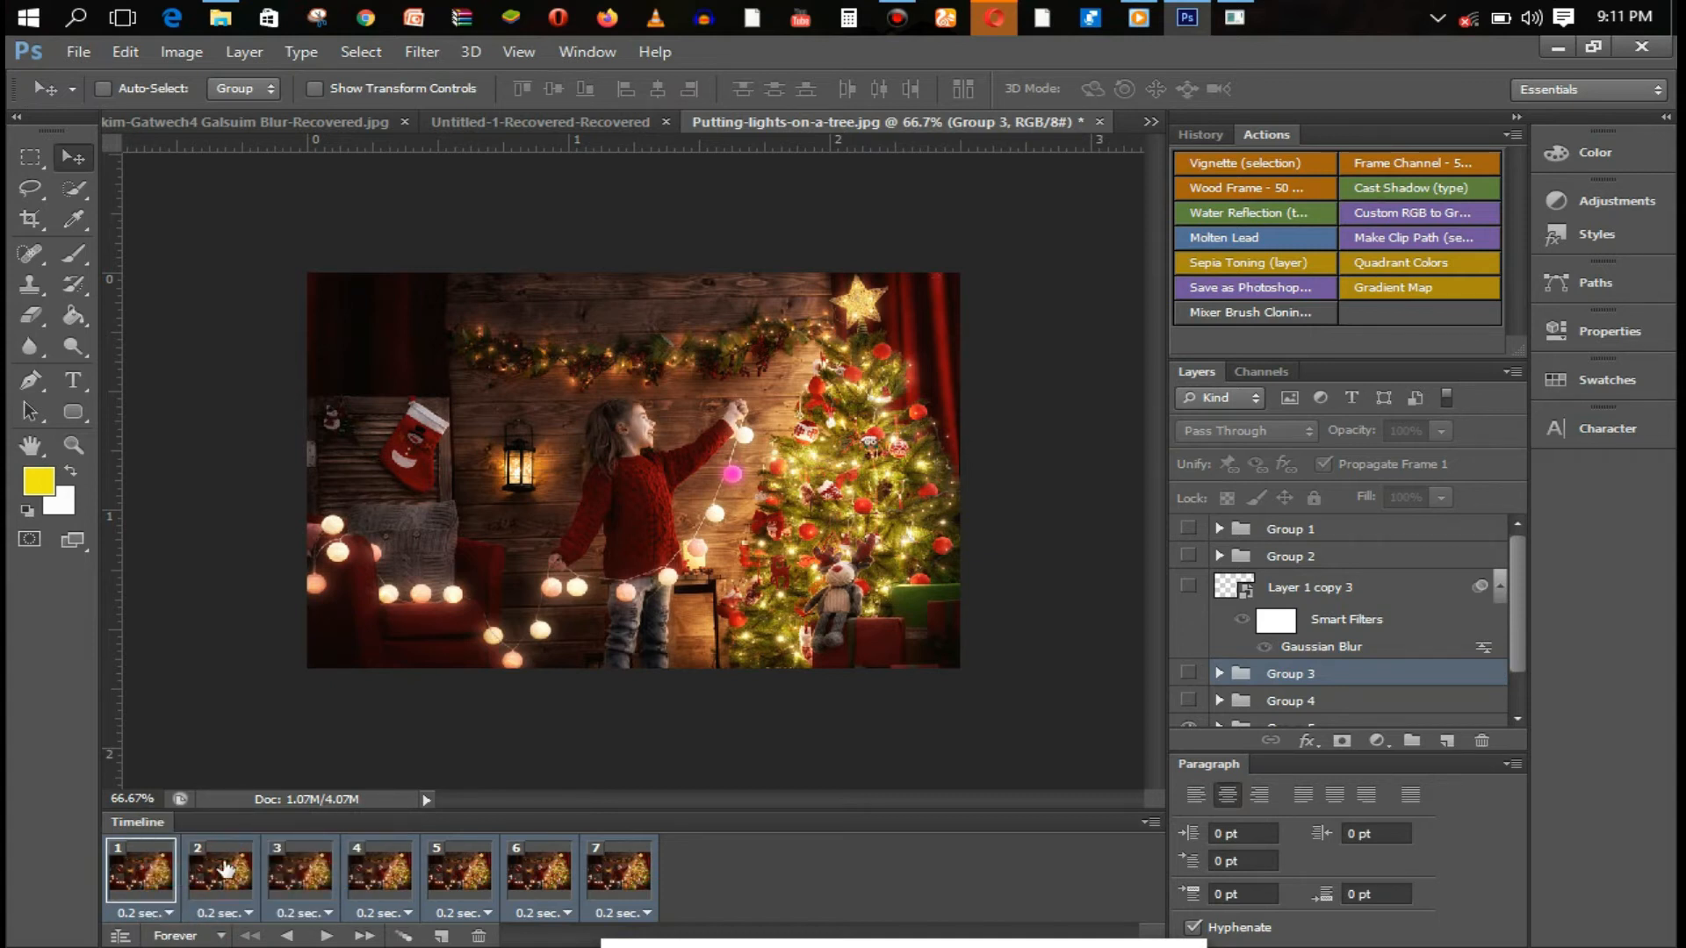
pyautogui.click(327, 936)
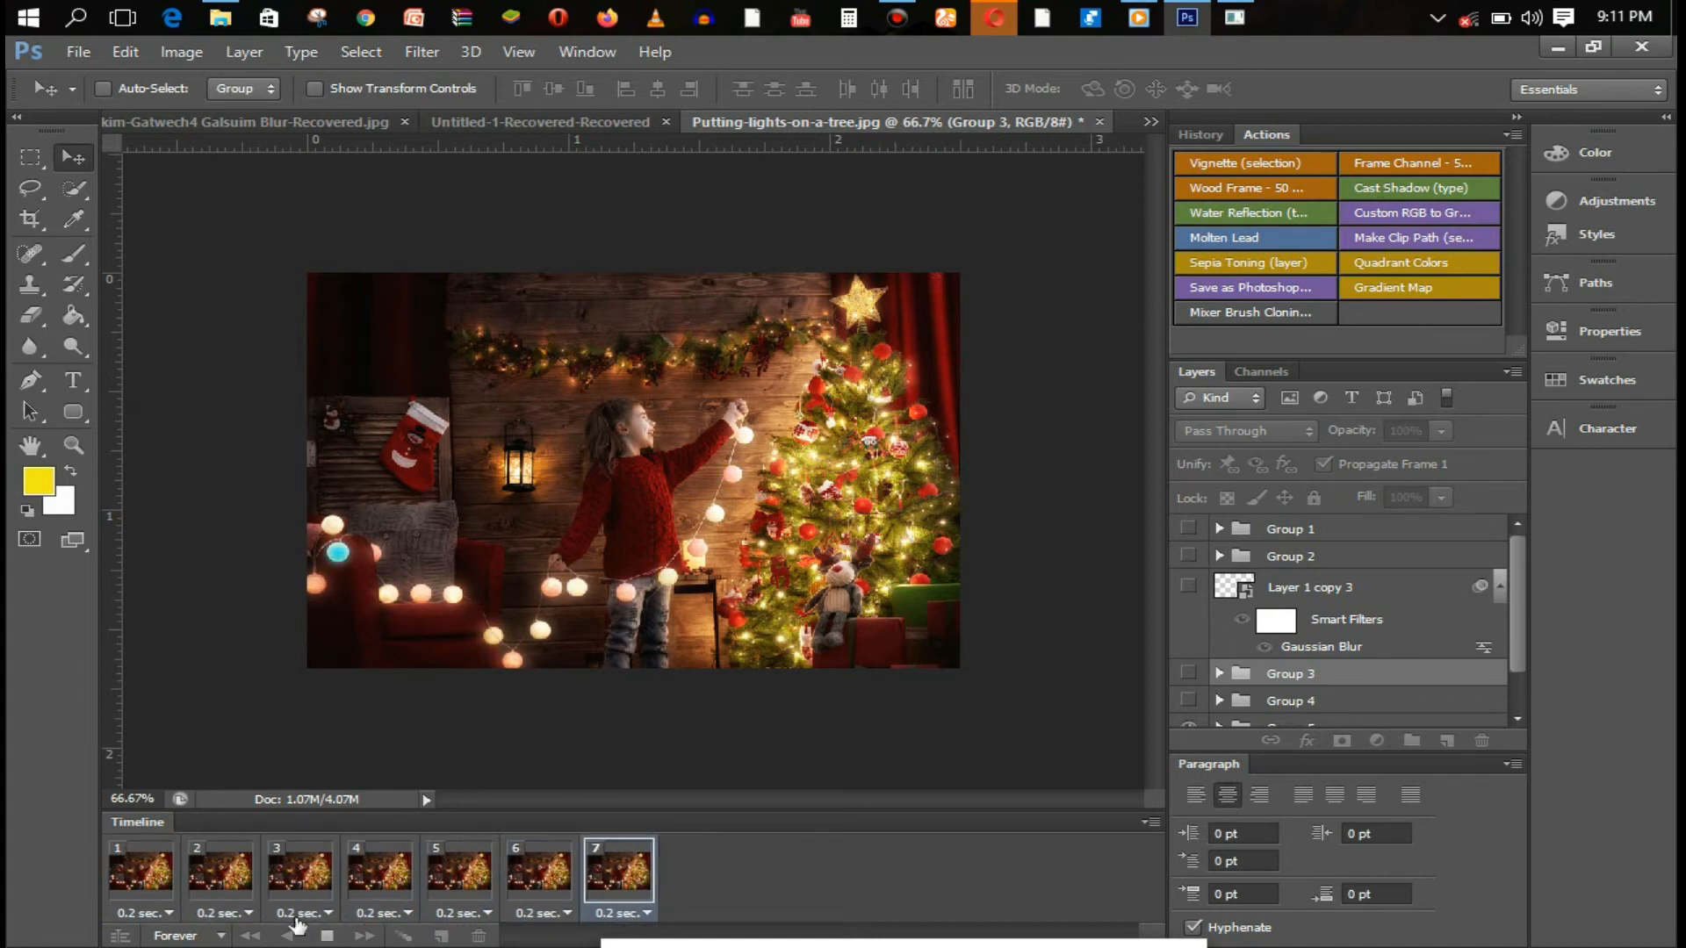
pyautogui.click(327, 936)
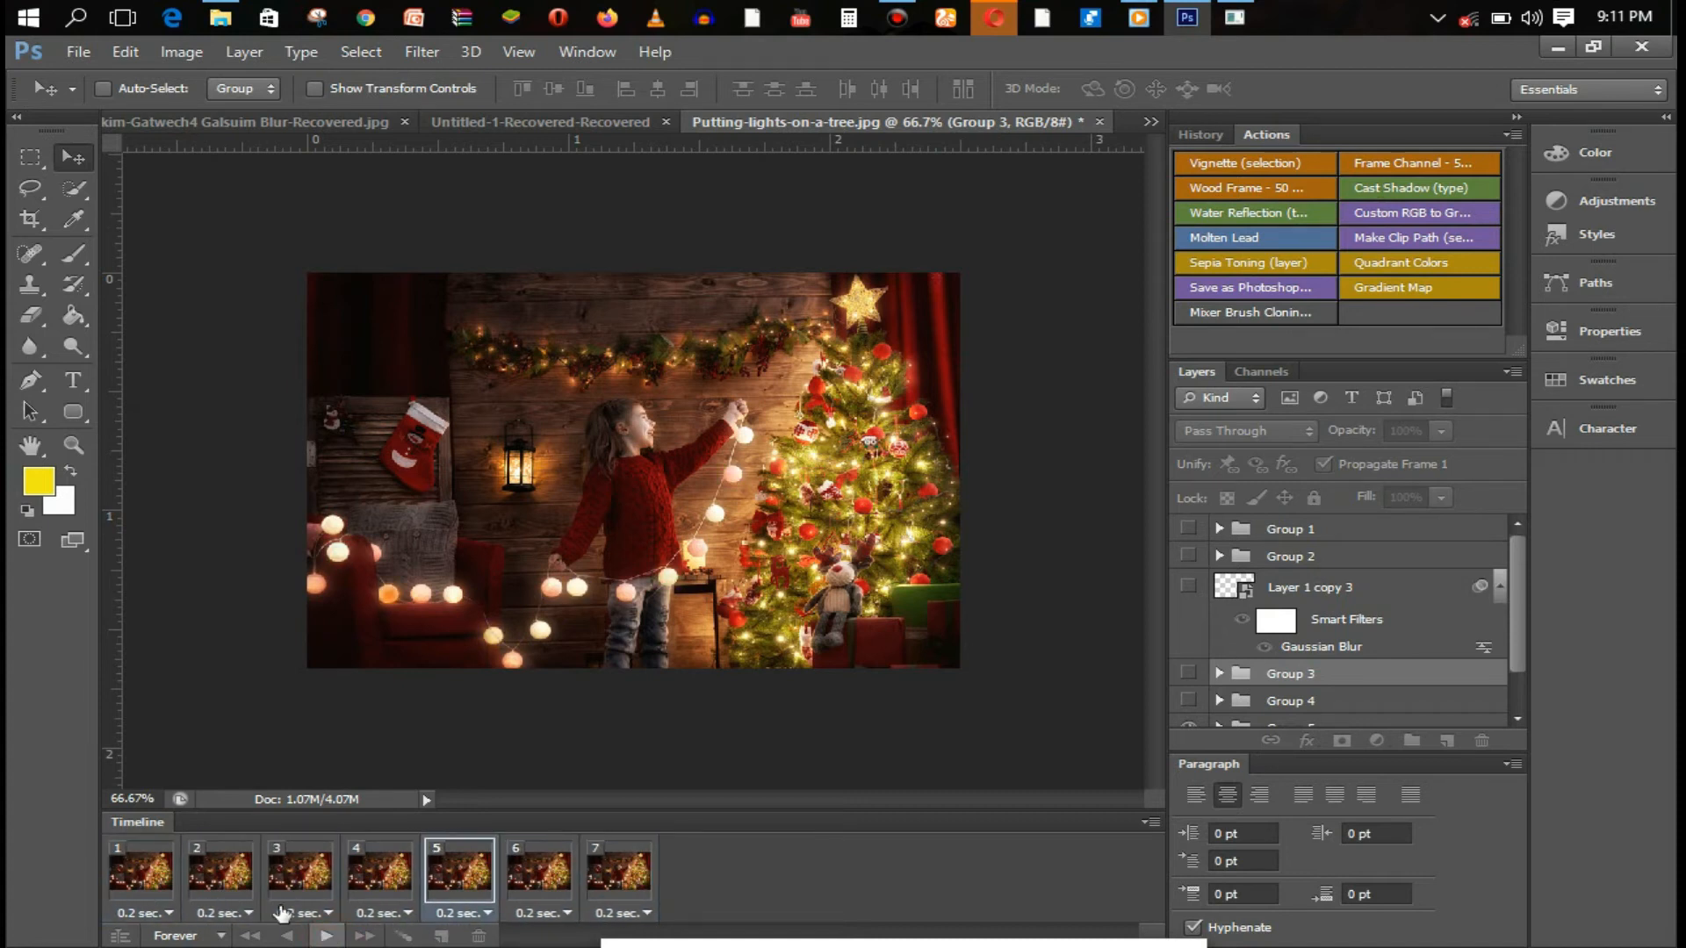
# - Set the delay of all seven animation frames to 0.1 seconds
pyautogui.click(142, 871)
pyautogui.keyDown('shift'); pyautogui.click(615, 895); pyautogui.keyUp('shift')
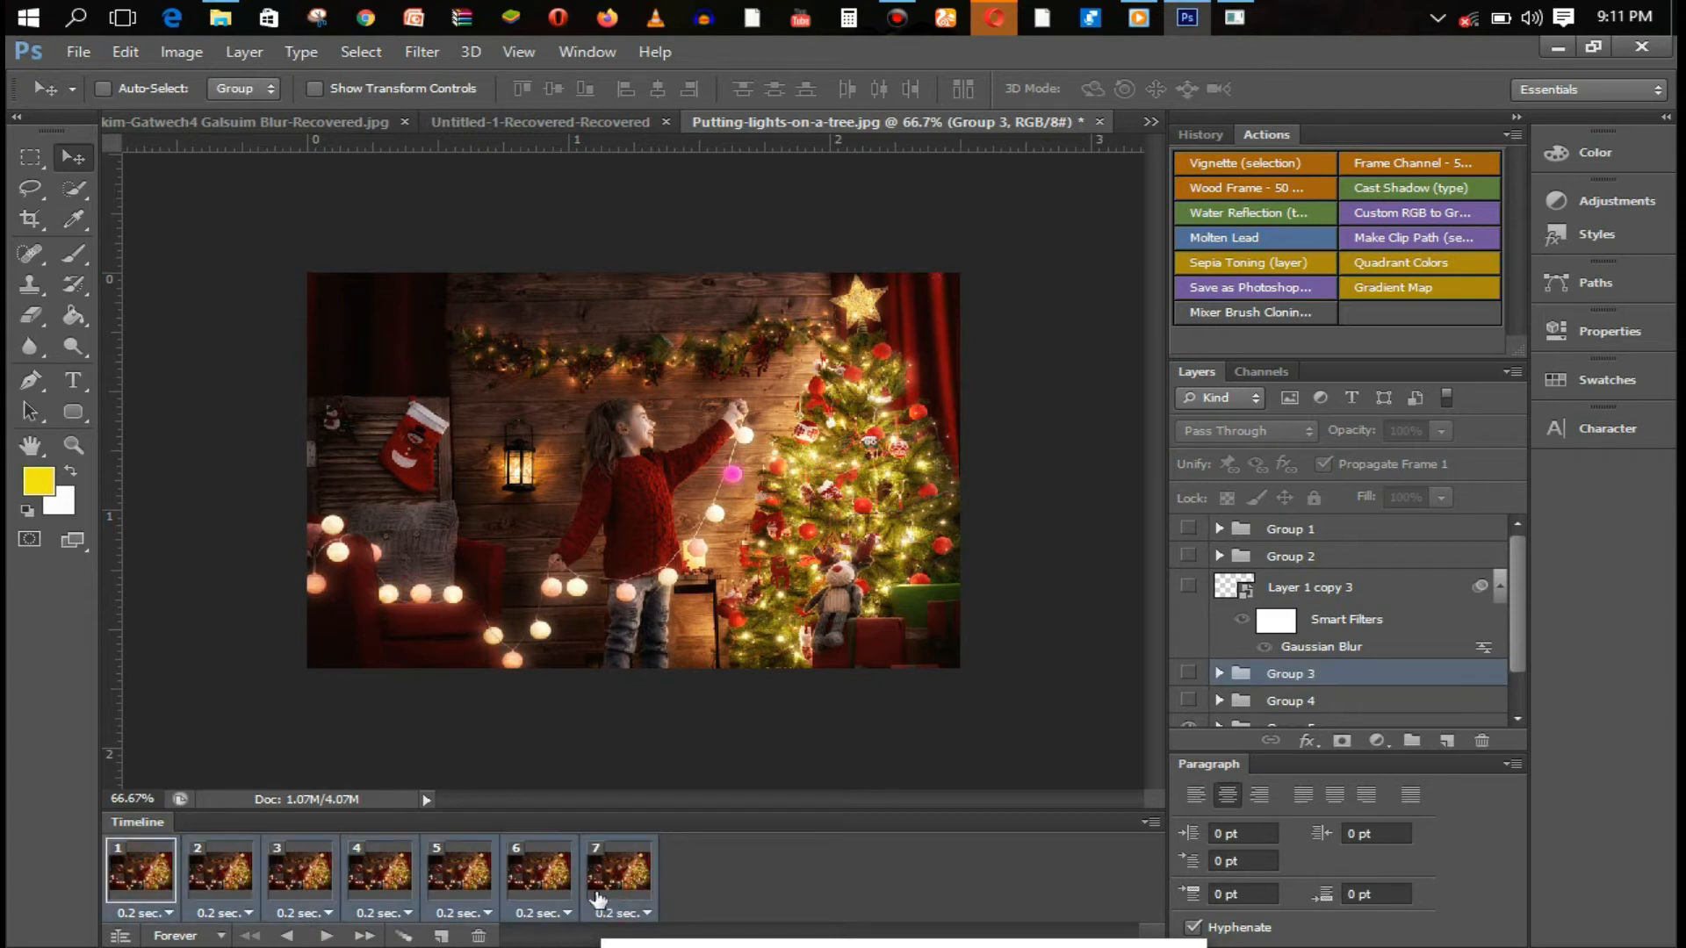
pyautogui.click(239, 913)
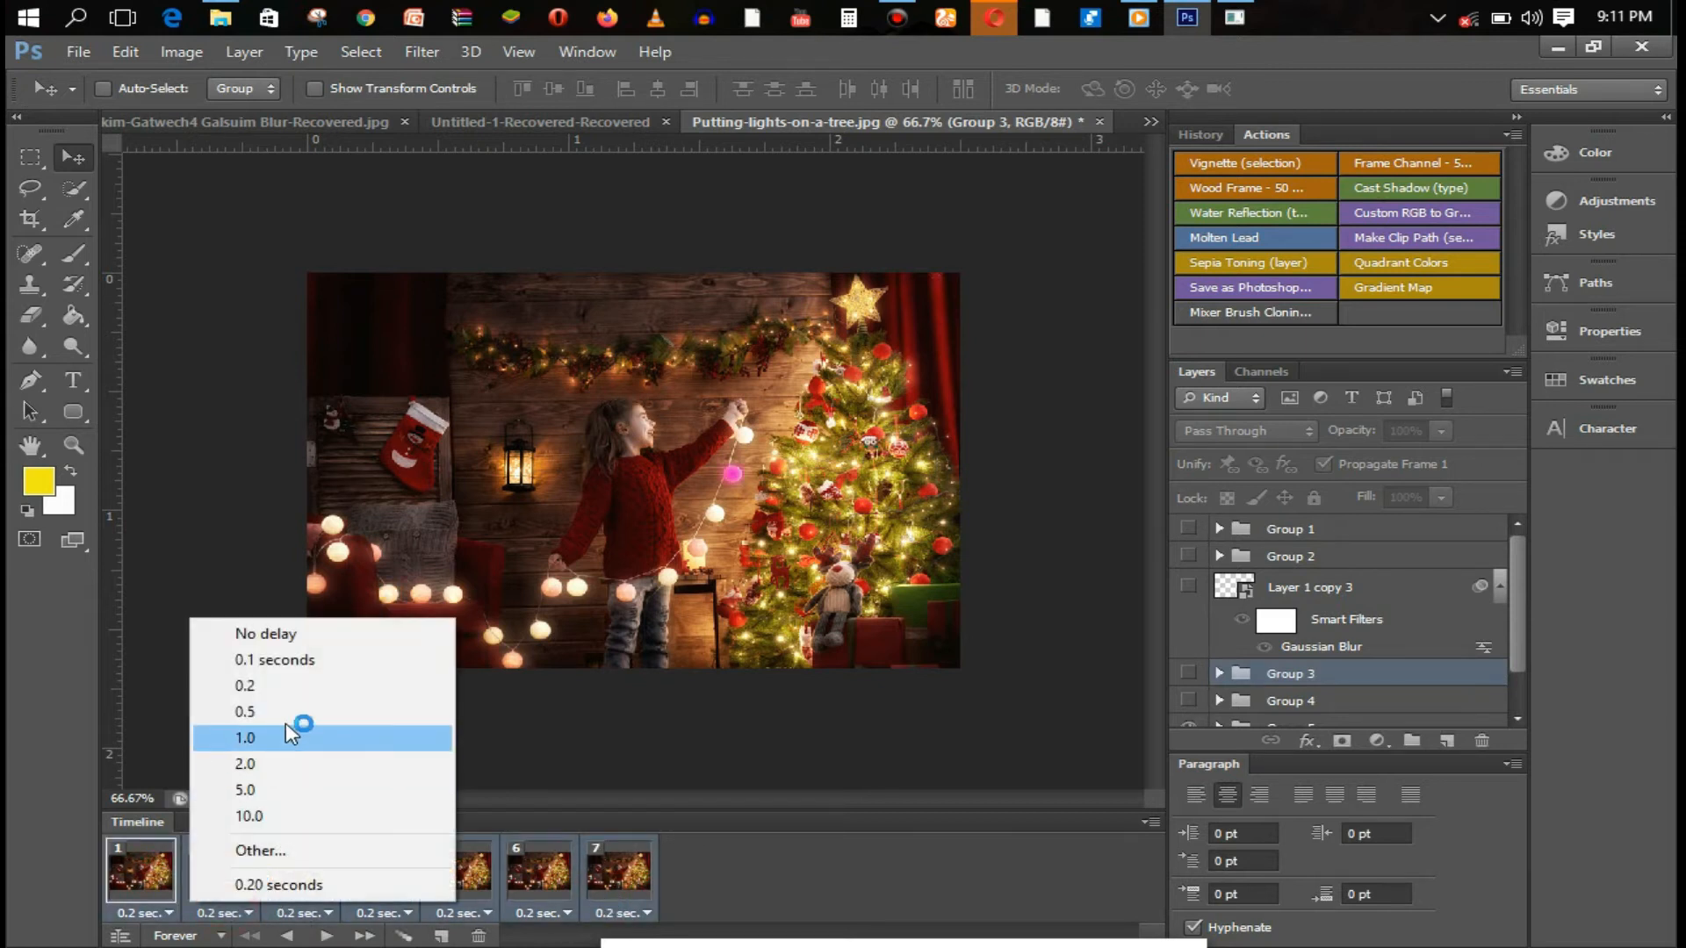
pyautogui.click(292, 661)
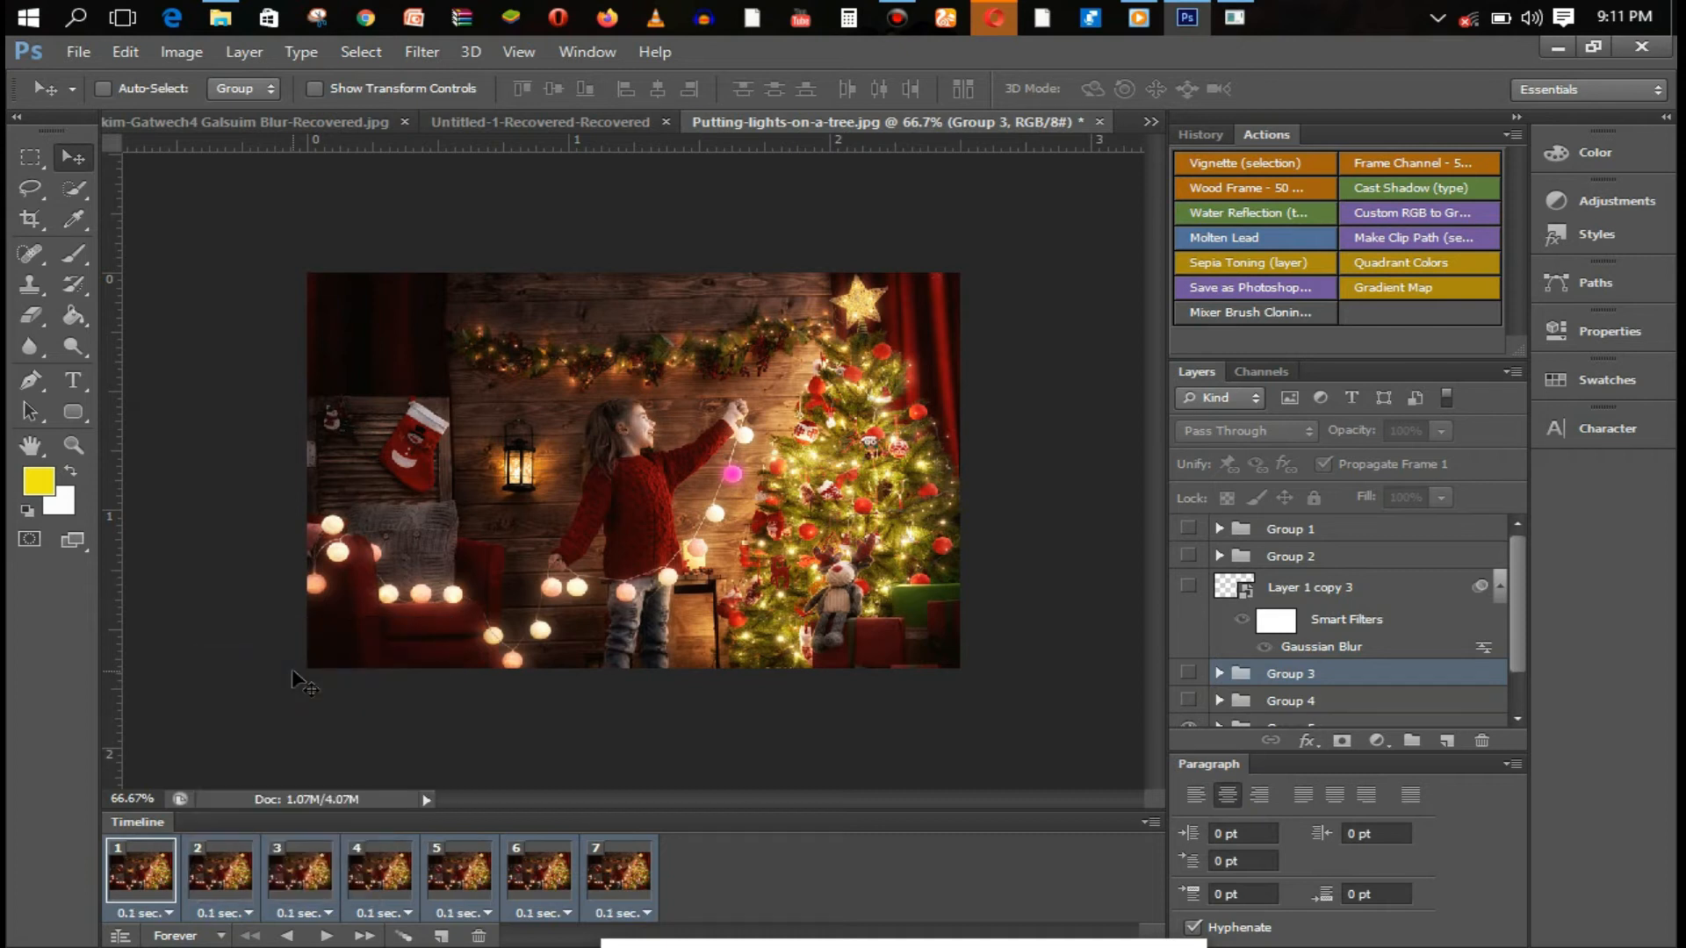
# - Play the looping animation to check the faster bulb sequence
pyautogui.click(324, 936)
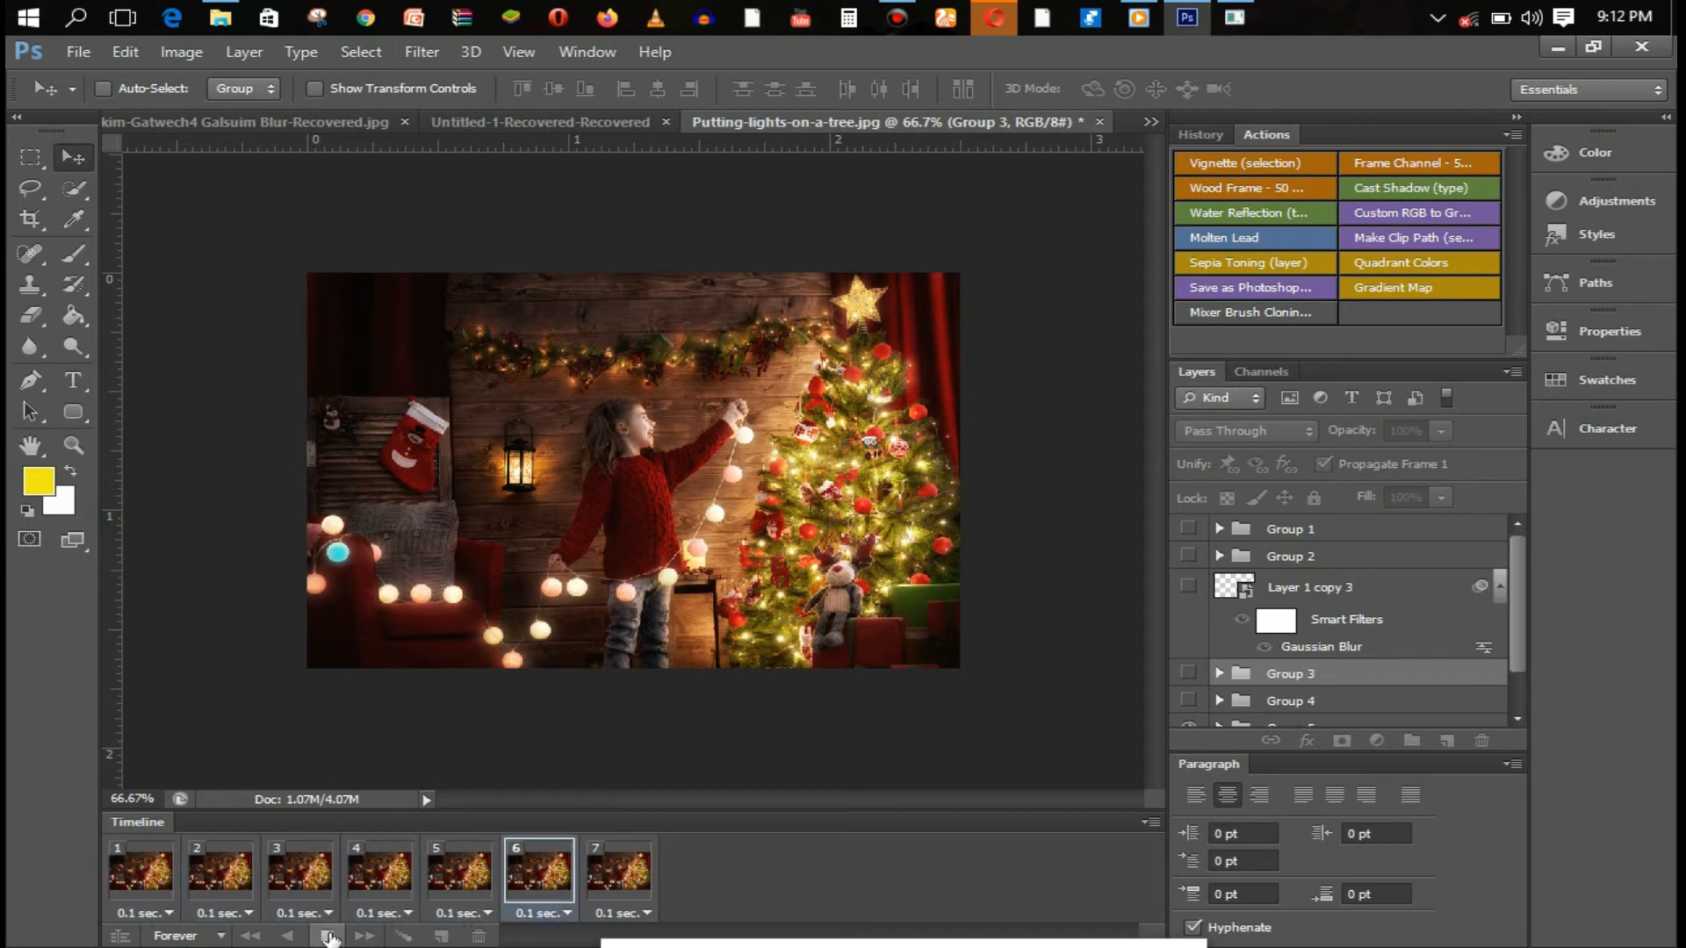
pyautogui.click(328, 936)
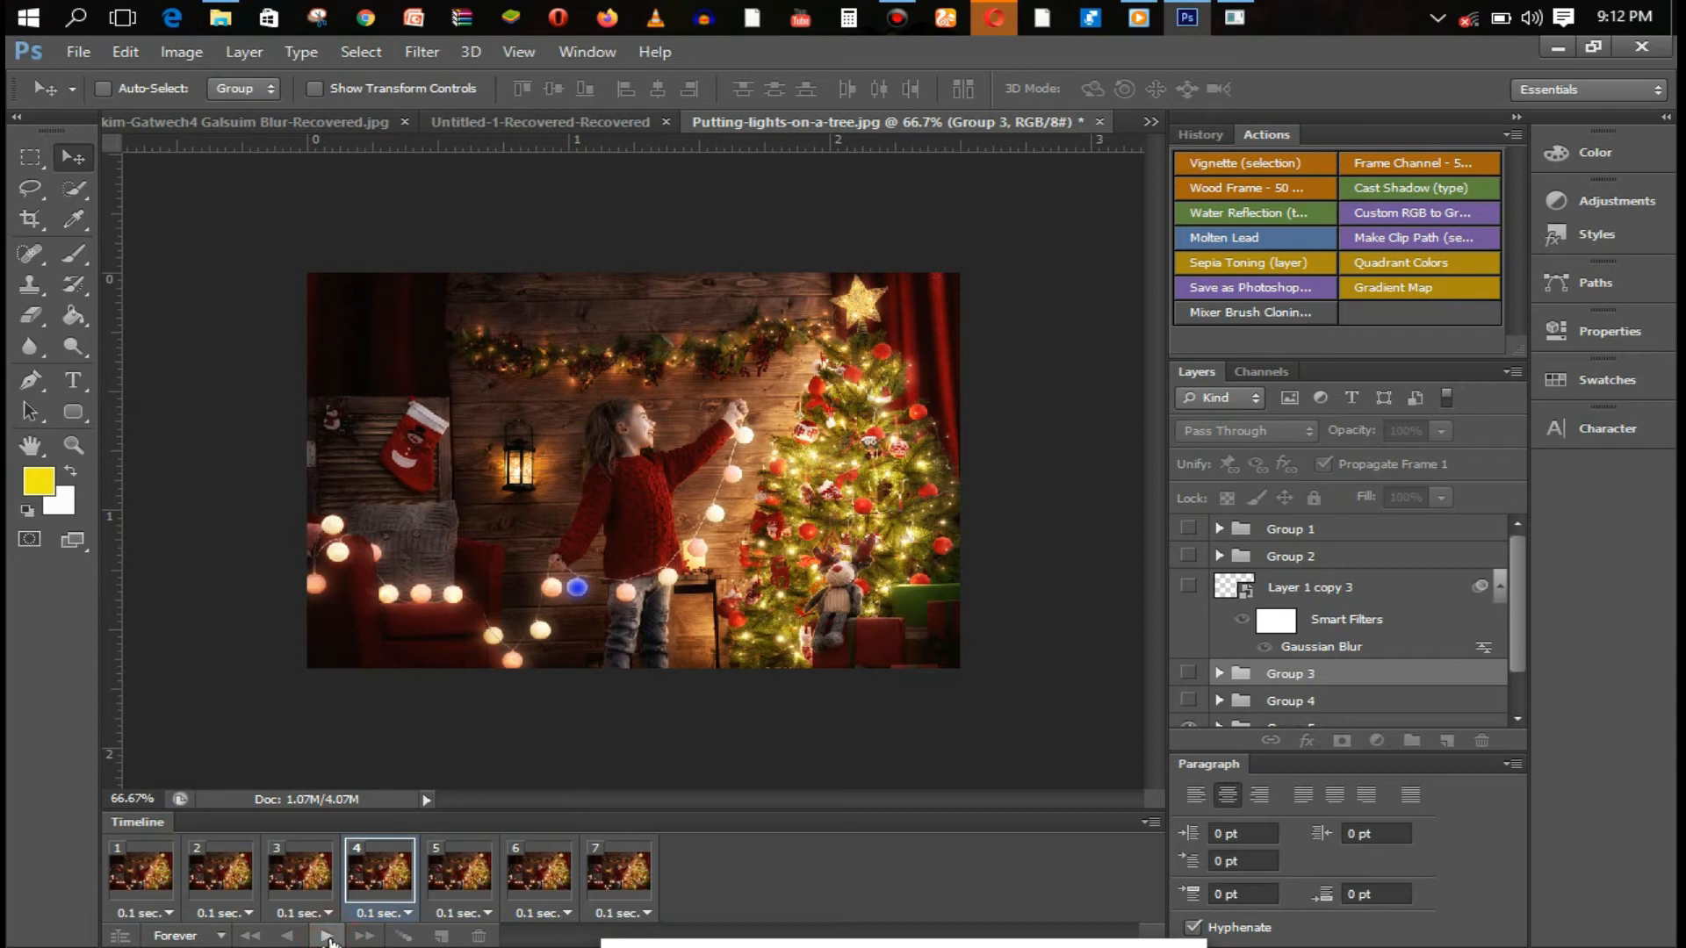
pyautogui.click(328, 936)
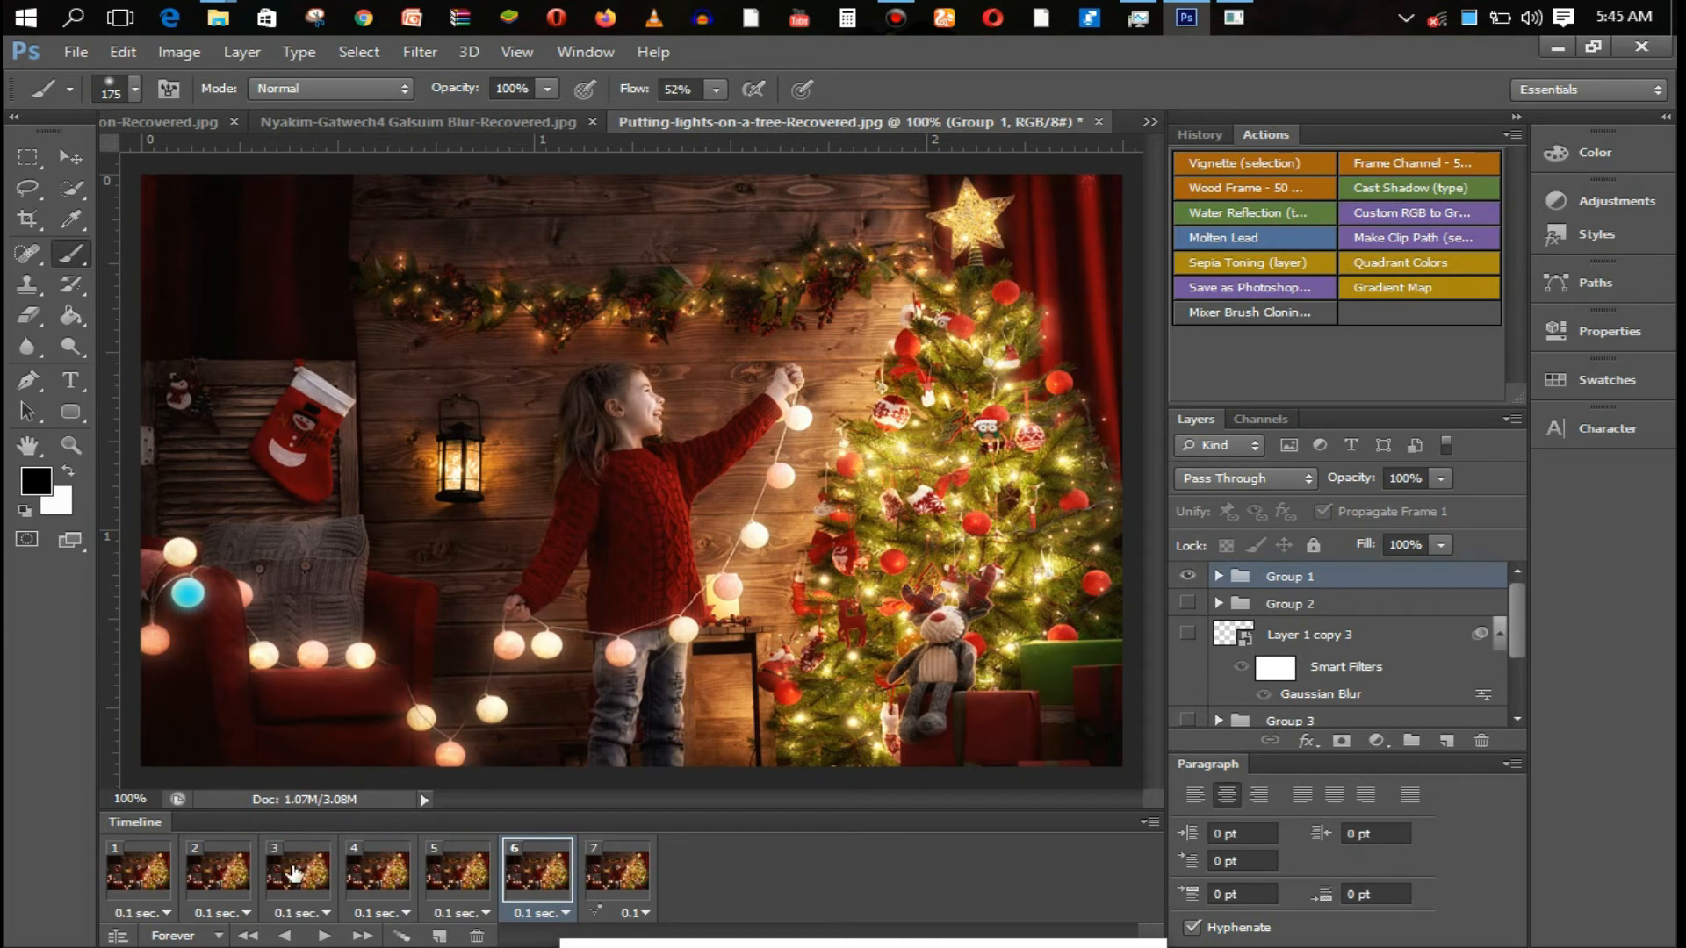
# - Look at frame 2, and make Group 1 visible together with Group 3 in frame 3
pyautogui.click(226, 887)
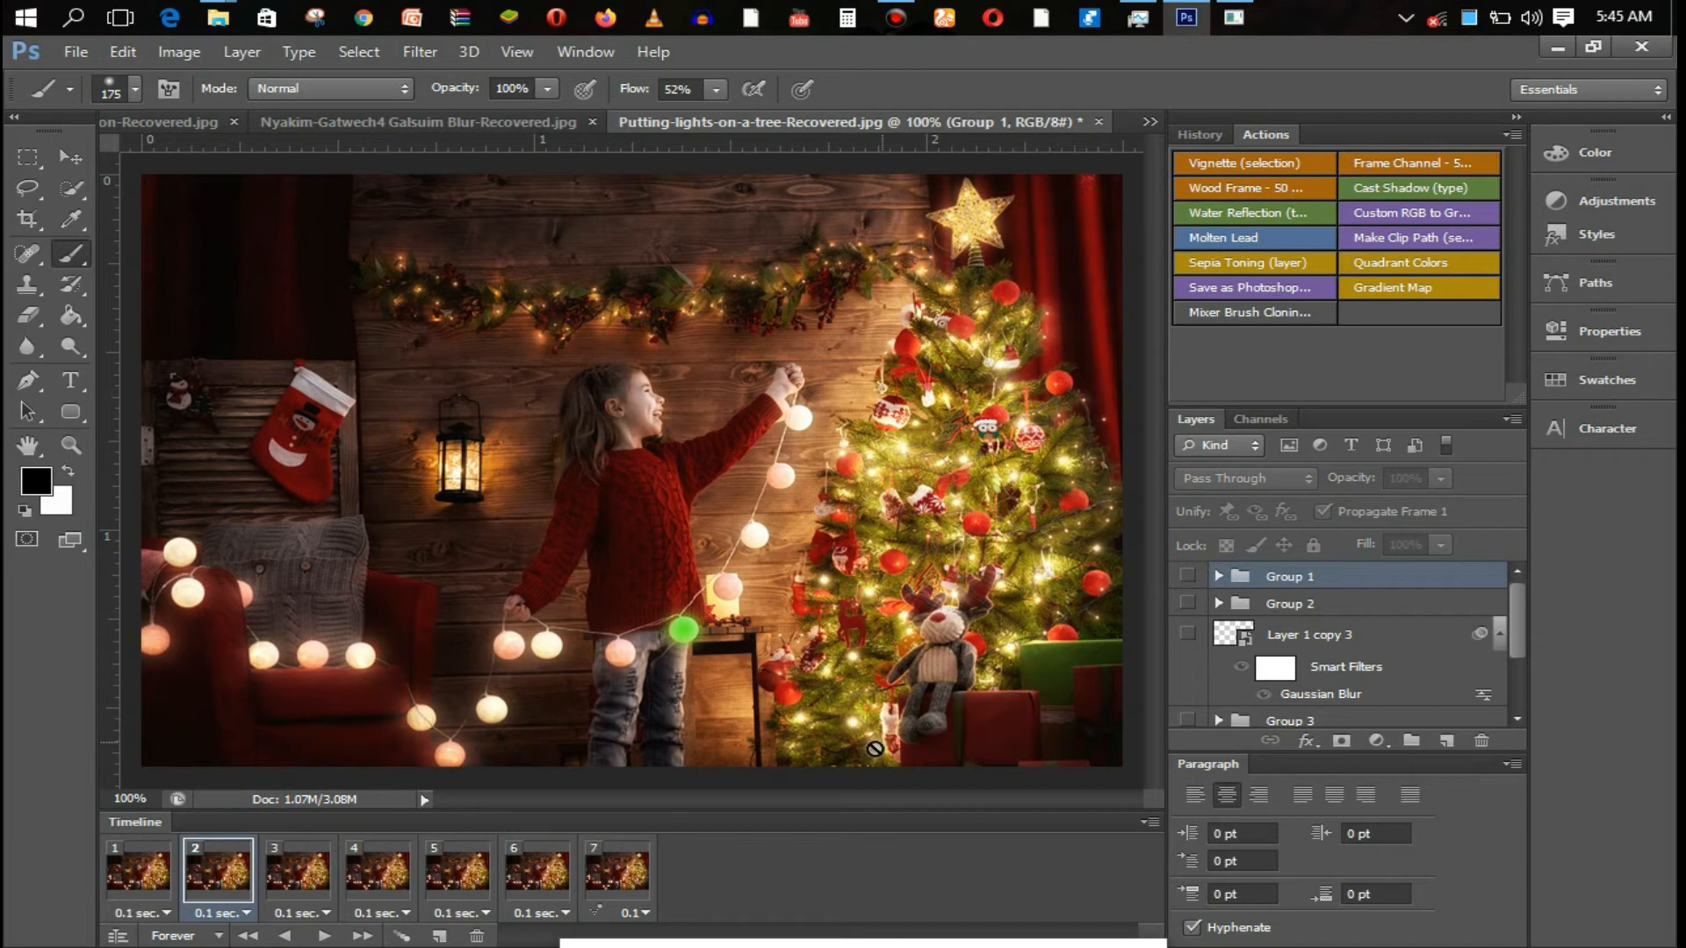
pyautogui.click(309, 865)
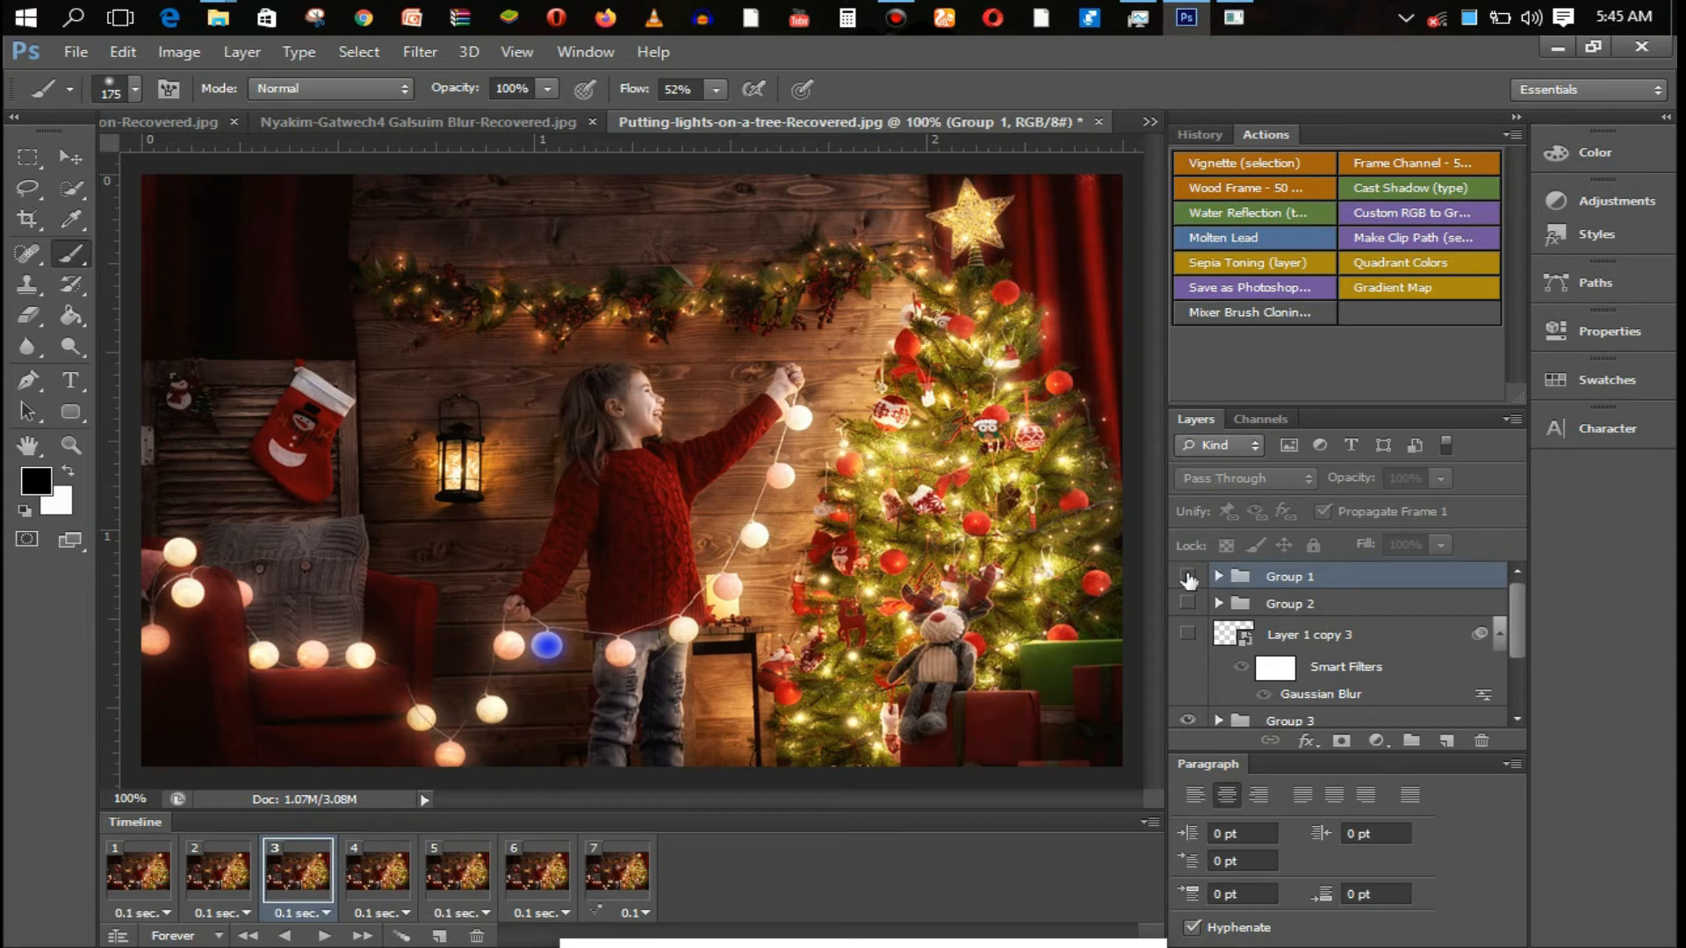
pyautogui.moveTo(1519, 618); pyautogui.dragTo(1521, 708)
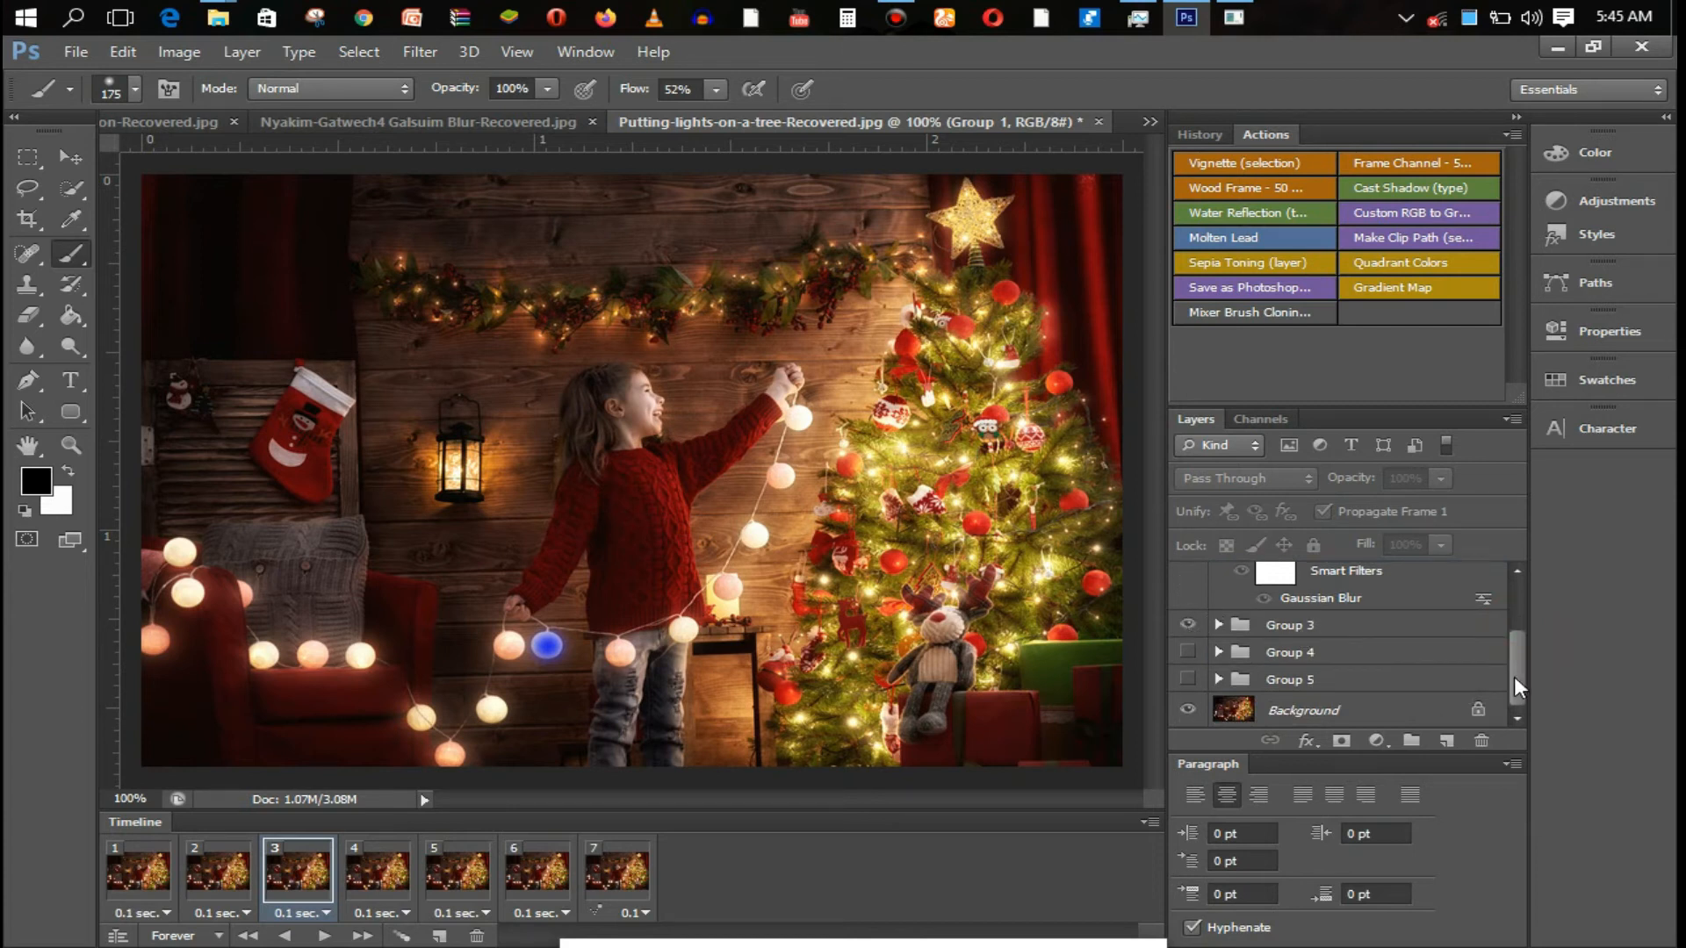
pyautogui.moveTo(1514, 678); pyautogui.dragTo(1526, 616)
pyautogui.click(1187, 576)
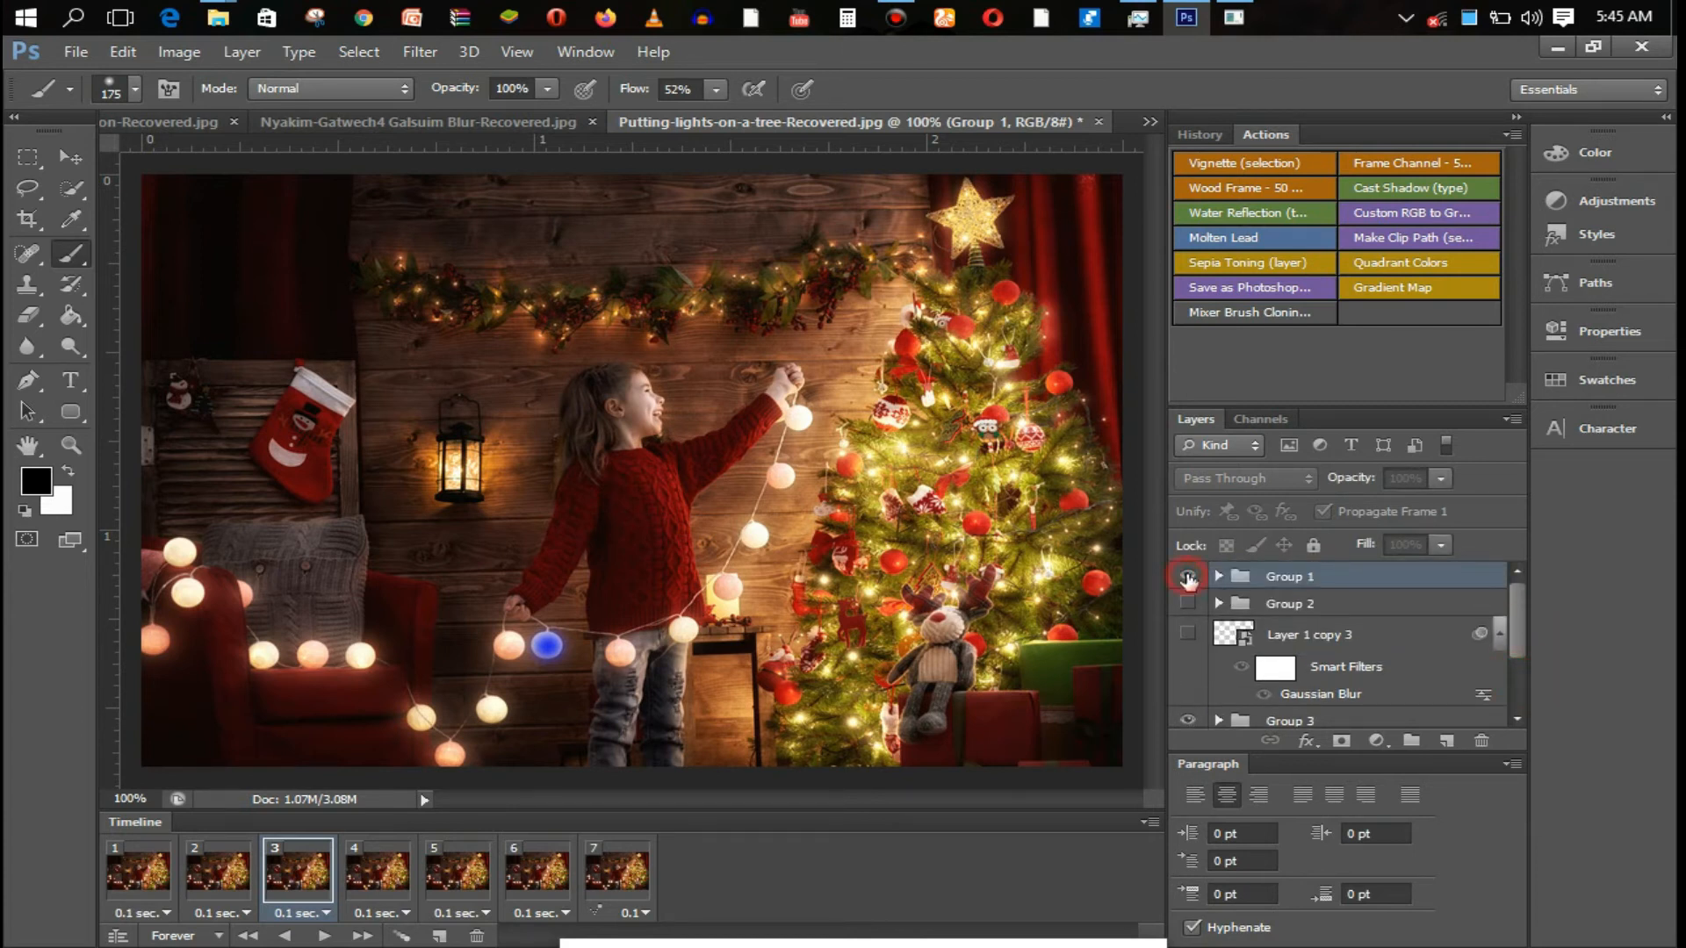
# - Expand Group 1 and duplicate its Hue/Saturation 5 adjustment layer
pyautogui.click(1218, 576)
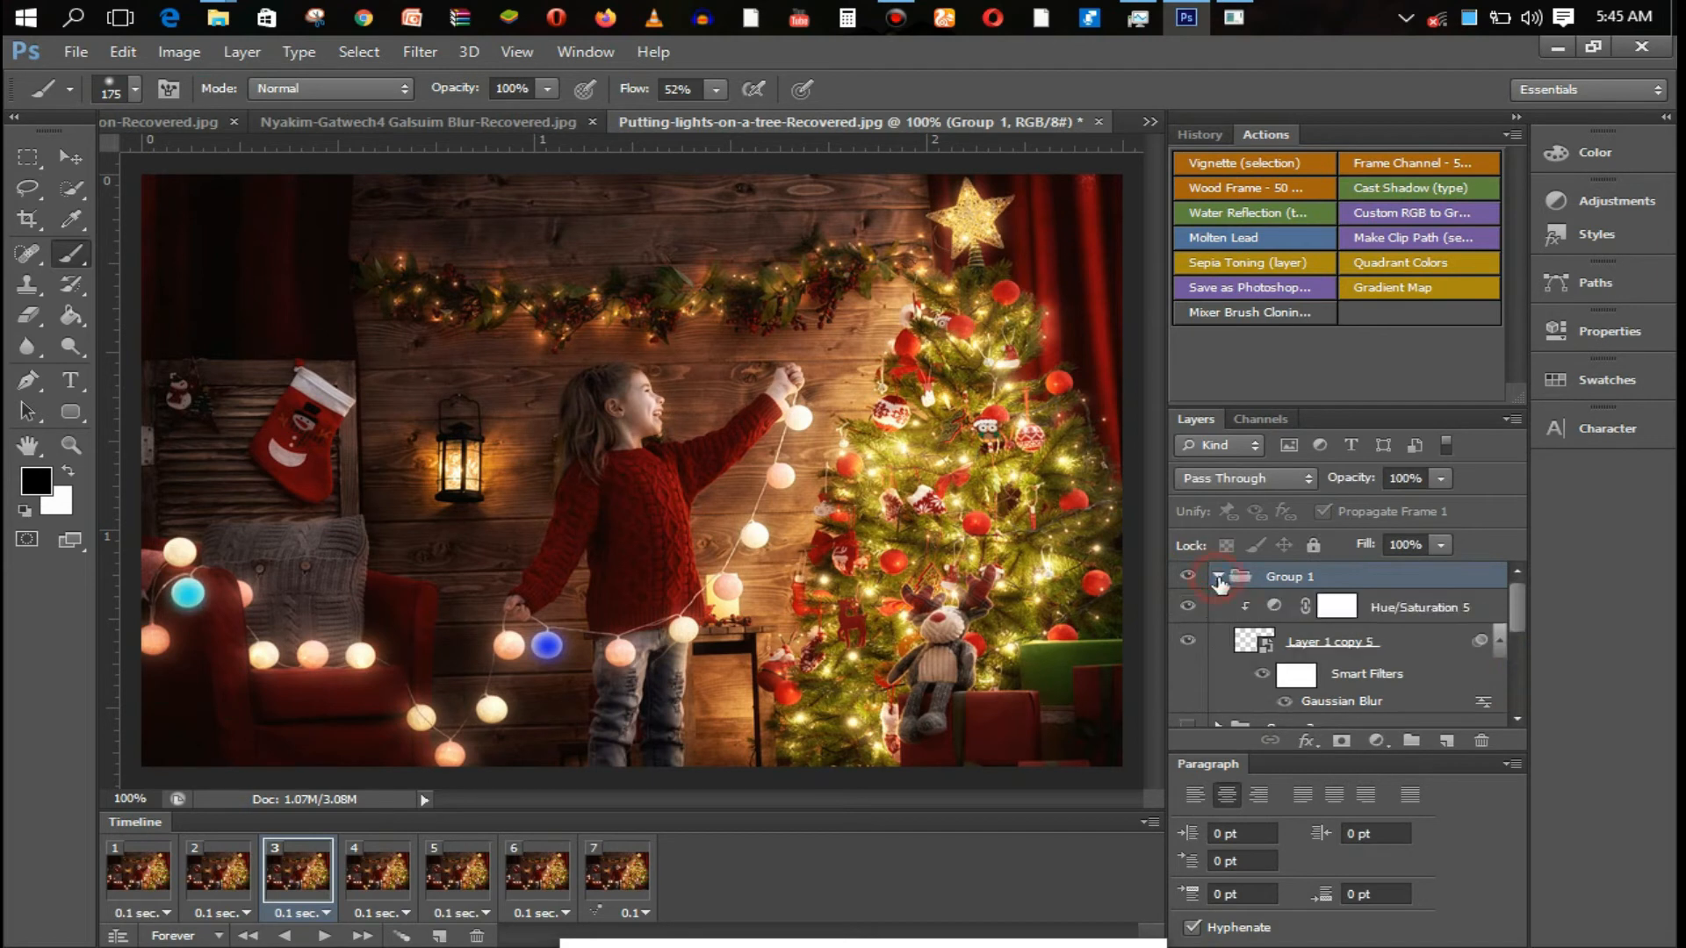
pyautogui.click(1381, 613)
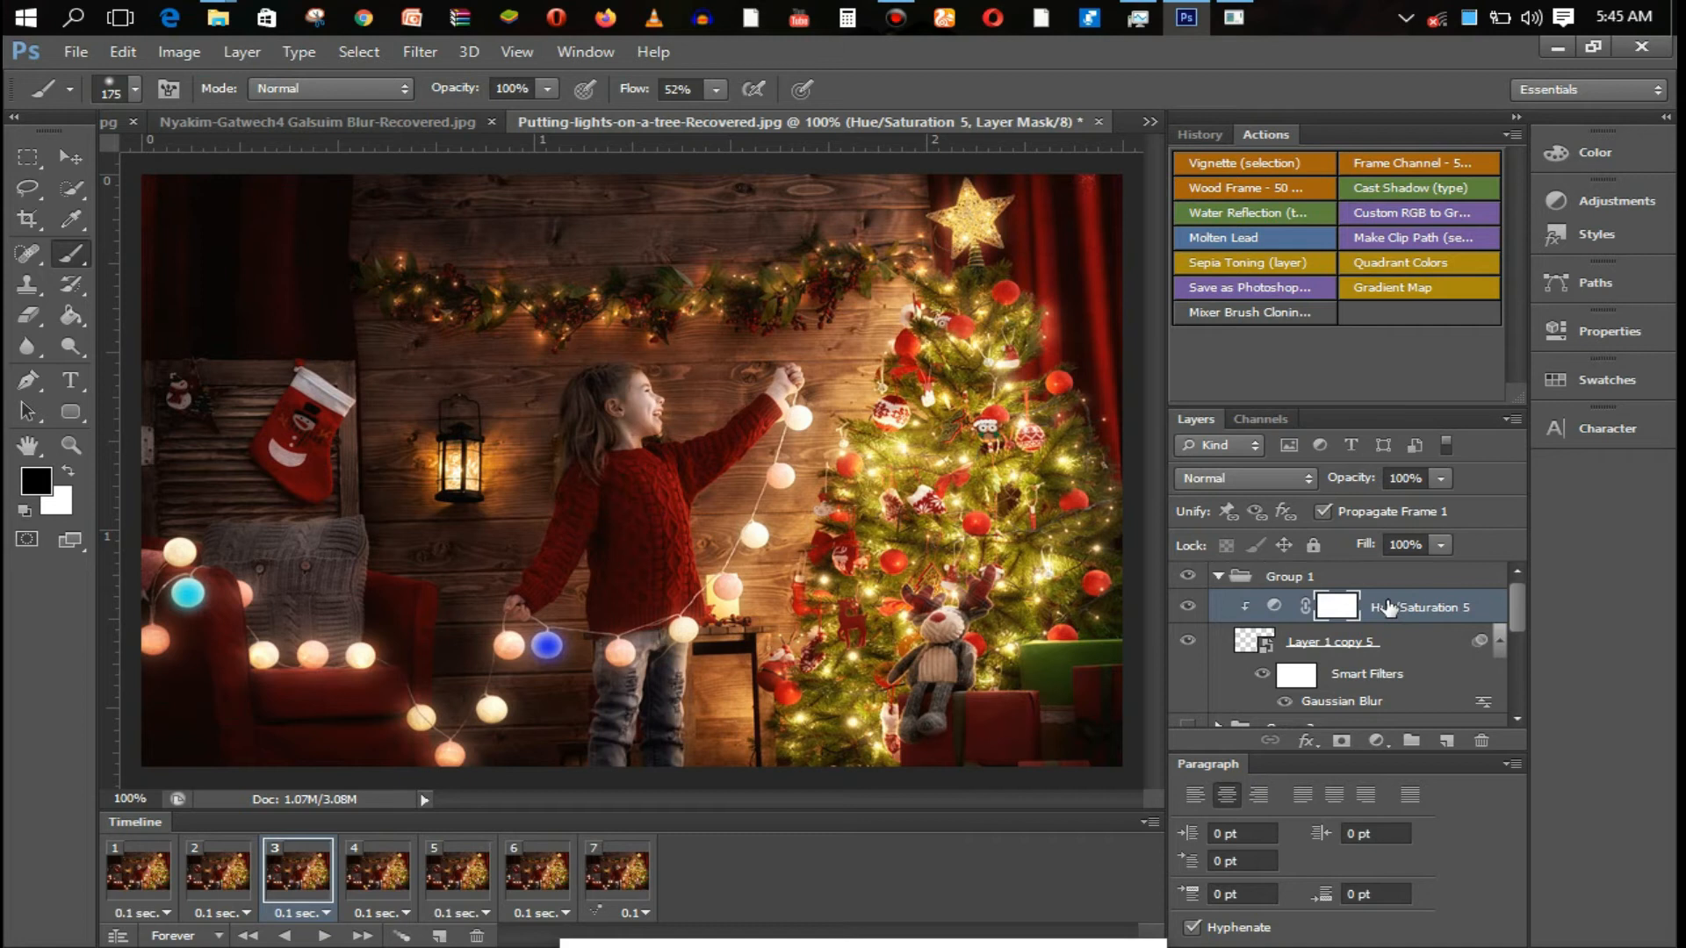
pyautogui.hotkey('ctrl', 'j')
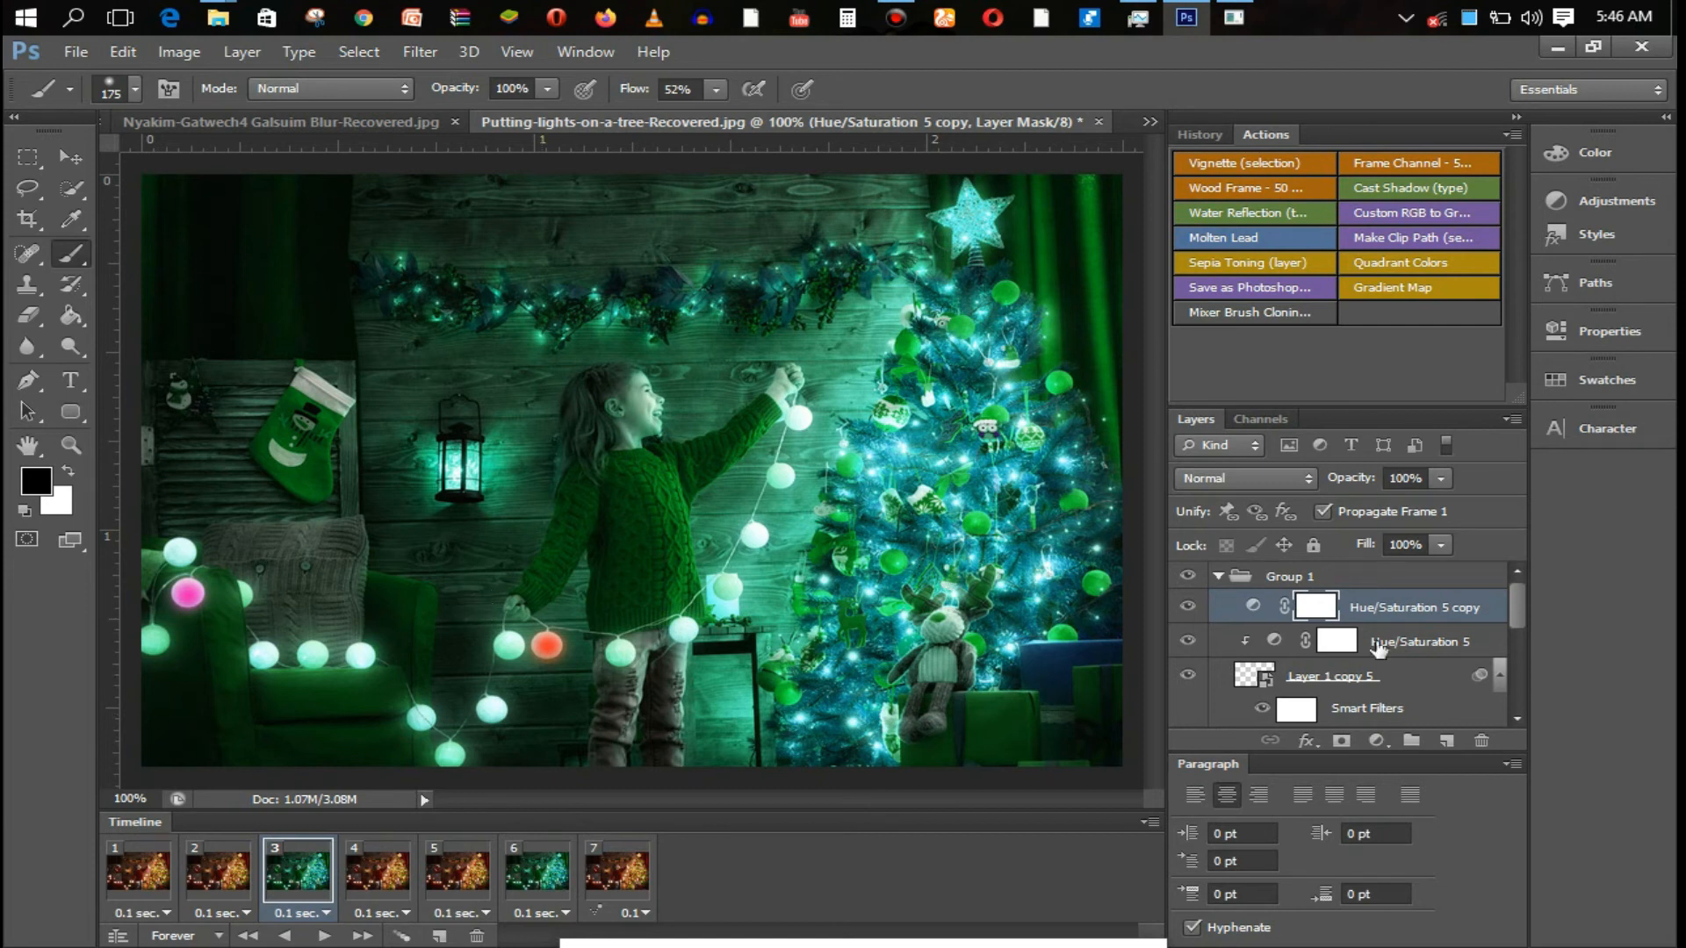
# - Toggle the visibility of Group 3 in frame 3 to compare the bulbs under the duplicated adjustment
pyautogui.moveTo(1520, 612); pyautogui.dragTo(1530, 689)
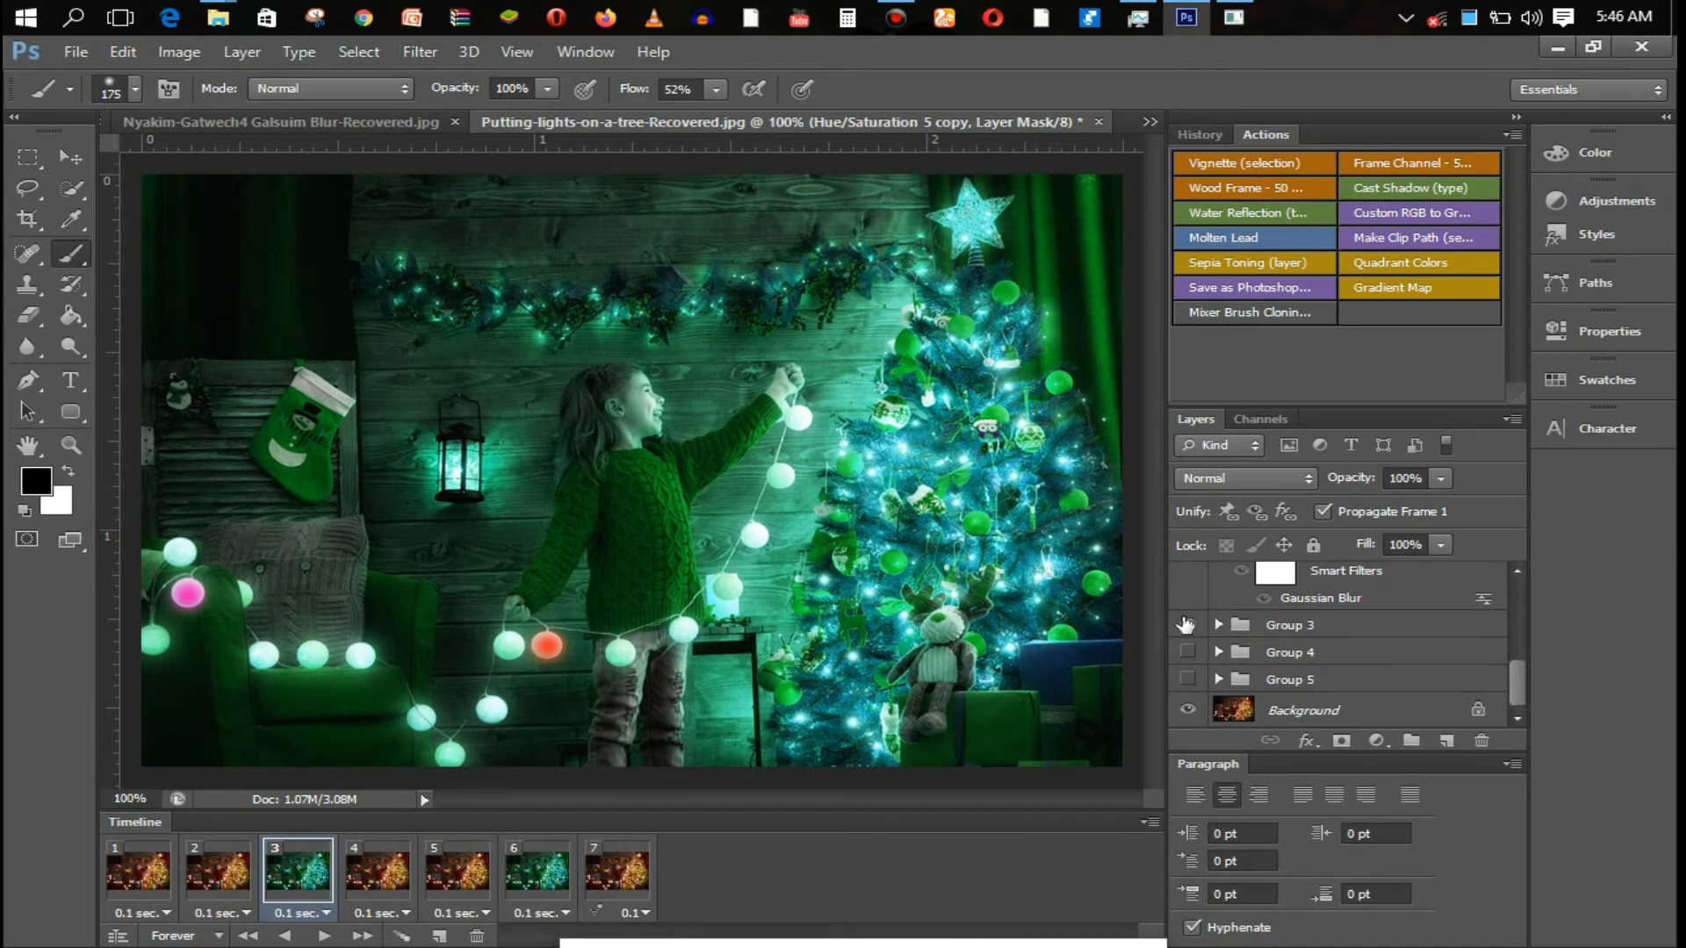
pyautogui.click(1188, 627)
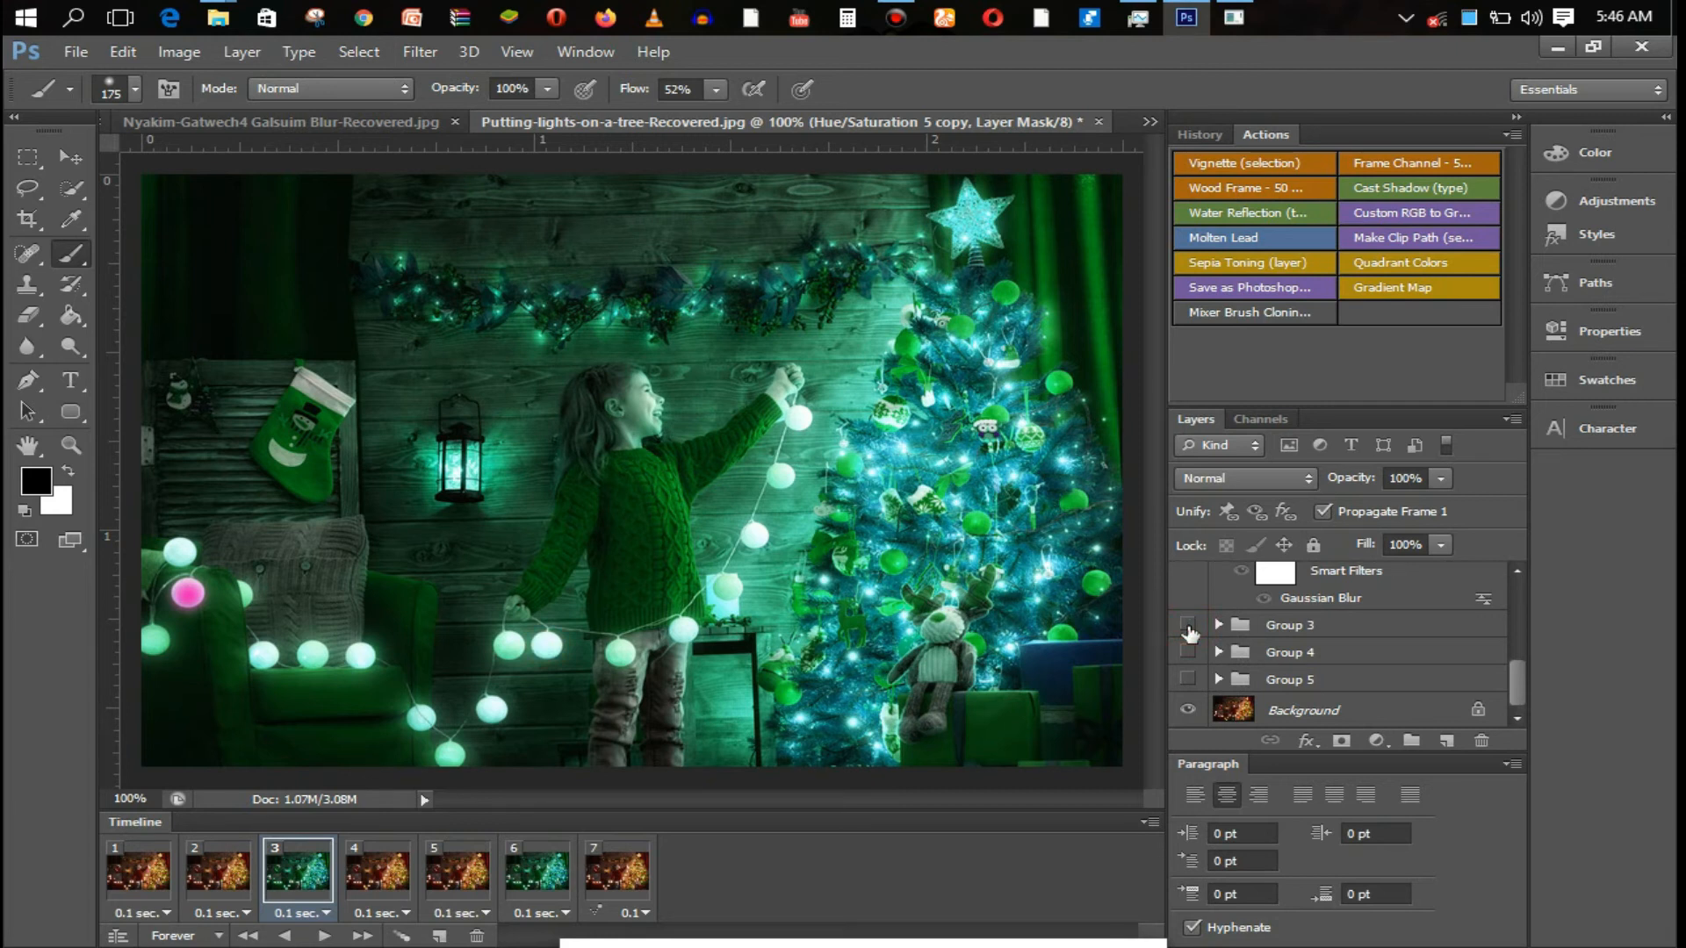
pyautogui.click(1188, 626)
# - Toggle the duplicated Hue/Saturation 5 copy adjustment in Group 1 off and on in frame 6 to compare the image
pyautogui.click(542, 870)
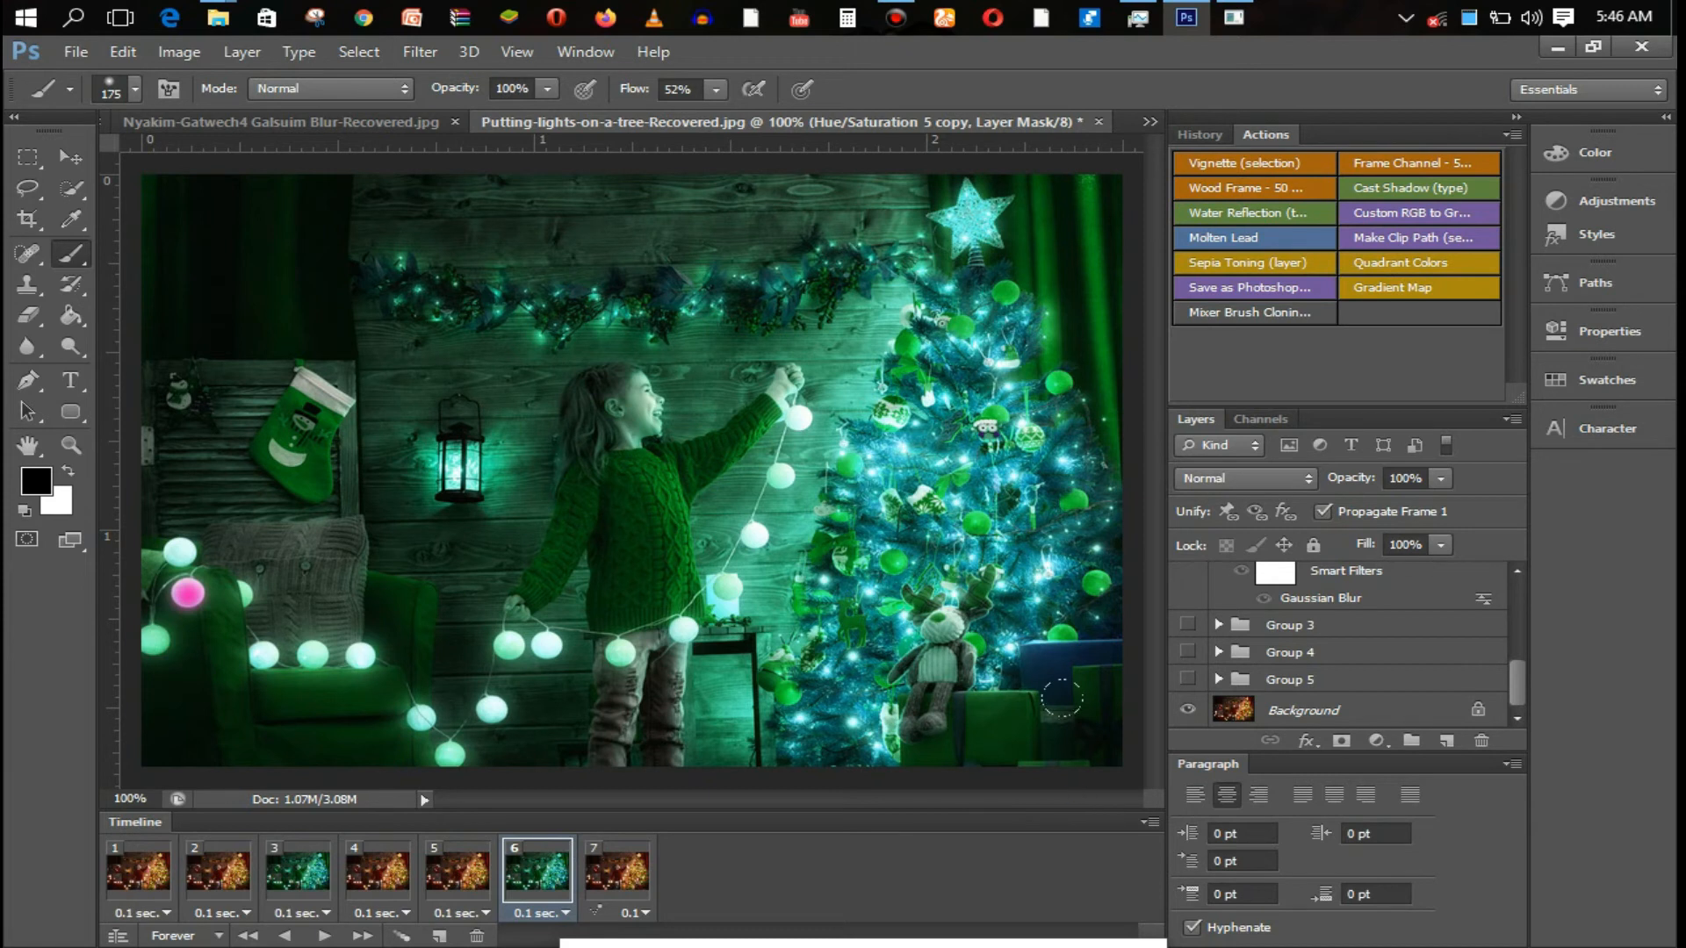
pyautogui.moveTo(1516, 684); pyautogui.dragTo(1519, 593)
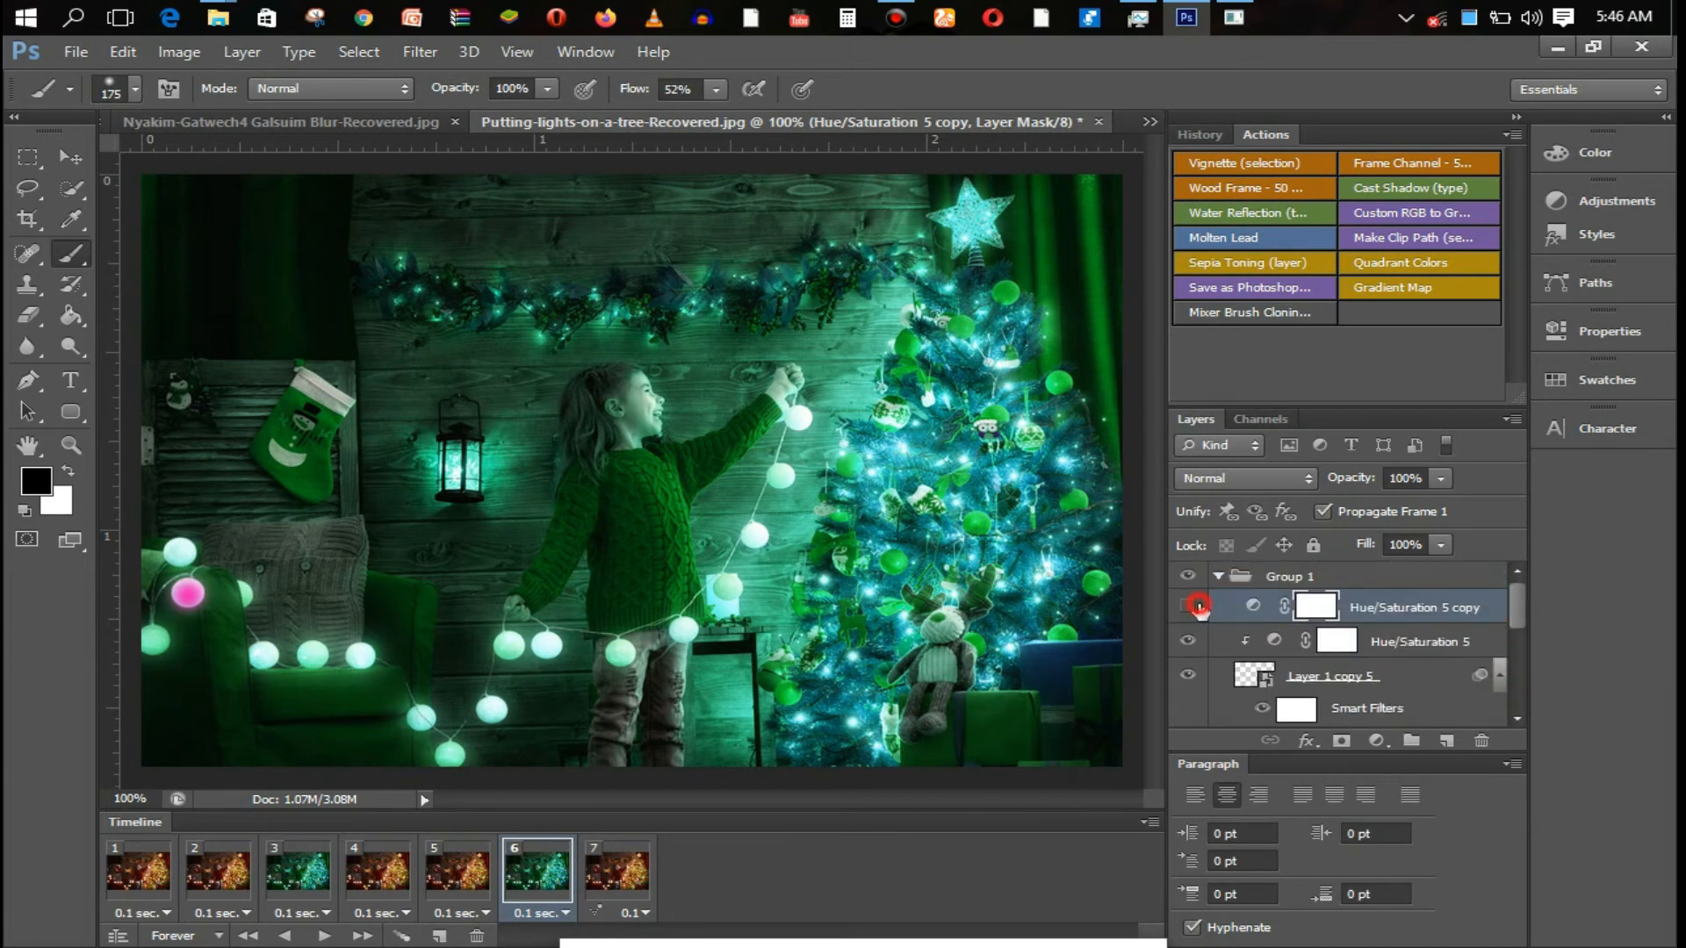
pyautogui.click(1194, 606)
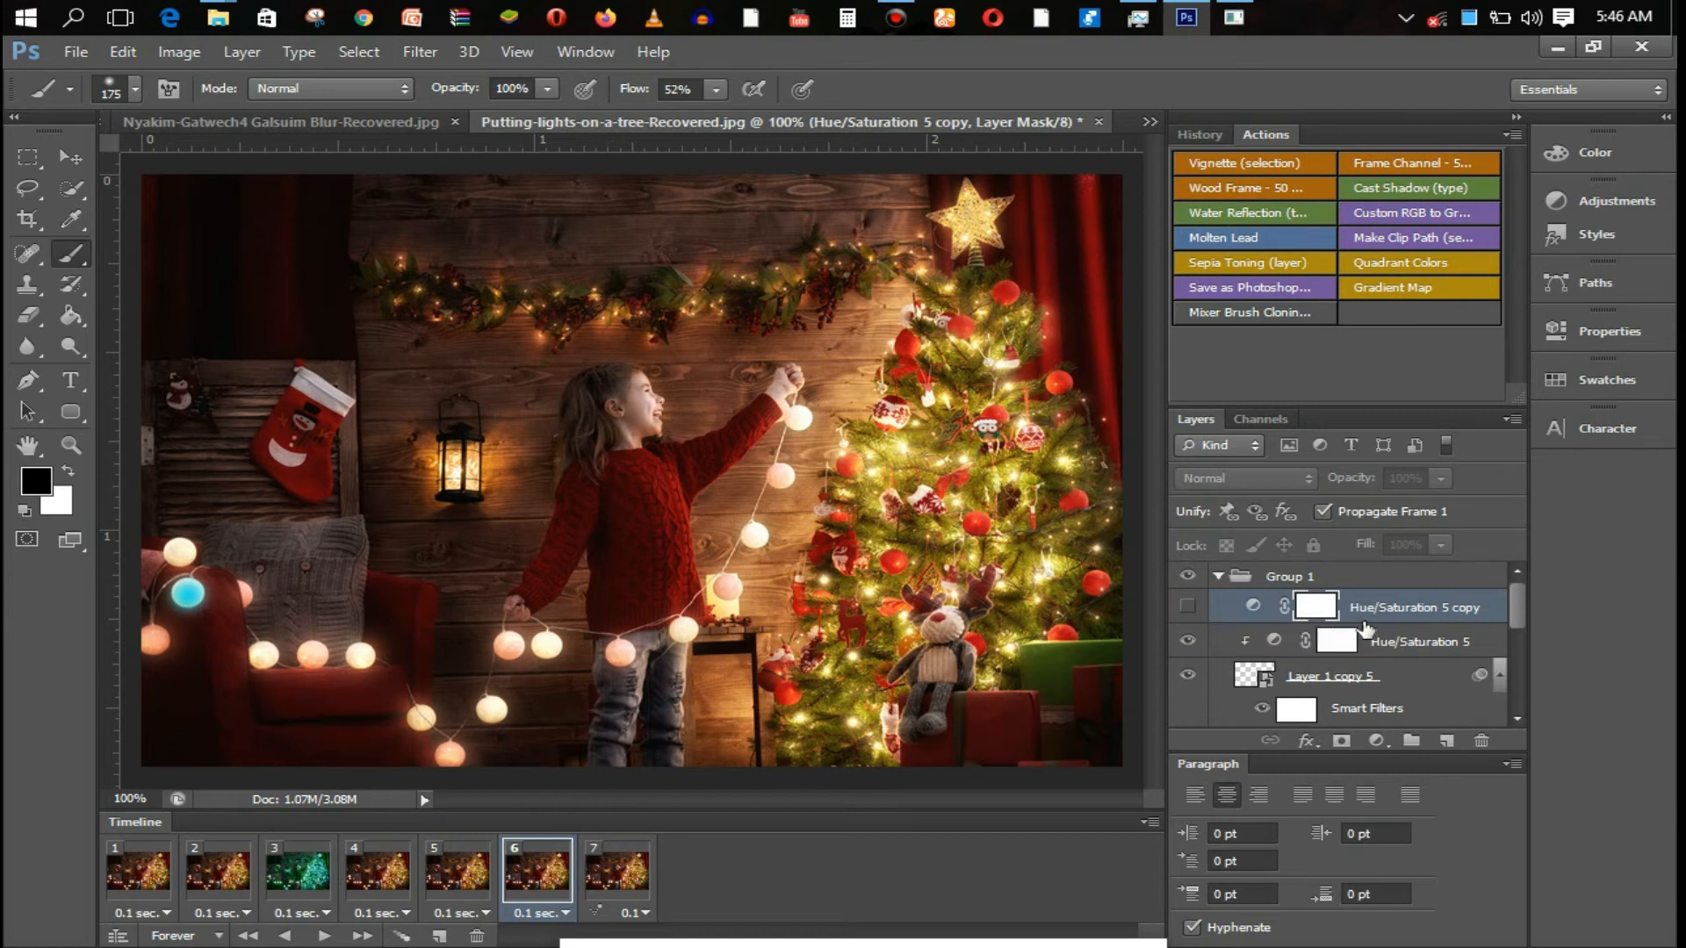
pyautogui.moveTo(1519, 608); pyautogui.dragTo(1521, 713)
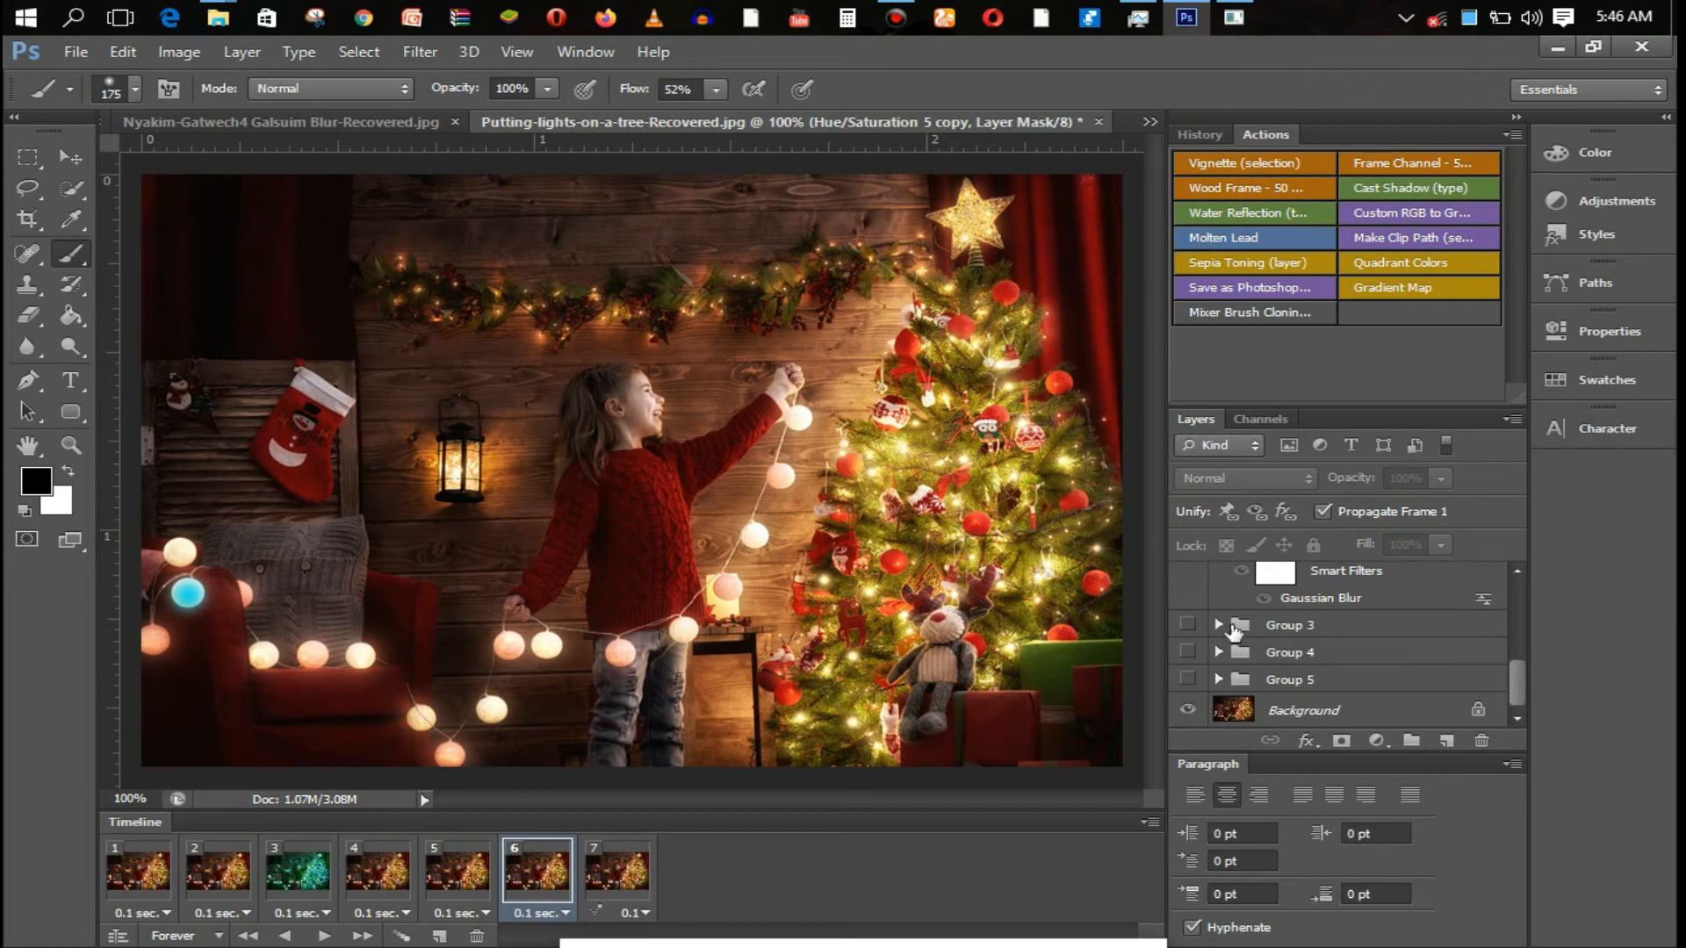
pyautogui.moveTo(1525, 687); pyautogui.dragTo(1529, 586)
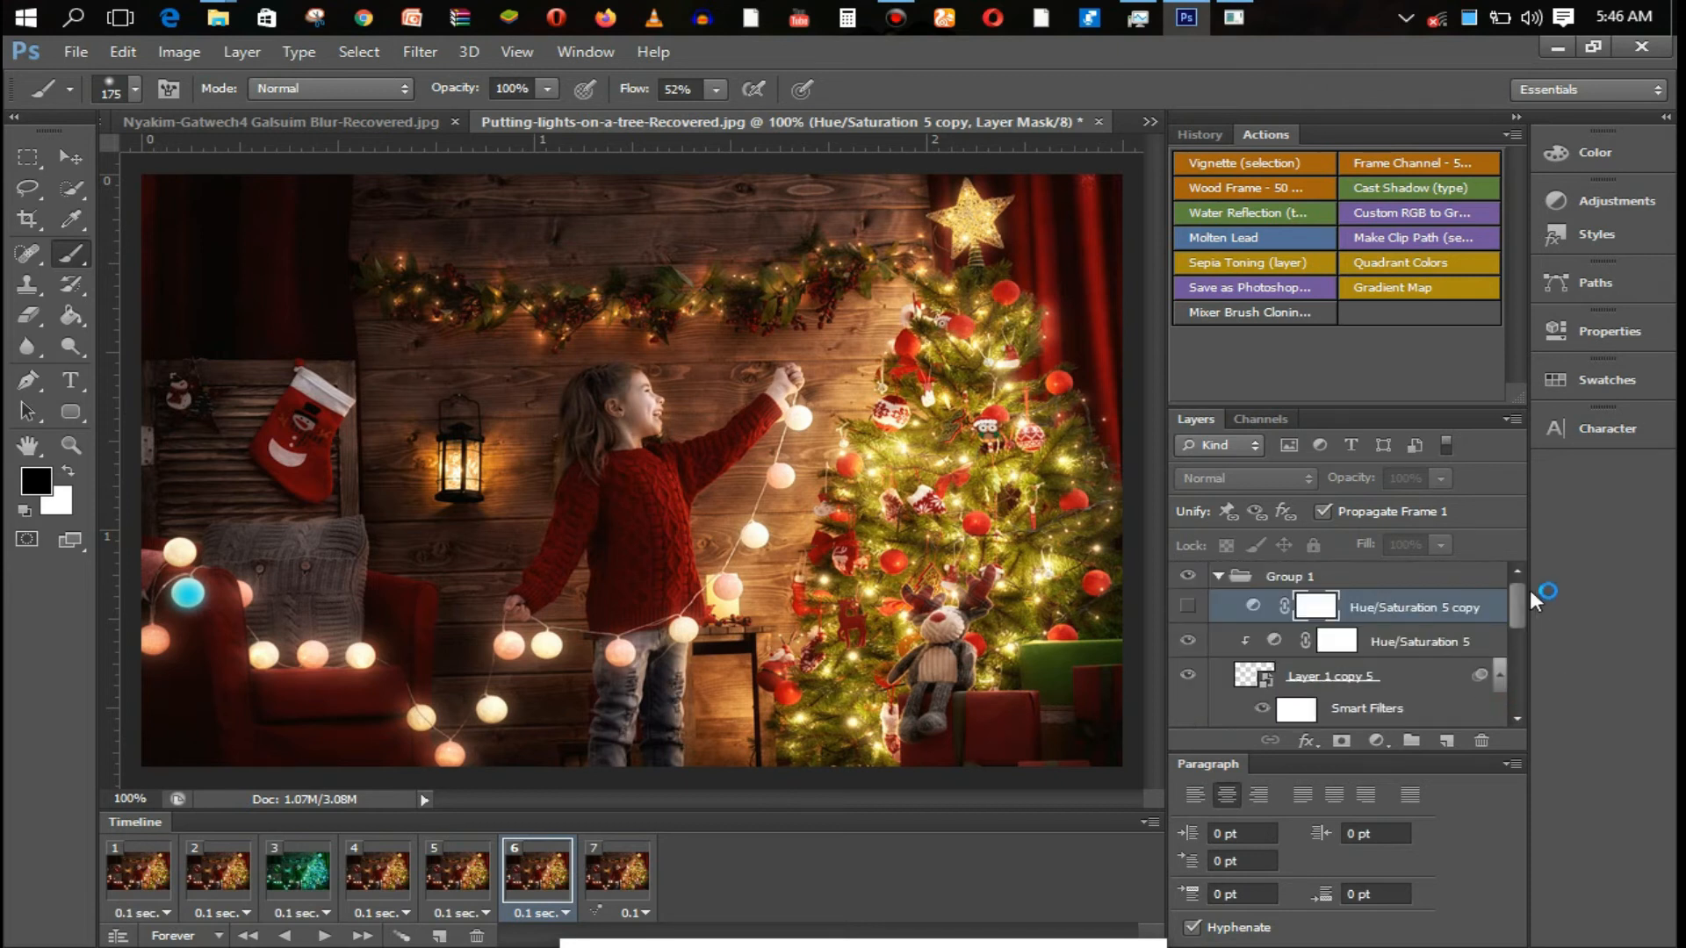
pyautogui.click(1189, 606)
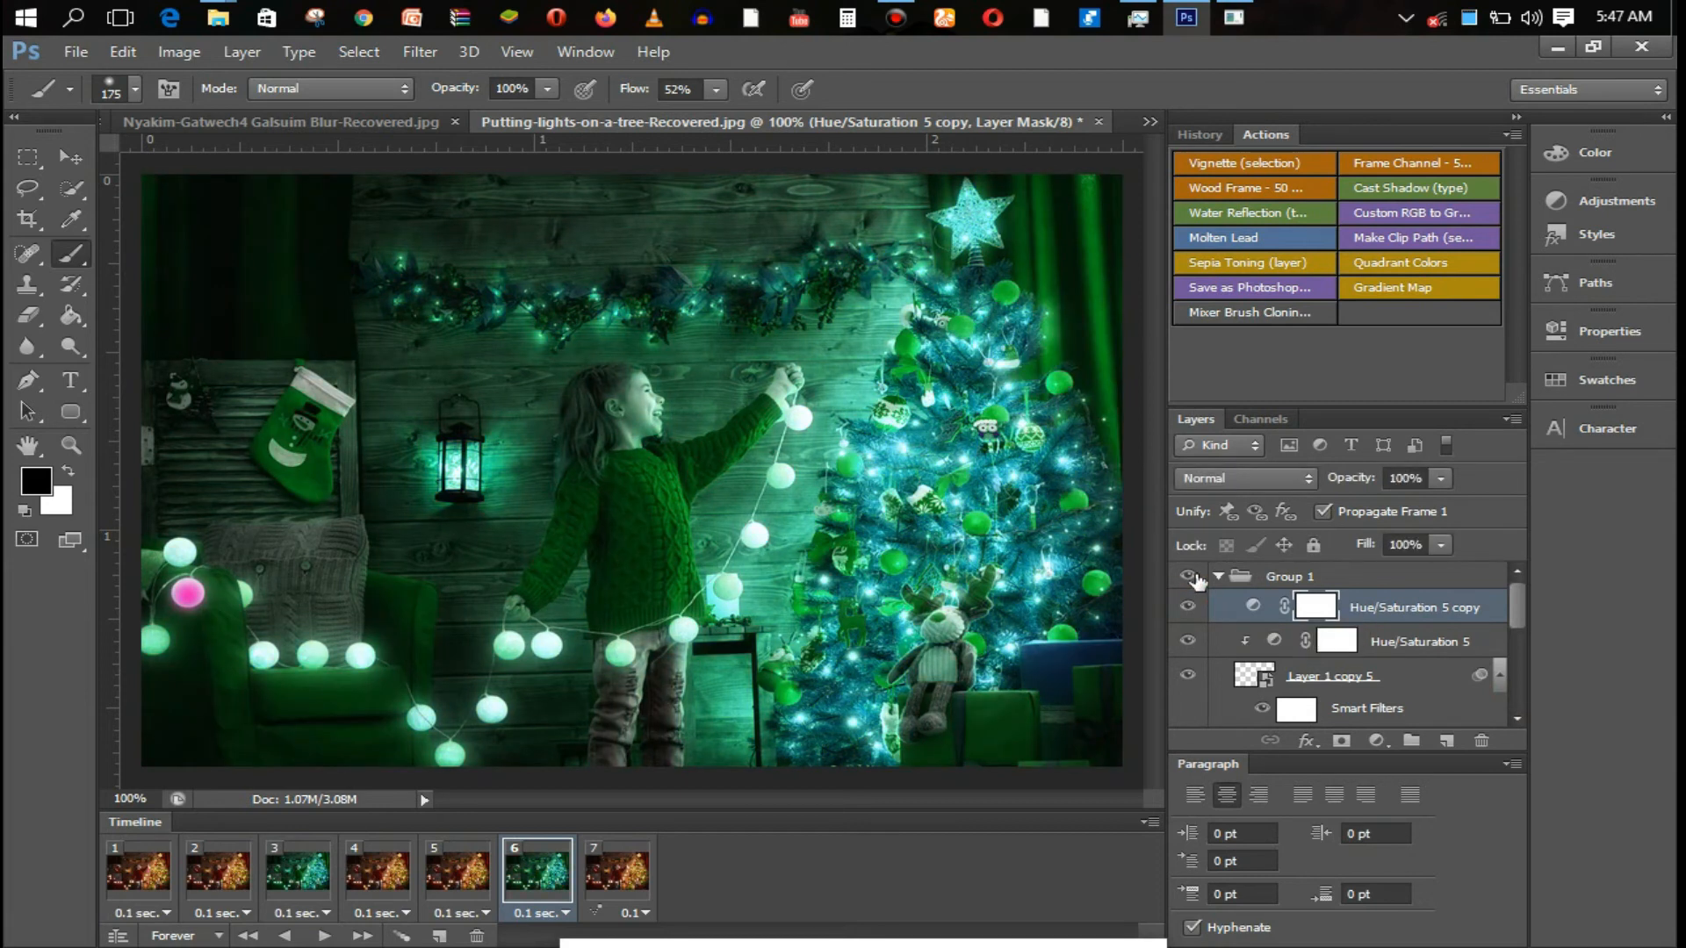
# - Hide and collapse Group 1, and make Group 3 visible in frame 6
pyautogui.click(1191, 576)
pyautogui.click(1219, 576)
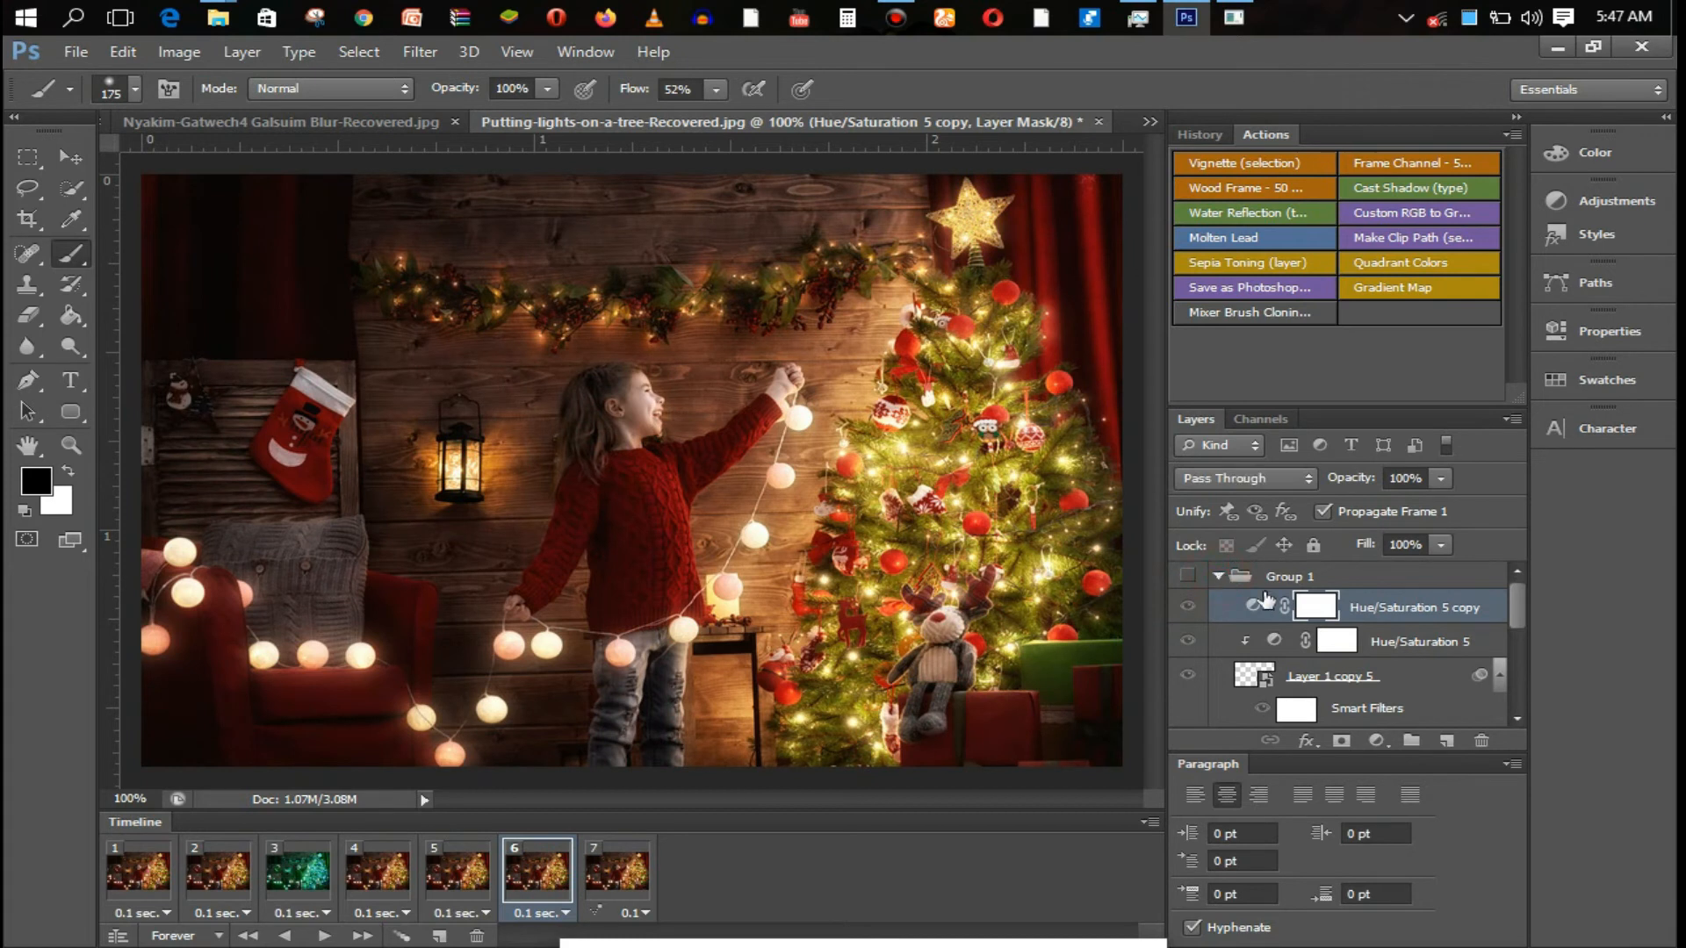
pyautogui.moveTo(1522, 647); pyautogui.dragTo(1521, 719)
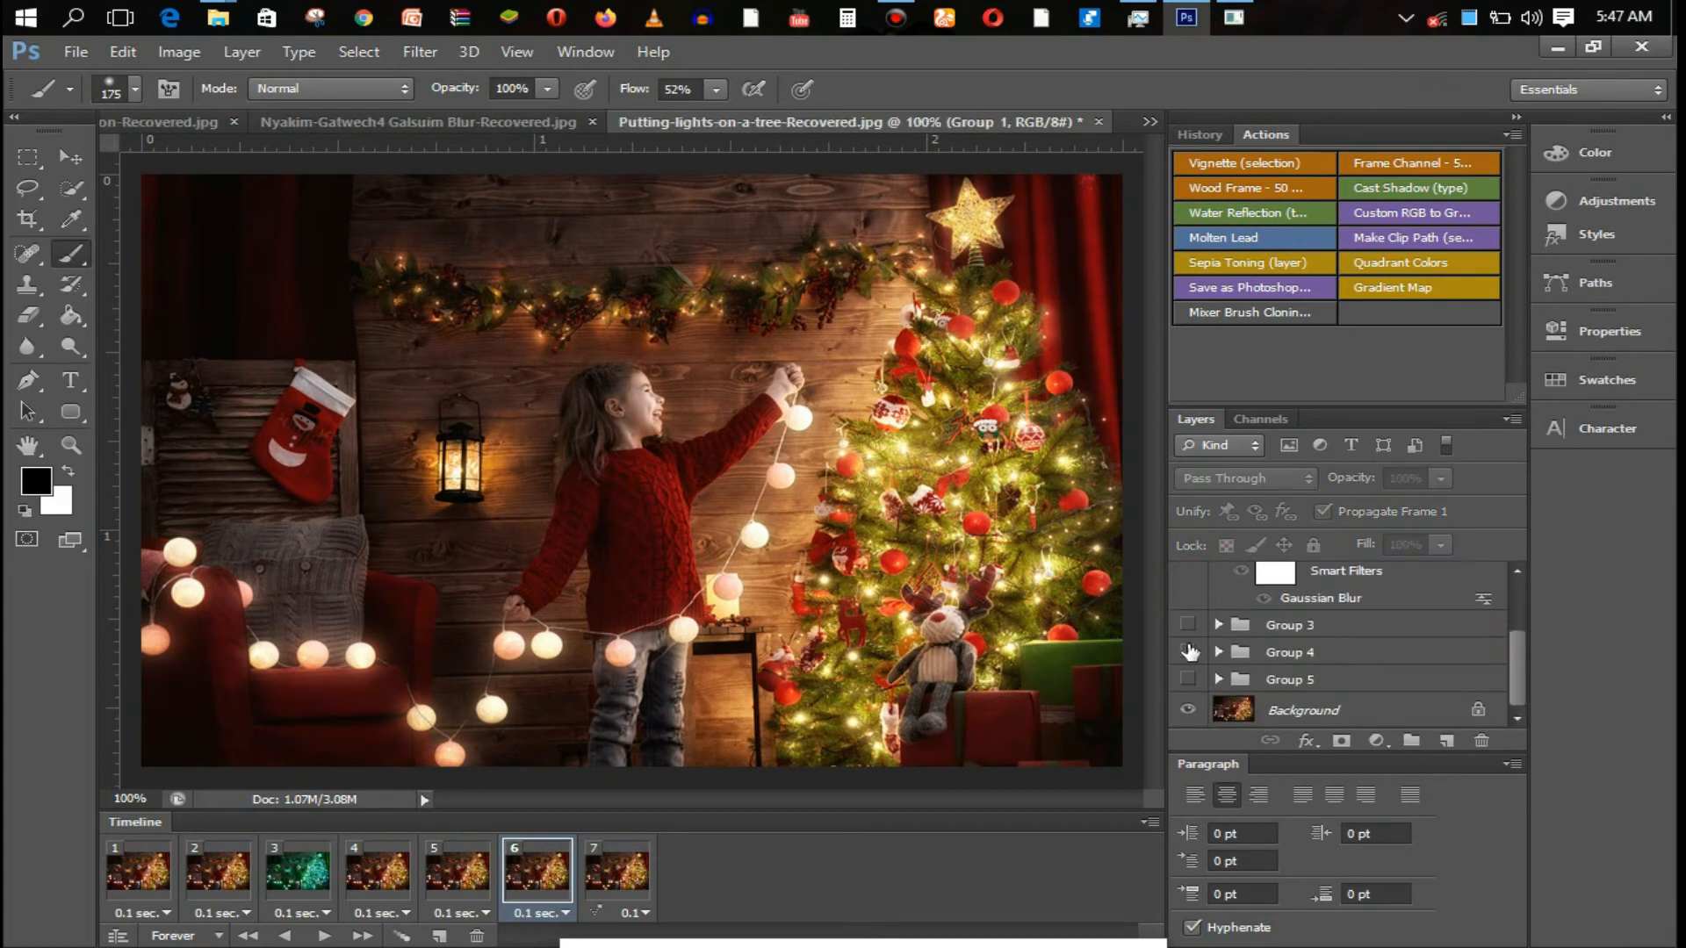
pyautogui.click(1189, 624)
# - Expand Group 3, duplicate its Hue/Saturation 3 adjustment layer to recolor the whole image, and collapse the group again
pyautogui.click(1219, 625)
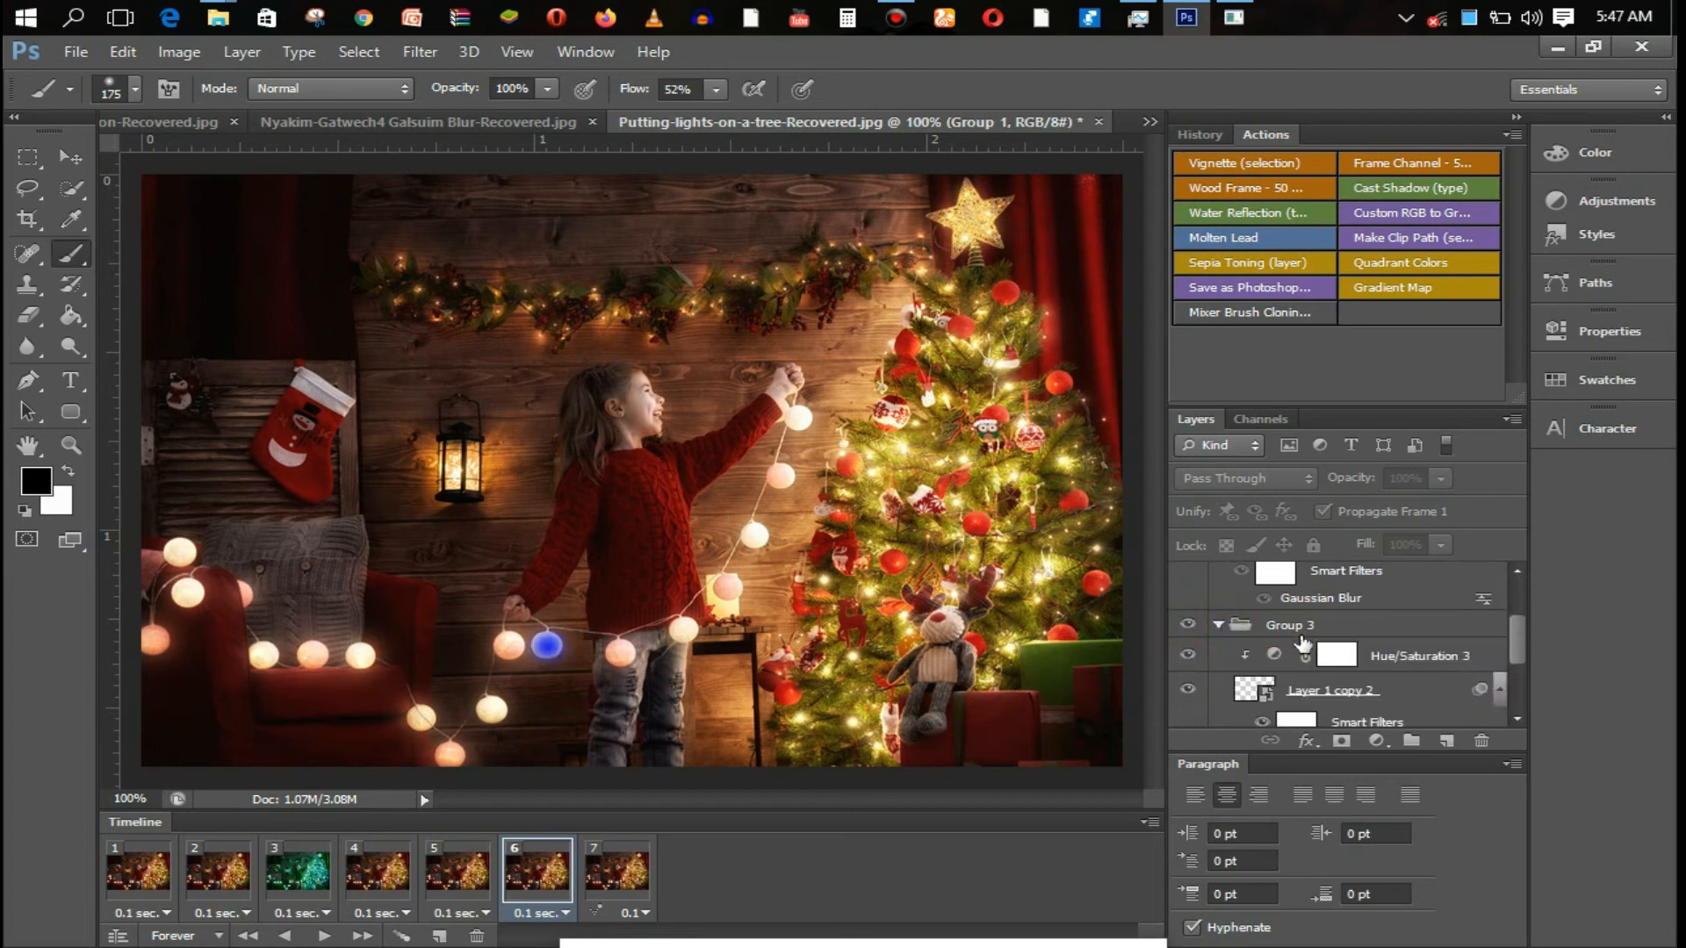
pyautogui.click(1401, 656)
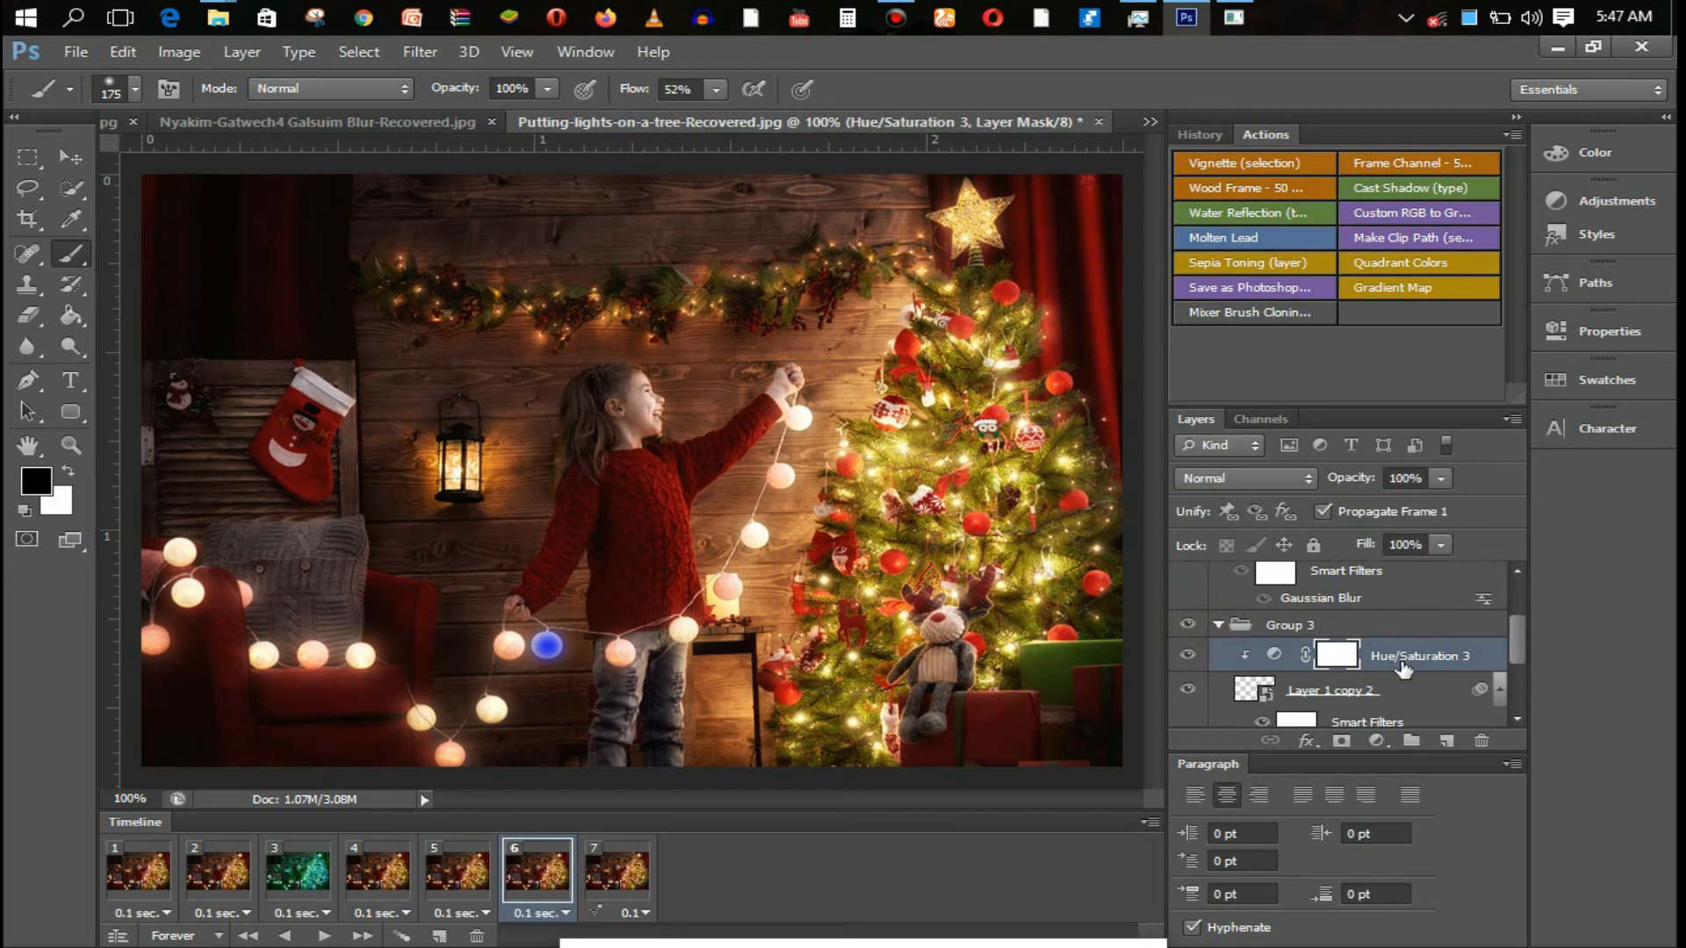
pyautogui.hotkey('ctrl', 'j')
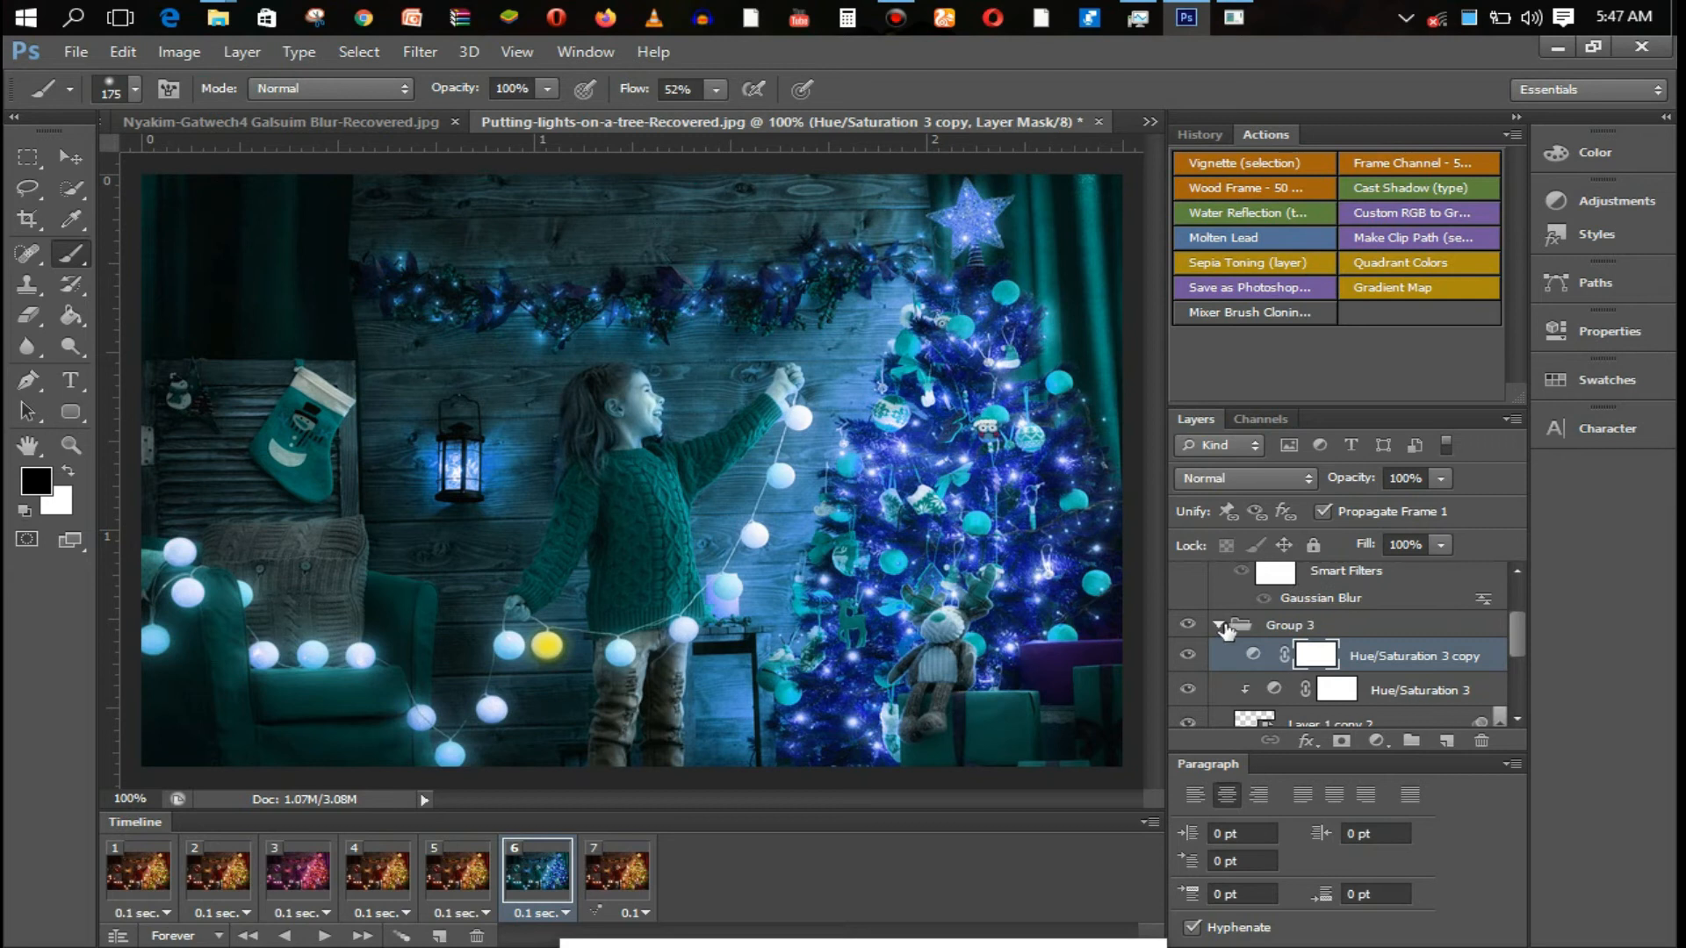
pyautogui.click(1260, 622)
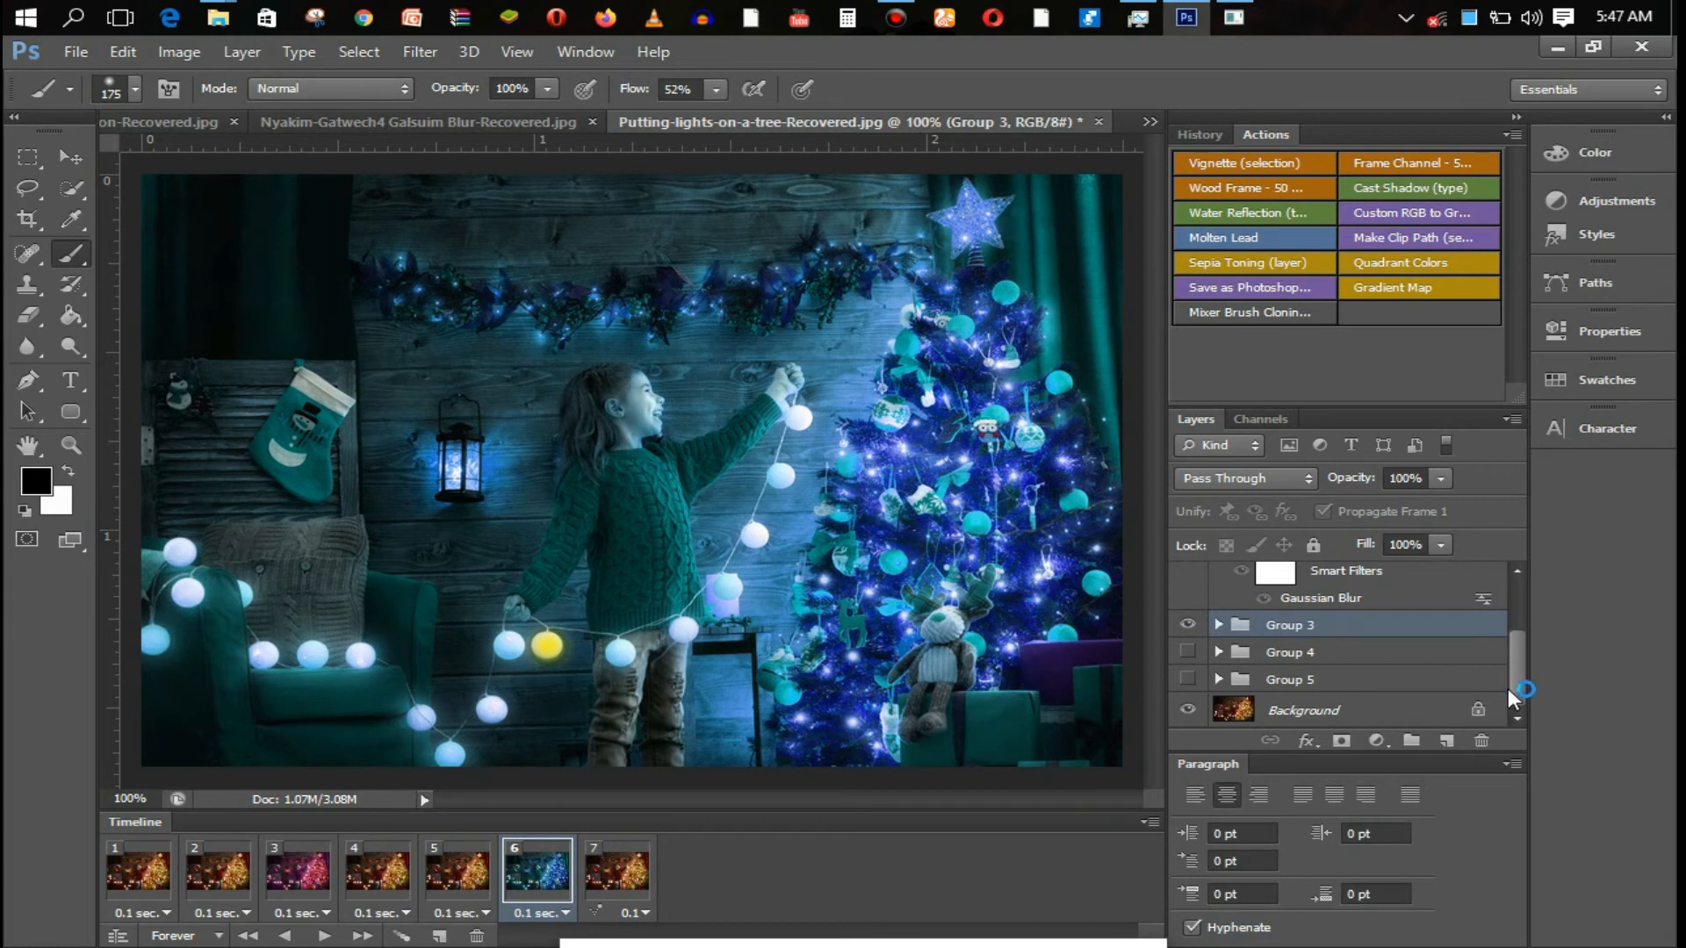
# - Toggle Group 3 off and on in frame 6, looking at frame 1 in between for comparison
pyautogui.scroll(3, 1521, 672)
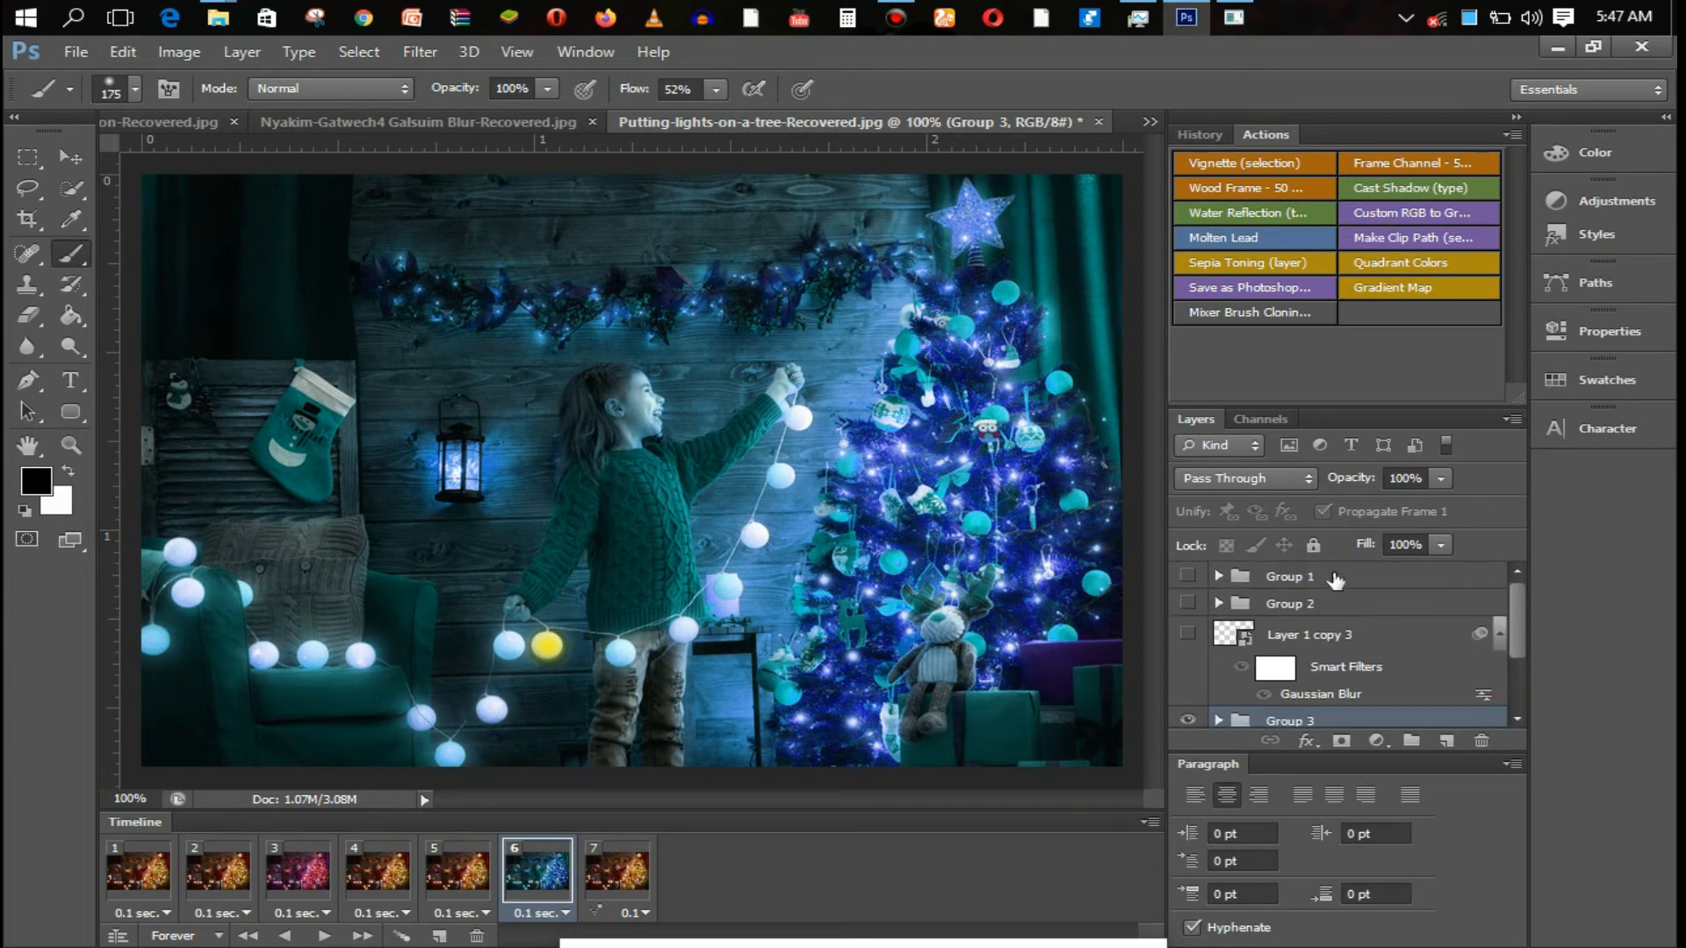
pyautogui.click(1190, 720)
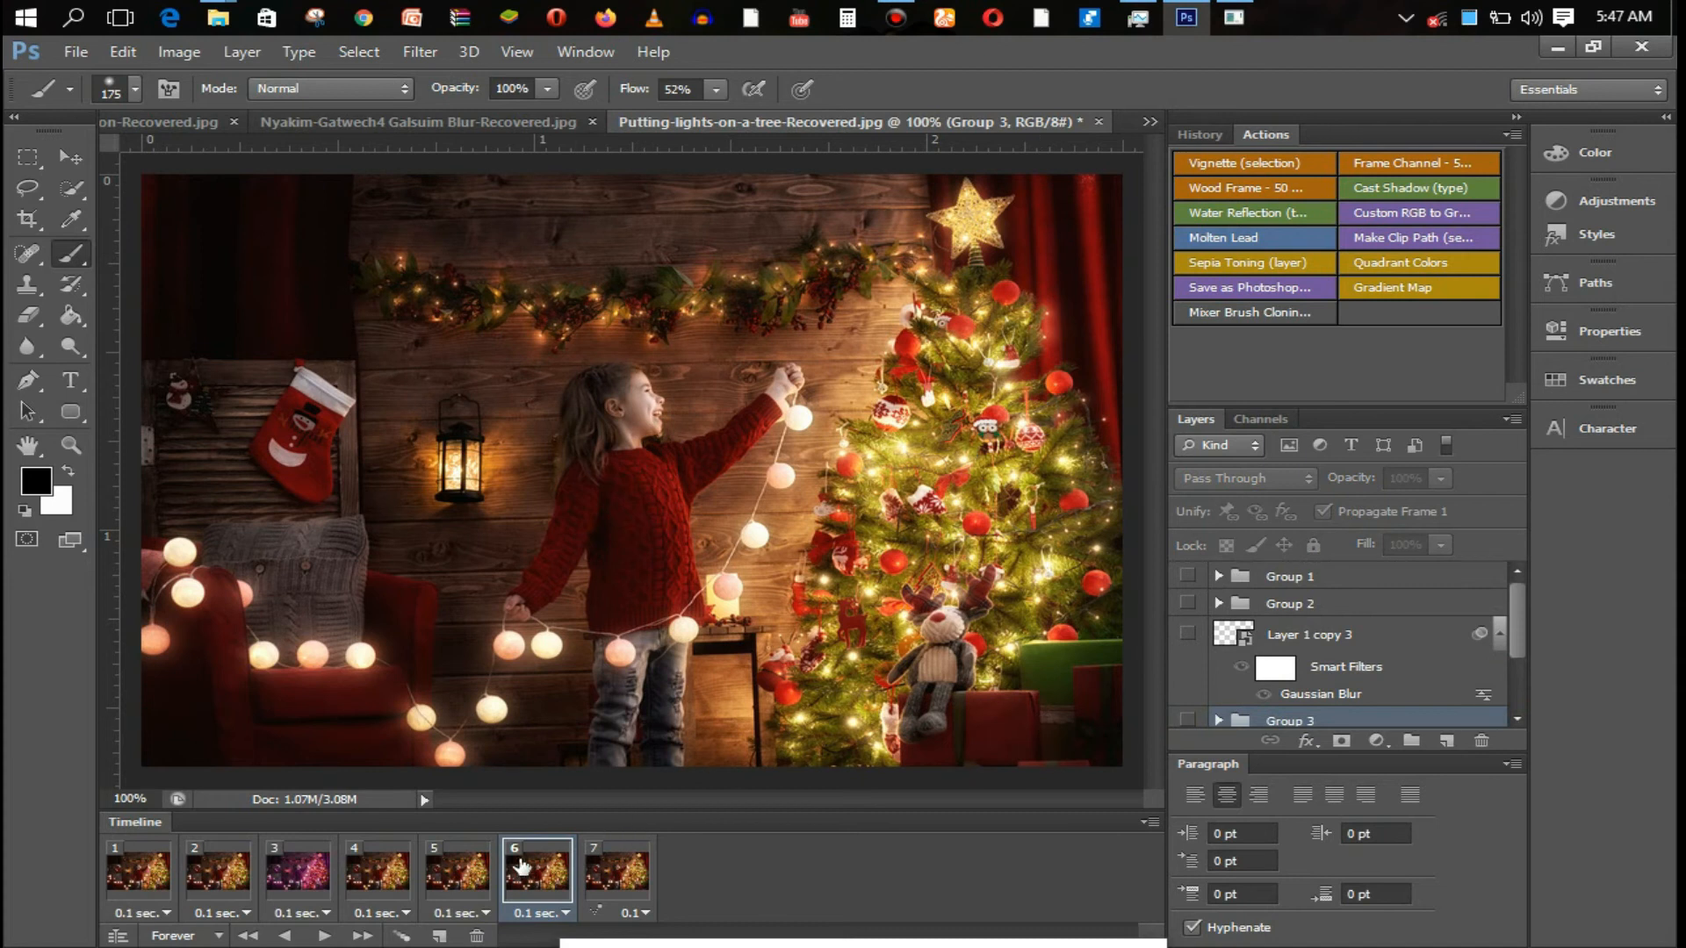
pyautogui.click(139, 865)
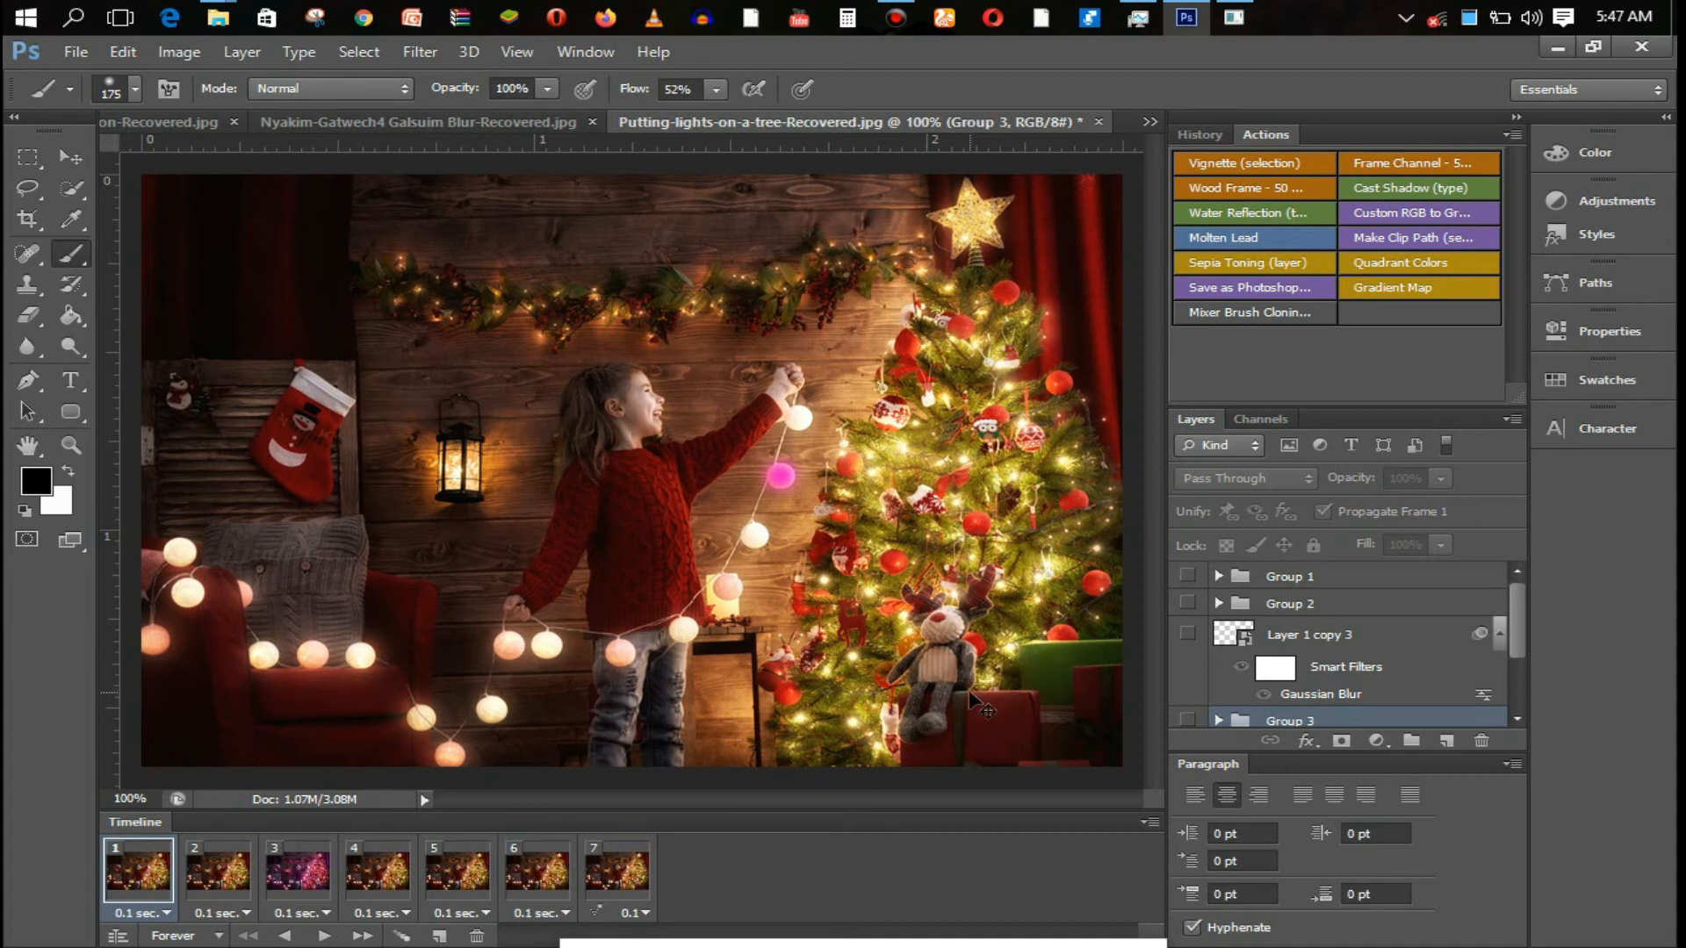
pyautogui.click(533, 862)
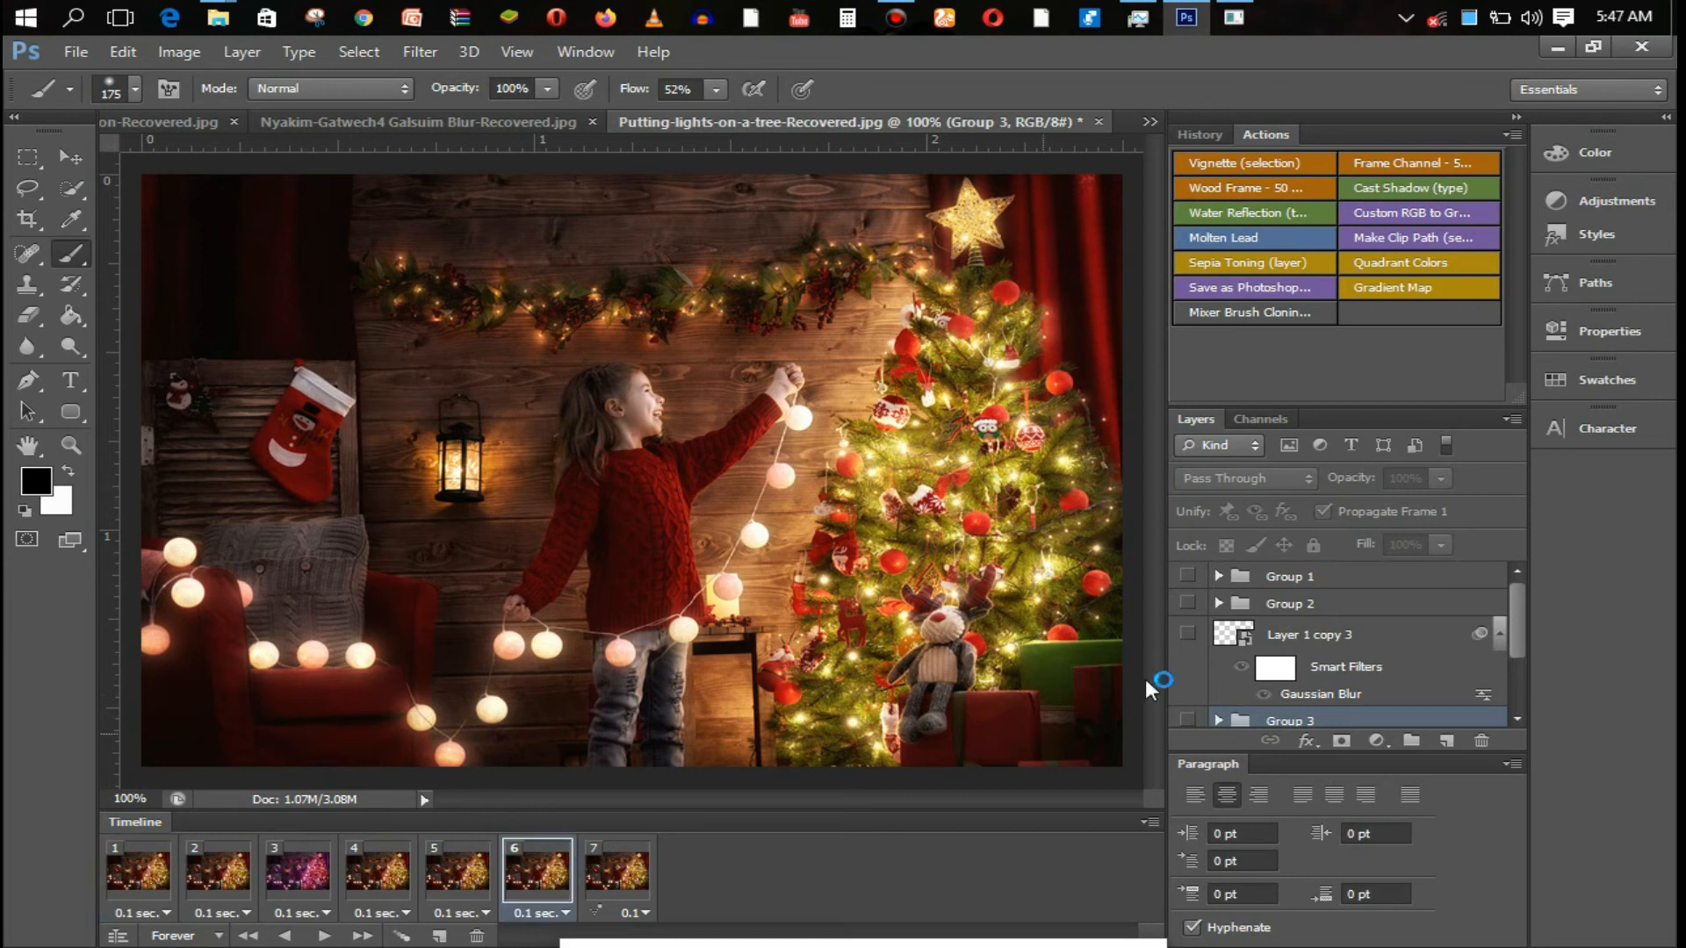
pyautogui.moveTo(1516, 629); pyautogui.dragTo(1521, 676)
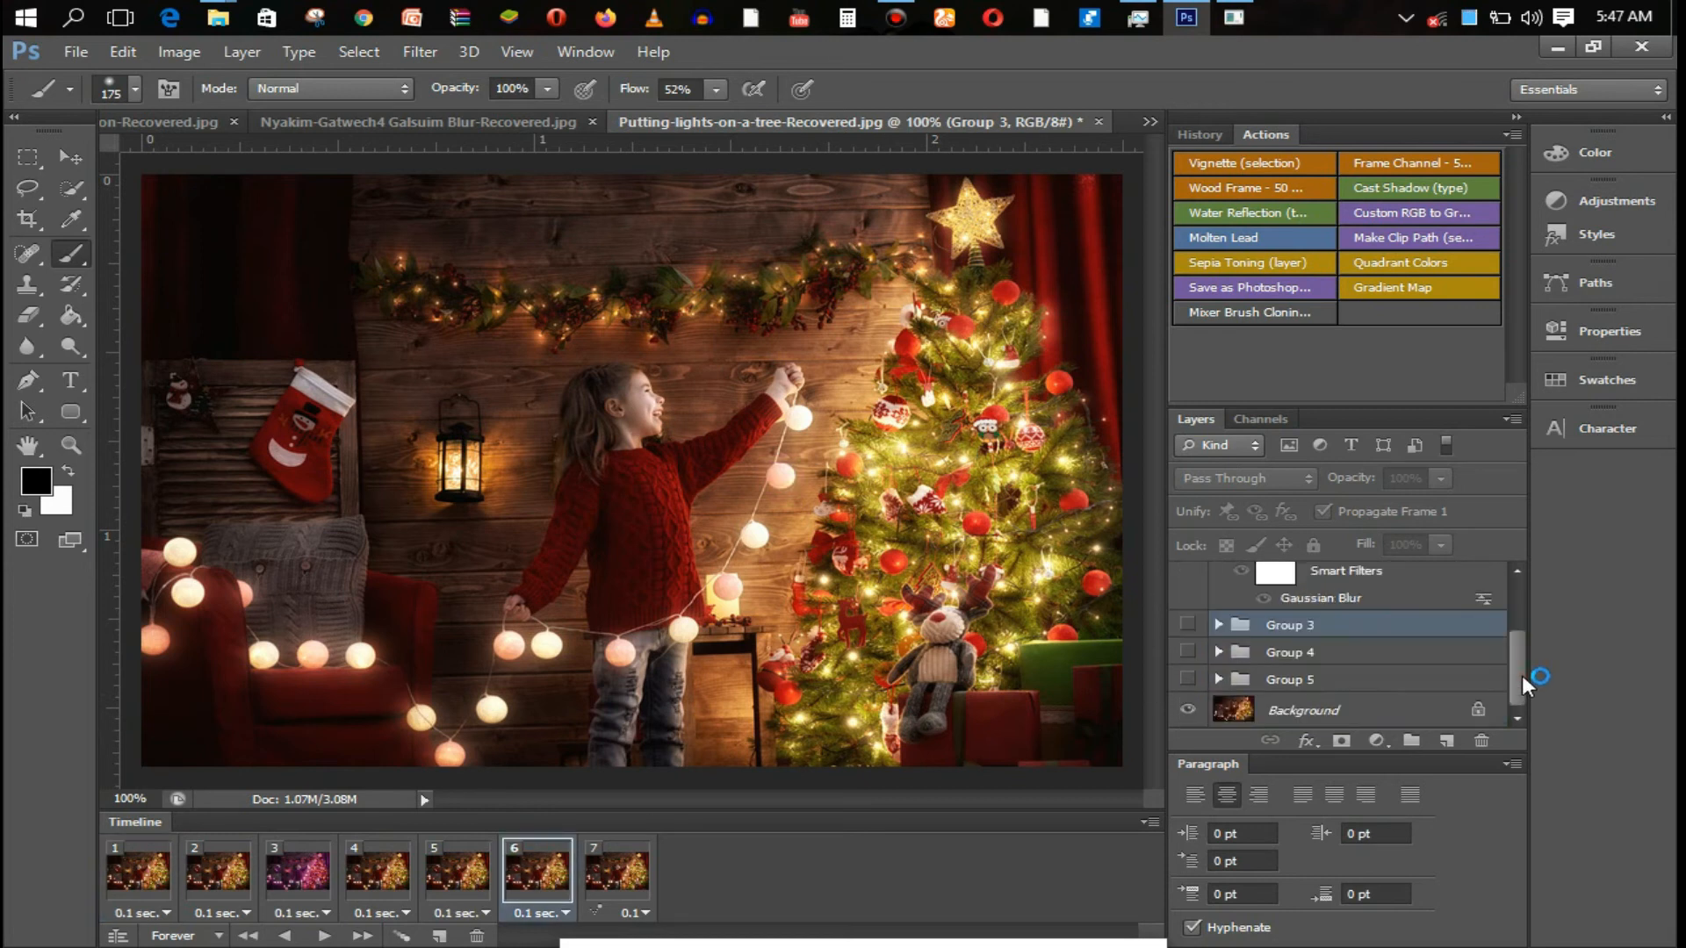
pyautogui.click(1190, 624)
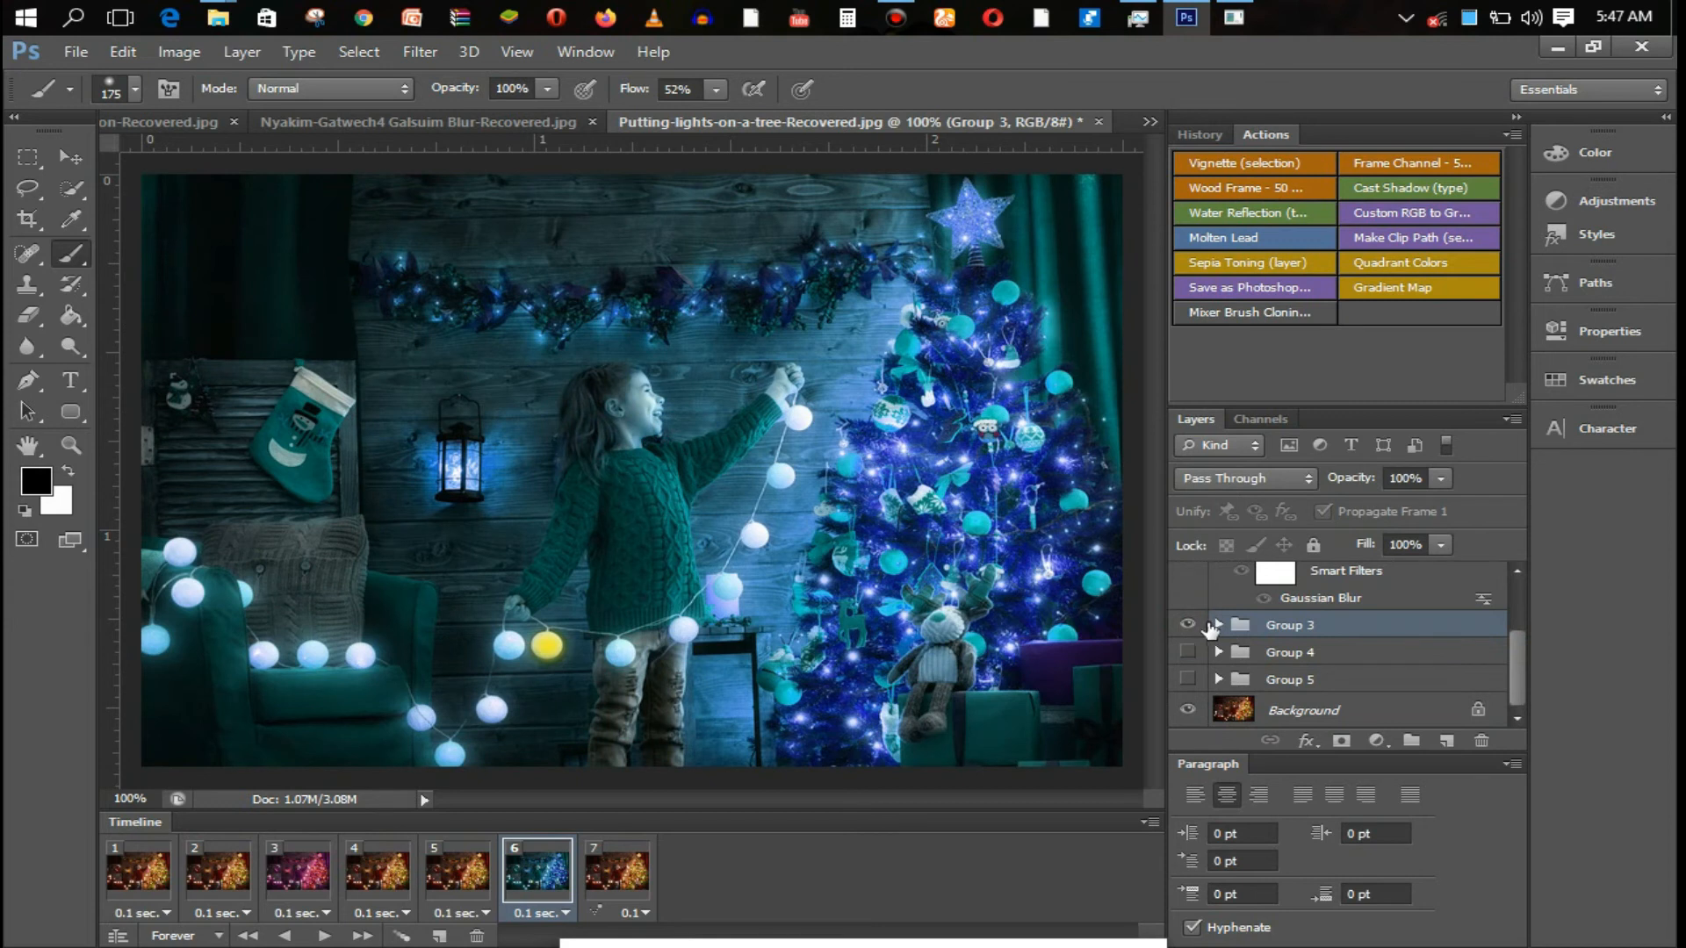
# - In frame 1, expand Group 5 and duplicate its Hue/Saturation 1 adjustment layer to recolor the whole image
pyautogui.click(164, 878)
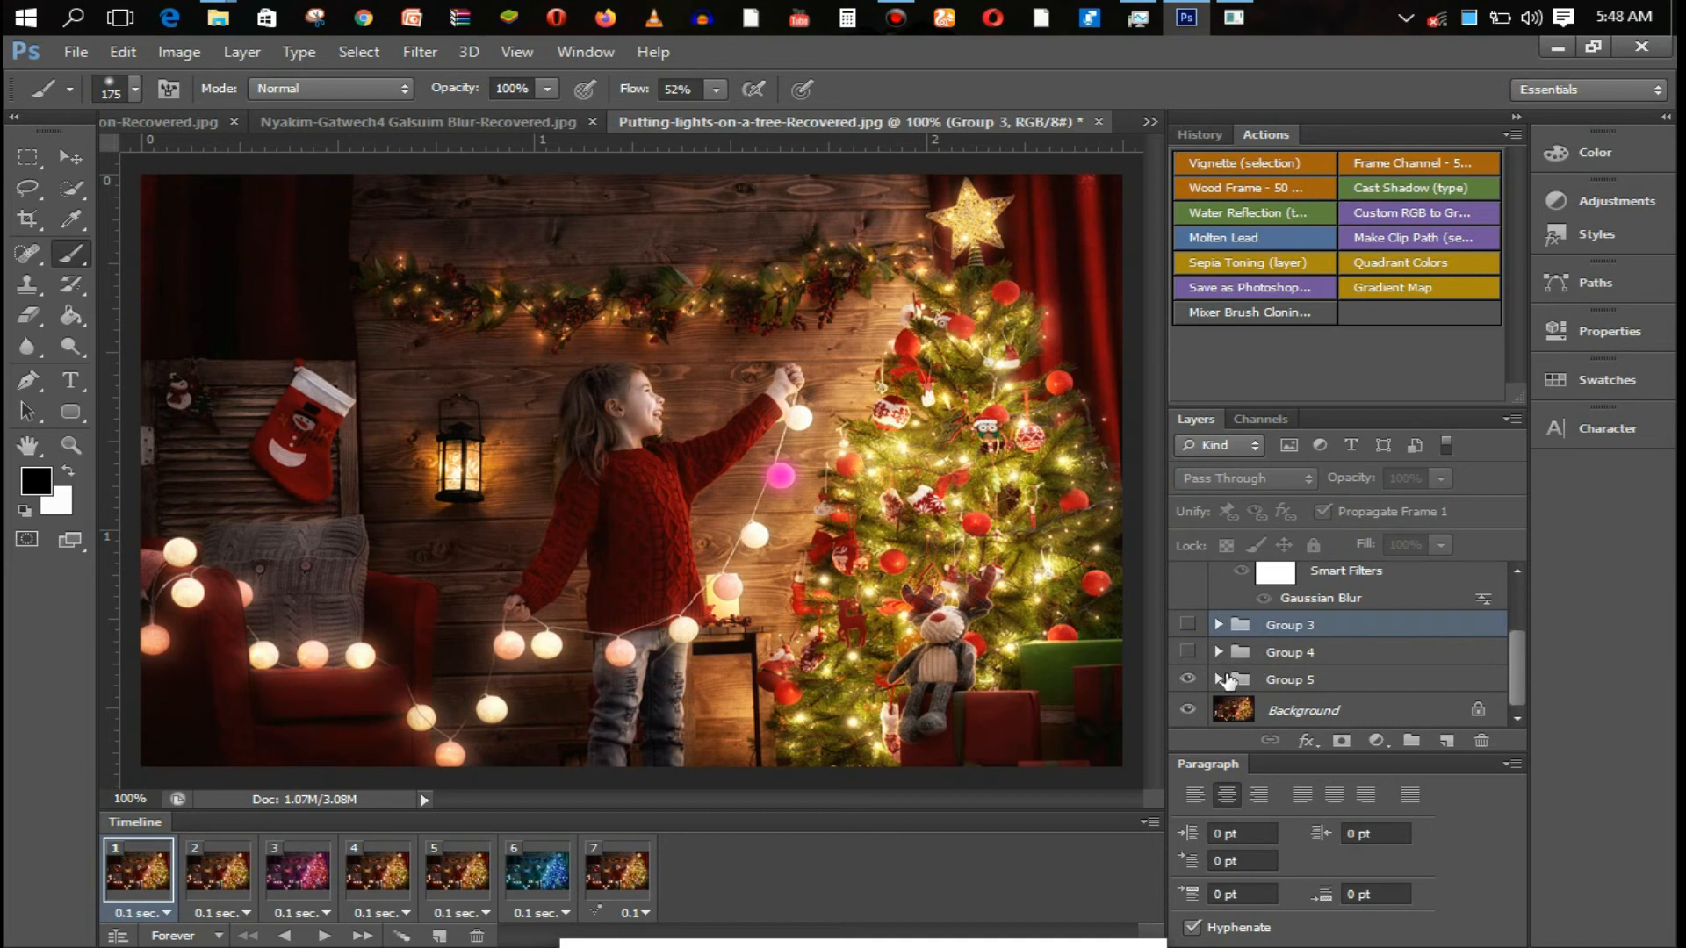
pyautogui.click(1220, 680)
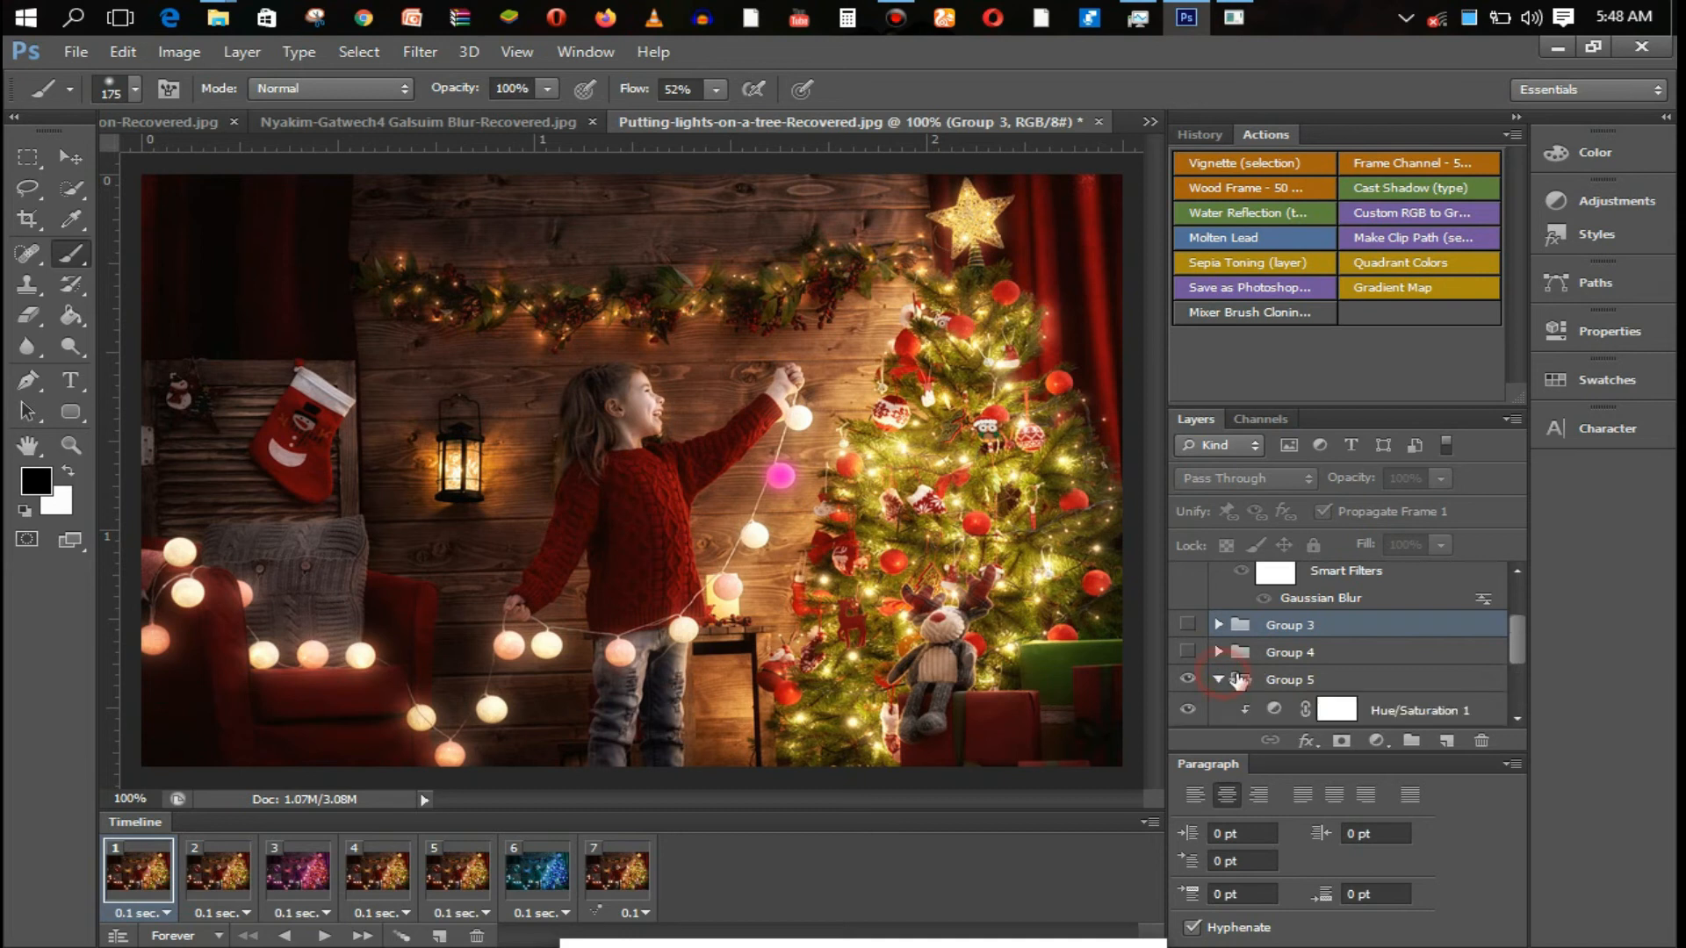
pyautogui.click(1415, 713)
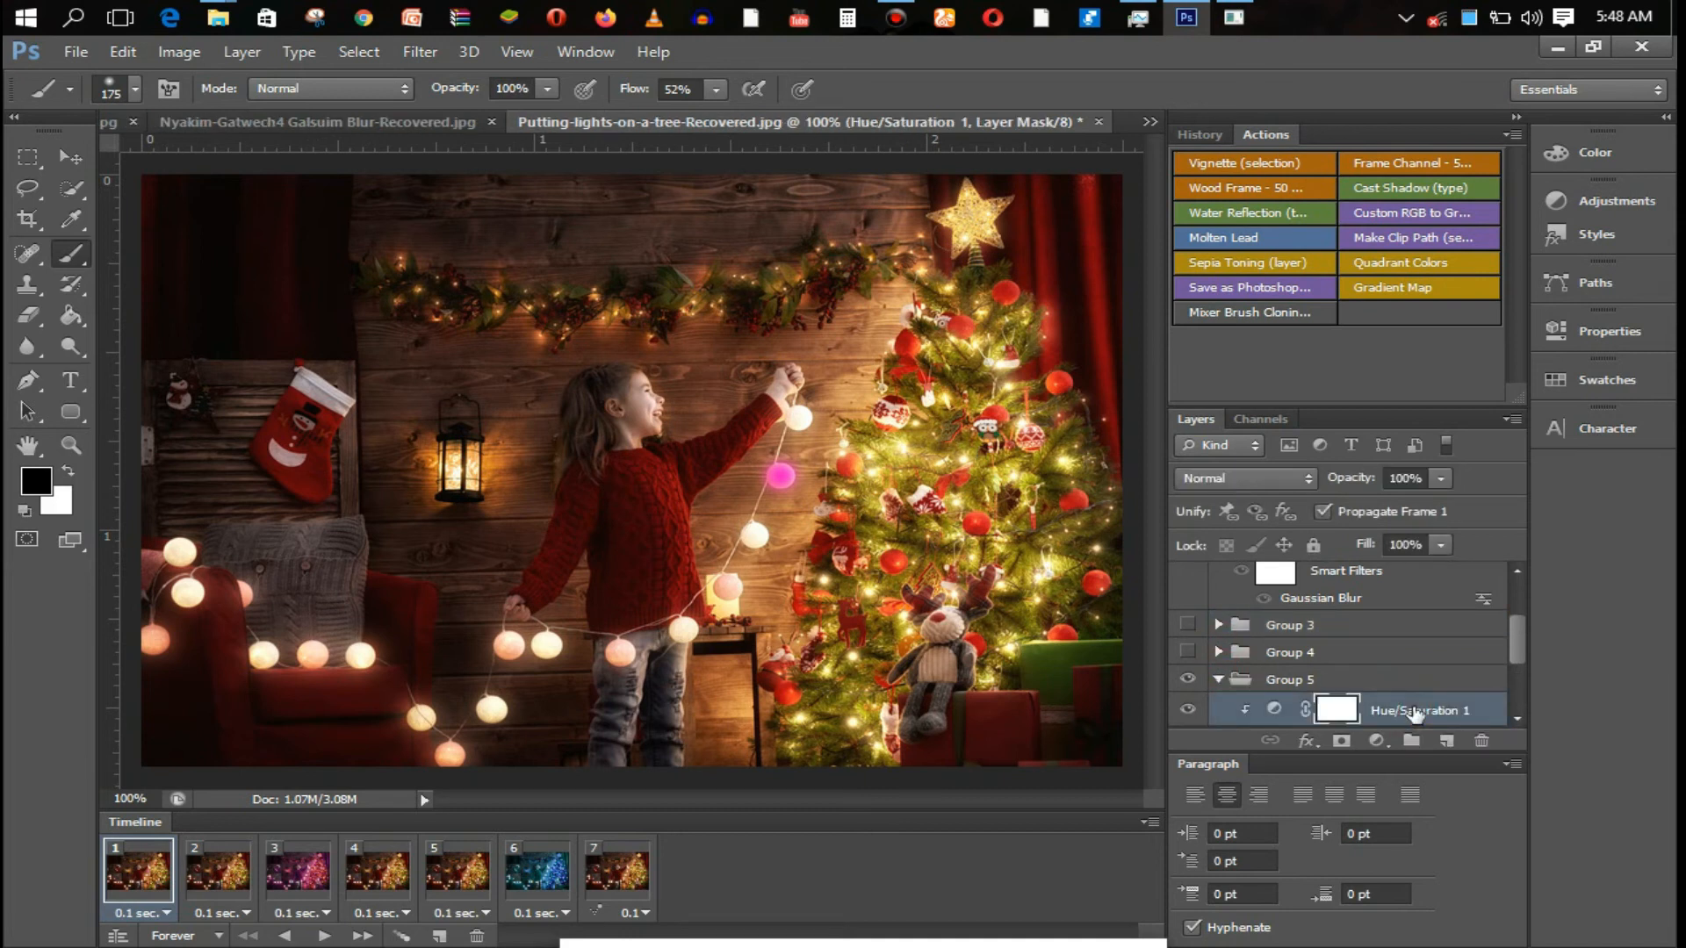
pyautogui.hotkey('ctrl', 'j')
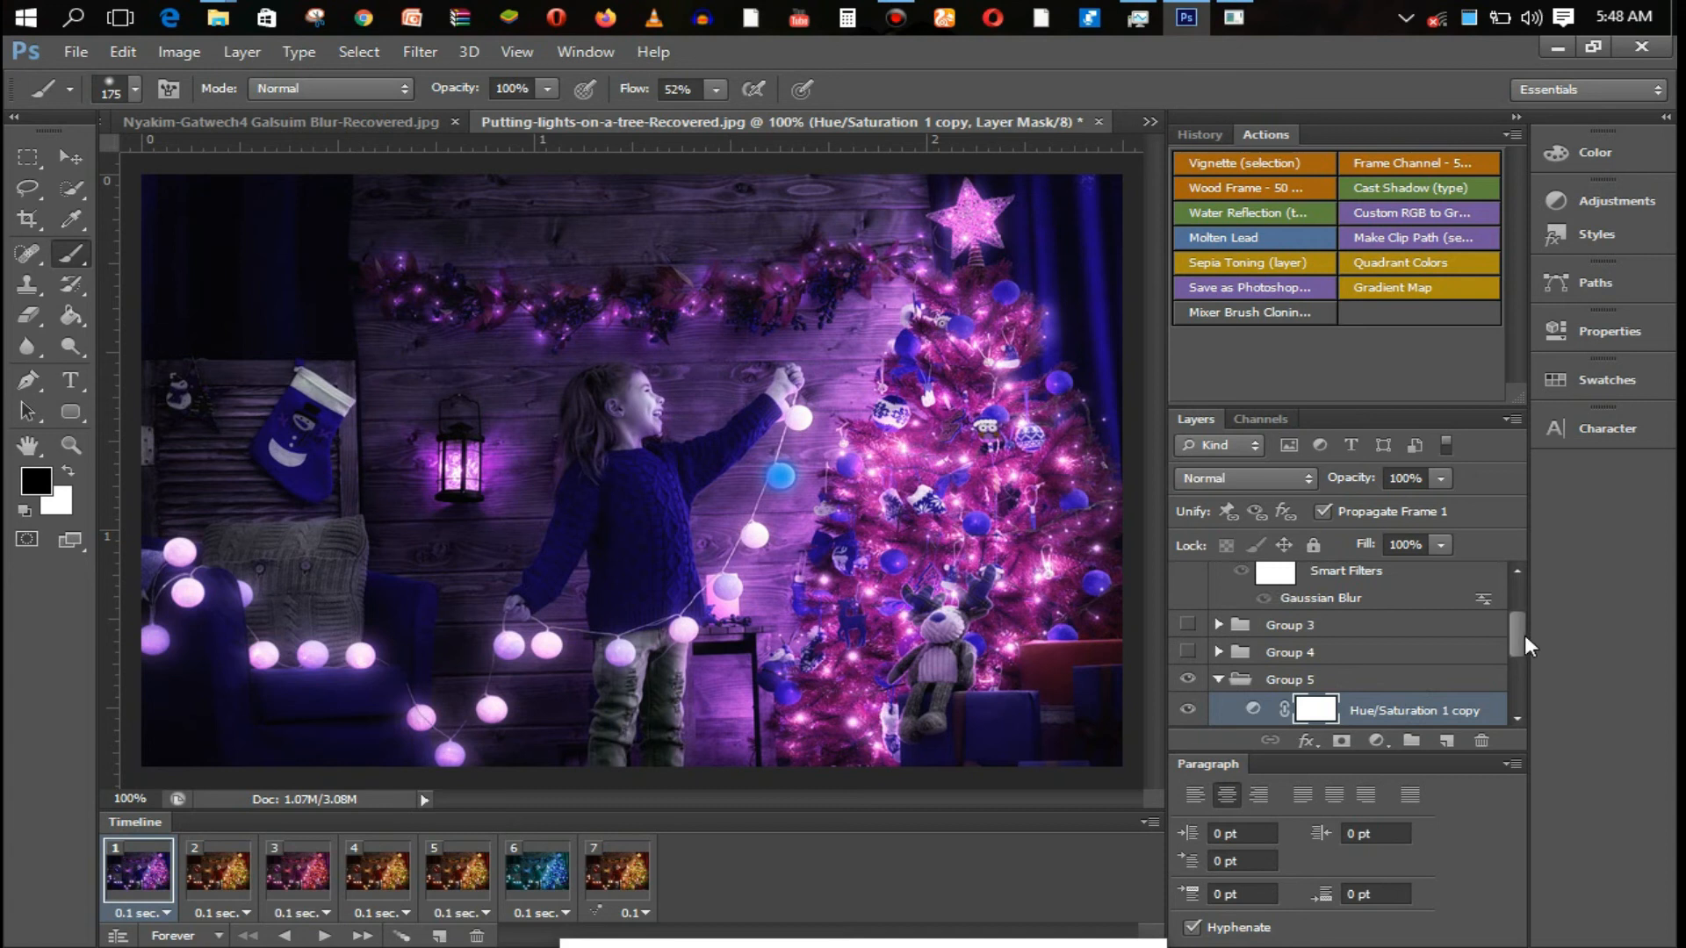
# - Play the looping animation to check the whole-image color changes, and stop it
pyautogui.moveTo(1519, 636); pyautogui.dragTo(1521, 692)
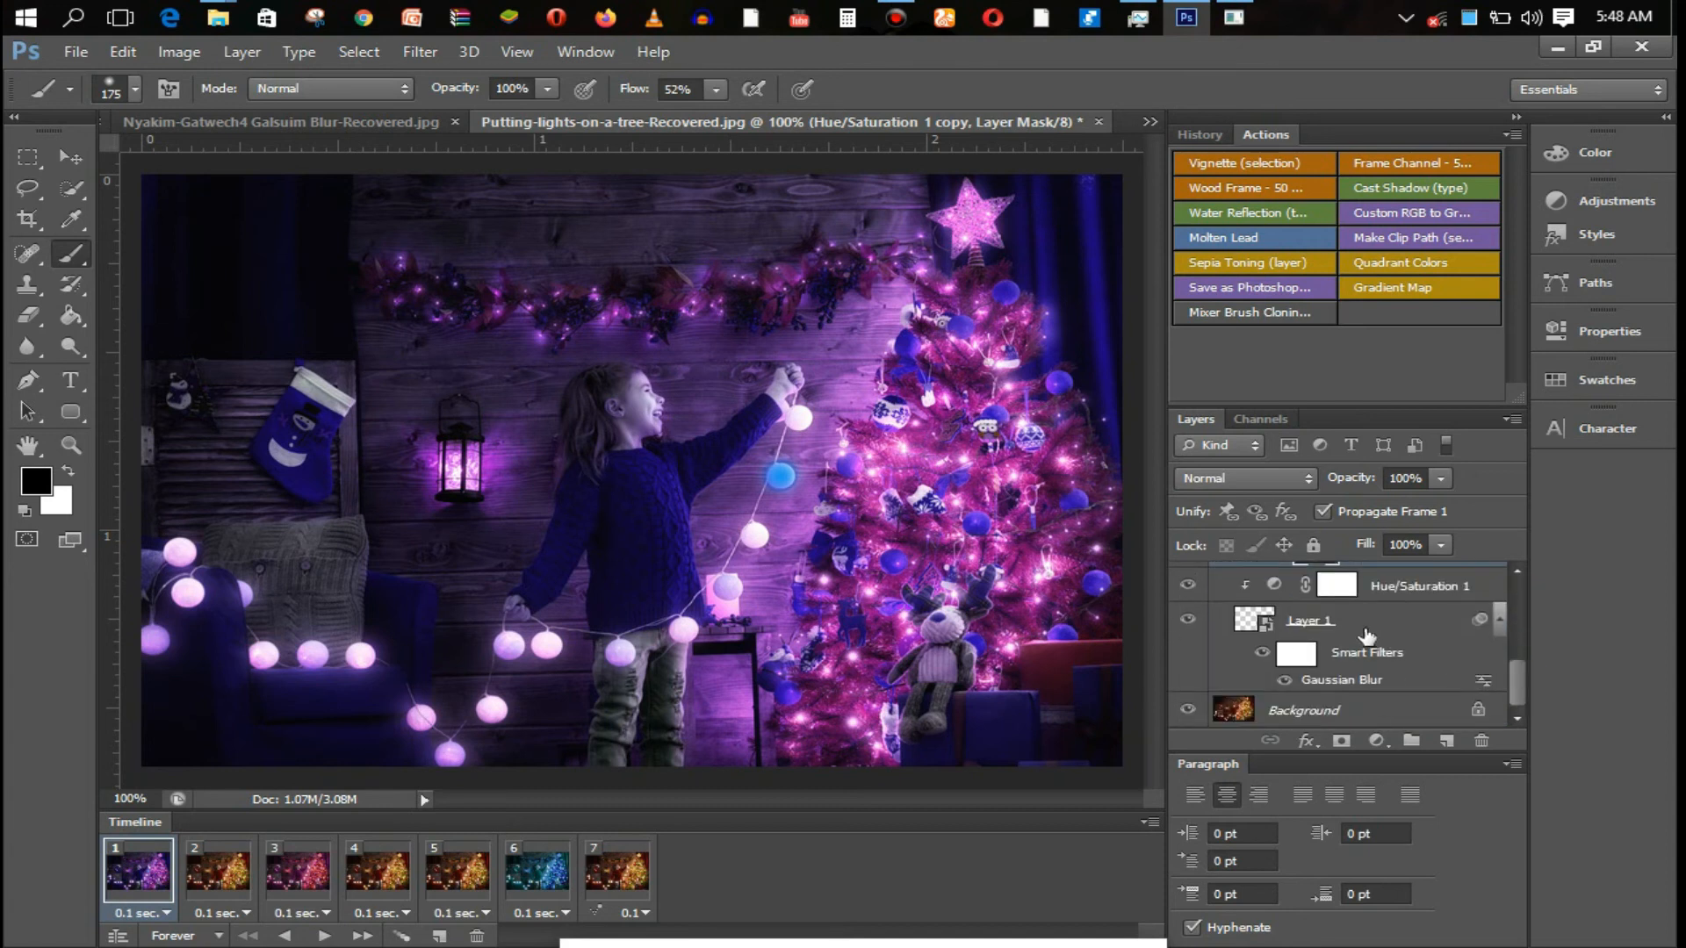
pyautogui.click(324, 936)
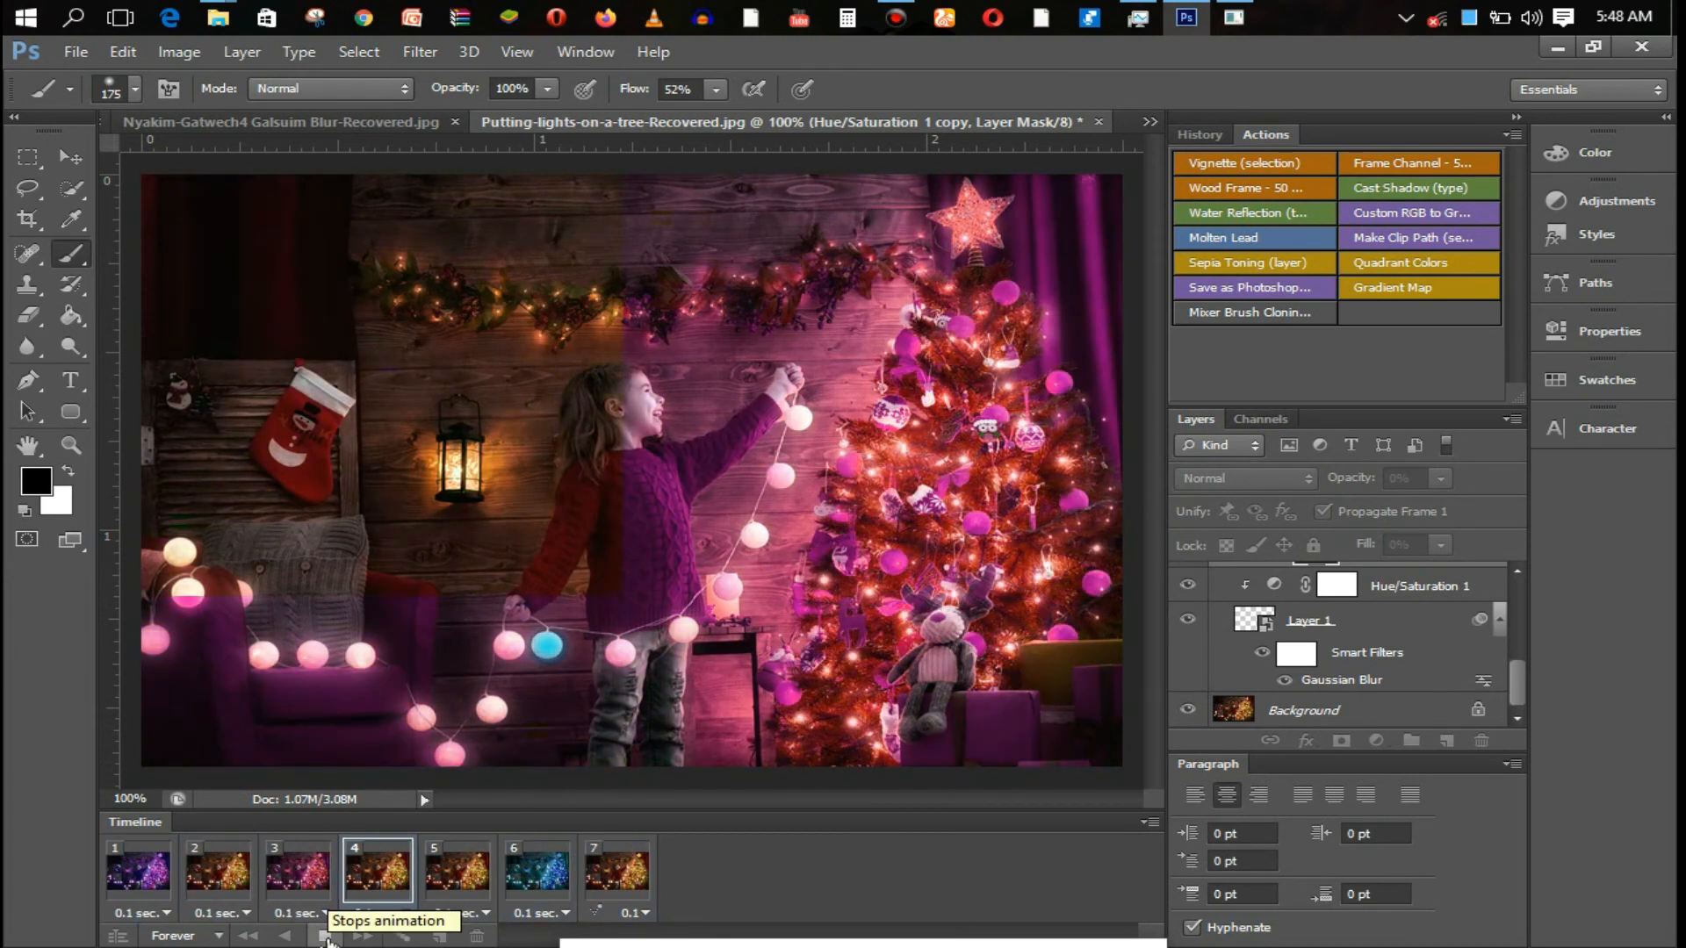
pyautogui.click(325, 936)
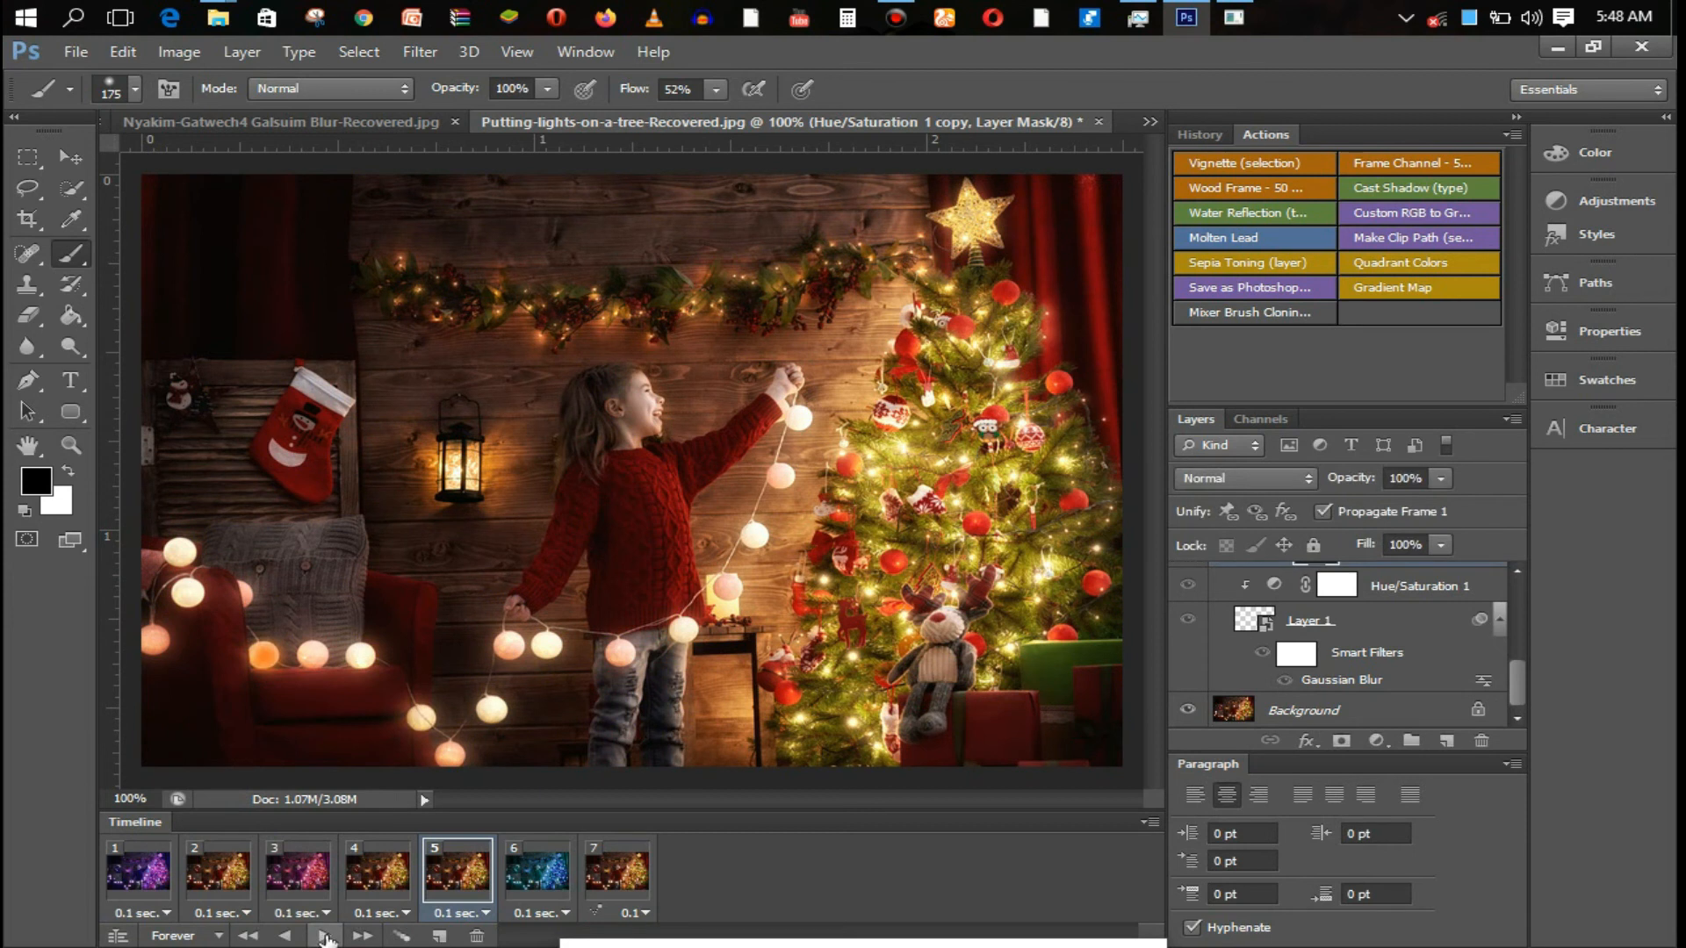
# - Open Save for Web for the animation and play its optimized GIF preview
pyautogui.click(77, 52)
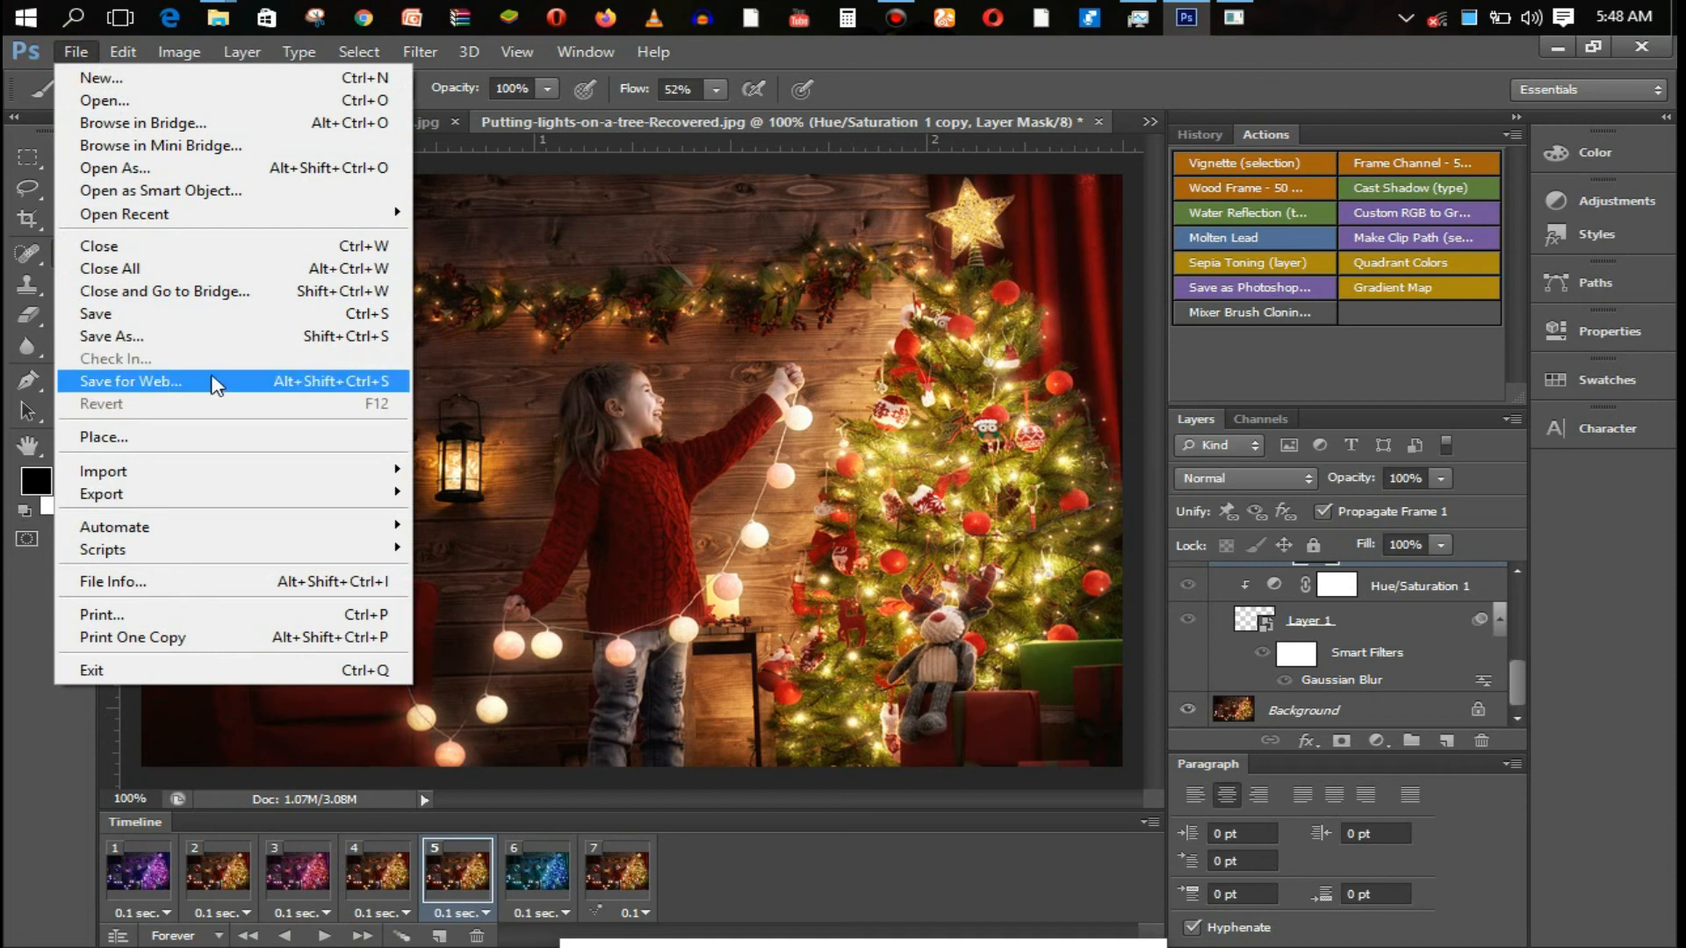
pyautogui.click(173, 392)
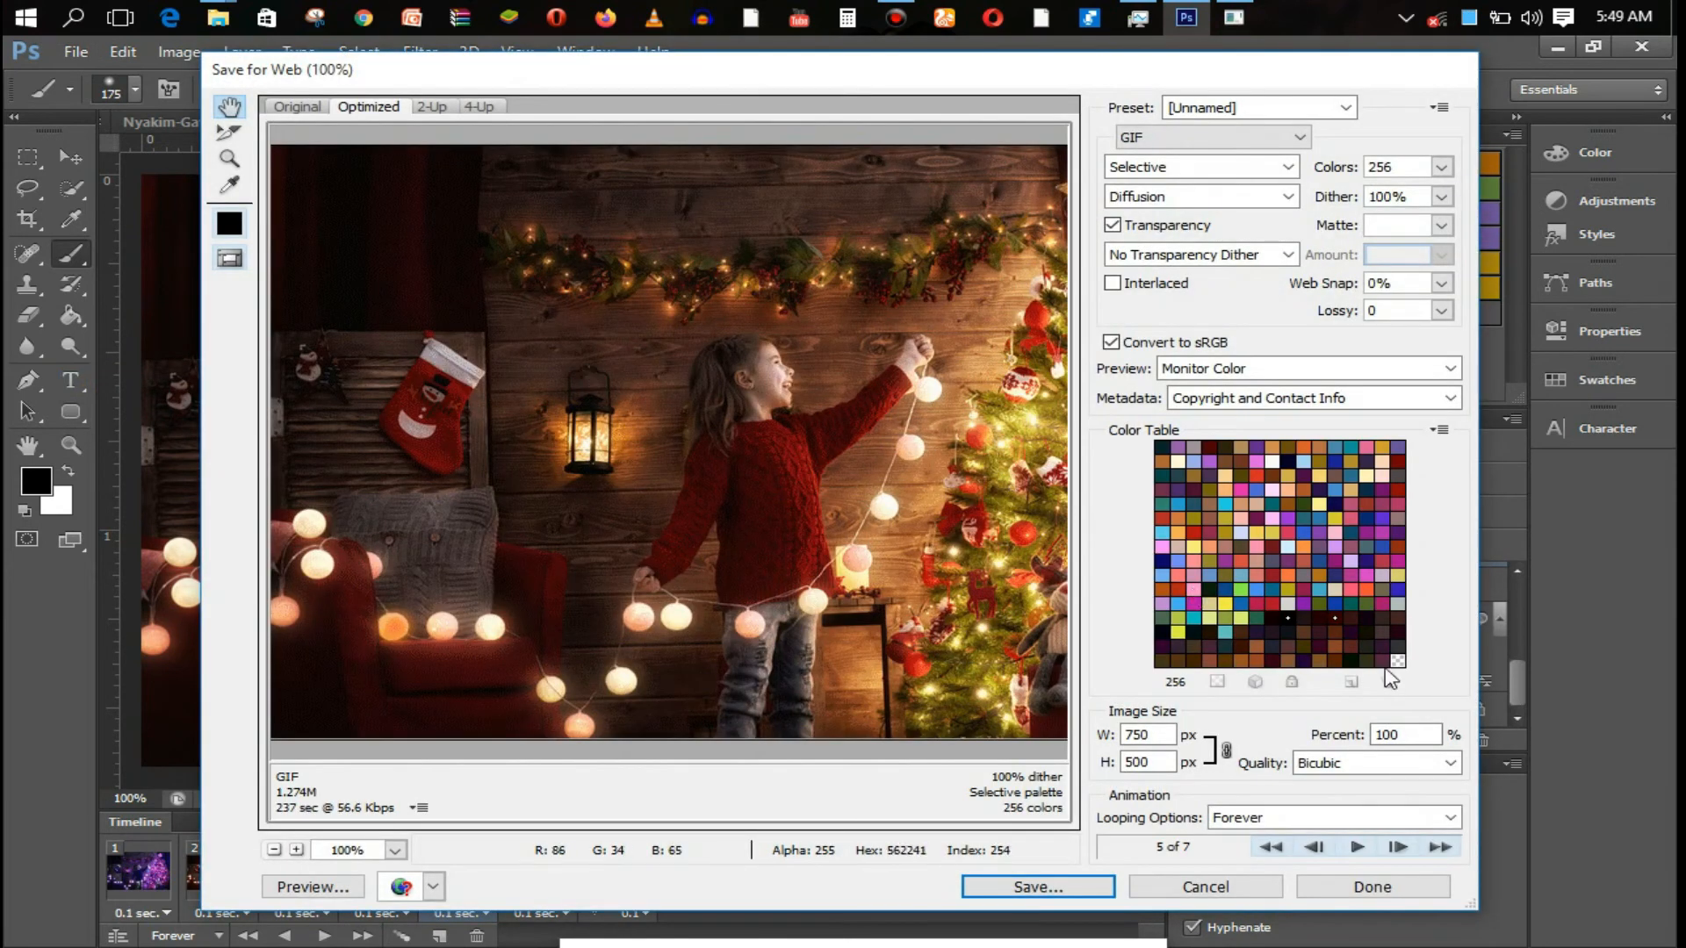
pyautogui.click(1359, 847)
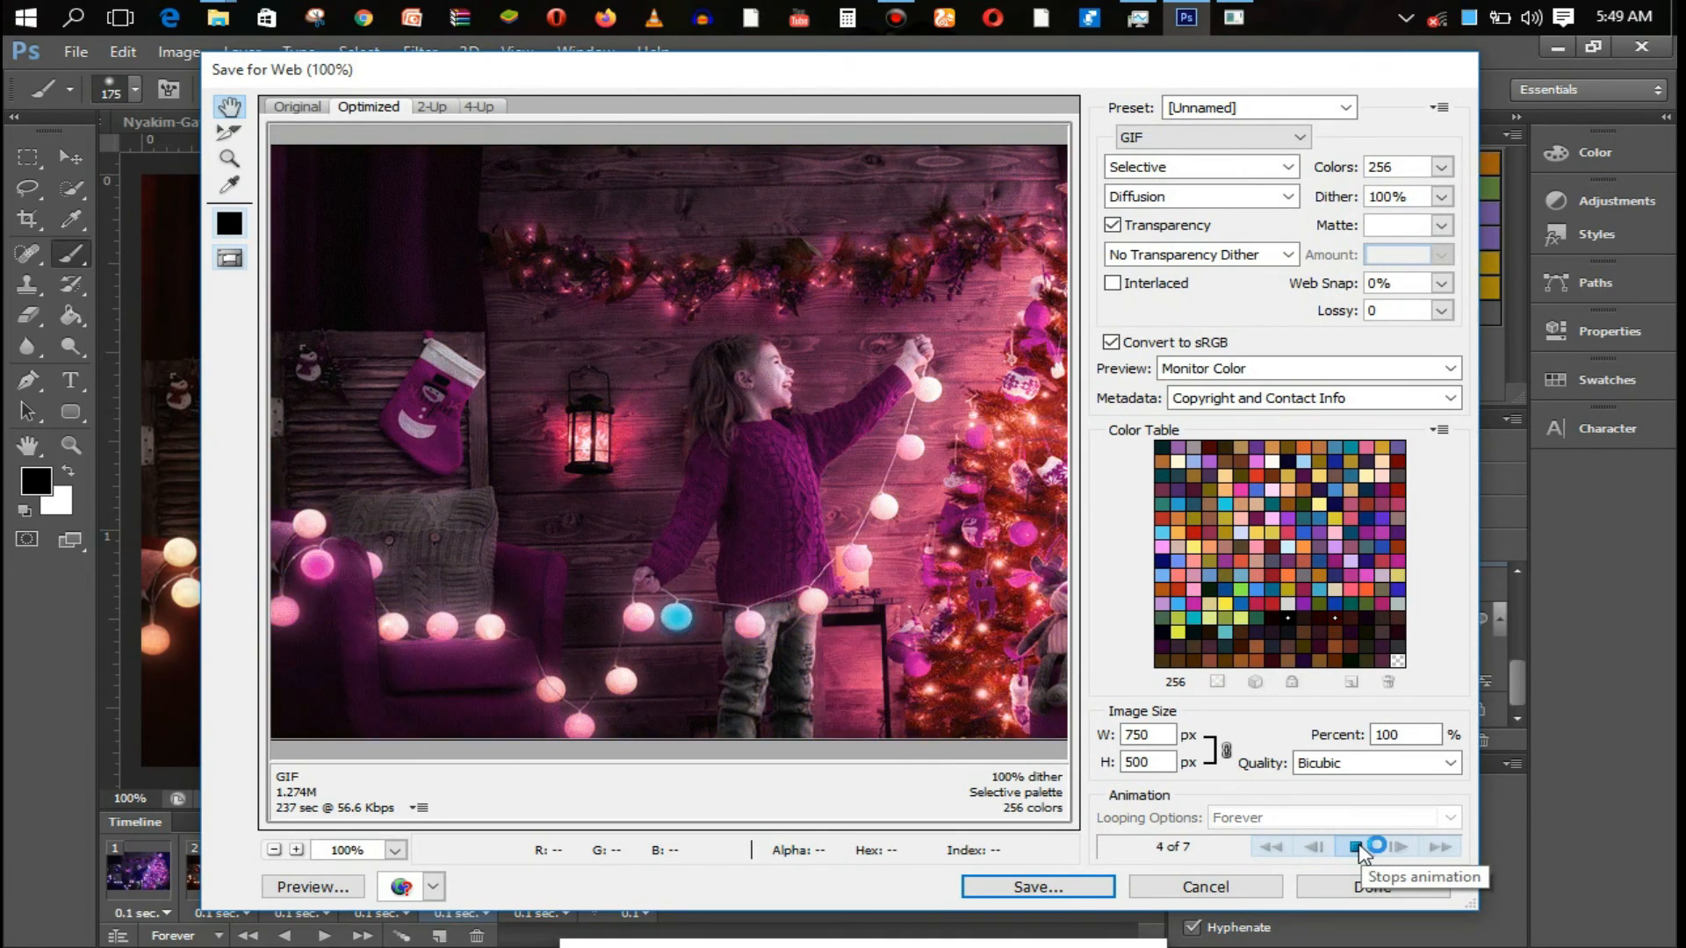
pyautogui.click(1358, 848)
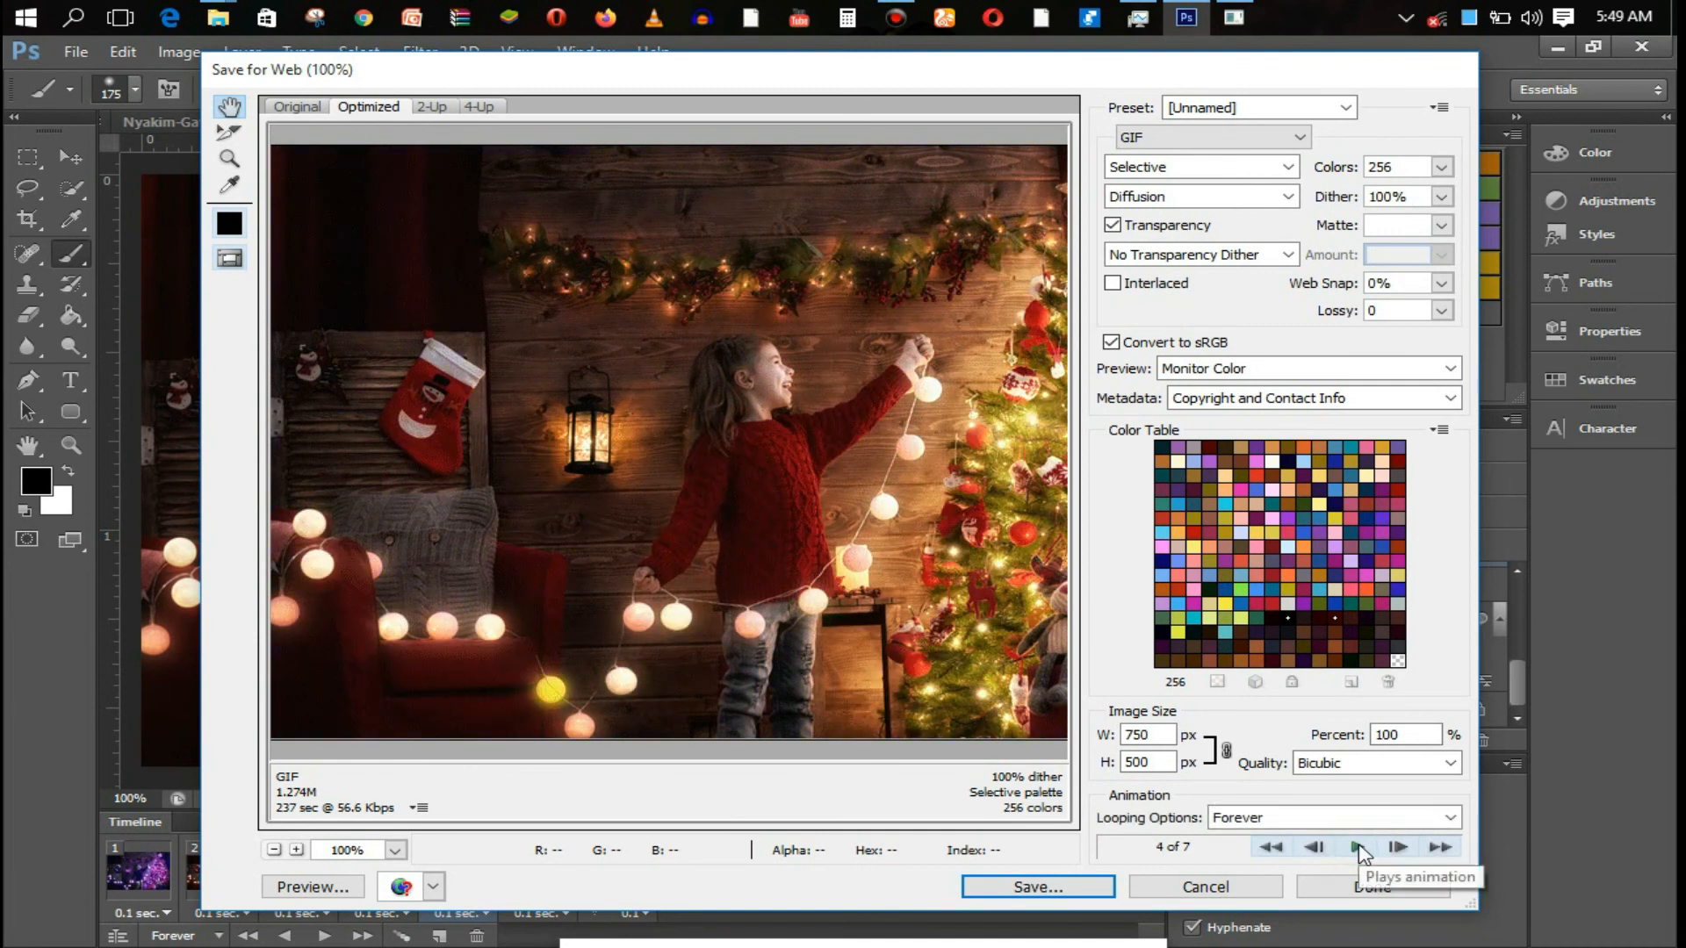
# - Save the animated GIF in the Documents folder as Putting-lights-on-a-tree-Recovered
pyautogui.click(1054, 889)
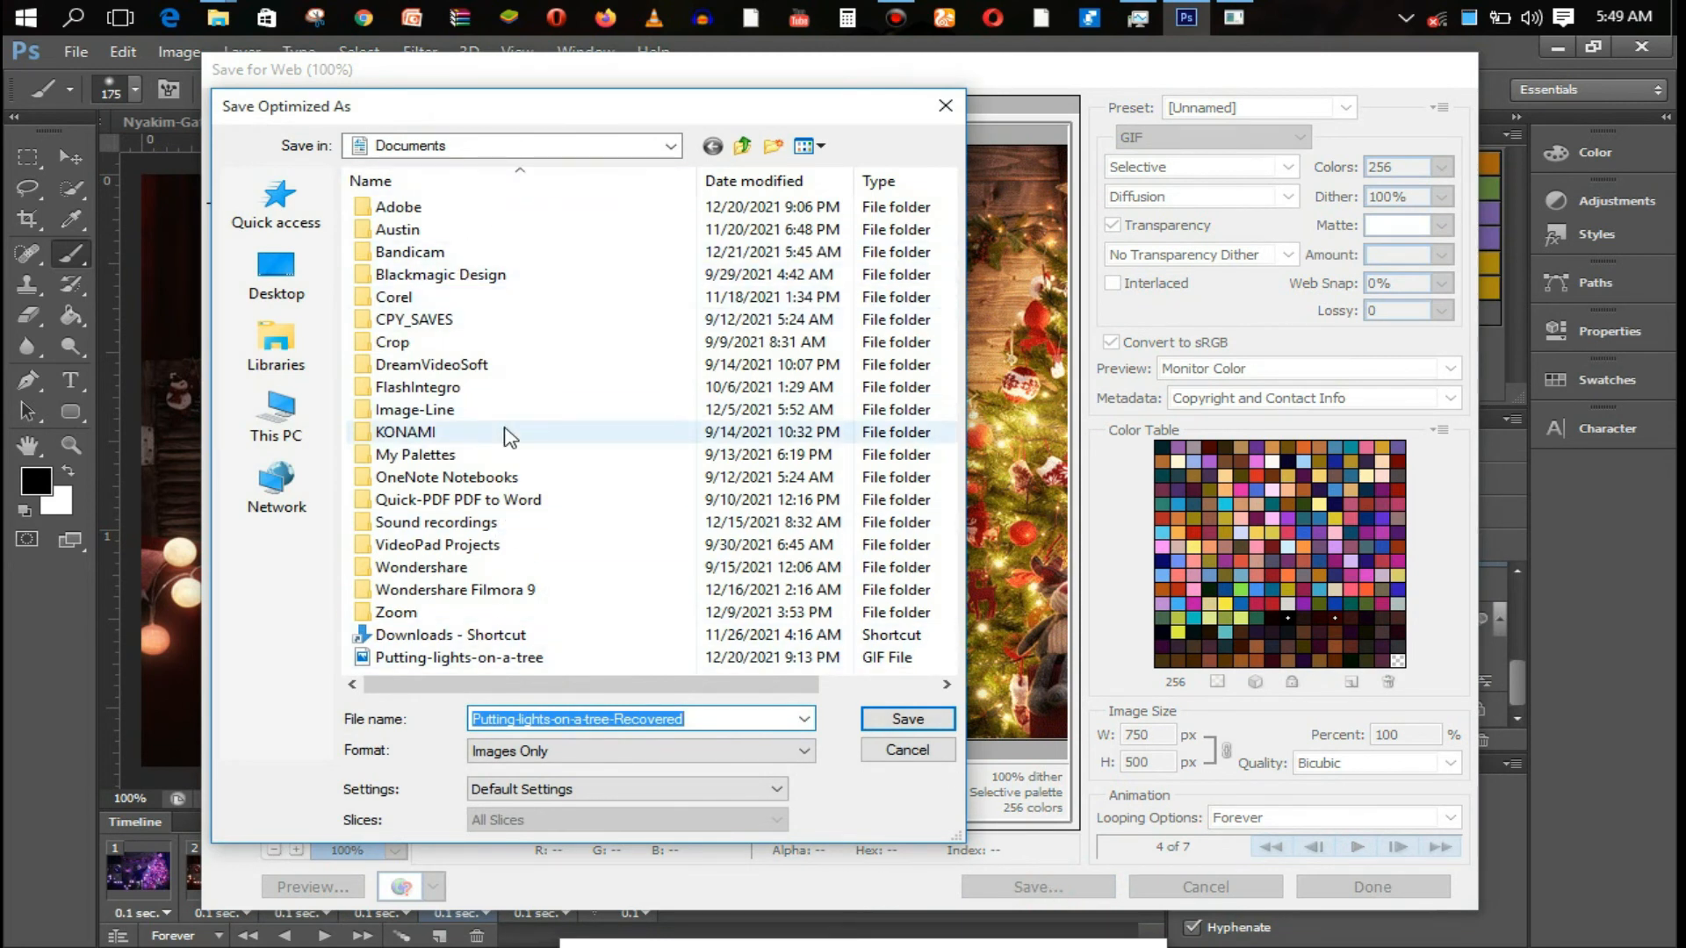
pyautogui.click(905, 720)
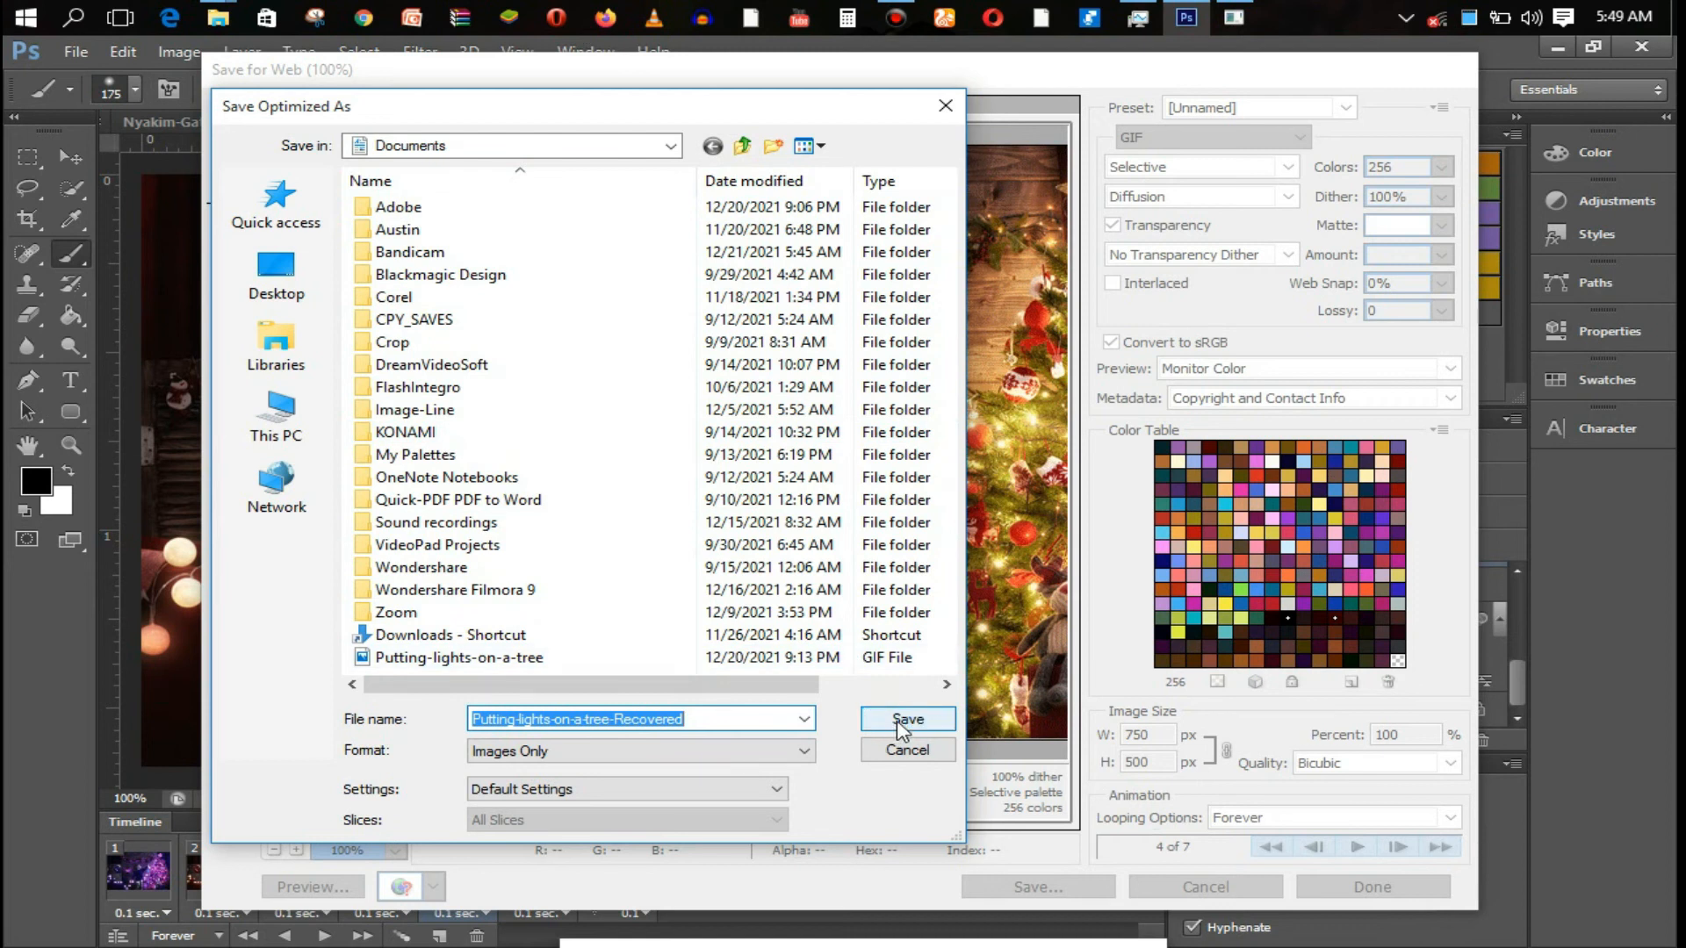
pyautogui.click(900, 720)
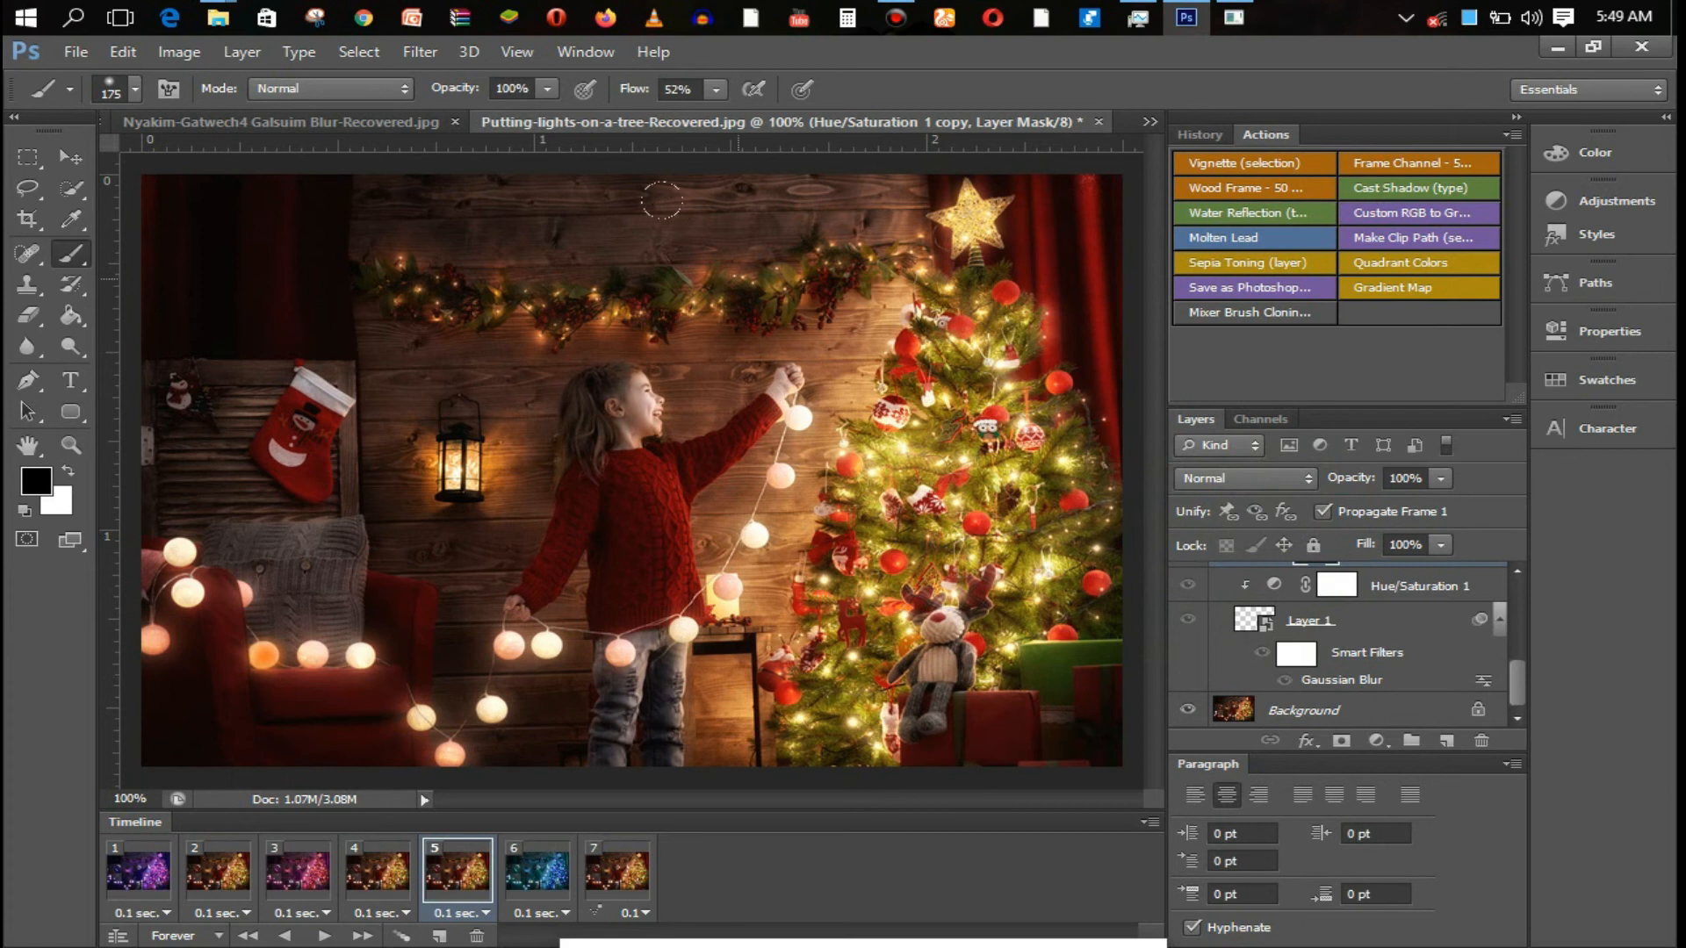
# - Switch to the Documents window in File Explorer
pyautogui.moveTo(220, 16)
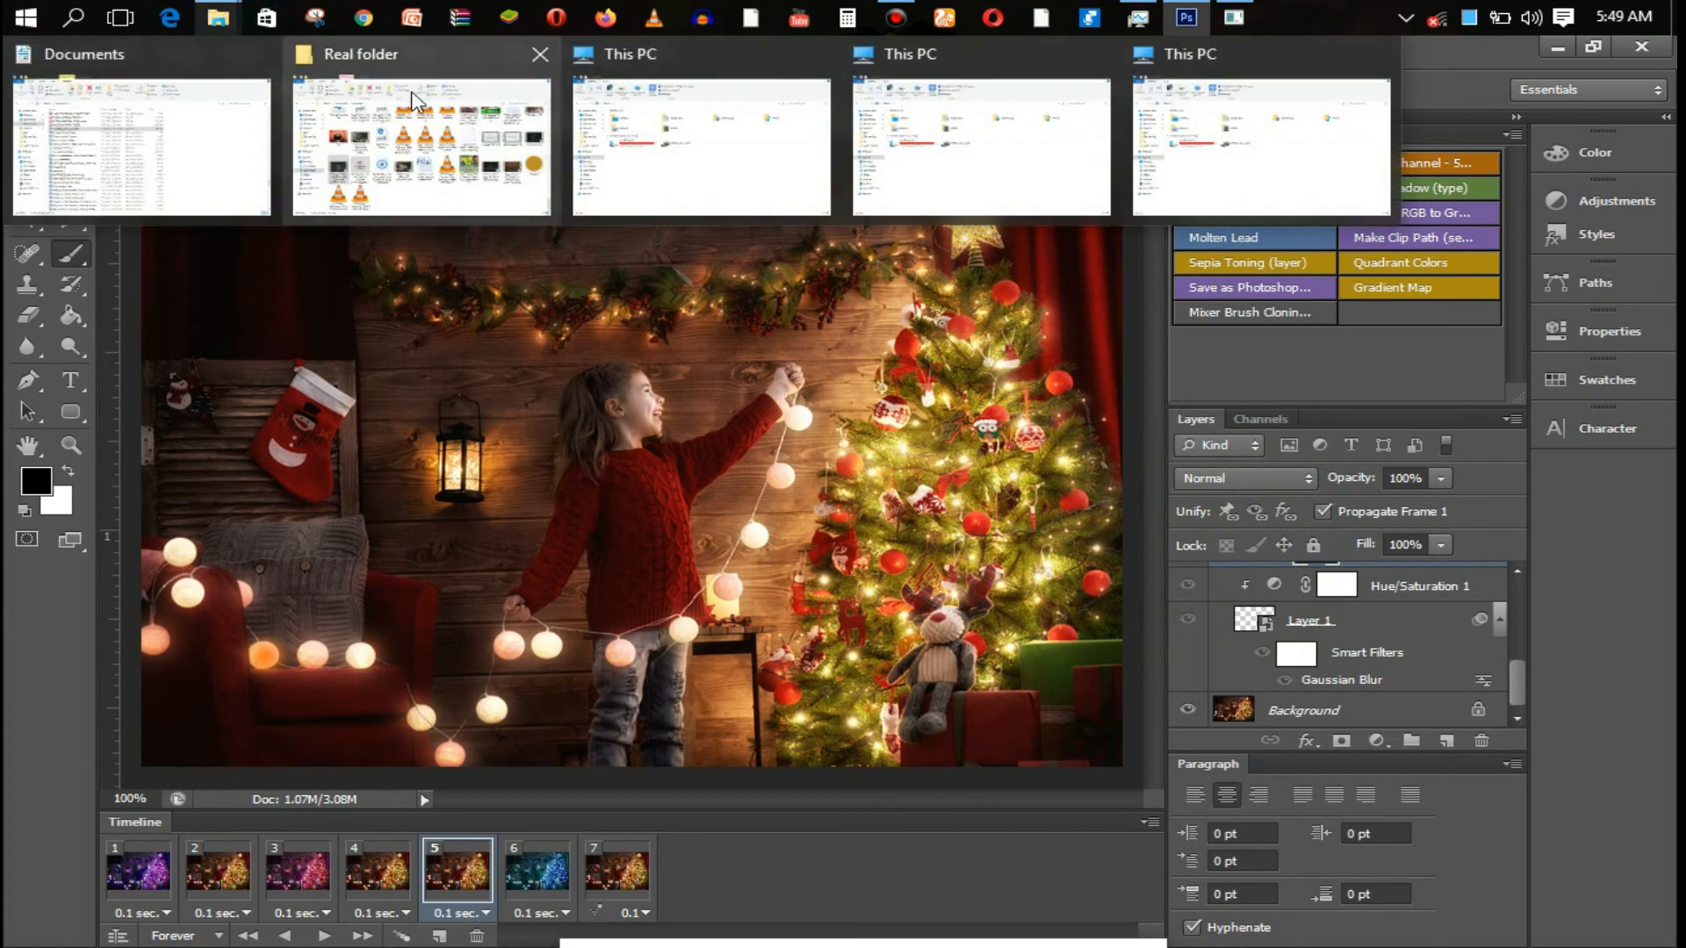
pyautogui.moveTo(1263, 176)
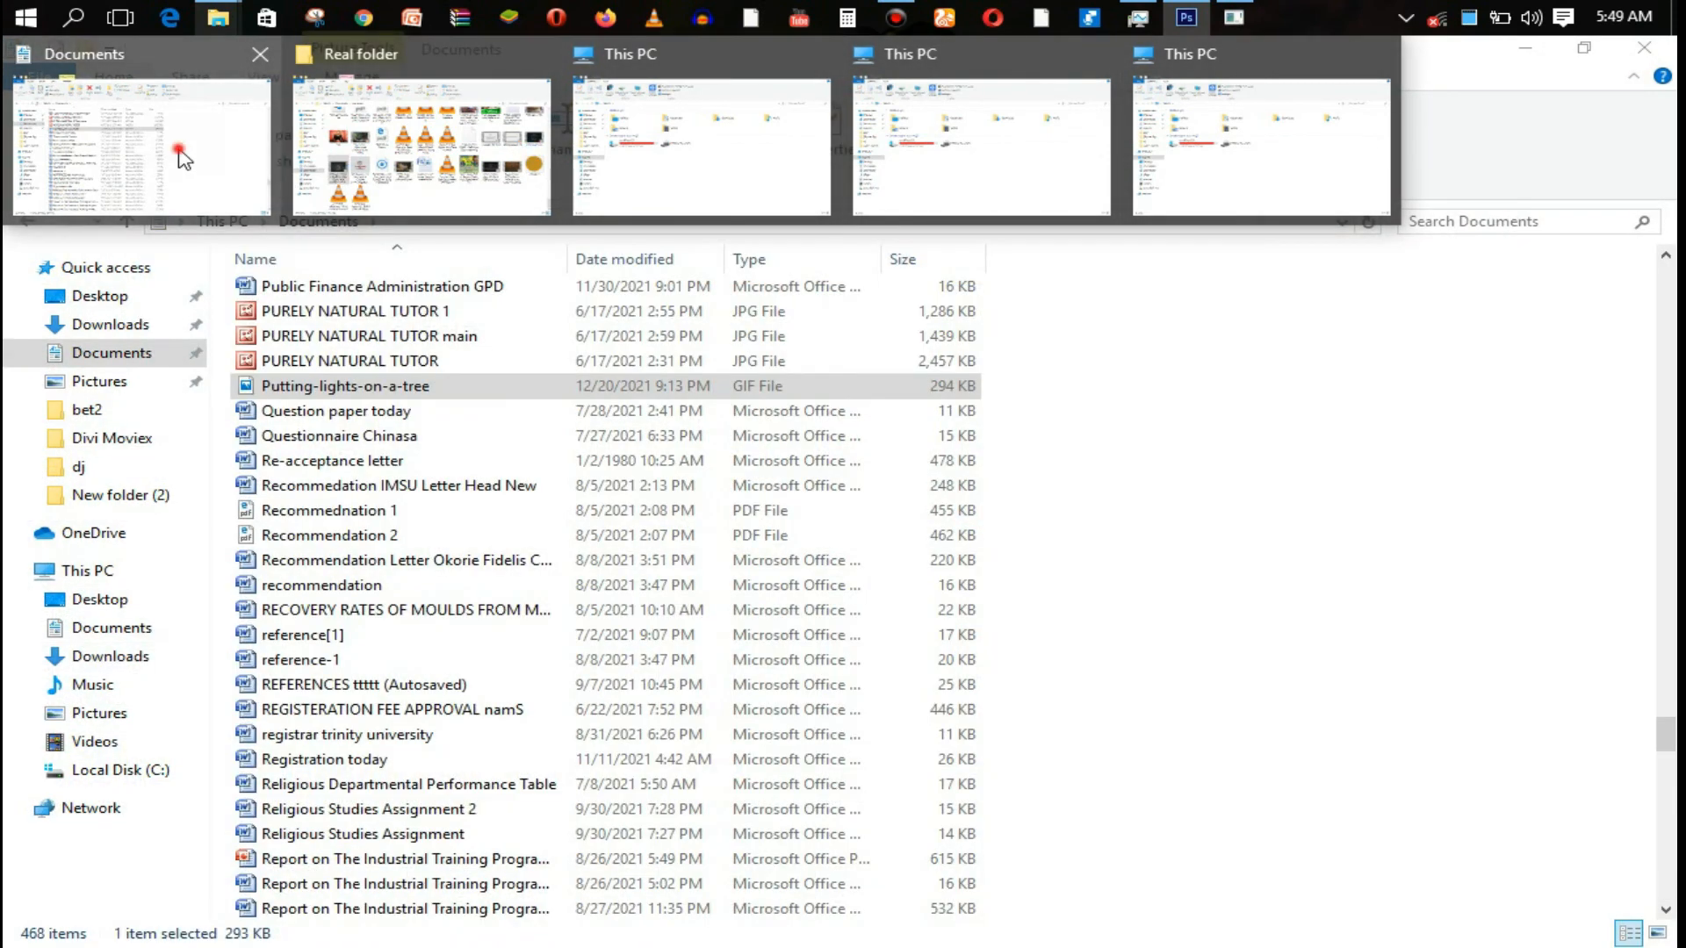
pyautogui.click(179, 154)
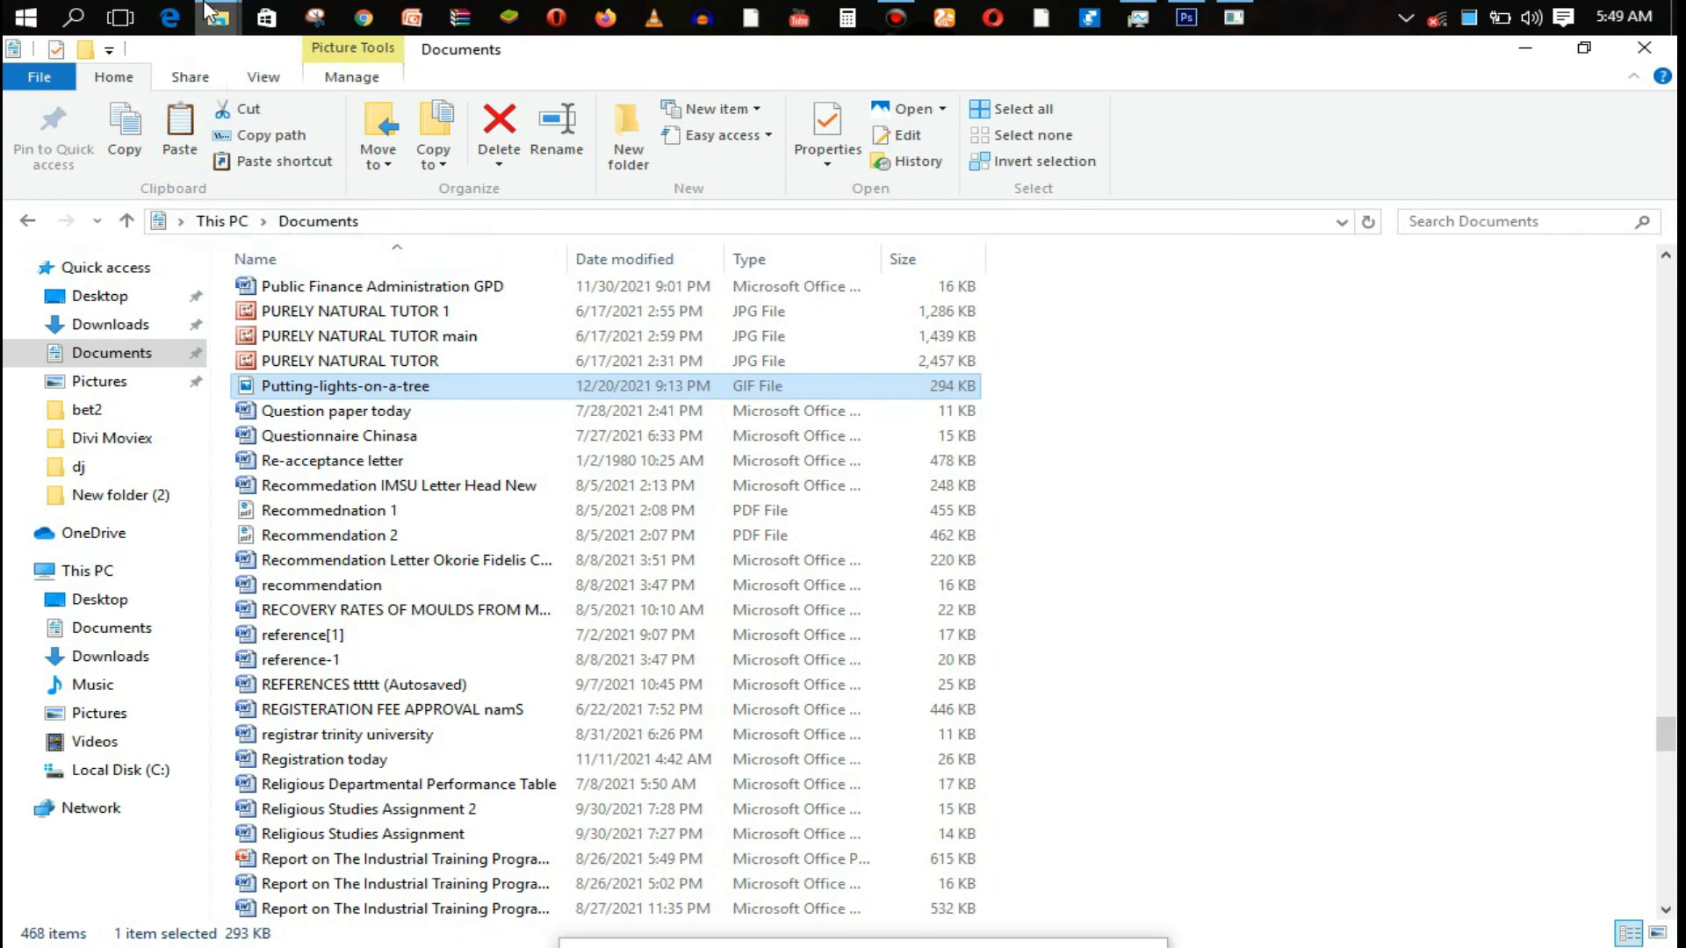
# - Switch to the This PC window in File Explorer, open the Documents folder and jump to the files starting with "put"
pyautogui.moveTo(217, 17)
pyautogui.click(621, 155)
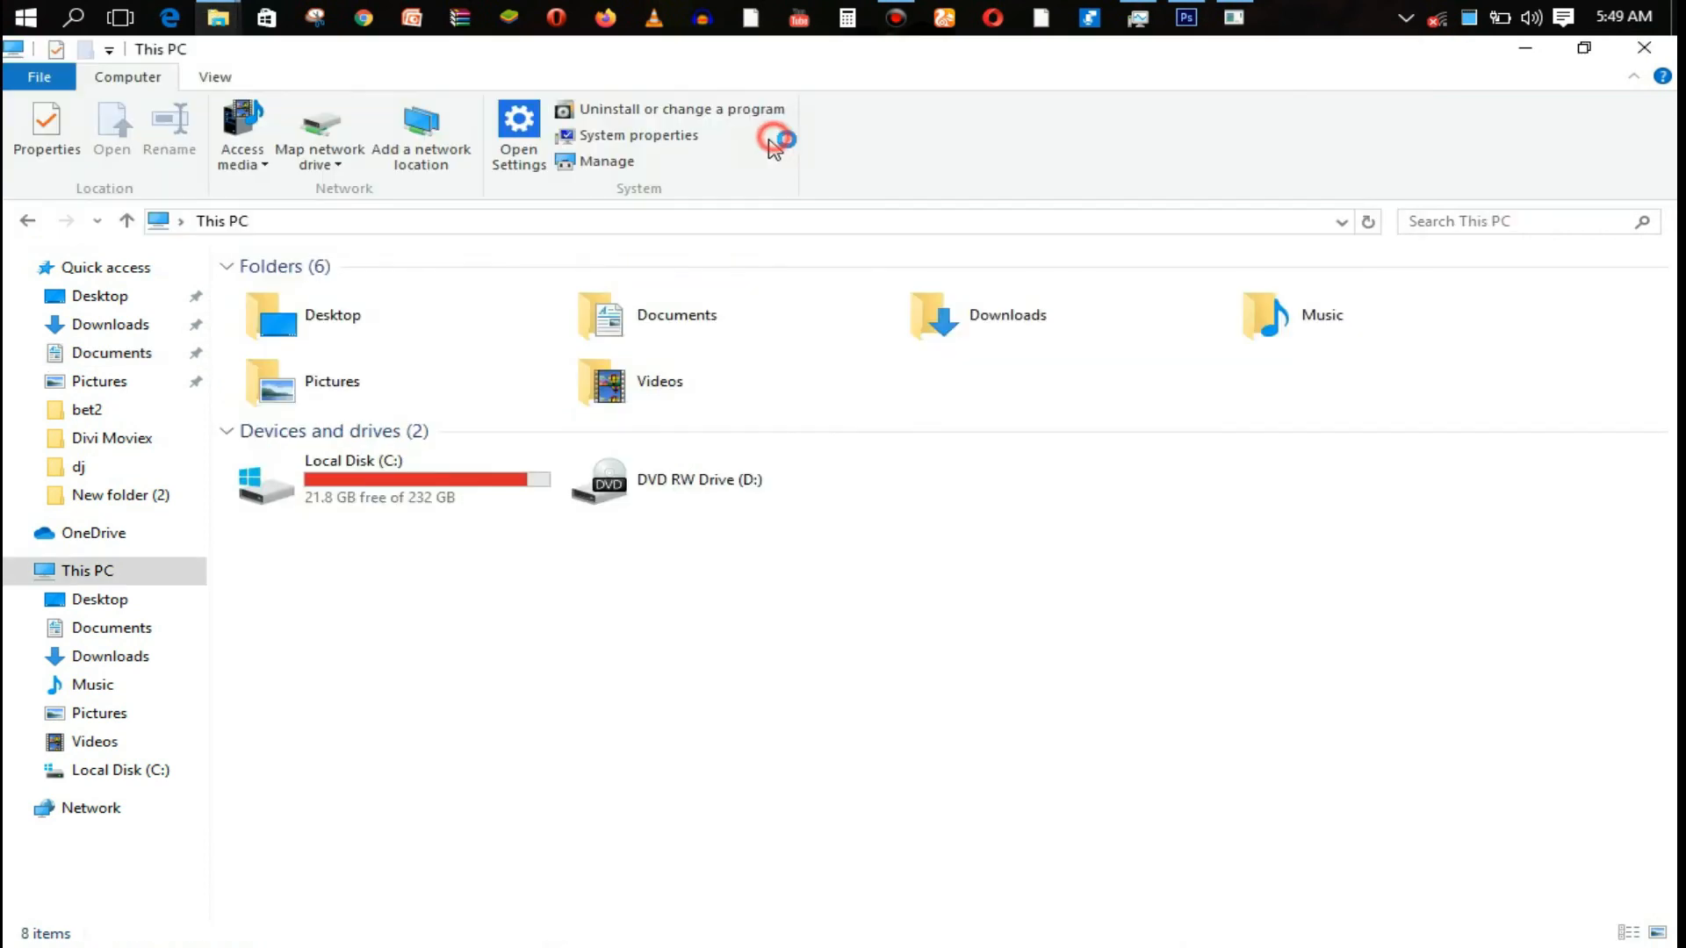
pyautogui.click(175, 352)
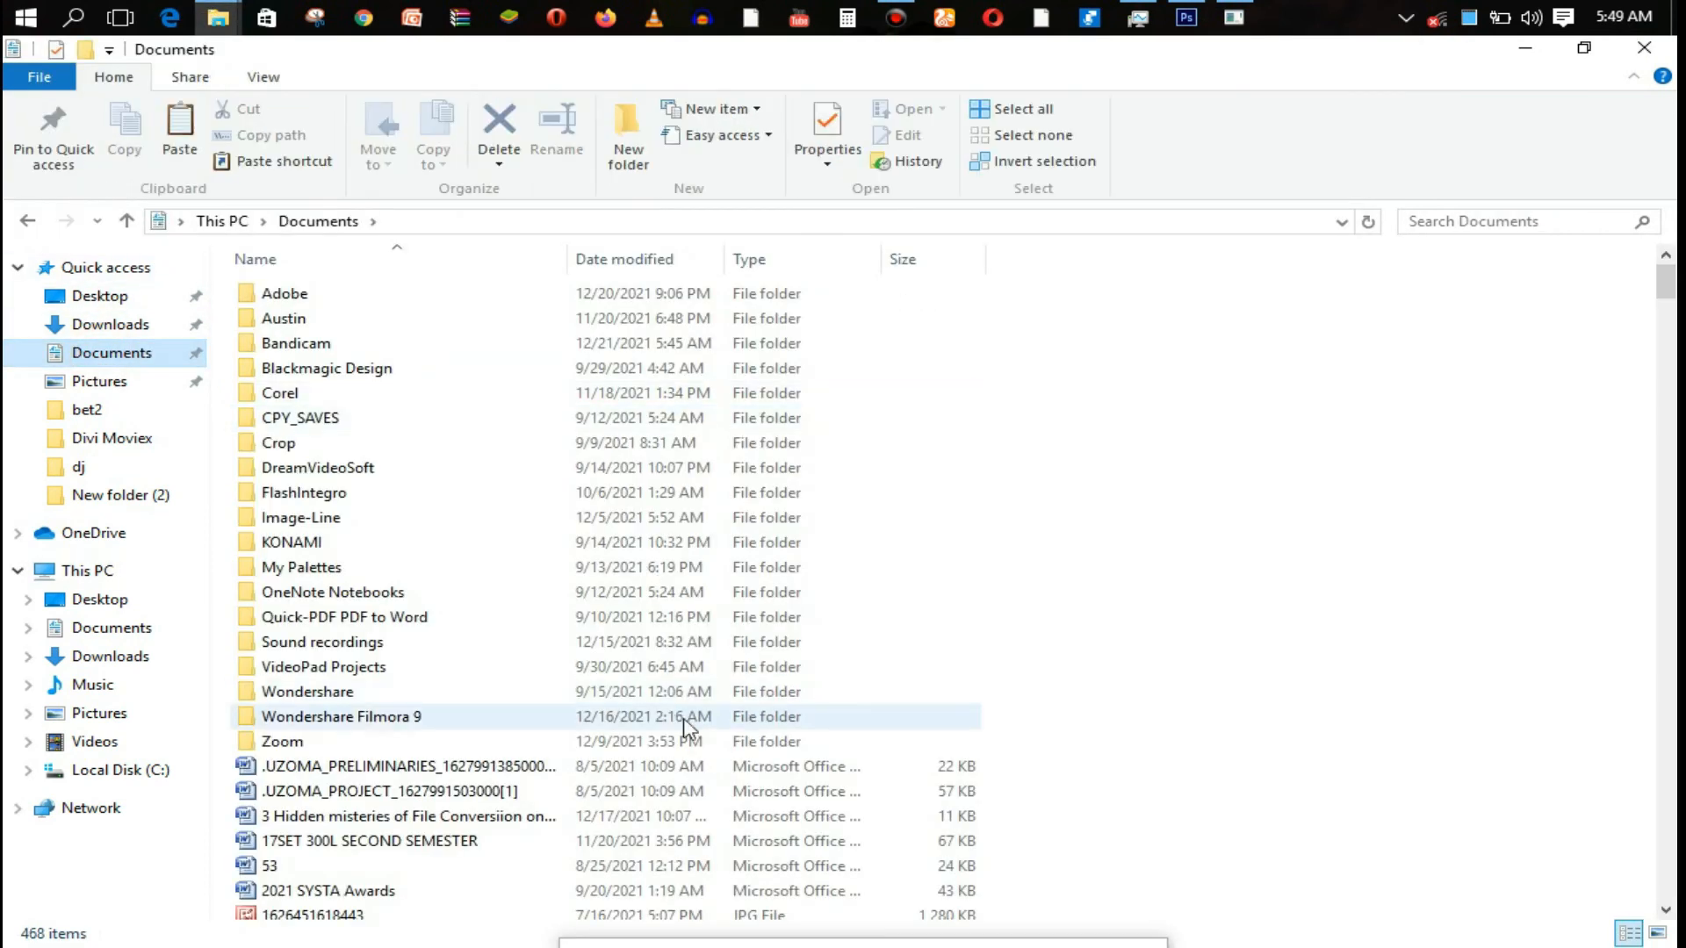
pyautogui.click(673, 768)
pyautogui.write('put')
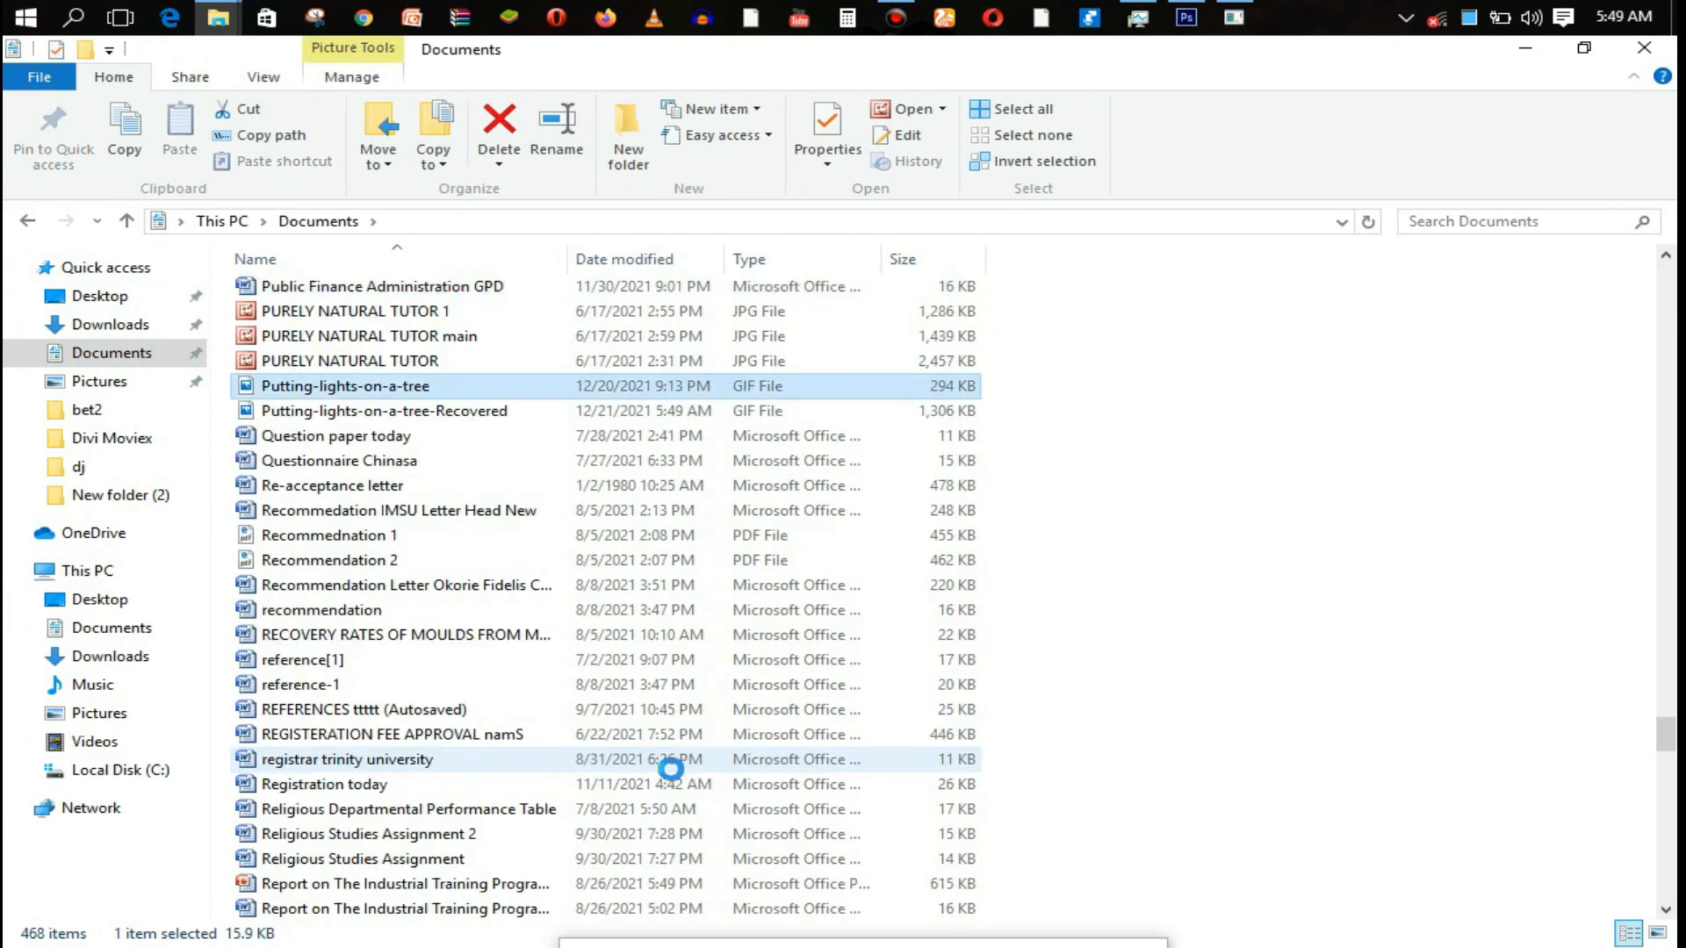
# - Open the exported GIF file Putting-lights-on-a-tree-Recovered from the Documents folder in its default viewer
pyautogui.click(507, 412)
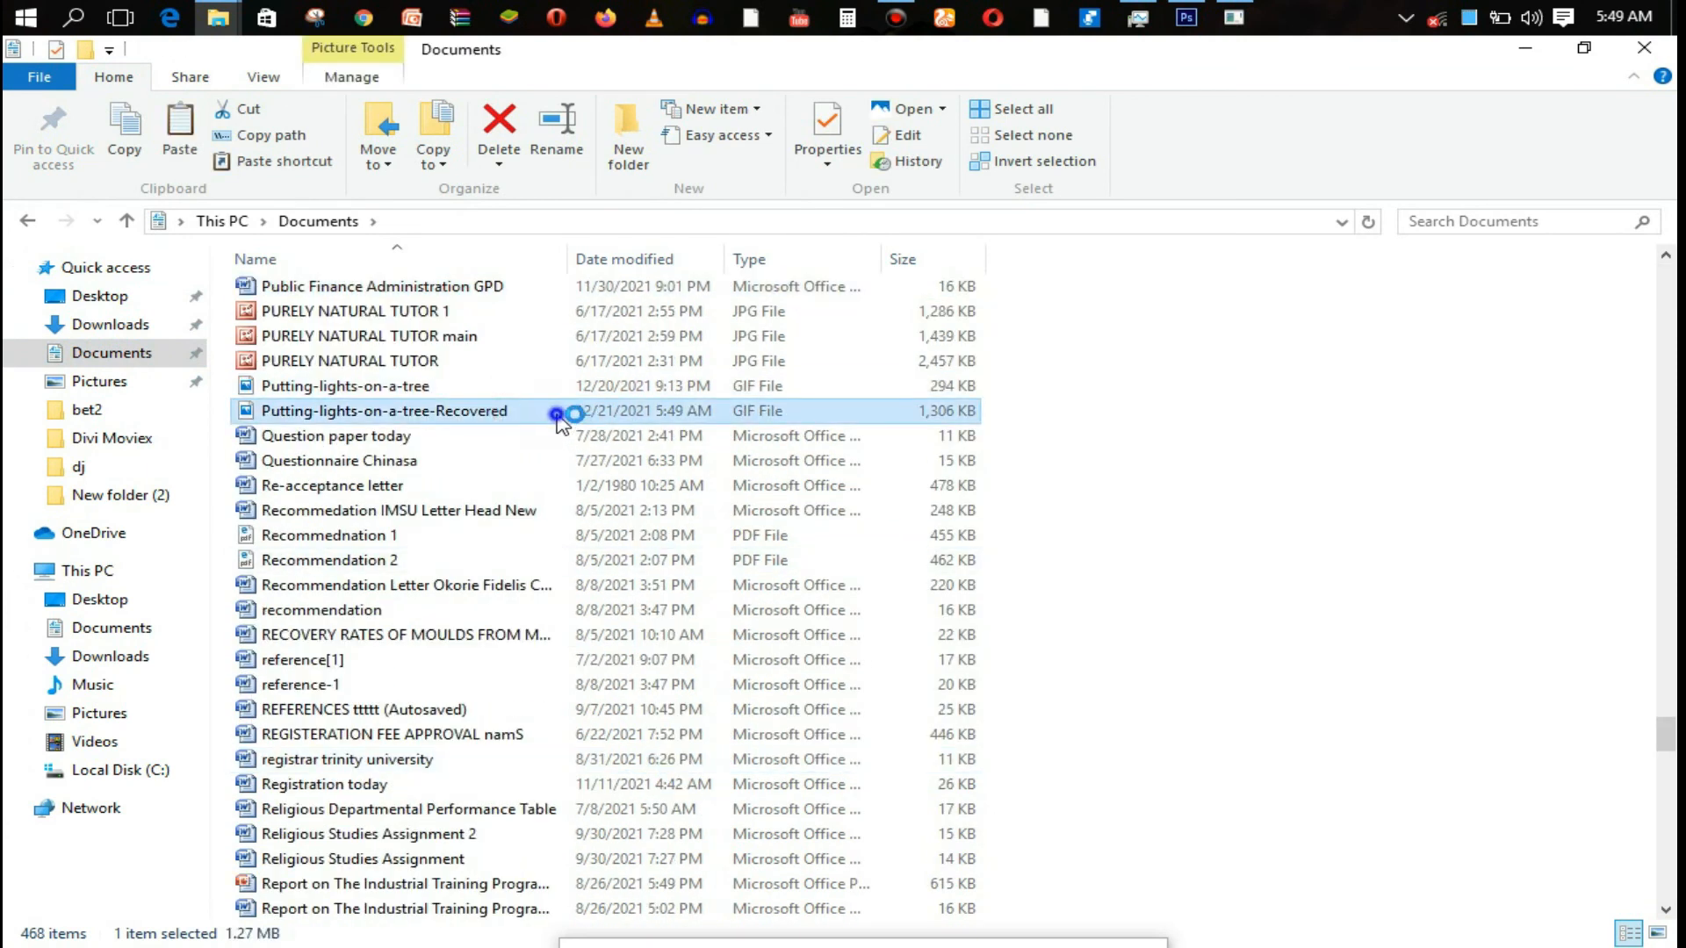
pyautogui.rightClick(563, 421)
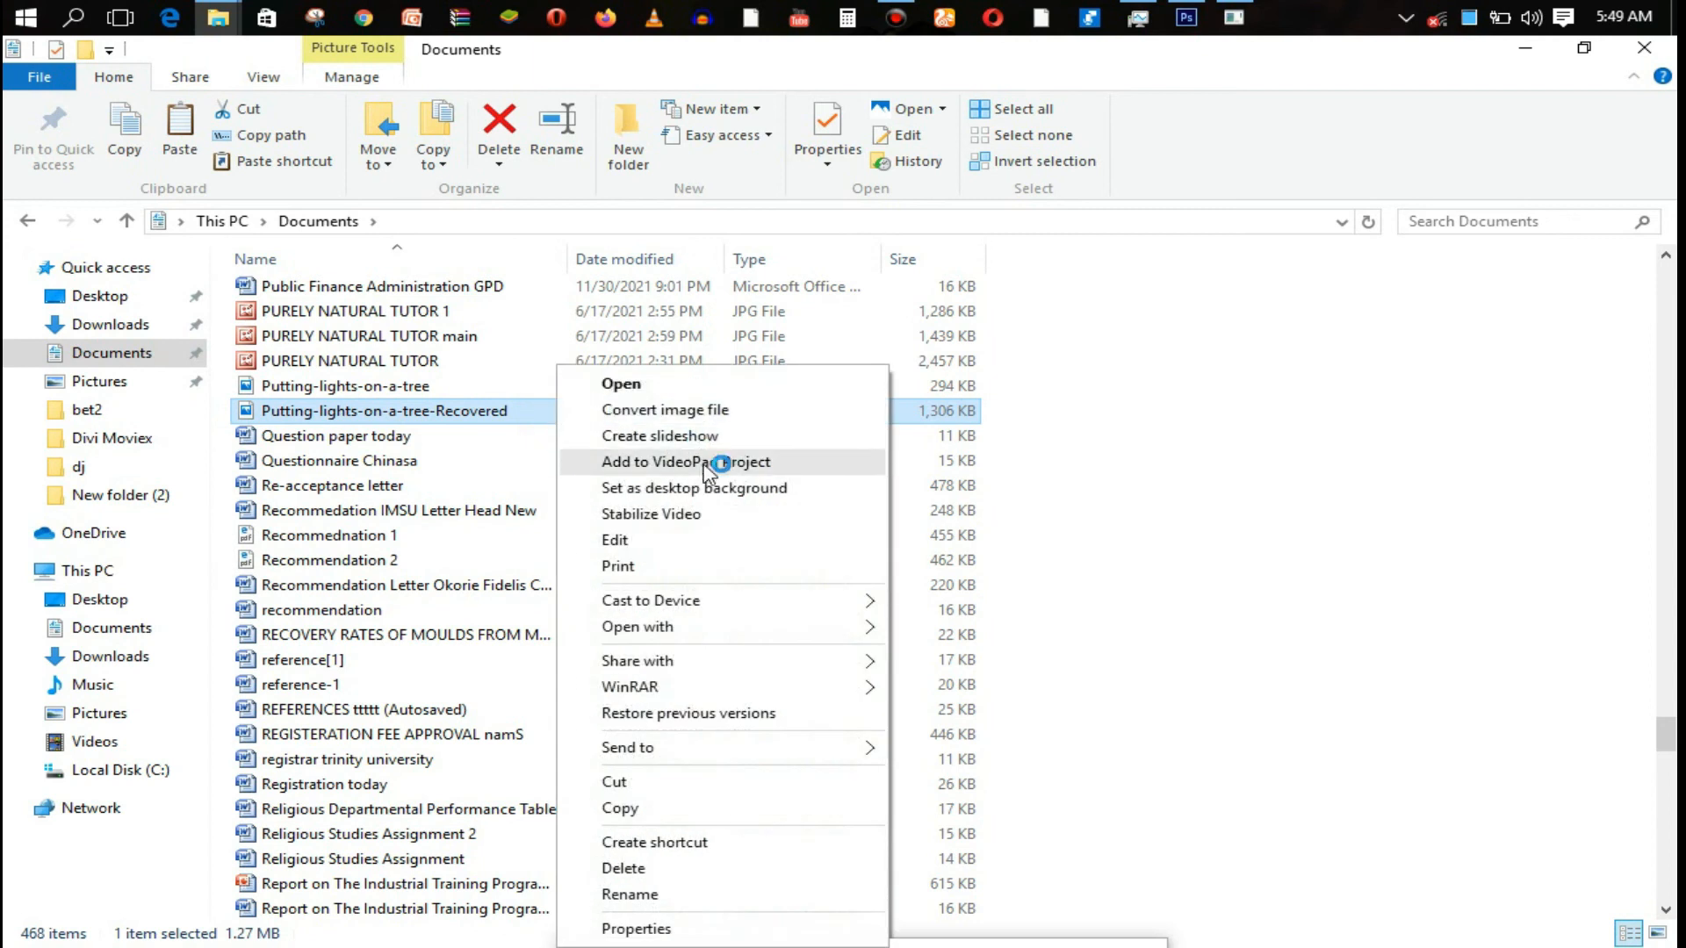
pyautogui.click(824, 387)
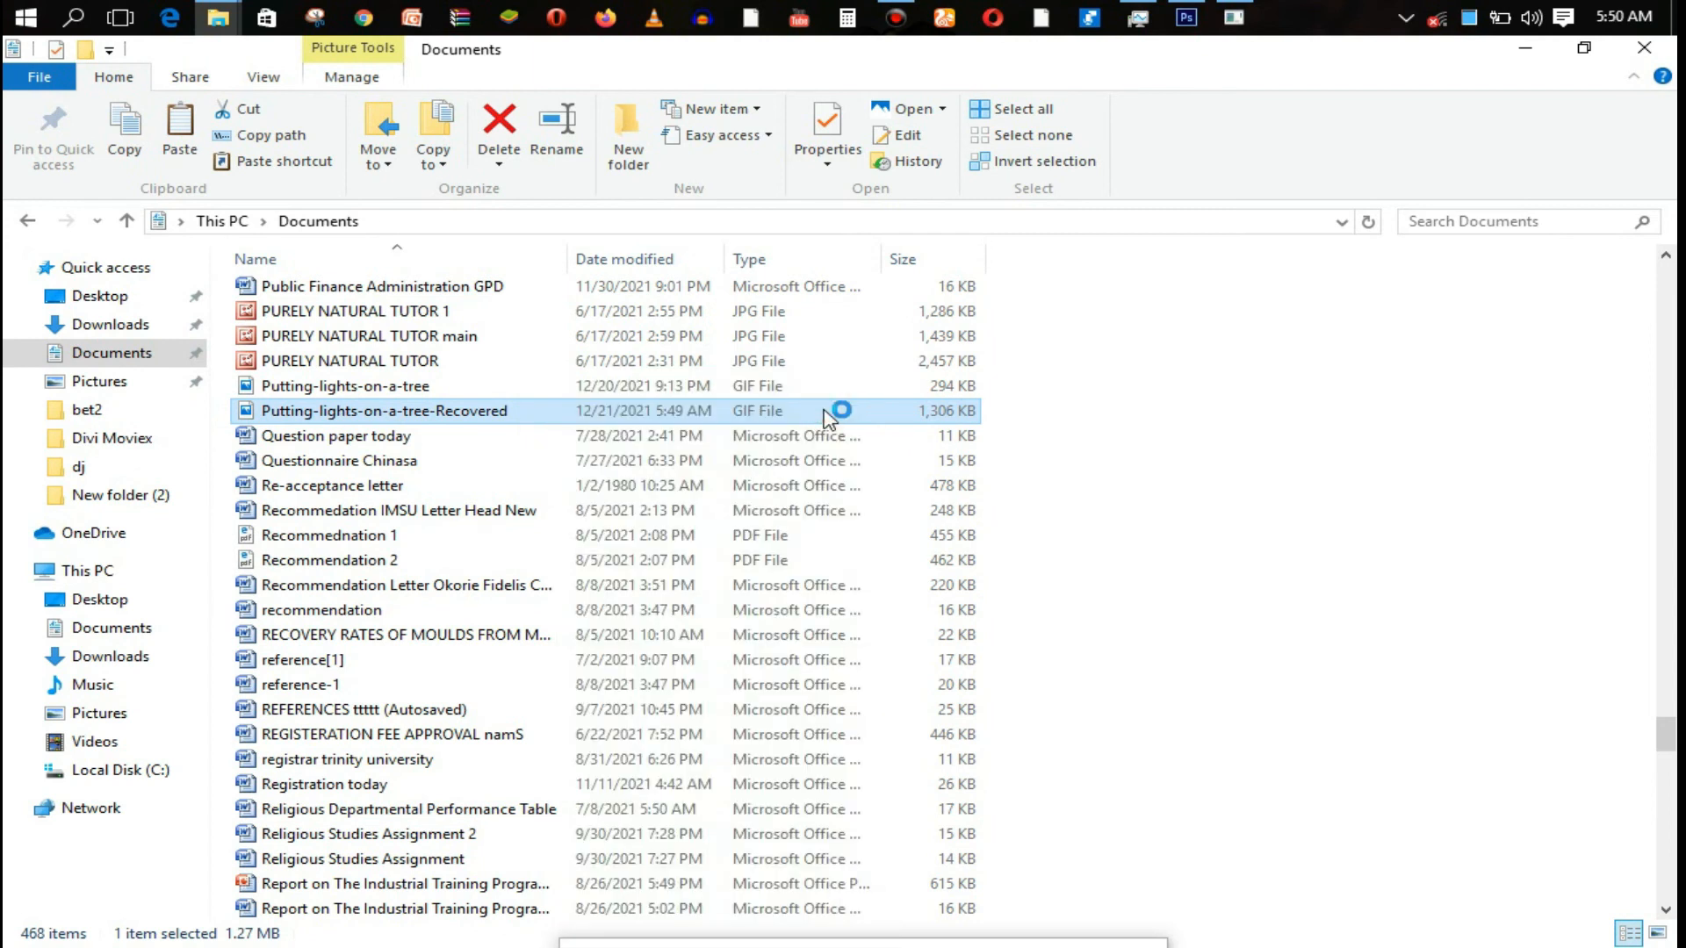